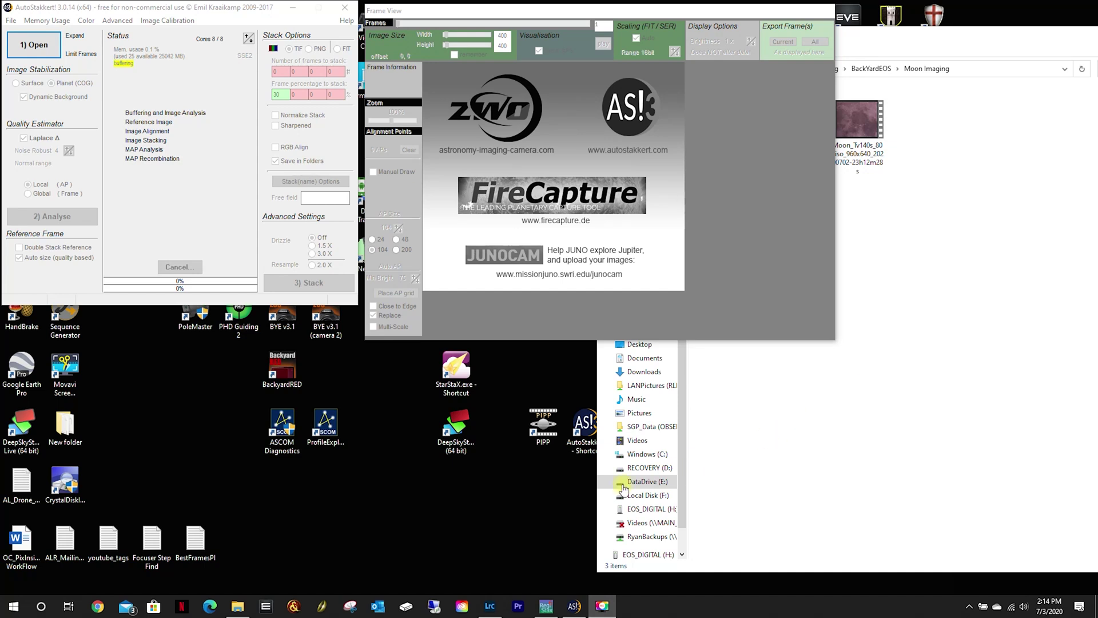
- Look over the processing programs by switching among Lightroom Classic, AutoStakkert and RegiStax
{"action": "left_click", "coordinate": [548, 608]}
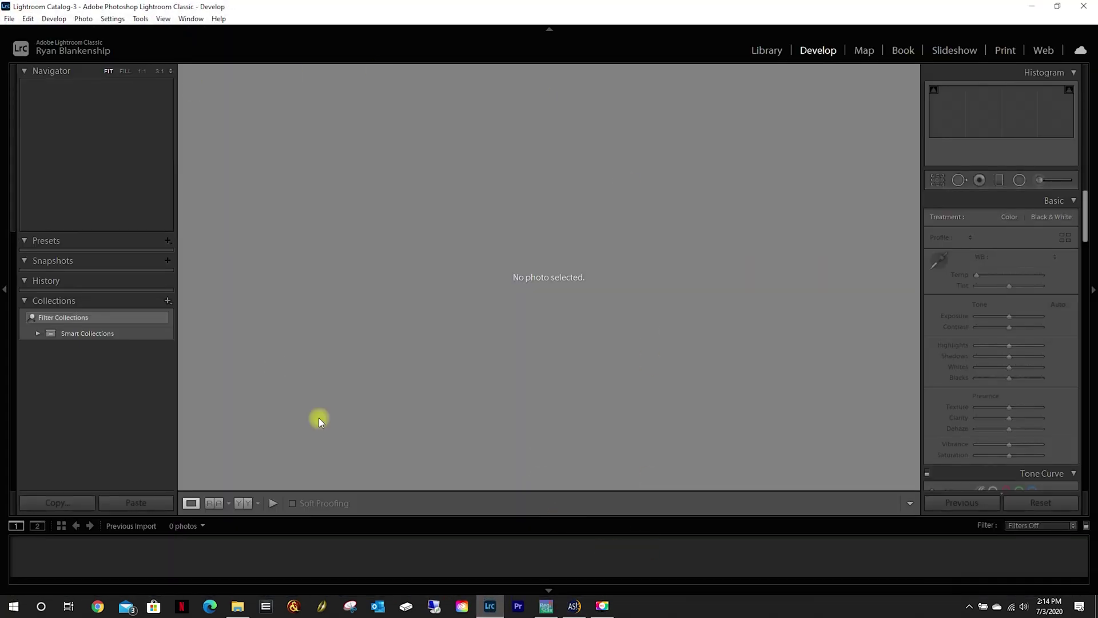
{"action": "left_click", "coordinate": [574, 606]}
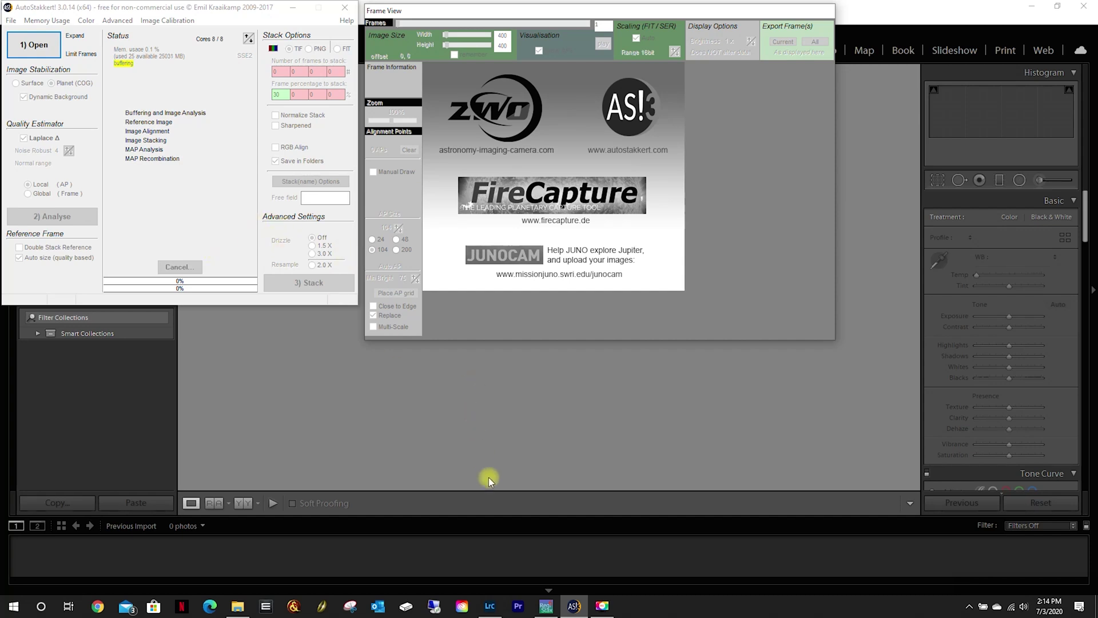
{"action": "left_click", "coordinate": [548, 609]}
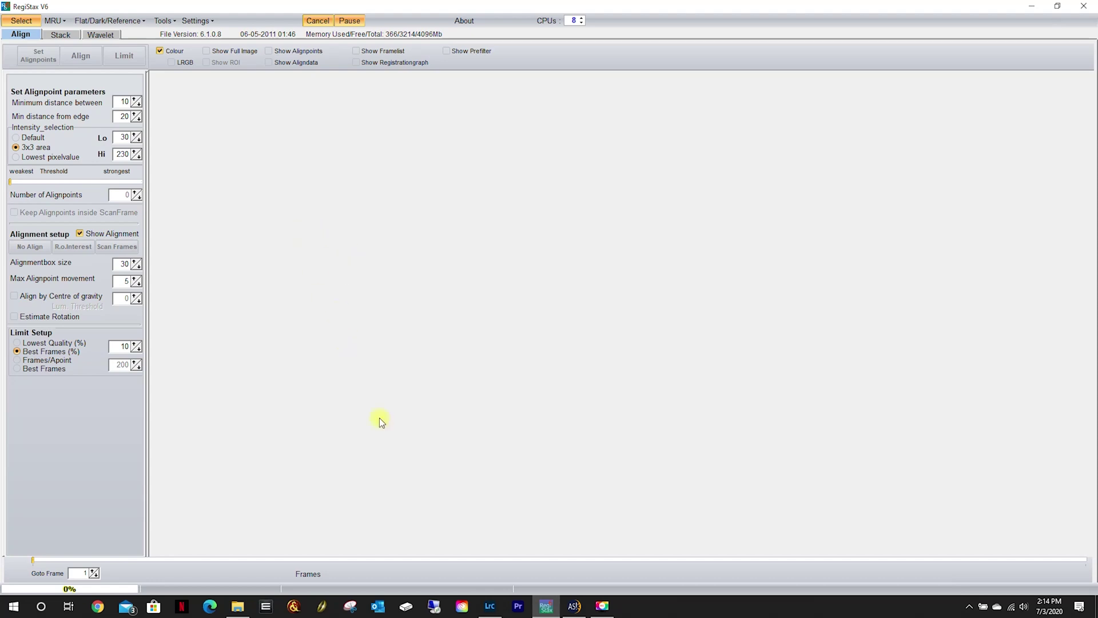
{"action": "left_click", "coordinate": [490, 605]}
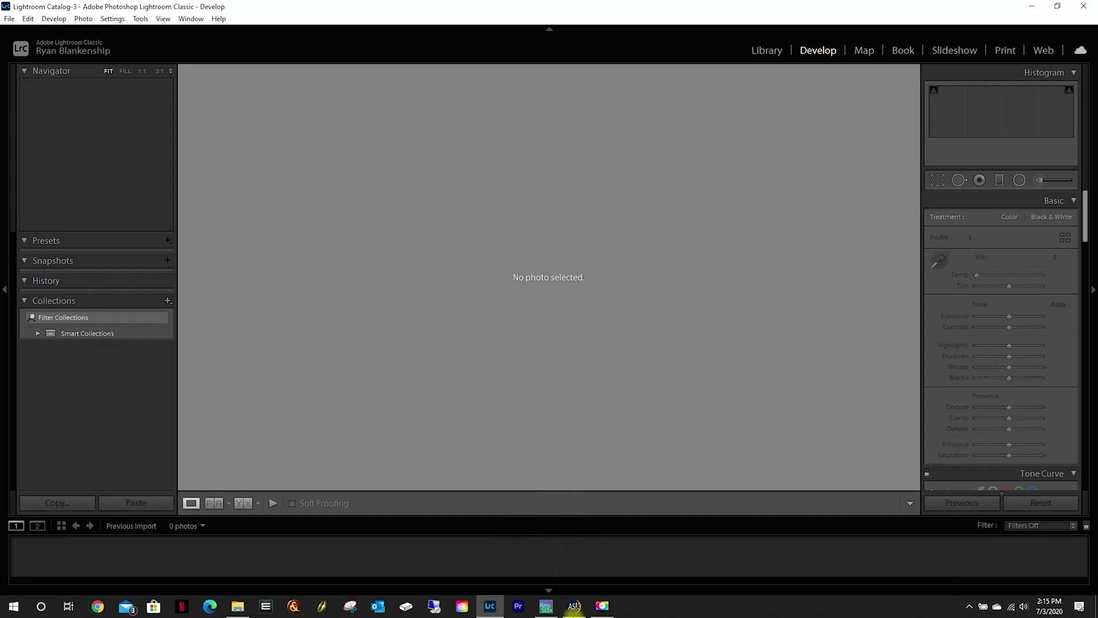
{"action": "left_click", "coordinate": [546, 605]}
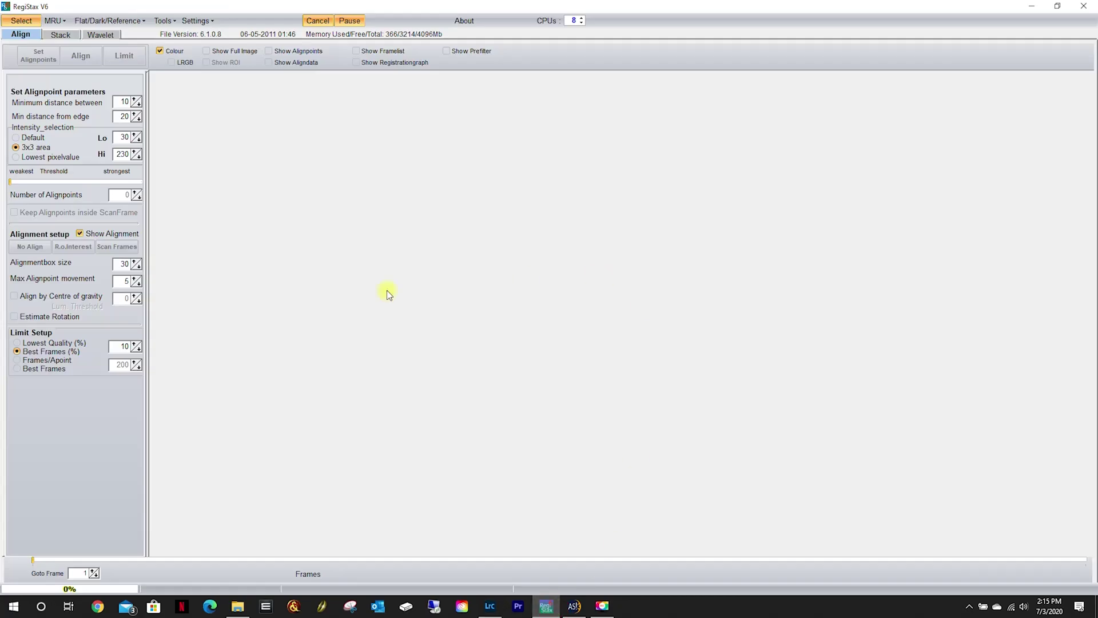
- Switch to File Explorer and show the Moon Imaging folder's videos in Details view to check their size and length
{"action": "left_click", "coordinate": [234, 602]}
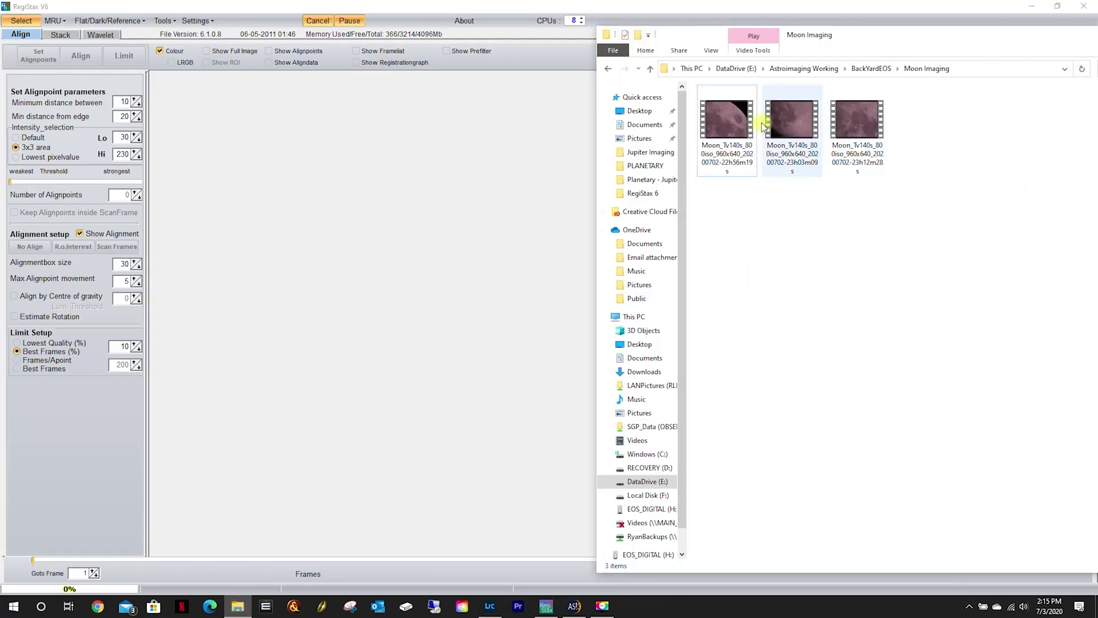
{"action": "left_click", "coordinate": [715, 54]}
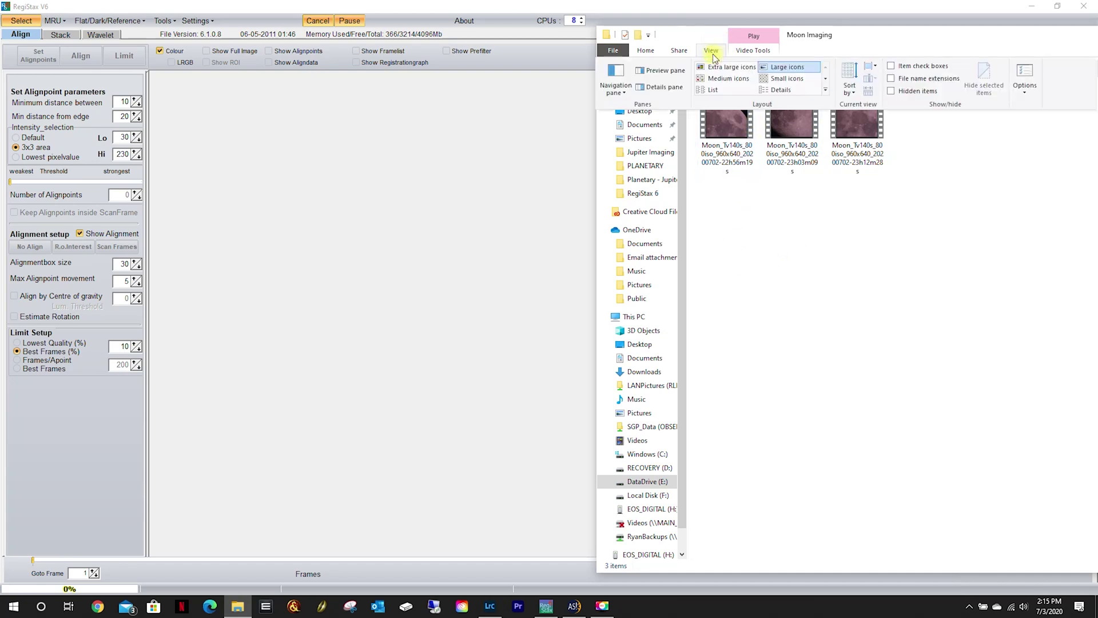
{"action": "left_click", "coordinate": [786, 91]}
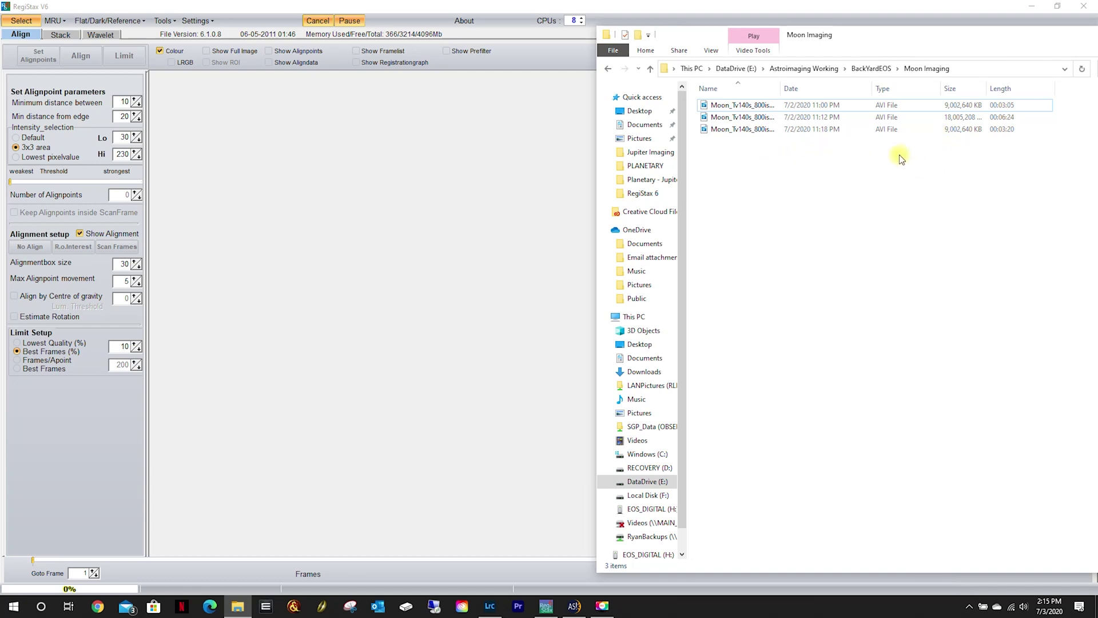
- Show the Moon Imaging videos as extra large icons and widen the folder window until all three fit
{"action": "left_click", "coordinate": [711, 50]}
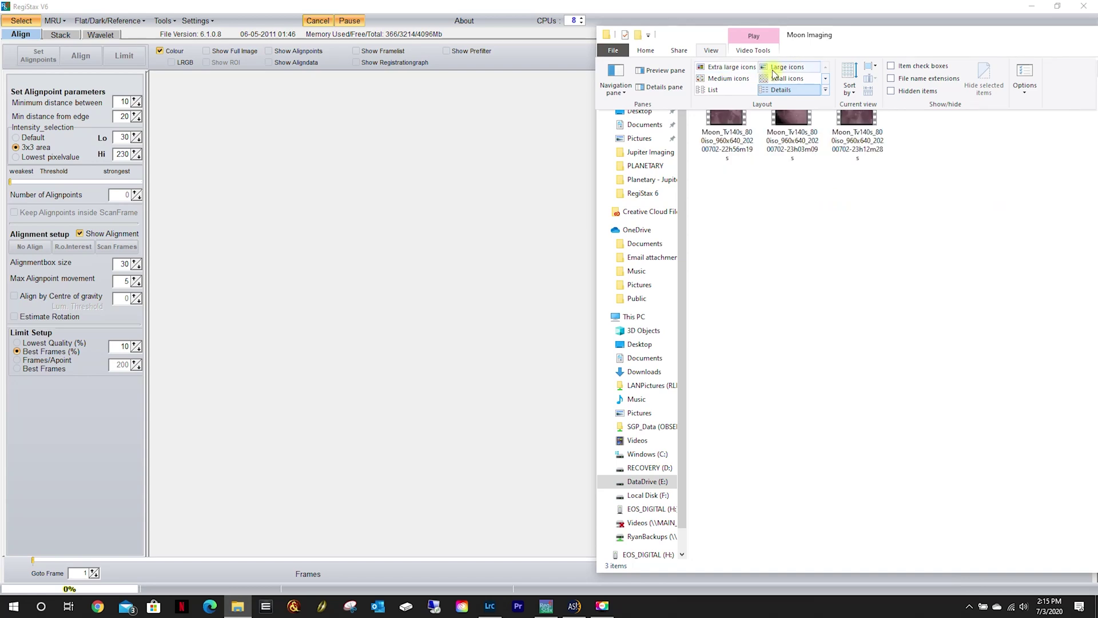
{"action": "left_click", "coordinate": [730, 67]}
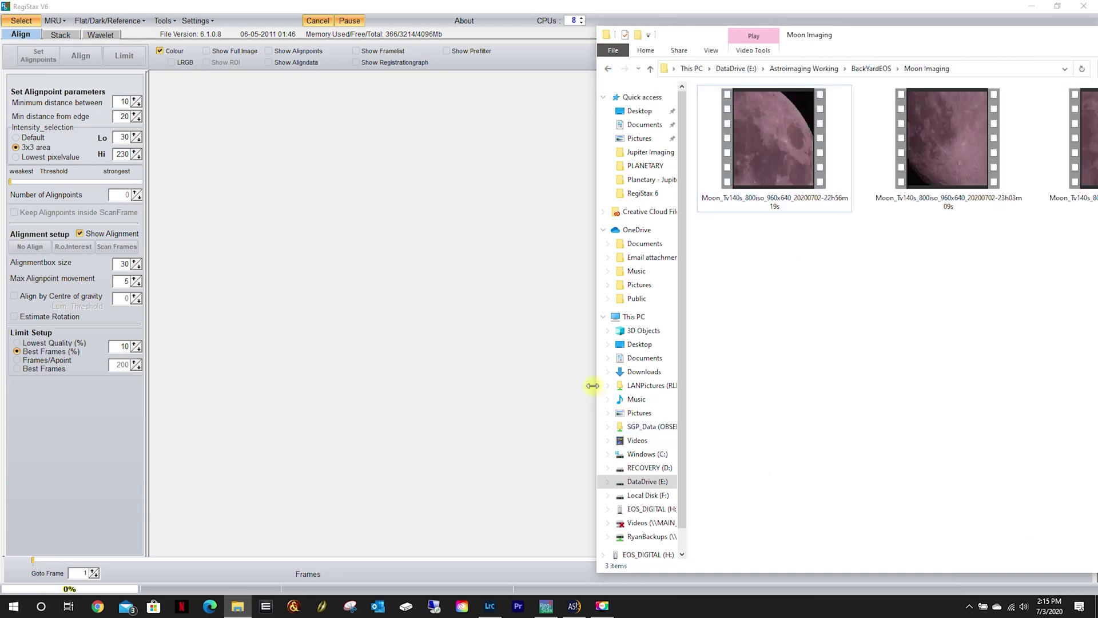
{"action": "left_click_drag", "start_coordinate": [596, 388], "coordinate": [435, 389]}
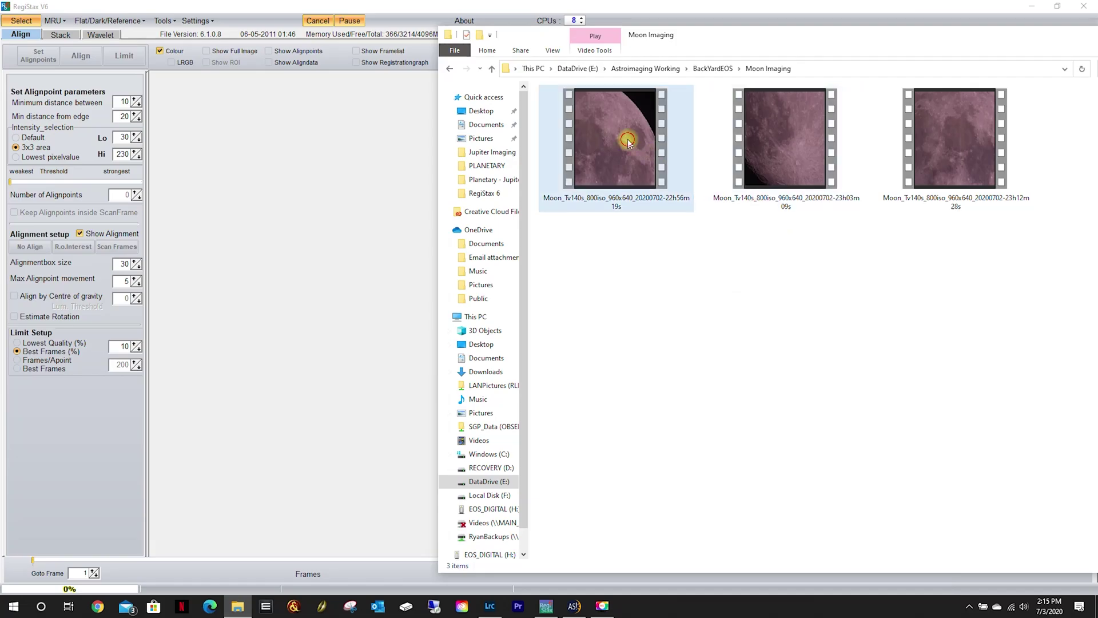
{"action": "double_click", "coordinate": [635, 165]}
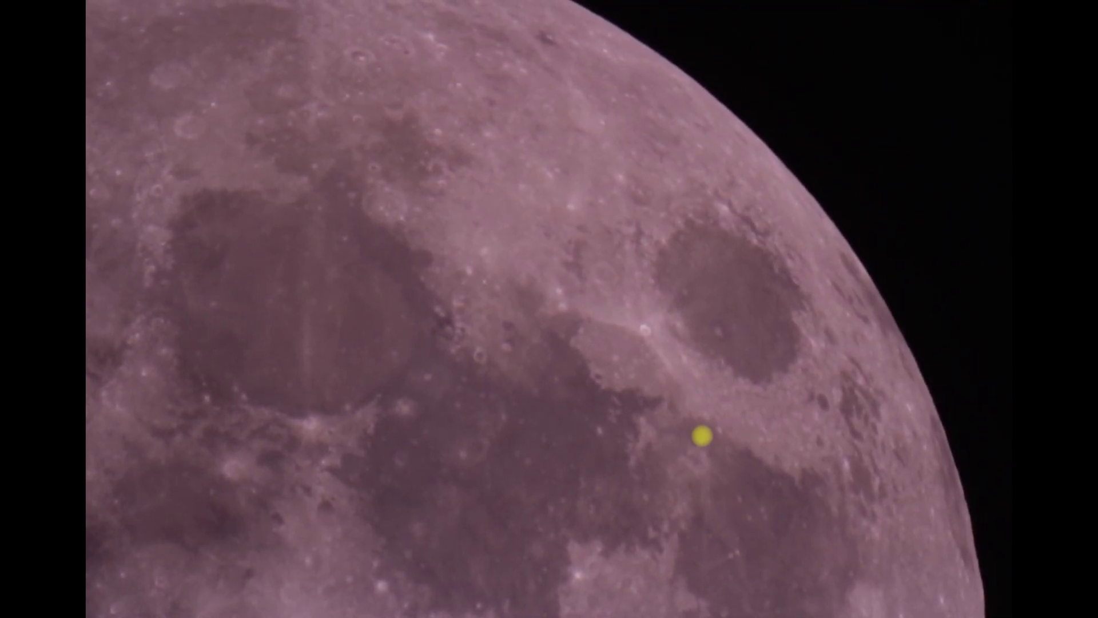
{"action": "mouse_move", "coordinate": [770, 394]}
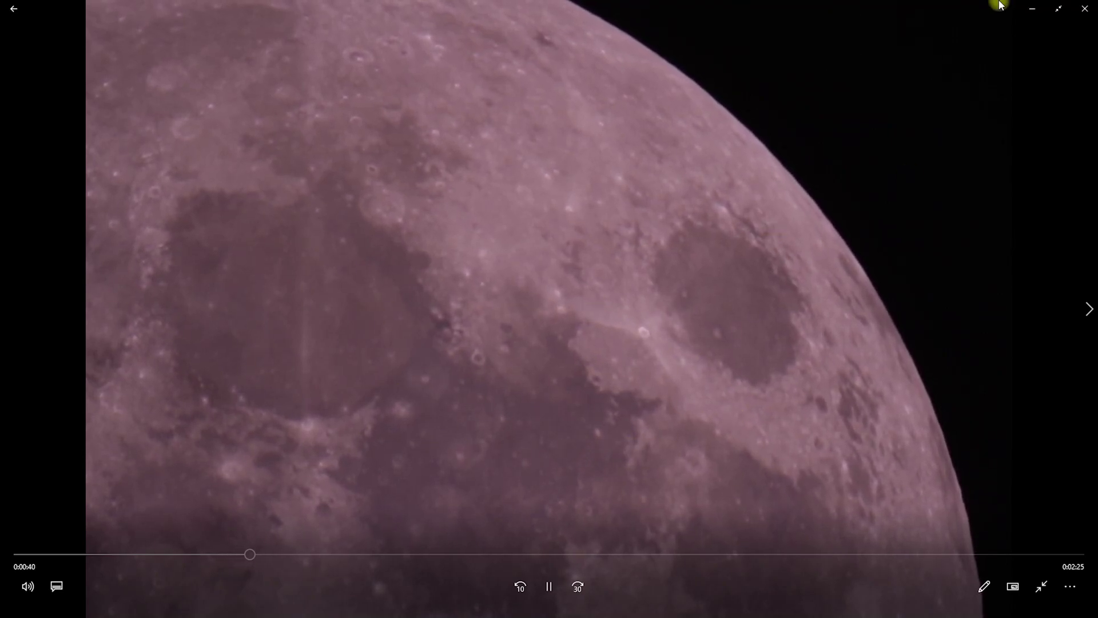
{"action": "left_click", "coordinate": [1086, 6]}
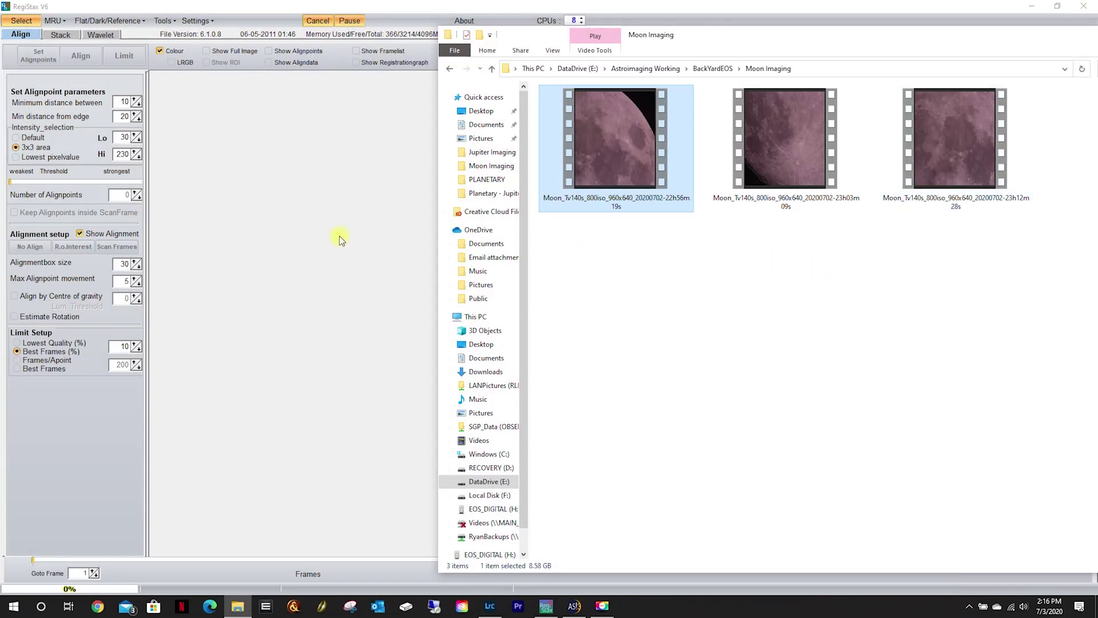
{"action": "left_click", "coordinate": [549, 609]}
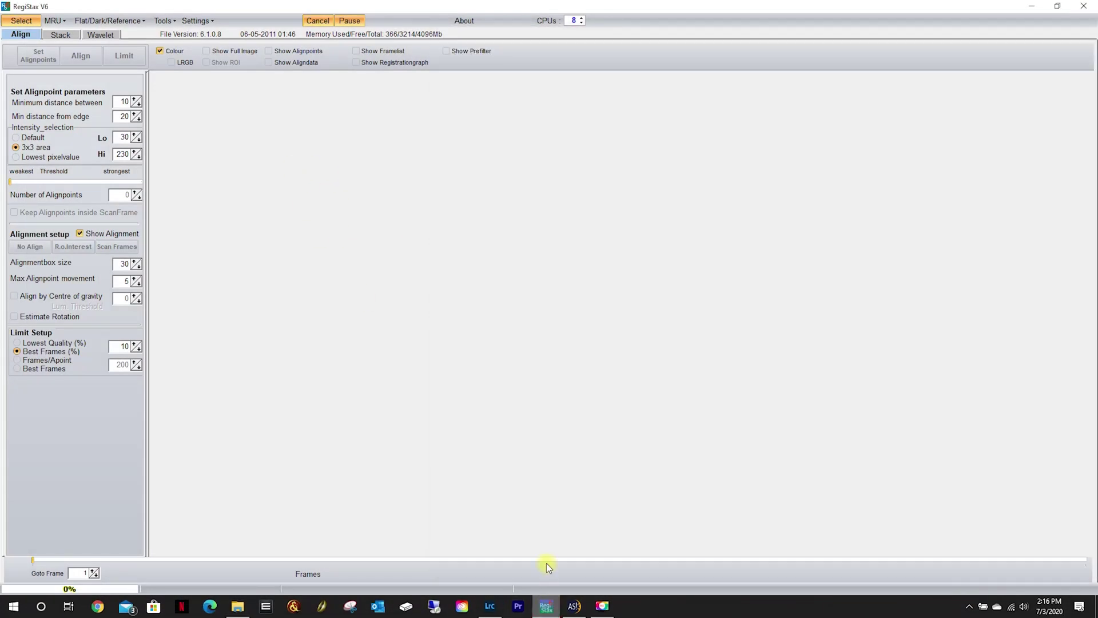
{"action": "left_click", "coordinate": [574, 605]}
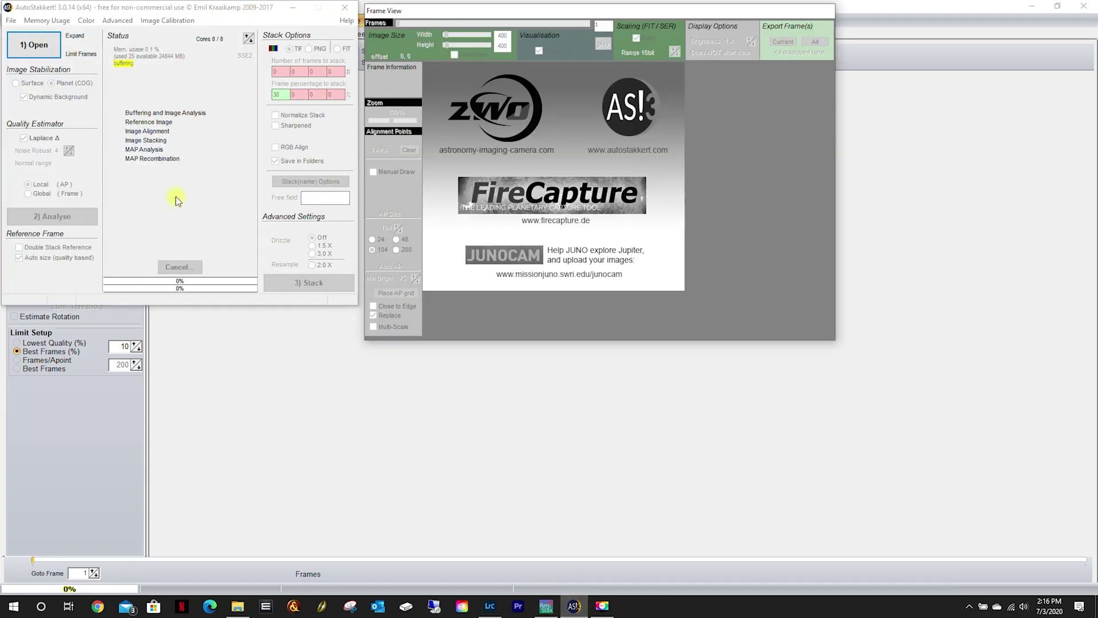
{"action": "left_click", "coordinate": [31, 47]}
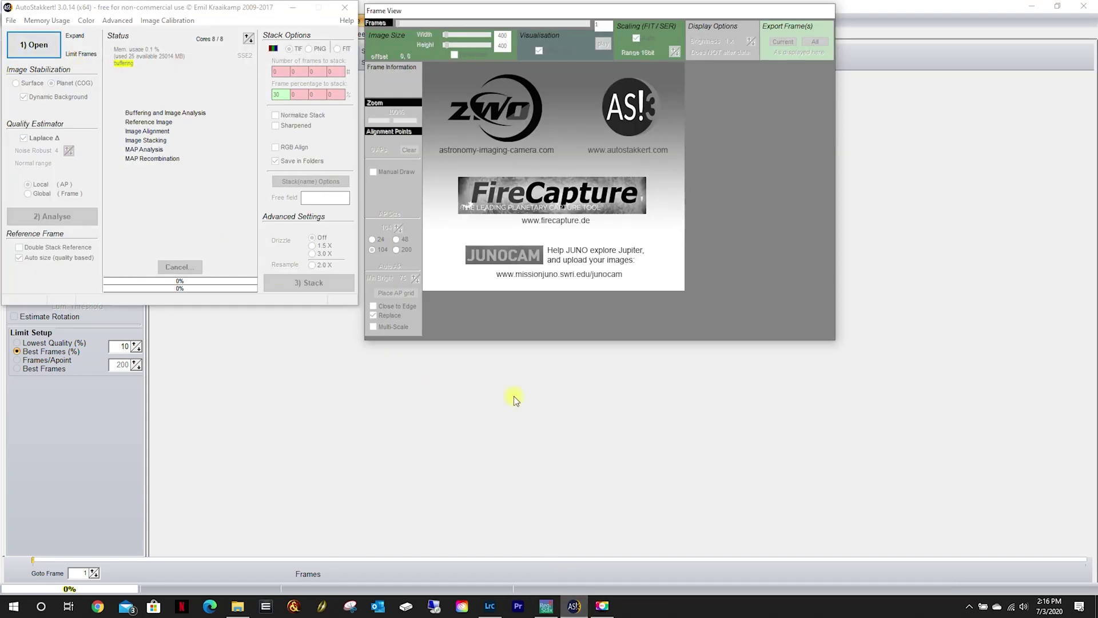
{"action": "left_click", "coordinate": [247, 606]}
{"action": "left_click", "coordinate": [686, 203]}
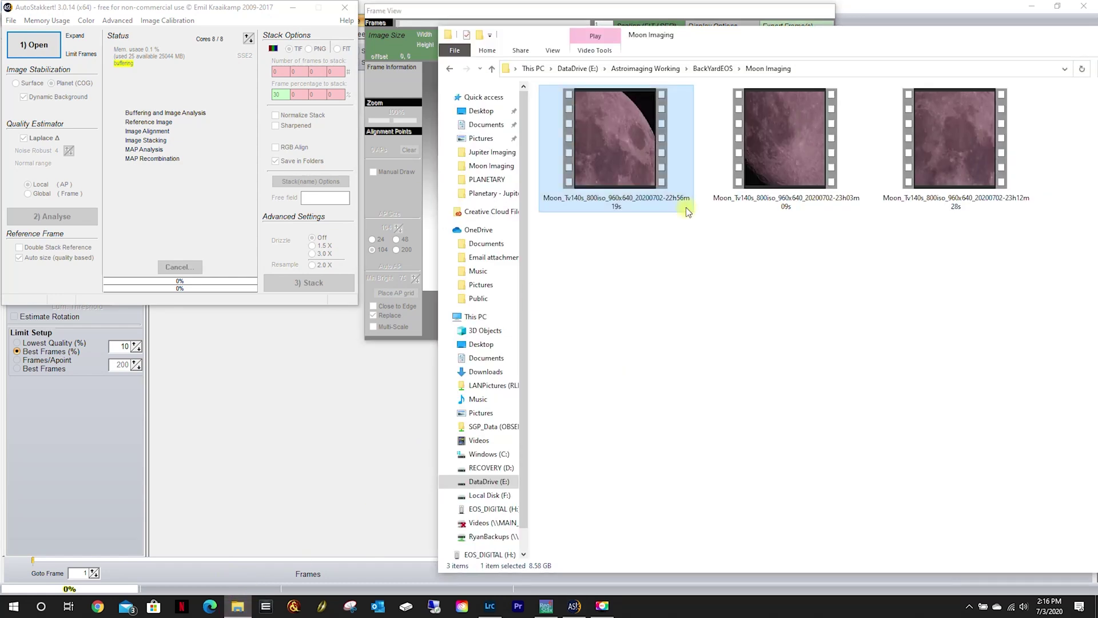
{"action": "left_click", "coordinate": [637, 266]}
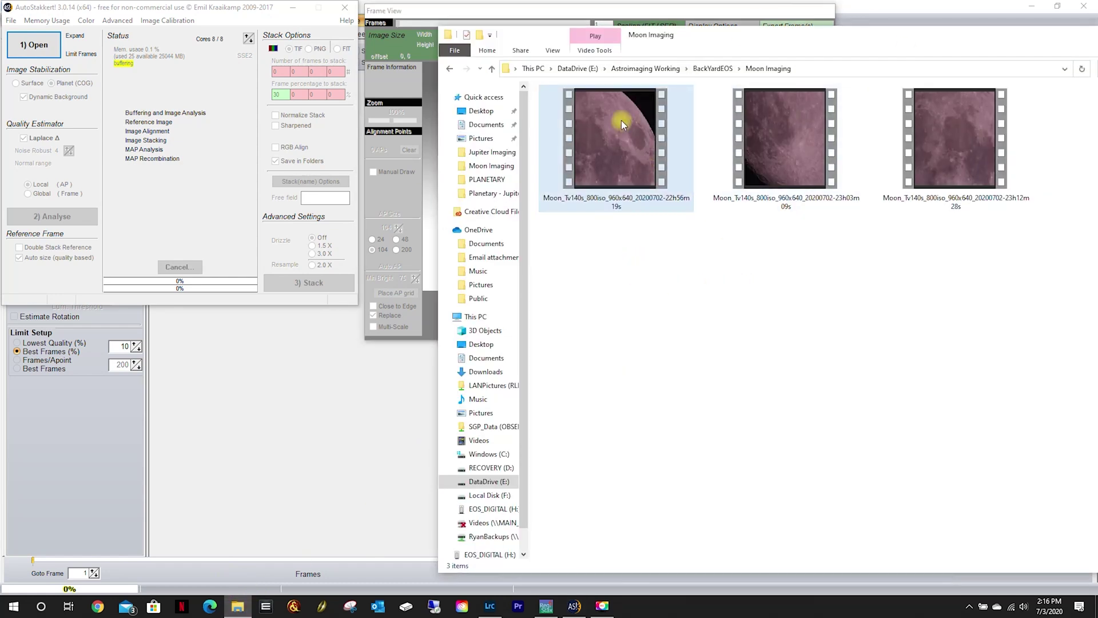
{"action": "left_click_drag", "start_coordinate": [624, 127], "coordinate": [35, 45]}
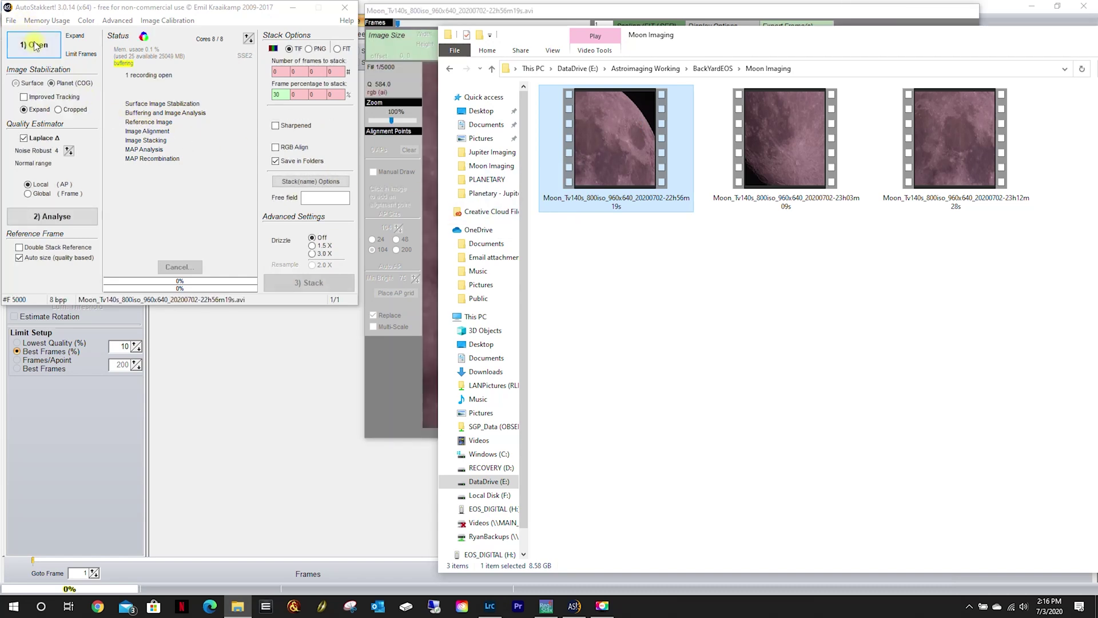
- Place the image stabilization anchor on the small bright crater beside the round dark mare and analyse the recording
{"action": "left_click", "coordinate": [589, 9]}
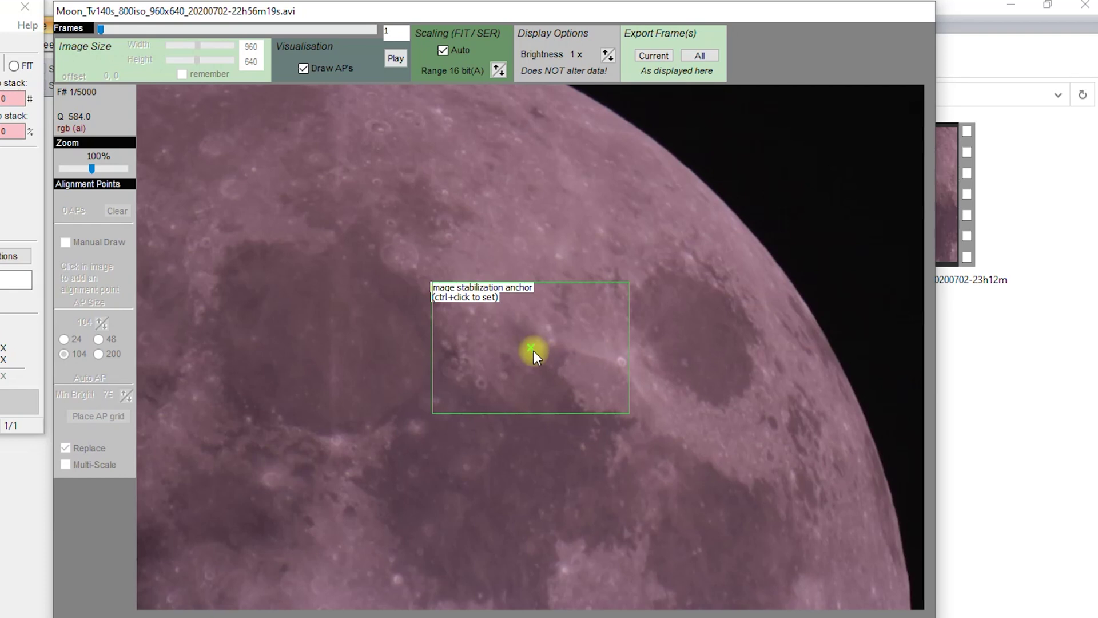
{"action": "left_click", "coordinate": [518, 341], "text": "ctrl"}
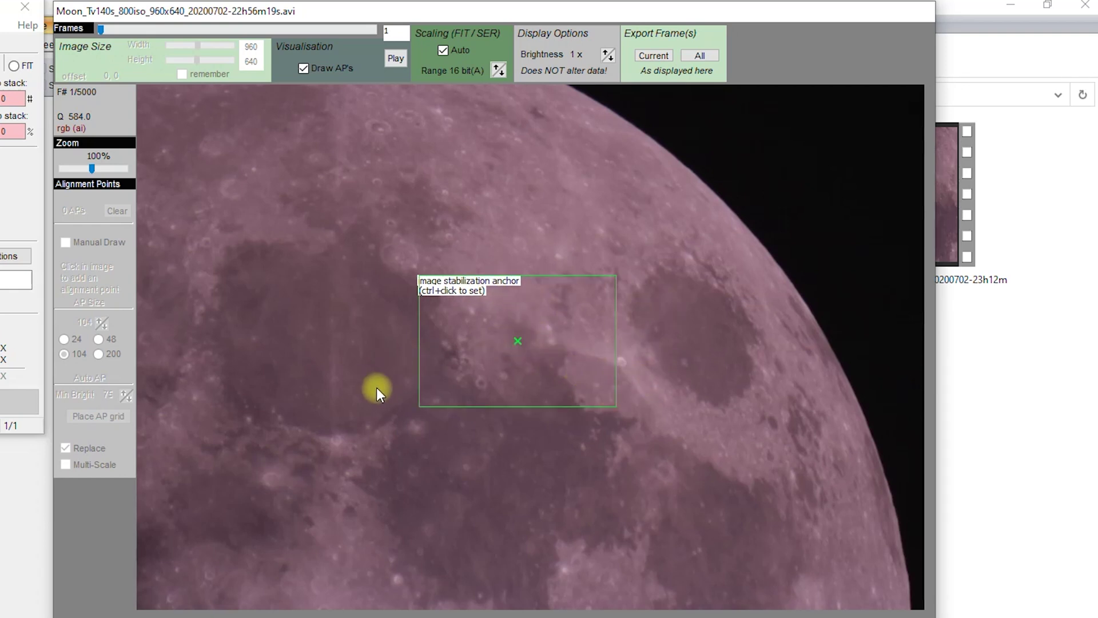
{"action": "left_click", "coordinate": [621, 360], "text": "ctrl"}
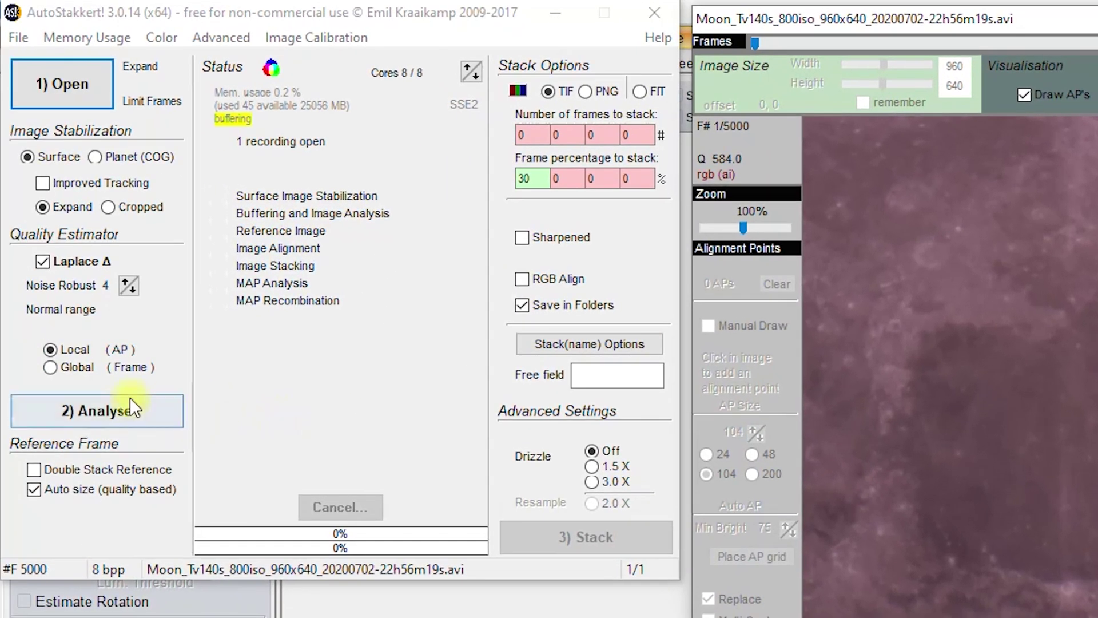
{"action": "left_click", "coordinate": [98, 409]}
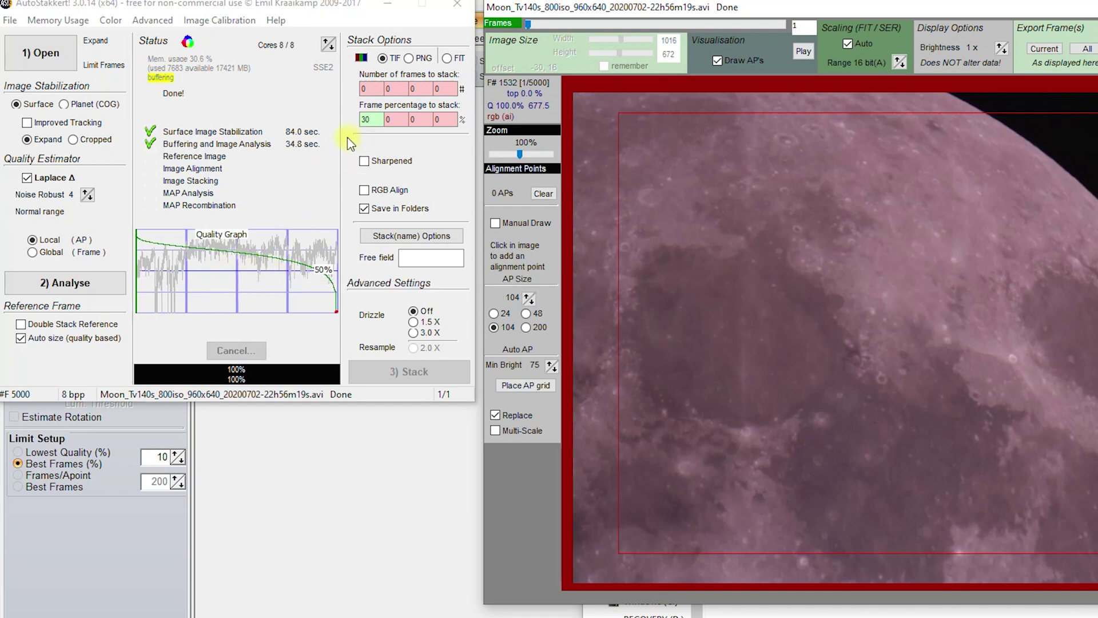
- Set the frame percentage to stack to 35 % and Drizzle to 3.0 X
{"action": "left_click", "coordinate": [382, 119]}
{"action": "left_click_drag", "start_coordinate": [382, 119], "coordinate": [334, 125]}
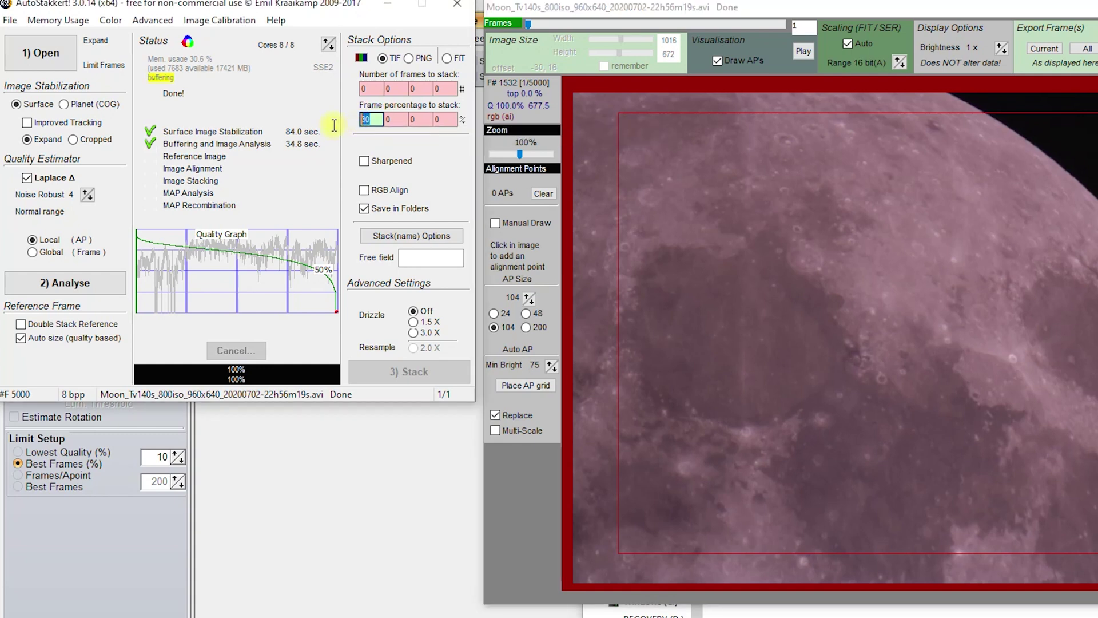
{"action": "type", "text": "35"}
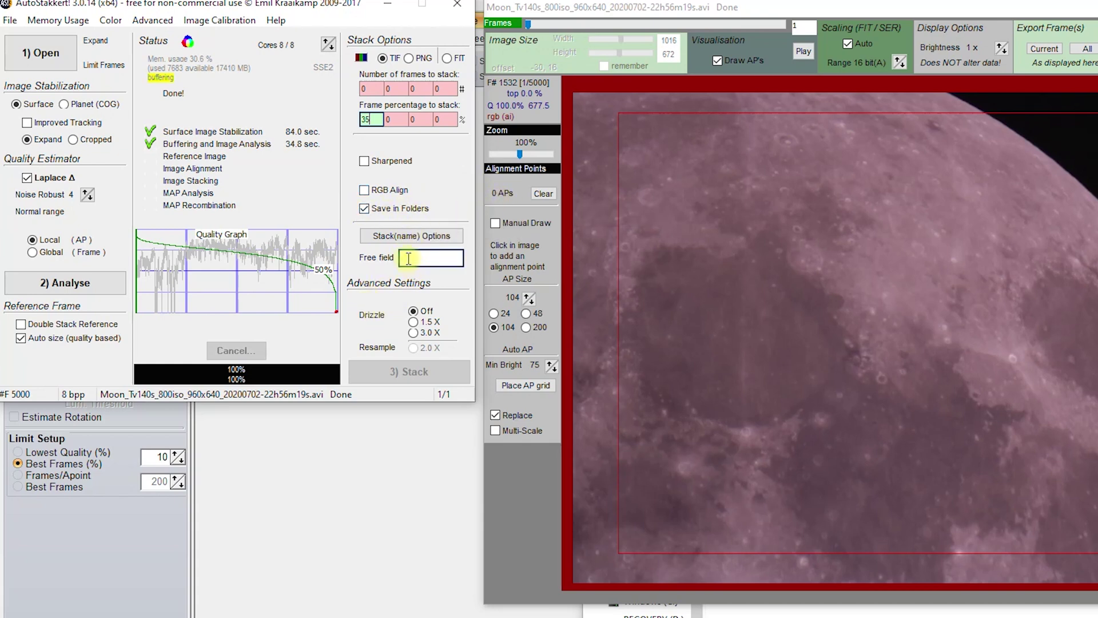
{"action": "left_click", "coordinate": [663, 41]}
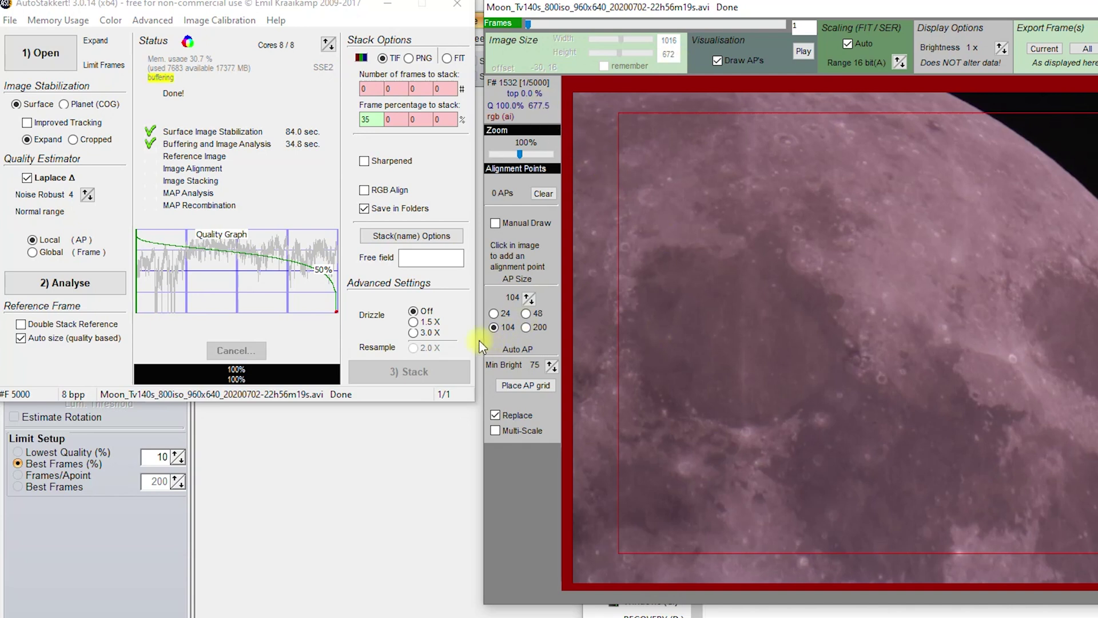
{"action": "left_click", "coordinate": [412, 333]}
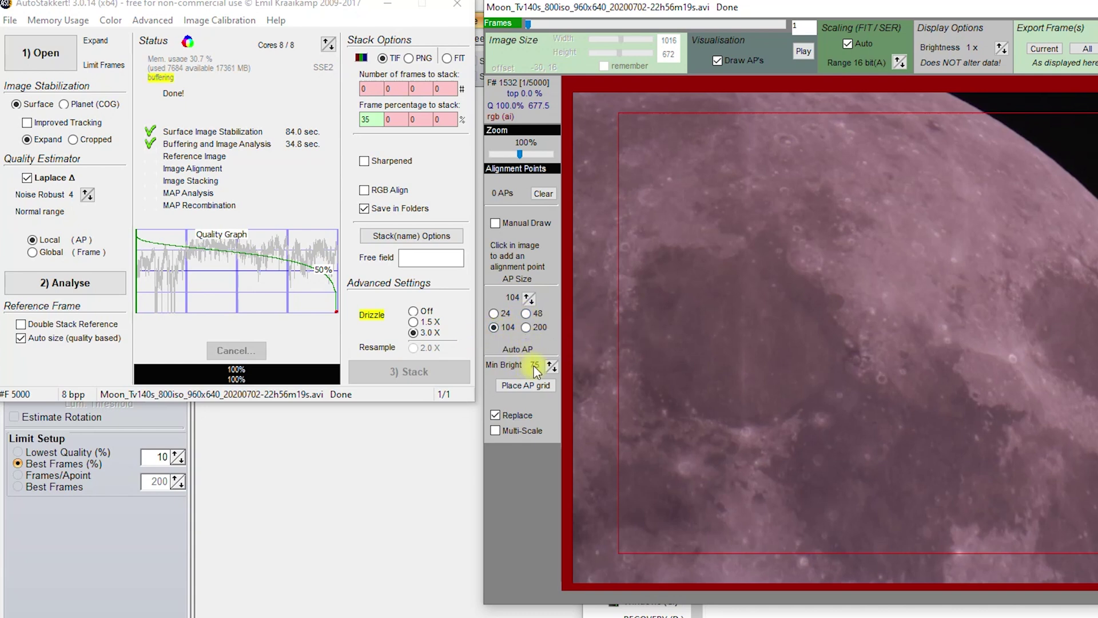
- Place an alignment point grid at AP size 104 with the minimum brightness set to 50
{"action": "left_click", "coordinate": [526, 384]}
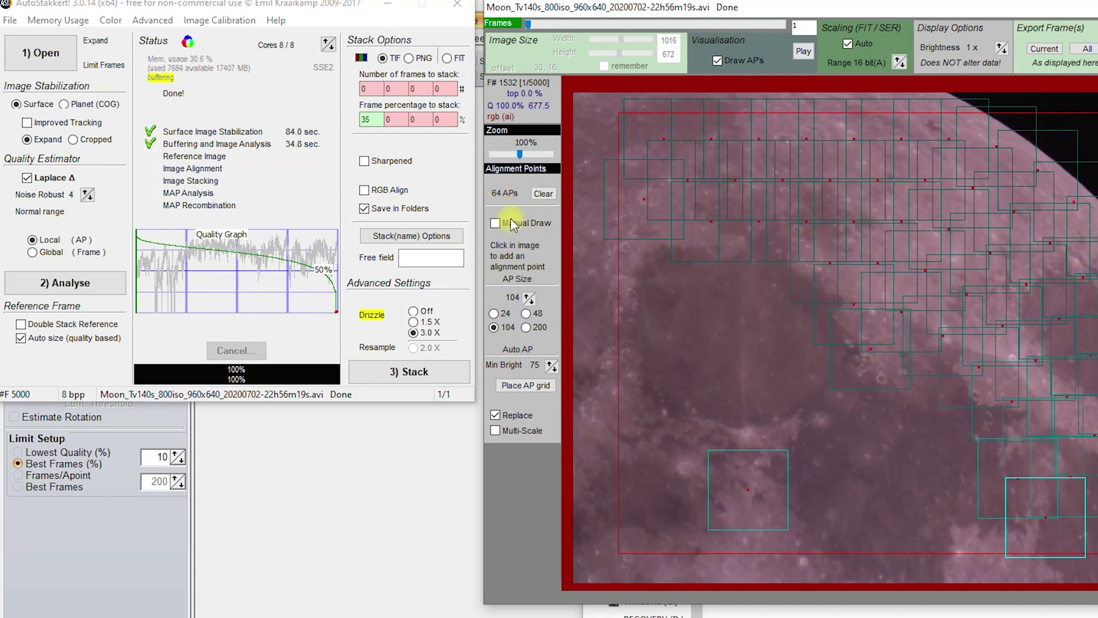
{"action": "left_click", "coordinate": [553, 369]}
{"action": "left_click", "coordinate": [553, 369]}
{"action": "left_click", "coordinate": [553, 369]}
{"action": "left_click", "coordinate": [553, 369]}
{"action": "left_click", "coordinate": [526, 385]}
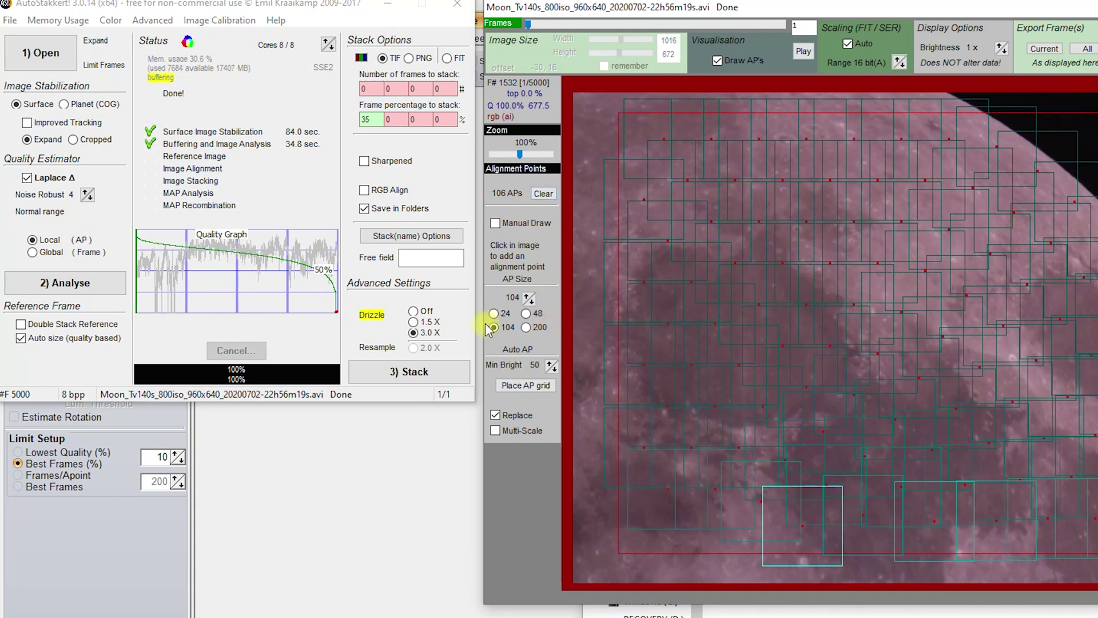
- Try an alignment point grid at AP size 48 and return to a grid at AP size 104
{"action": "left_click", "coordinate": [526, 313]}
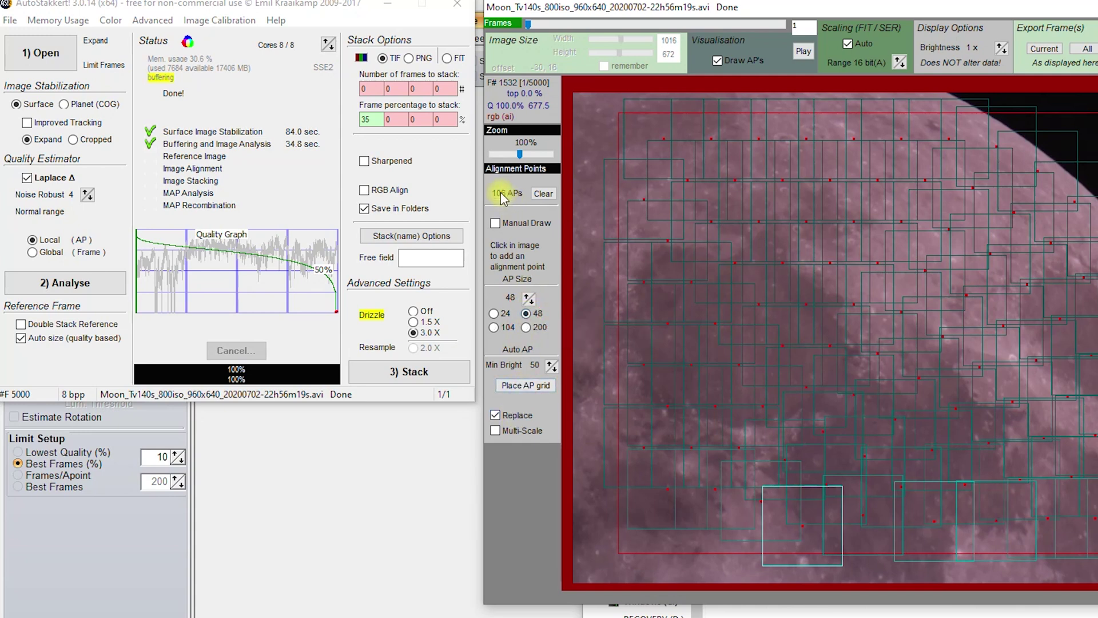
{"action": "left_click", "coordinate": [525, 386]}
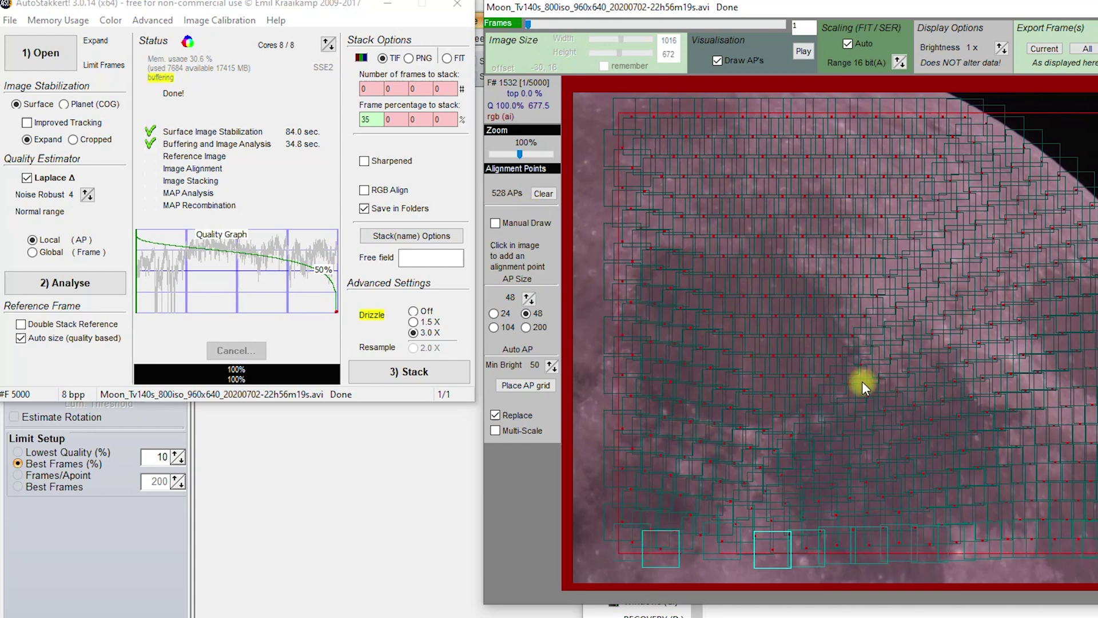
{"action": "left_click", "coordinate": [493, 327]}
{"action": "left_click", "coordinate": [529, 386]}
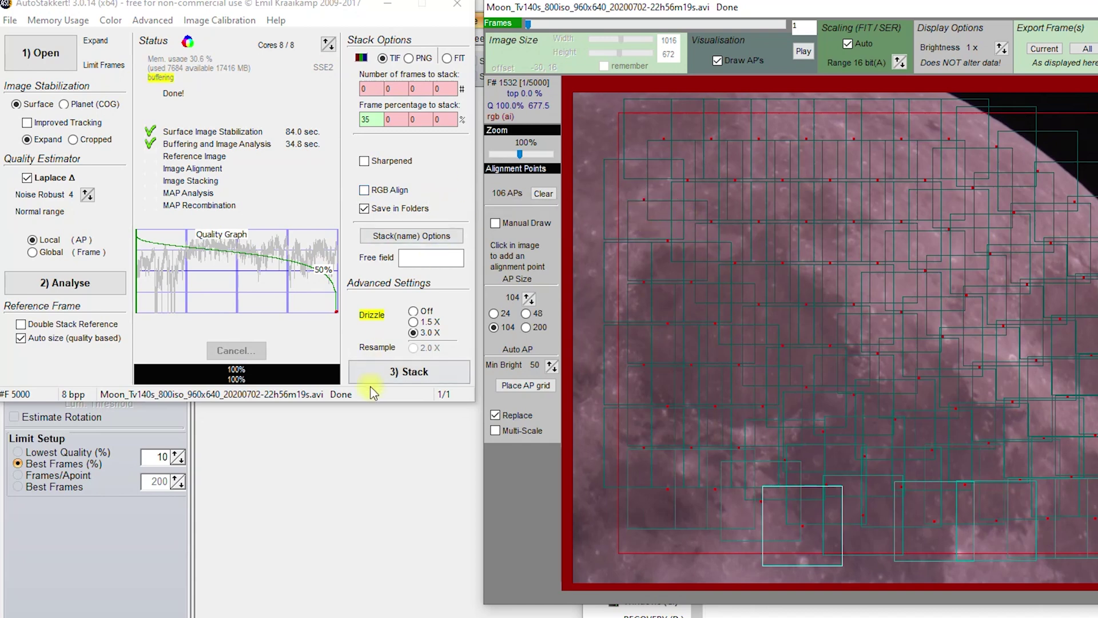
- Stack the moon recording and switch back to the Moon Imaging folder in File Explorer
{"action": "left_click", "coordinate": [405, 374]}
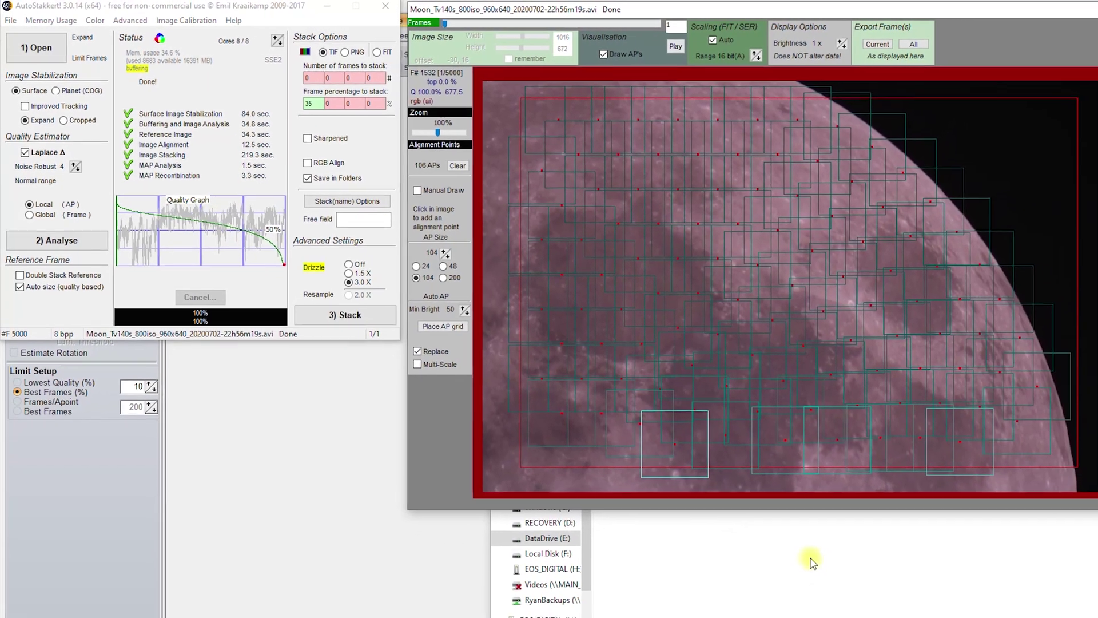
{"action": "left_click", "coordinate": [733, 507]}
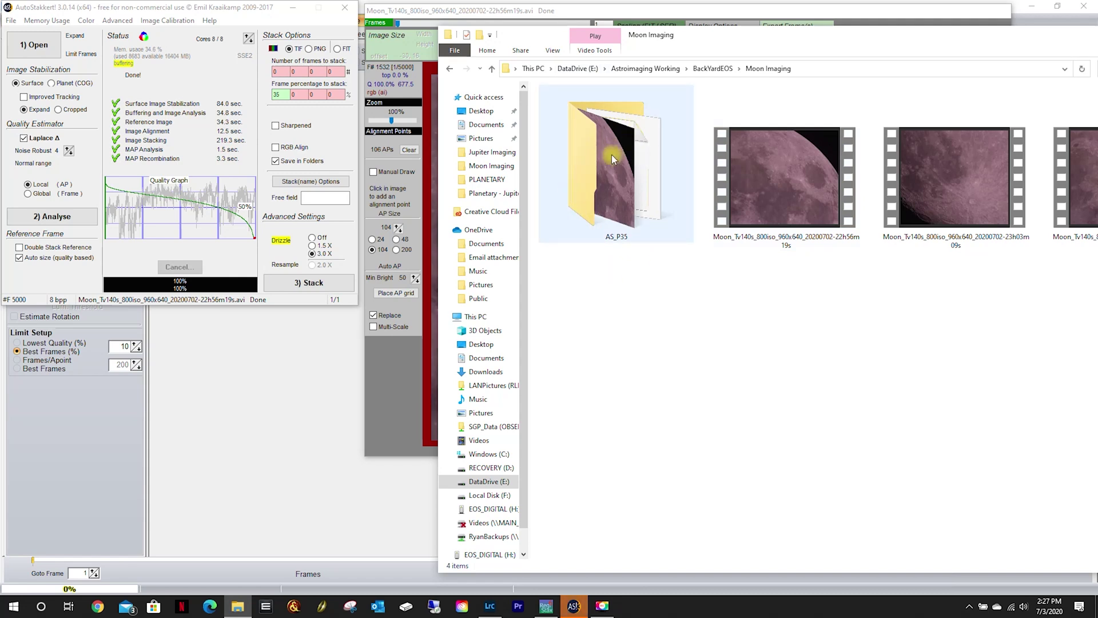
- View the stacked moon image in the AS_P35 folder and return to the Moon Imaging folder
{"action": "left_click", "coordinate": [605, 196]}
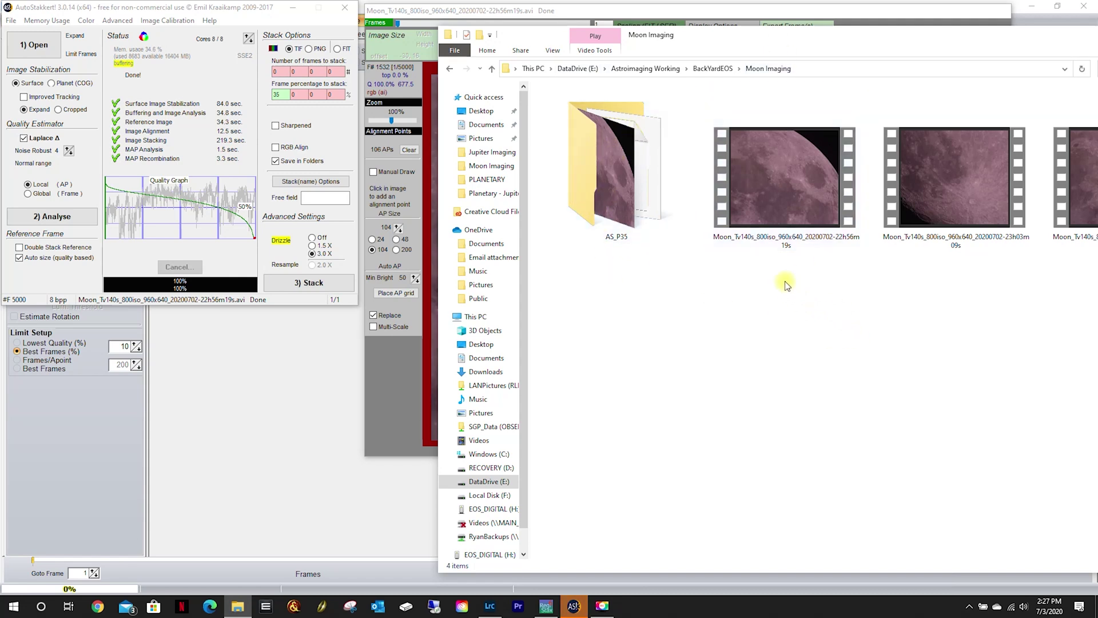
{"action": "double_click", "coordinate": [607, 207]}
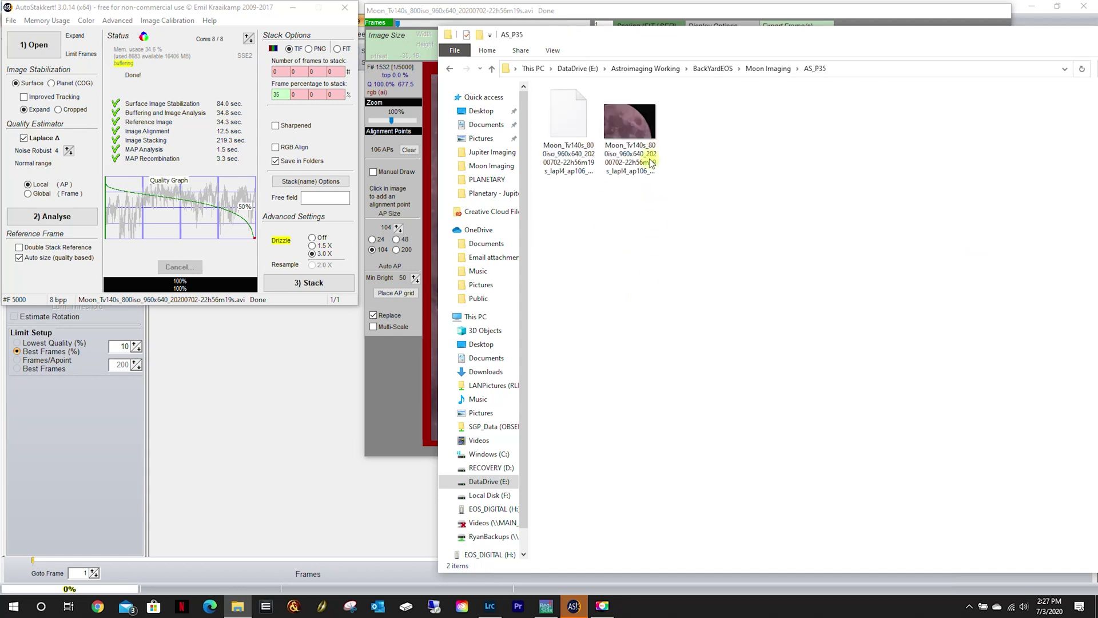
{"action": "double_click", "coordinate": [629, 132]}
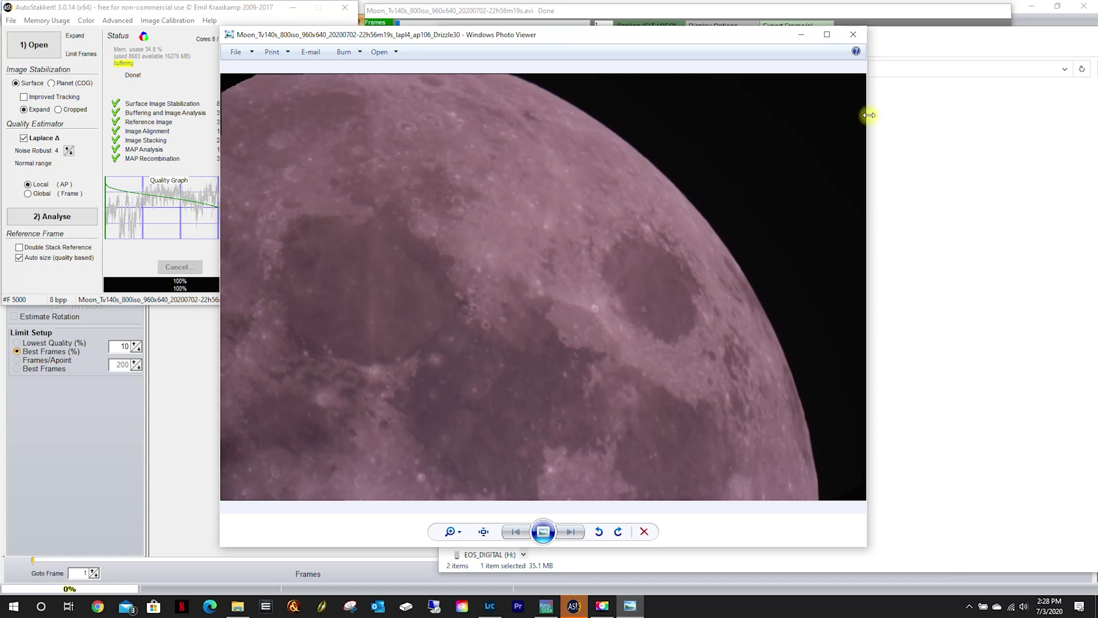
{"action": "left_click", "coordinate": [851, 36]}
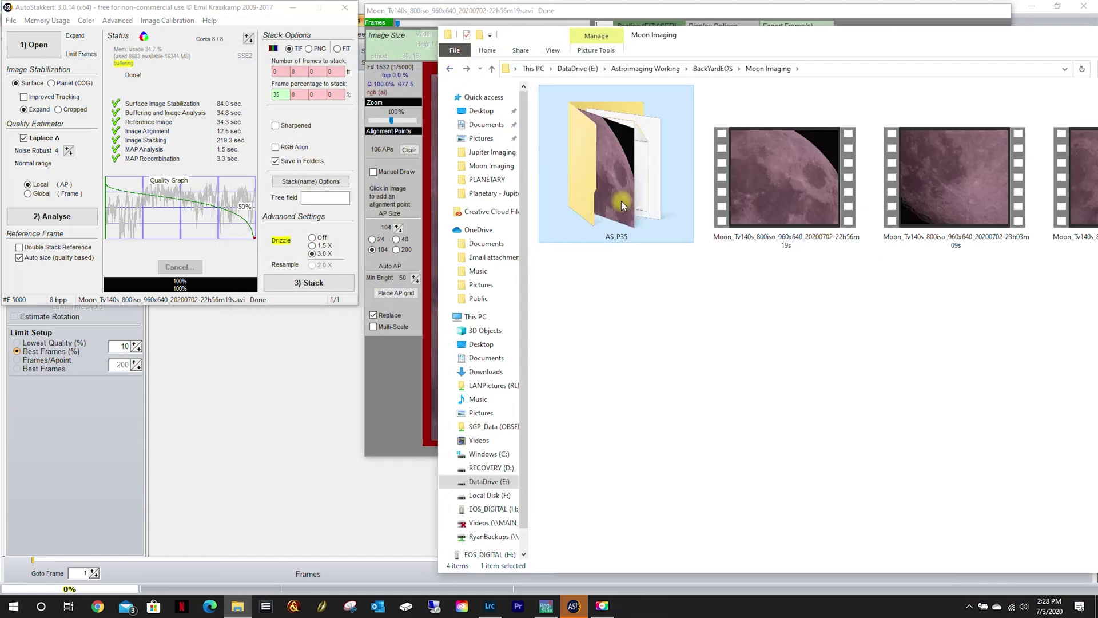
- Rename the AS_P35 folder as Upper Right
{"action": "right_click", "coordinate": [621, 201]}
{"action": "left_click", "coordinate": [653, 460]}
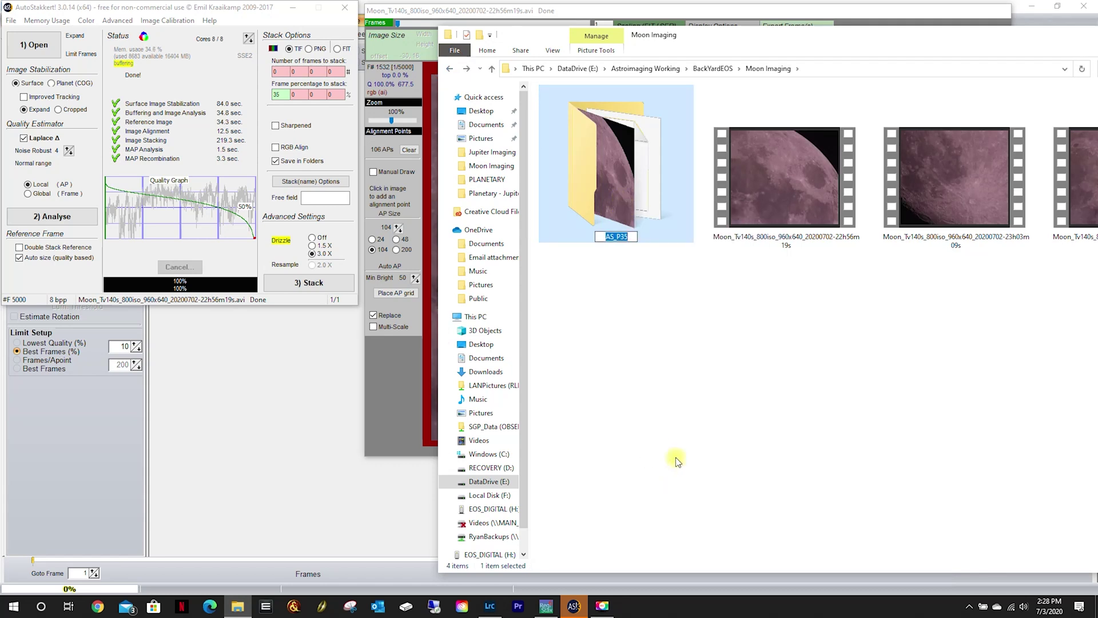
{"action": "type", "text": "Upper Right"}
{"action": "left_click", "coordinate": [676, 461]}
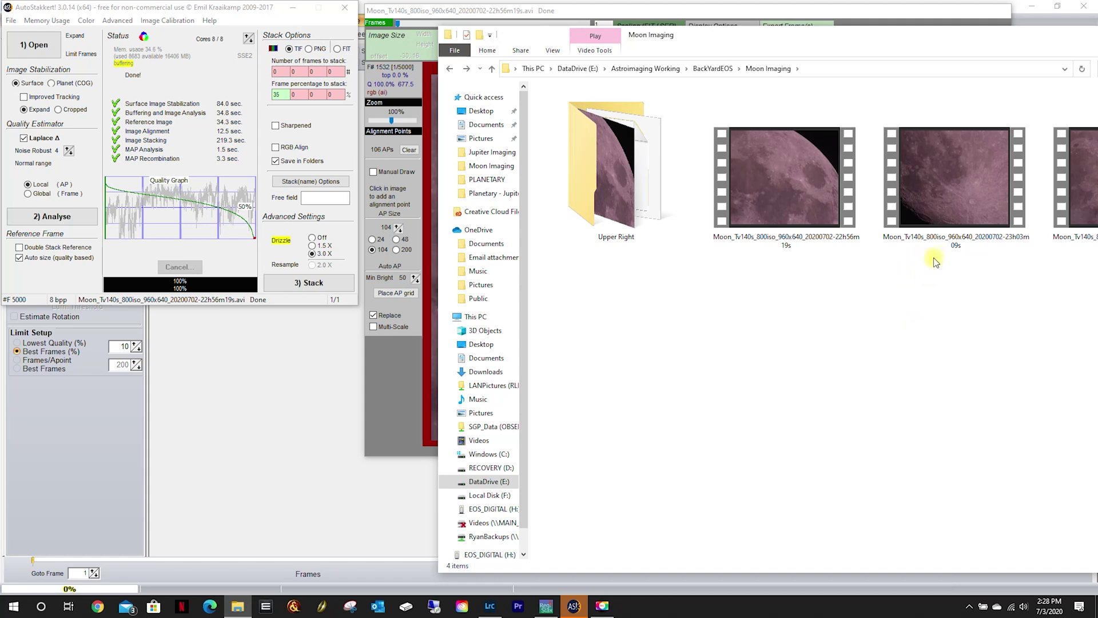
- Load the 23h03m09s moon recording into AutoStakkert and set its image stabilization anchor on the rayed area below the dark mare
{"action": "left_click_drag", "start_coordinate": [949, 175], "coordinate": [39, 51]}
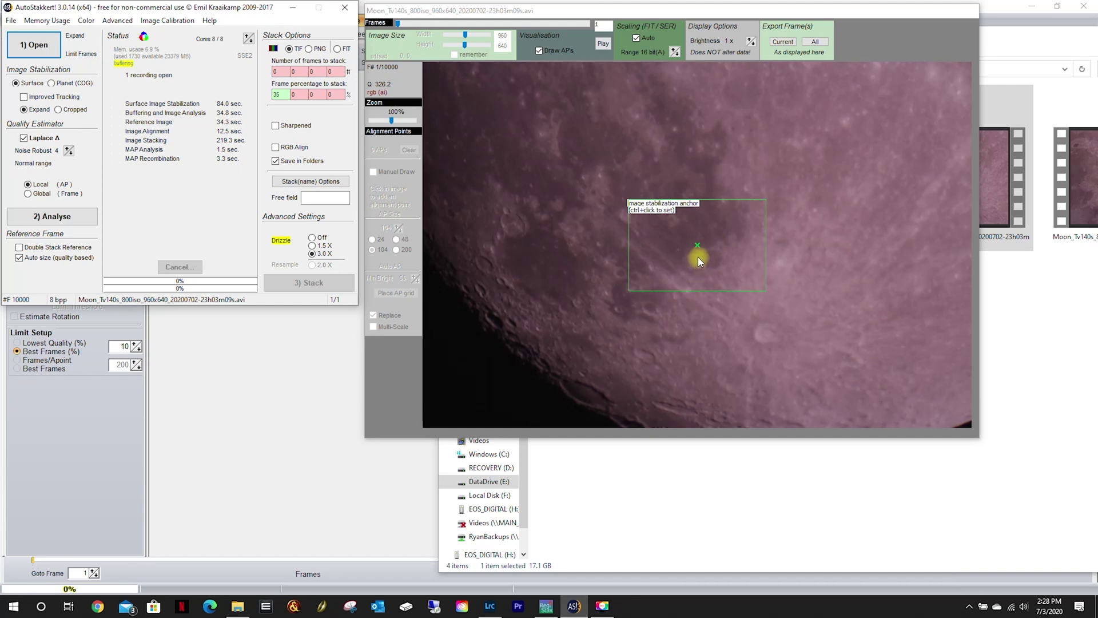
{"action": "left_click", "coordinate": [699, 250], "text": "ctrl"}
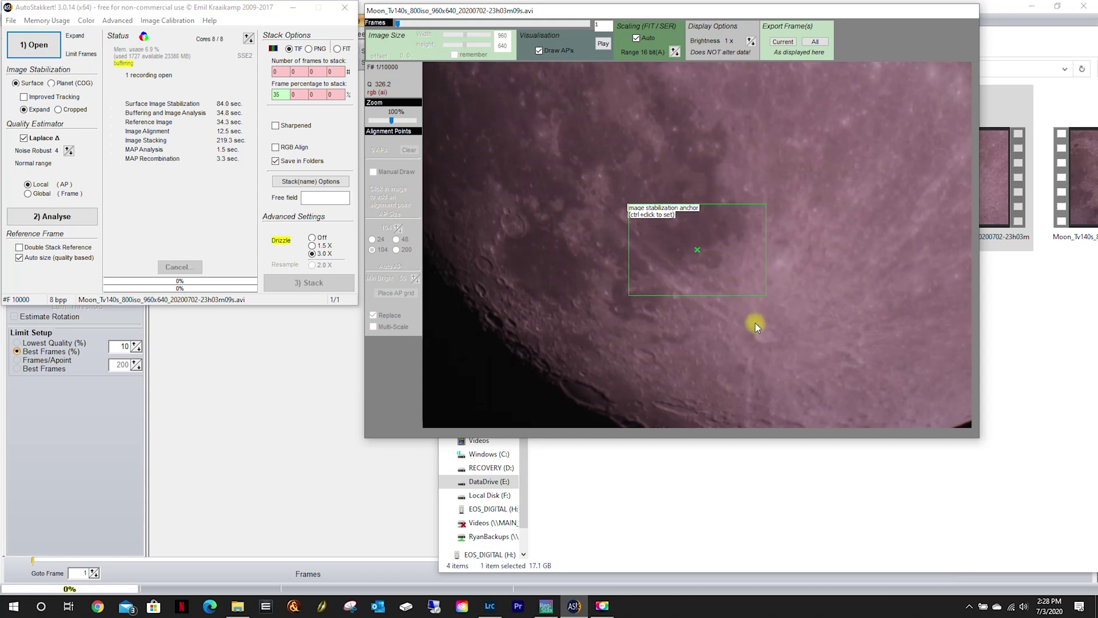
{"action": "left_click", "coordinate": [686, 289], "text": "ctrl"}
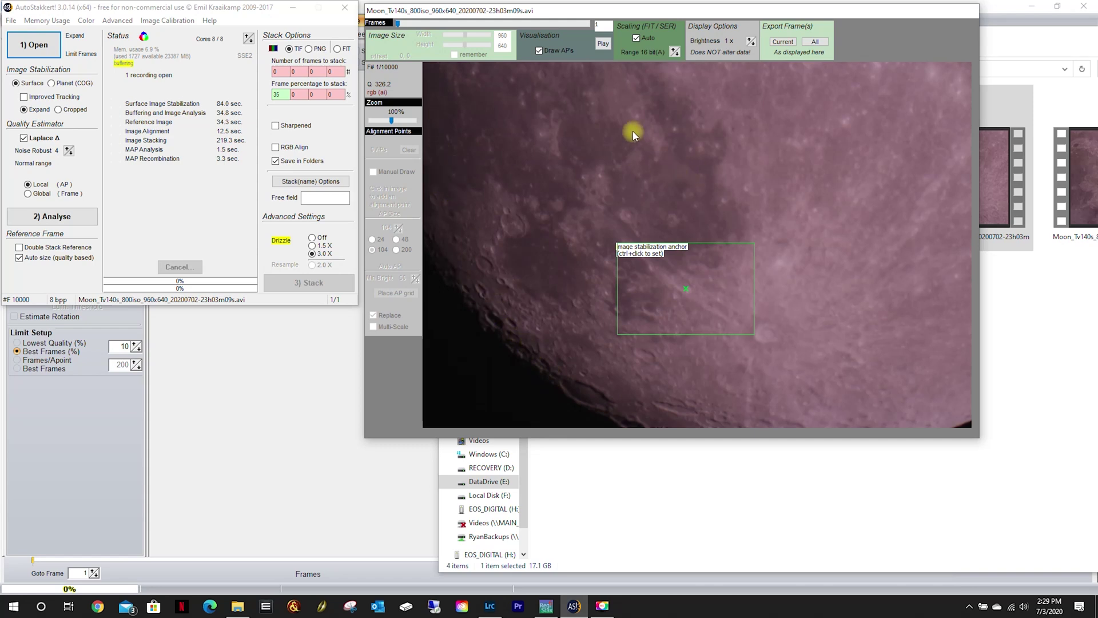
- Play the 23h12m28s moon recording from File Explorer and compare its early and late frames for drift across the view
{"action": "left_click", "coordinate": [1026, 316]}
{"action": "left_click_drag", "start_coordinate": [1009, 26], "coordinate": [678, 22]}
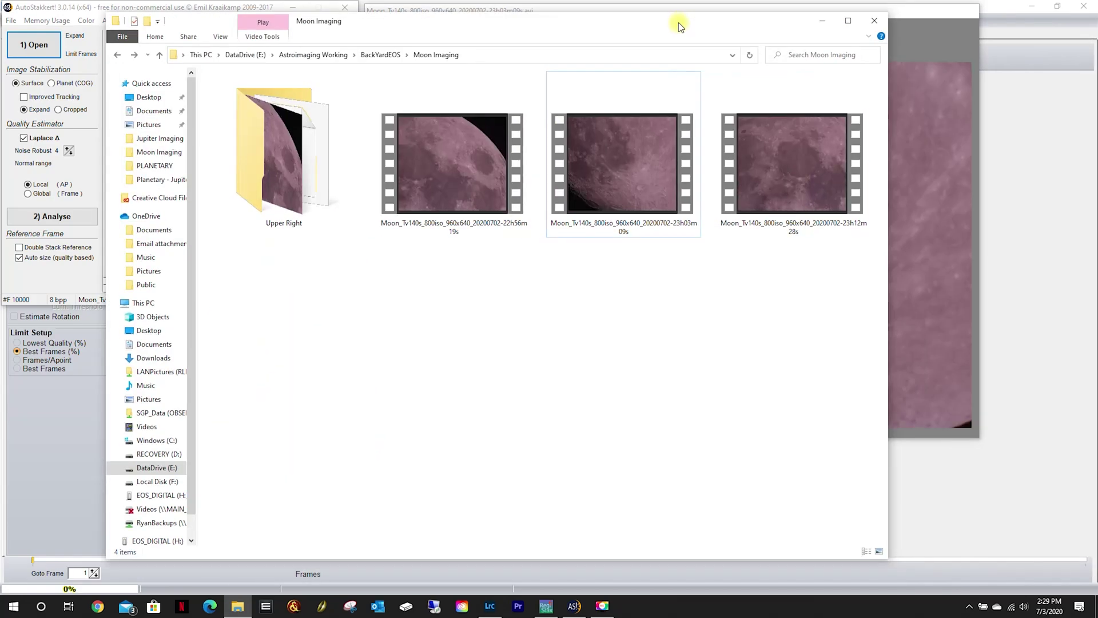
{"action": "double_click", "coordinate": [779, 166]}
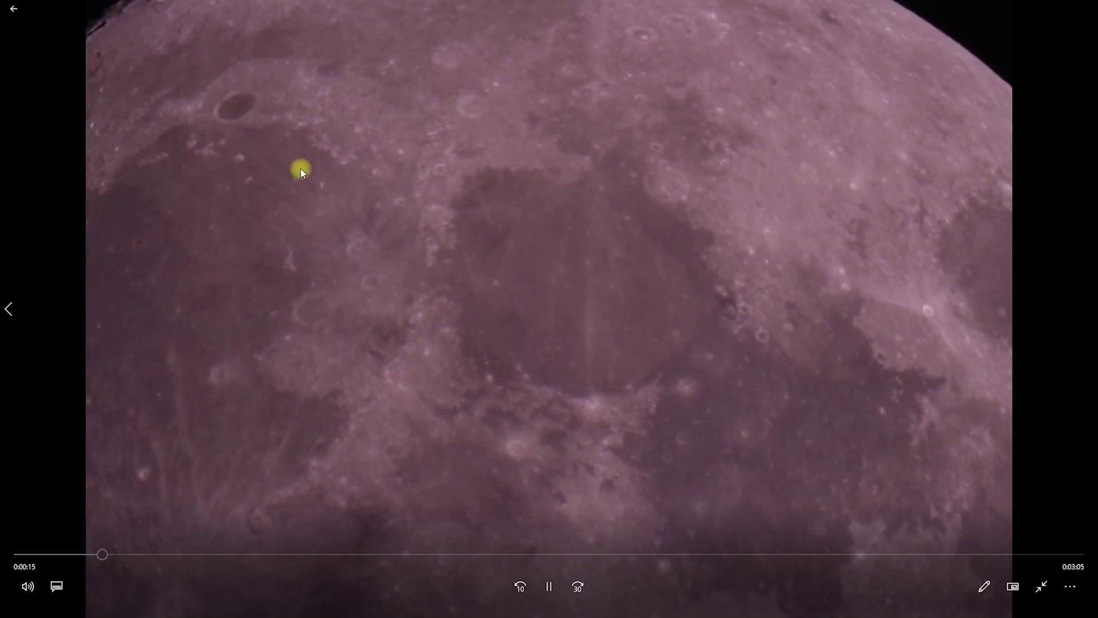
{"action": "left_click", "coordinate": [649, 554]}
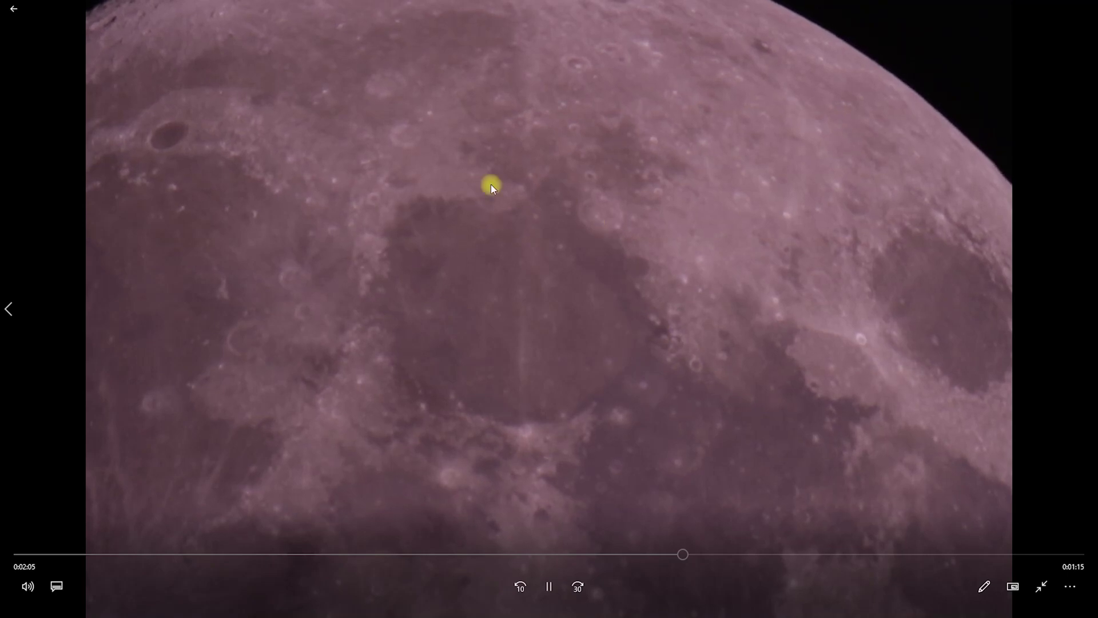
{"action": "left_click", "coordinate": [883, 554]}
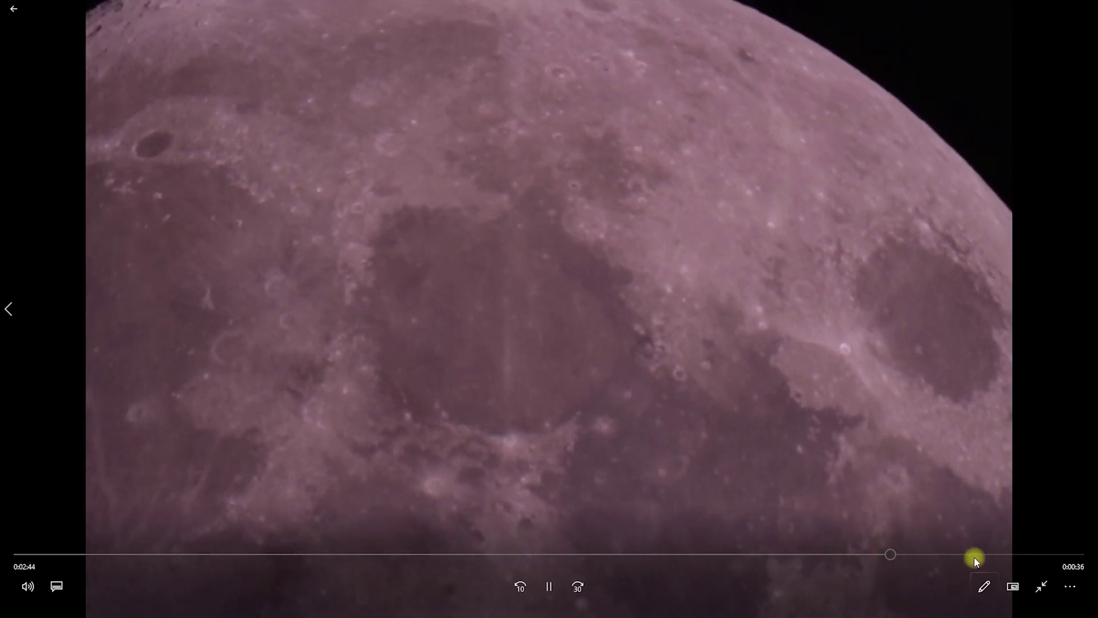
{"action": "left_click", "coordinate": [975, 555]}
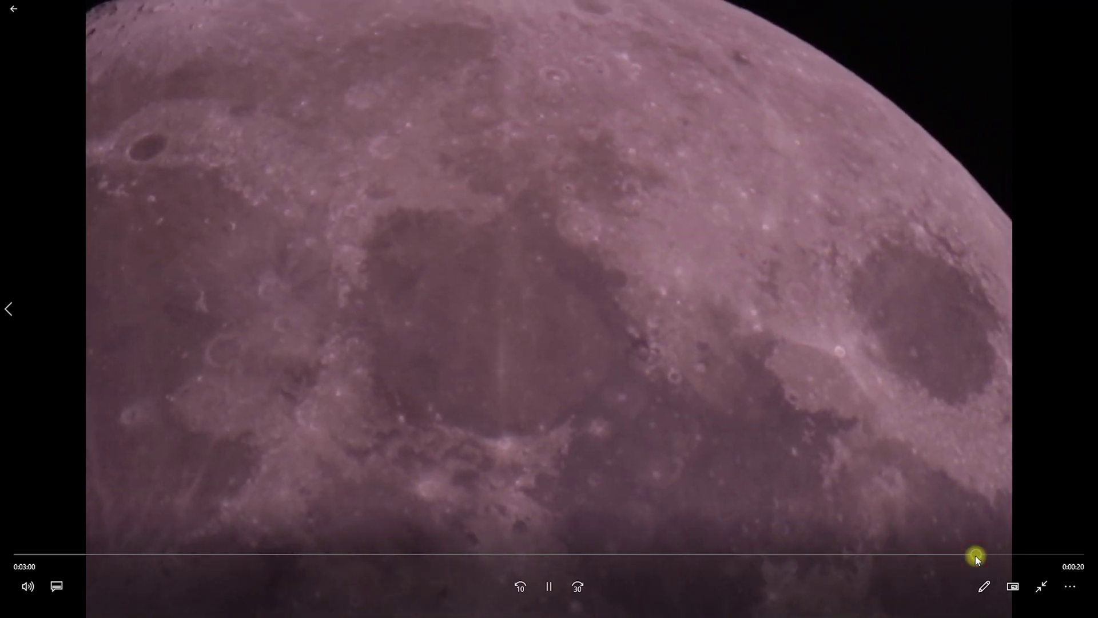
{"action": "left_click", "coordinate": [1014, 554]}
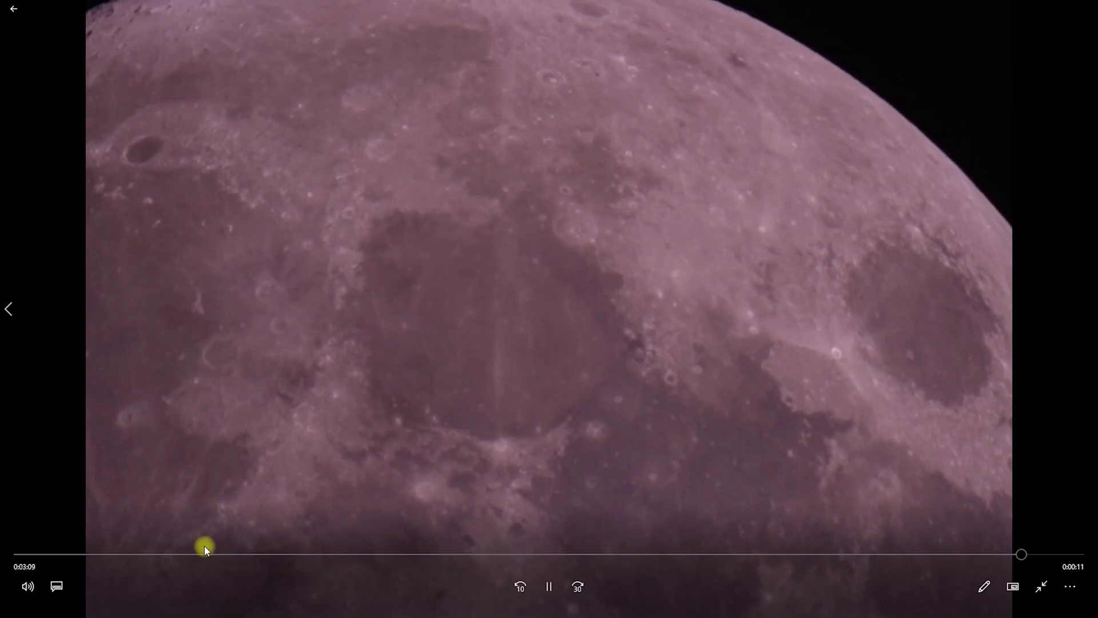
{"action": "left_click", "coordinate": [155, 555]}
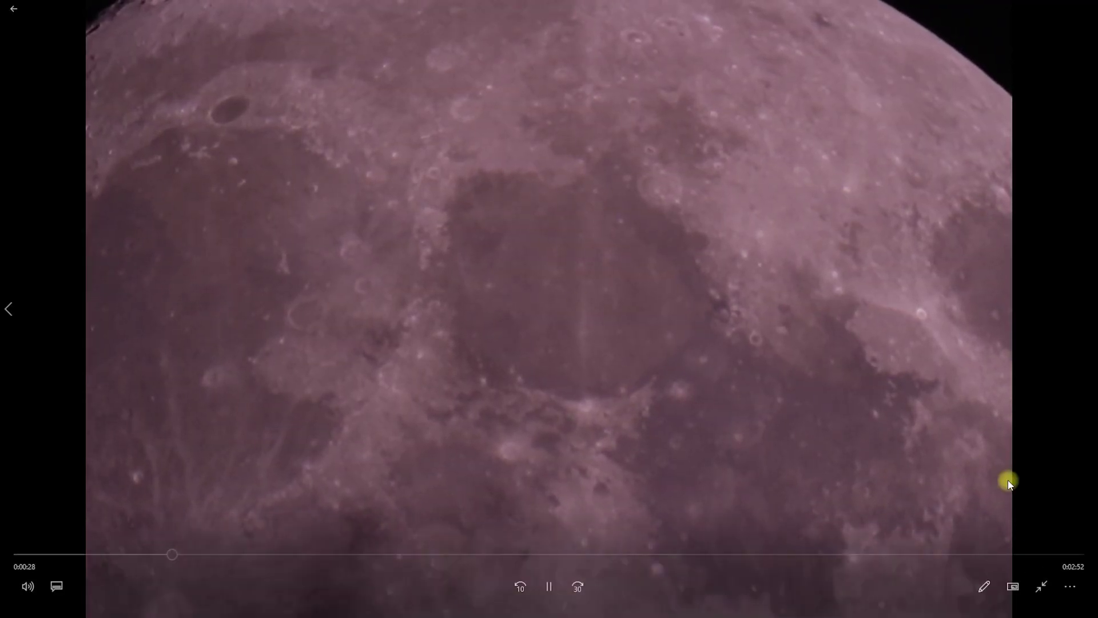
{"action": "left_click", "coordinate": [1009, 554]}
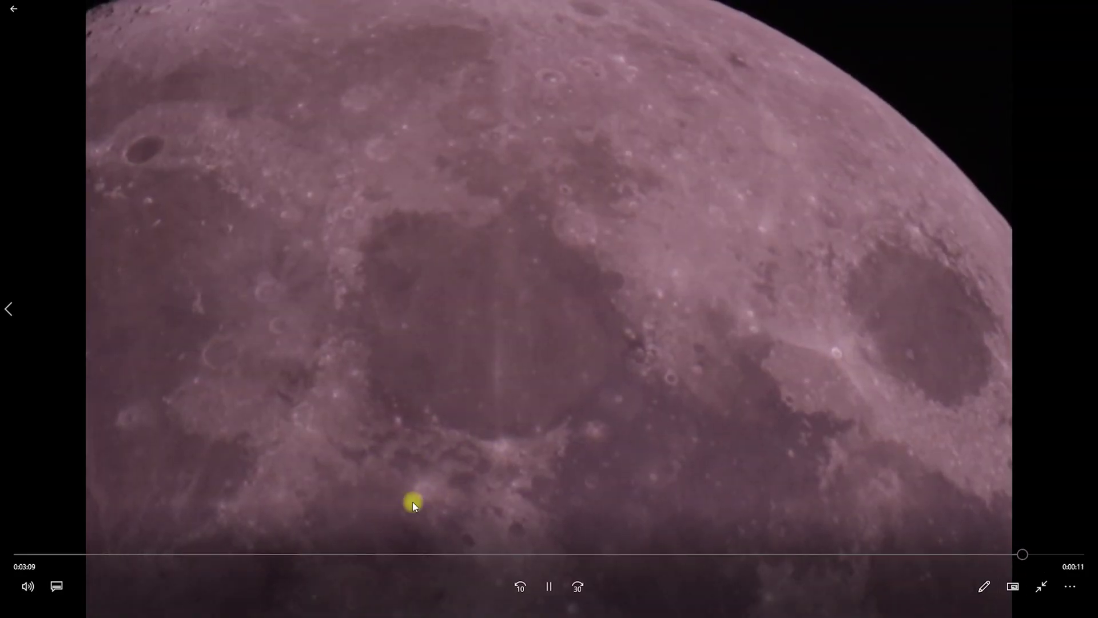
{"action": "left_click", "coordinate": [1075, 10]}
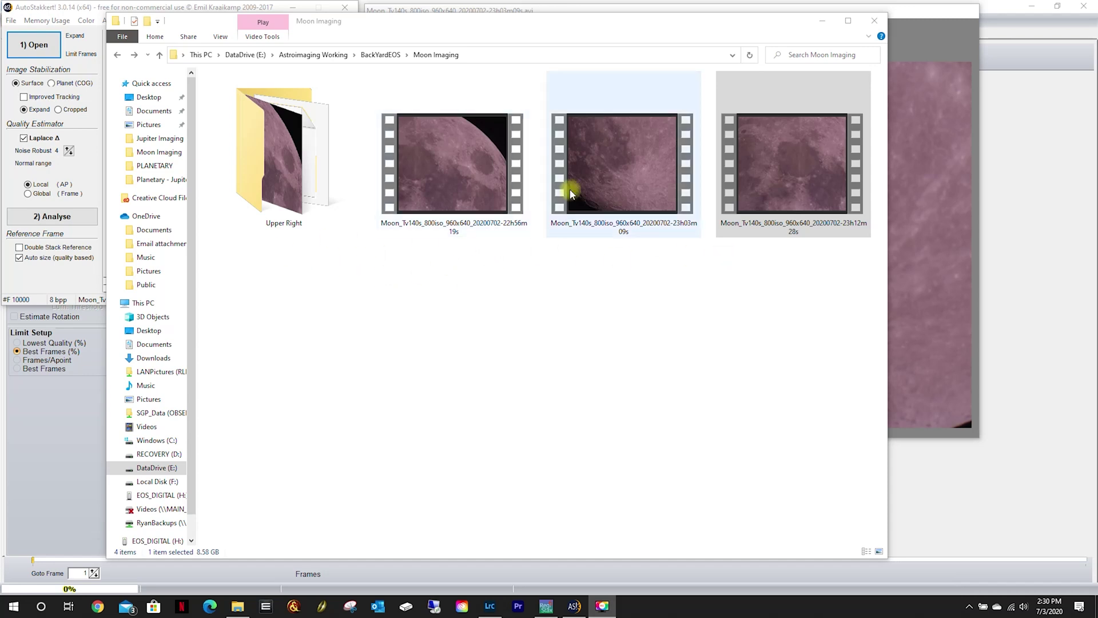
- Return to AutoStakkert and analyse the loaded 23h03m09s recording
{"action": "left_click", "coordinate": [816, 22]}
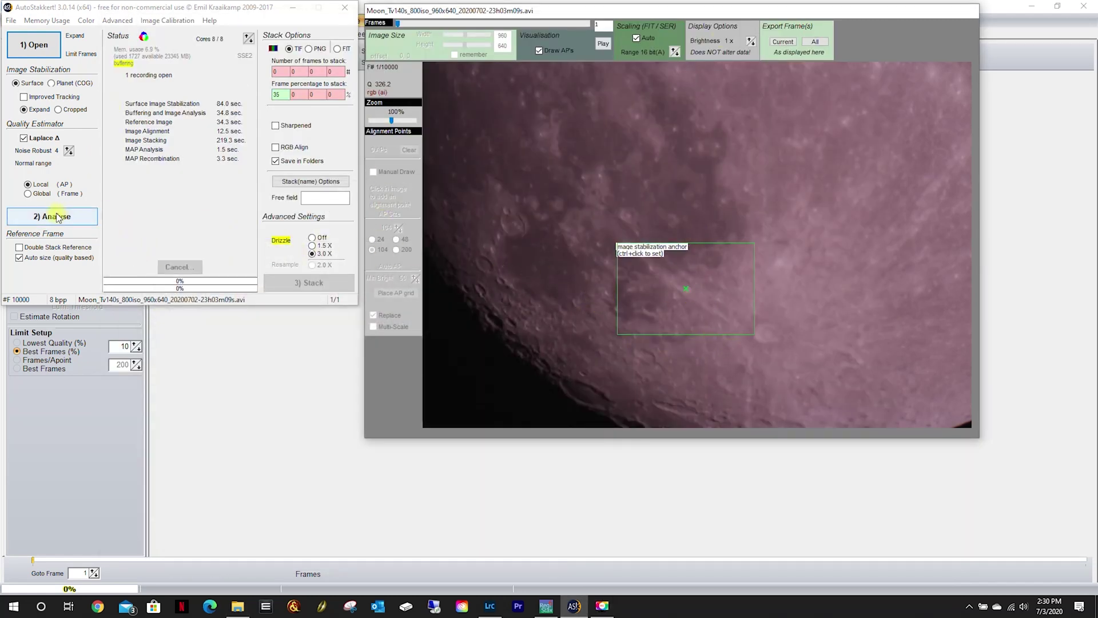
{"action": "left_click", "coordinate": [74, 216]}
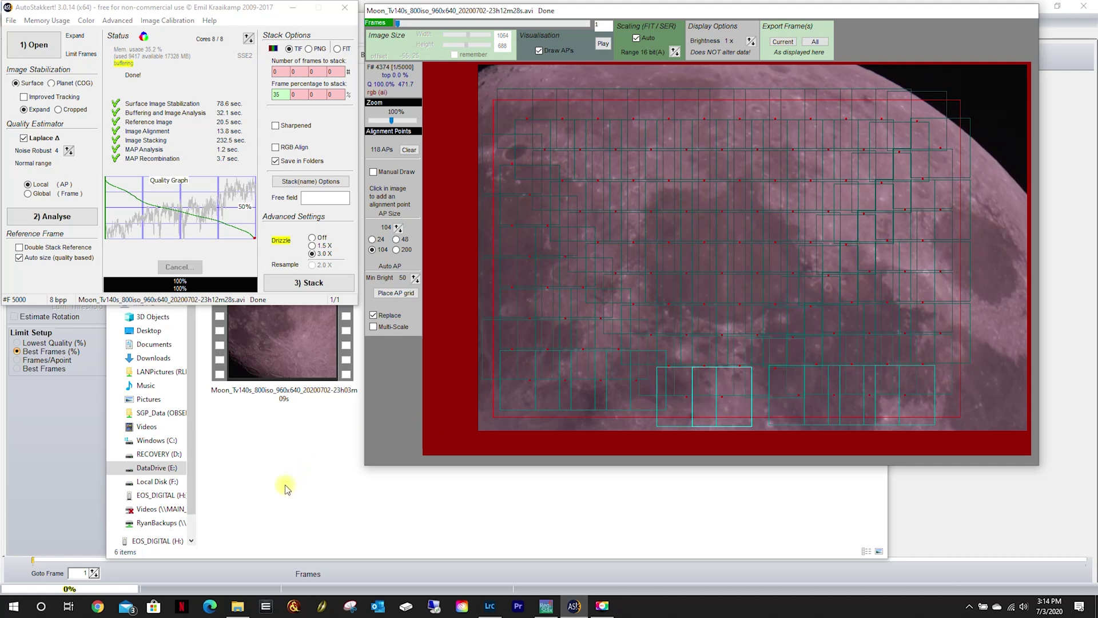
- View the stacked moon image in the Lower Left folder of Moon Imaging in File Explorer
{"action": "left_click", "coordinate": [234, 608]}
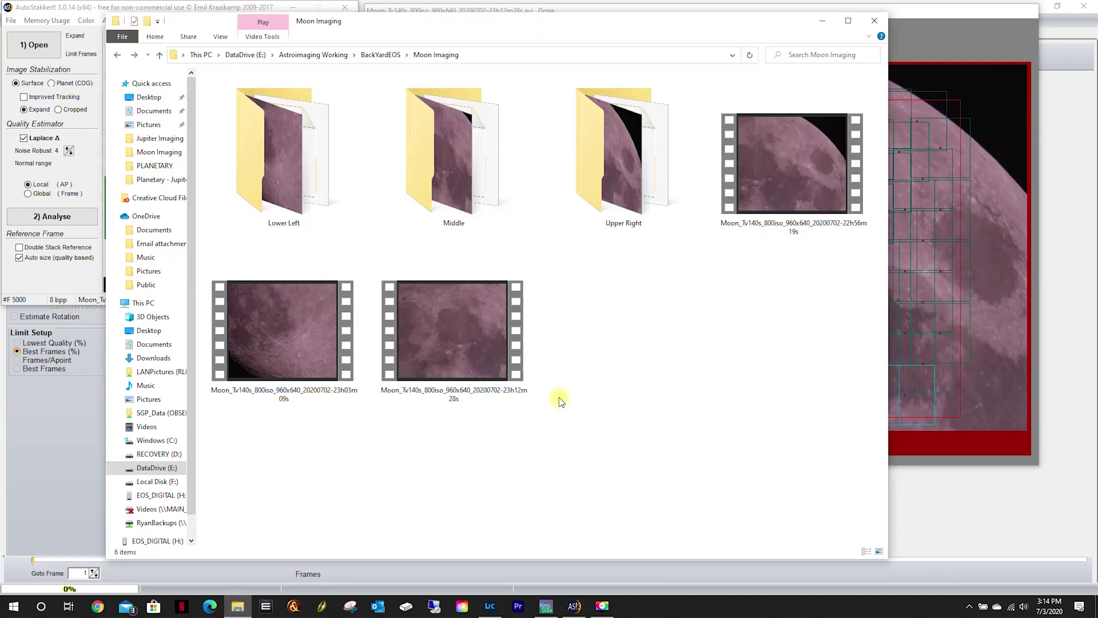
{"action": "left_click", "coordinate": [628, 165]}
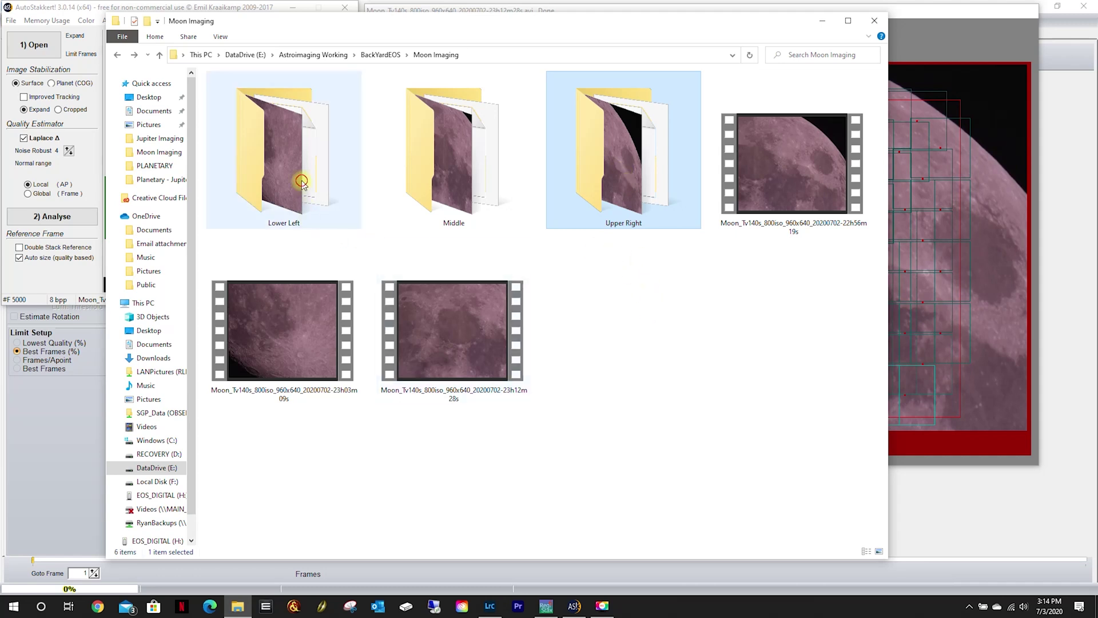
{"action": "left_click", "coordinate": [296, 219]}
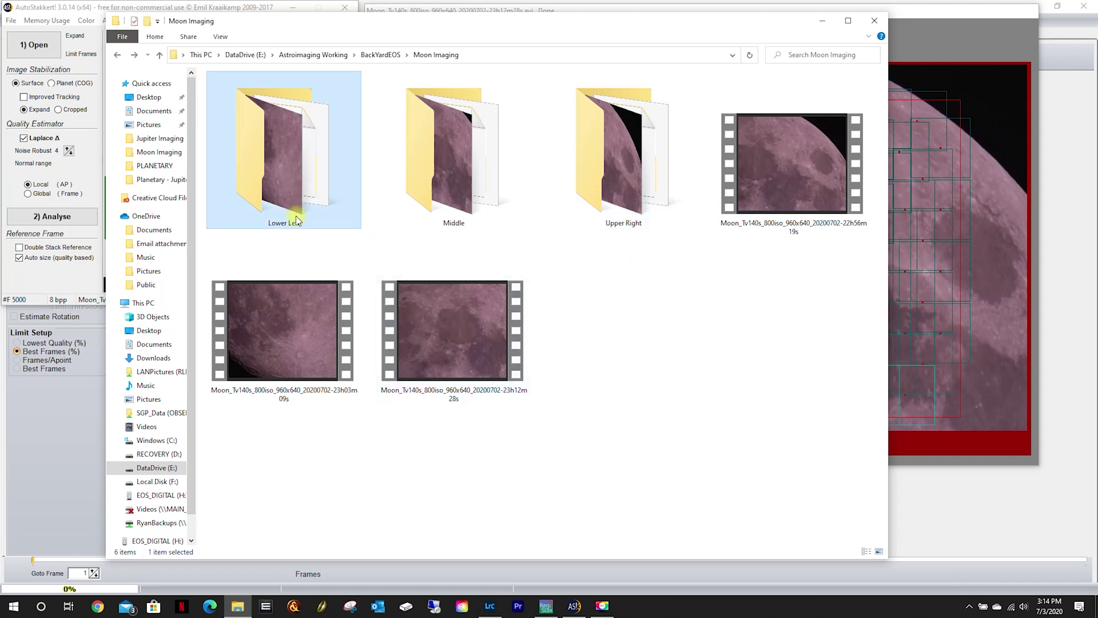
{"action": "left_click", "coordinate": [456, 192]}
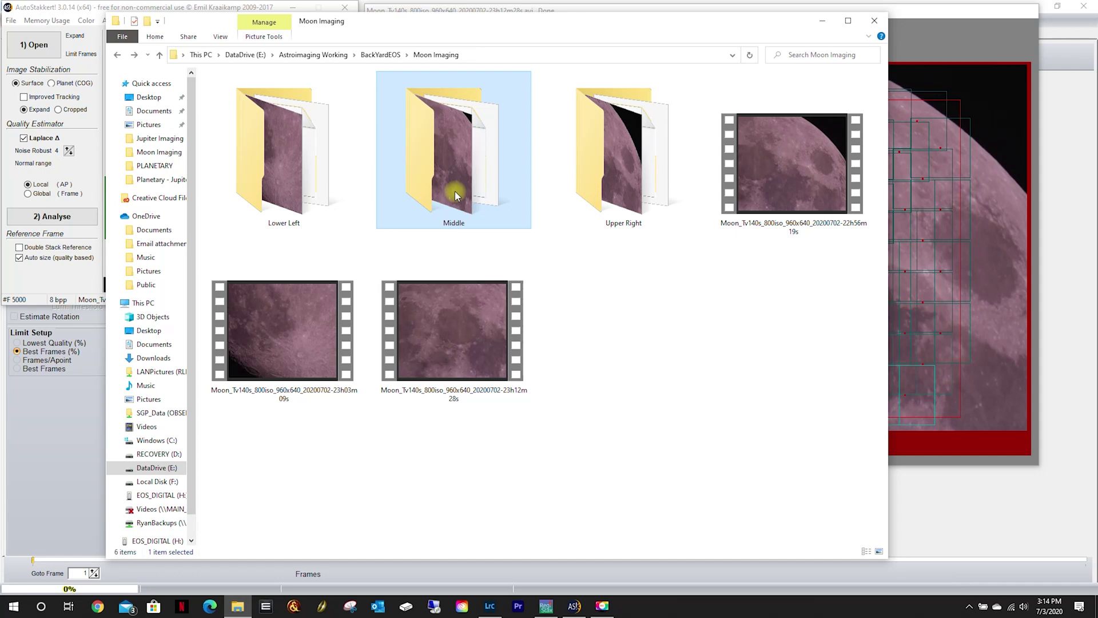
{"action": "double_click", "coordinate": [261, 183]}
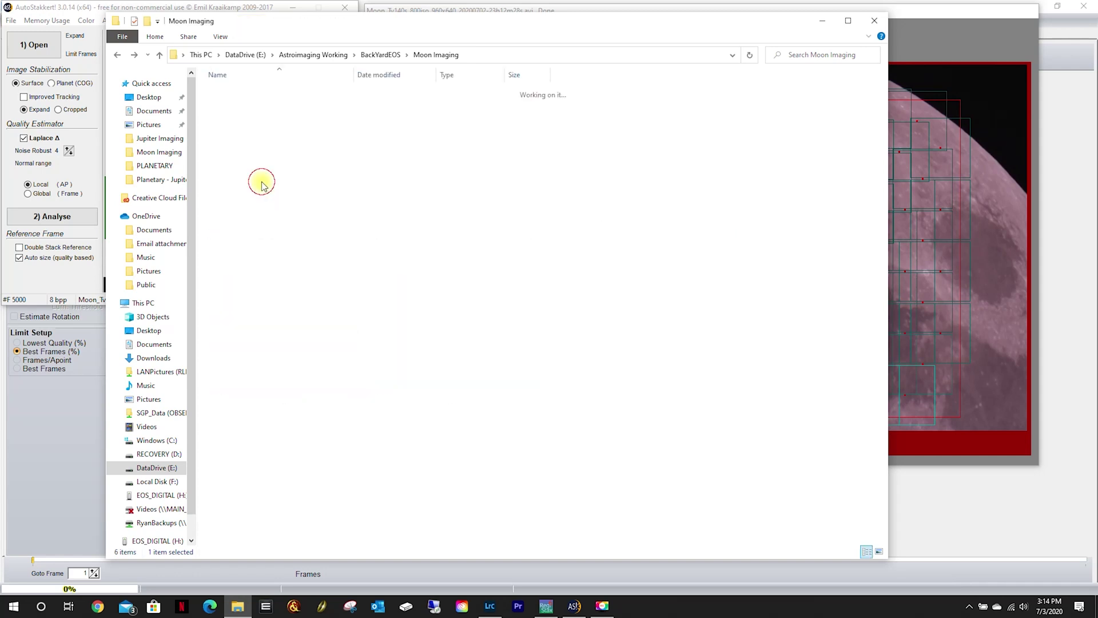
{"action": "double_click", "coordinate": [306, 144]}
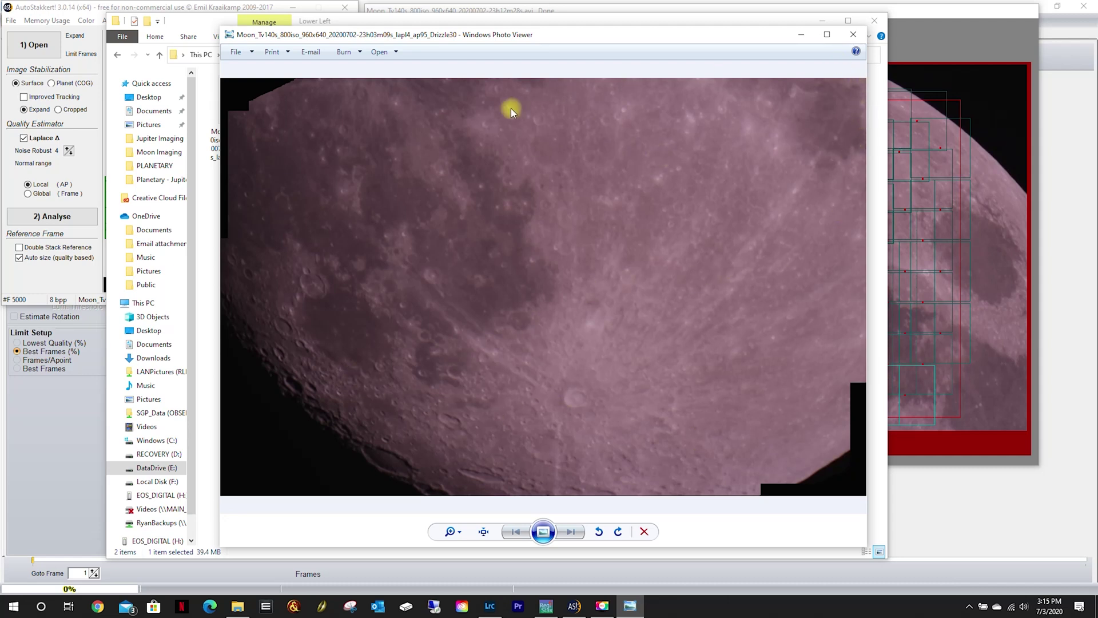
{"action": "left_click", "coordinate": [853, 34]}
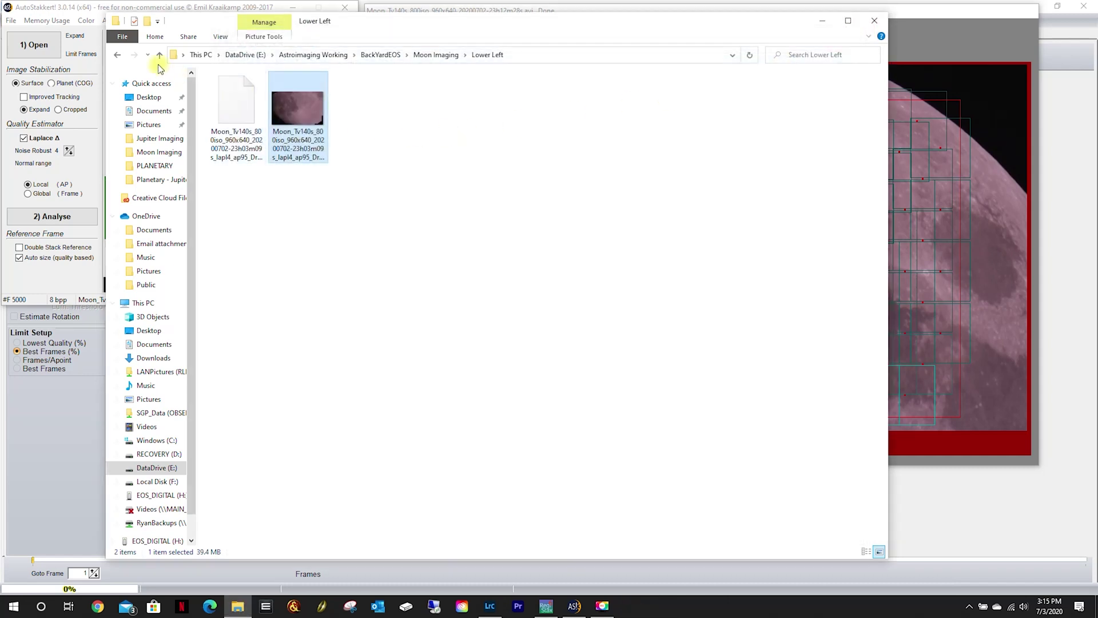
- View the stacked moon image in the Middle folder and return to the Moon Imaging folder
{"action": "left_click", "coordinate": [117, 54]}
{"action": "left_click", "coordinate": [478, 157]}
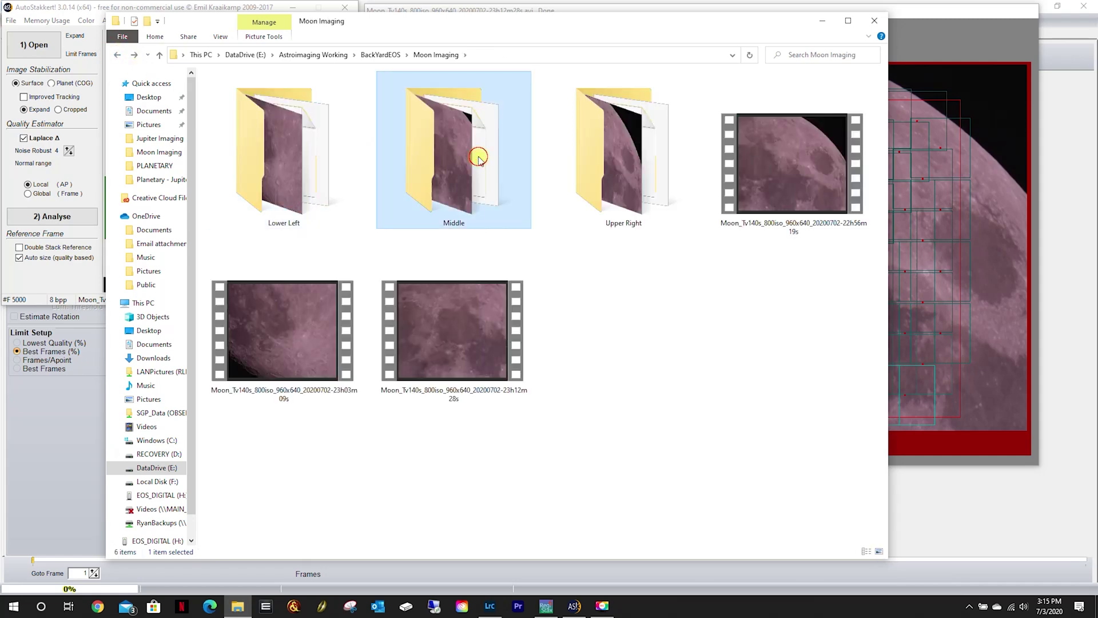
{"action": "double_click", "coordinate": [478, 156]}
{"action": "double_click", "coordinate": [298, 117]}
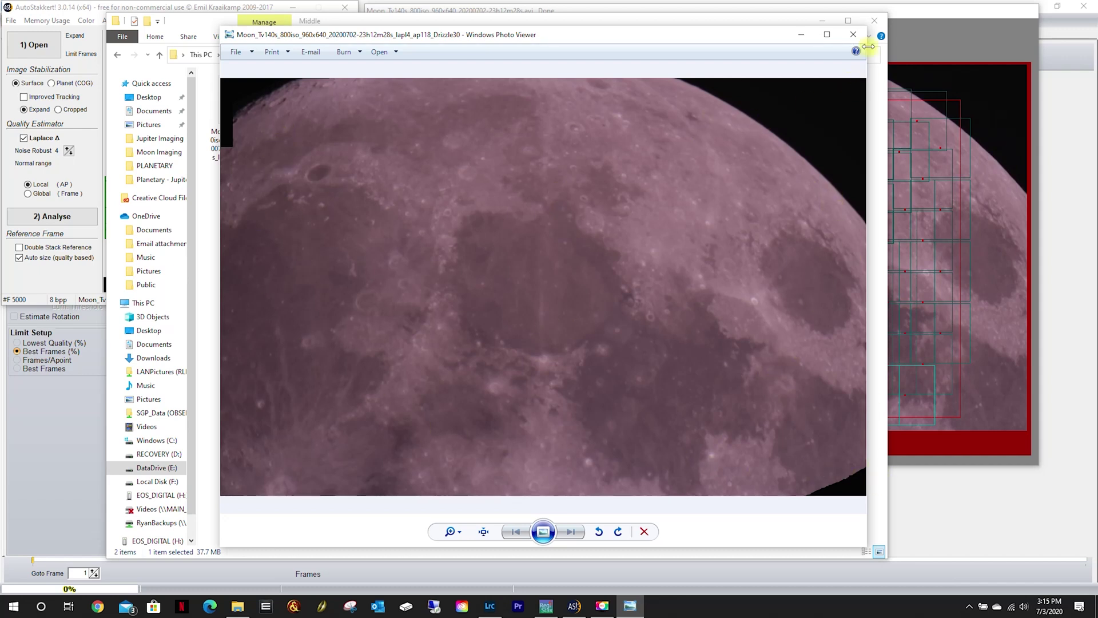
{"action": "left_click", "coordinate": [853, 35]}
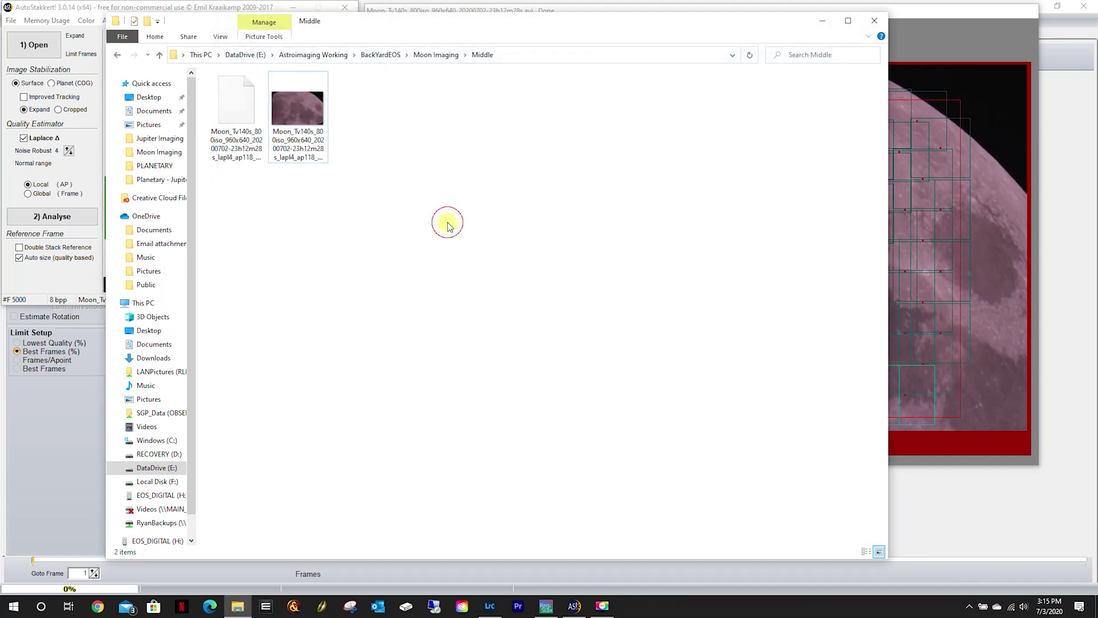
{"action": "left_click", "coordinate": [118, 56]}
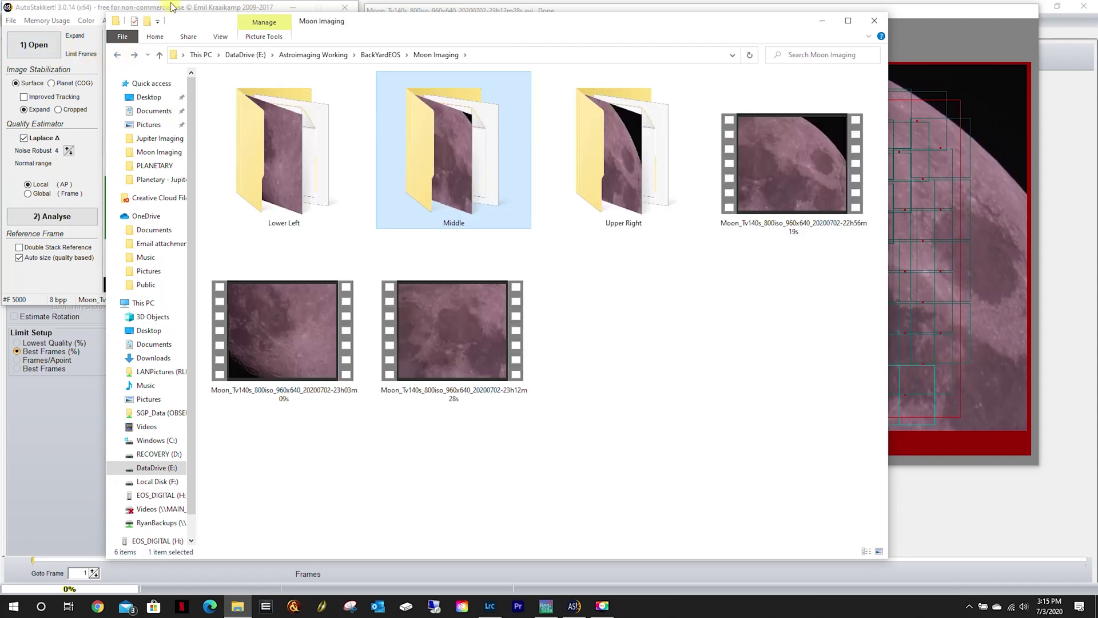
- Close AutoStakkert and switch to RegiStax
{"action": "left_click", "coordinate": [168, 5]}
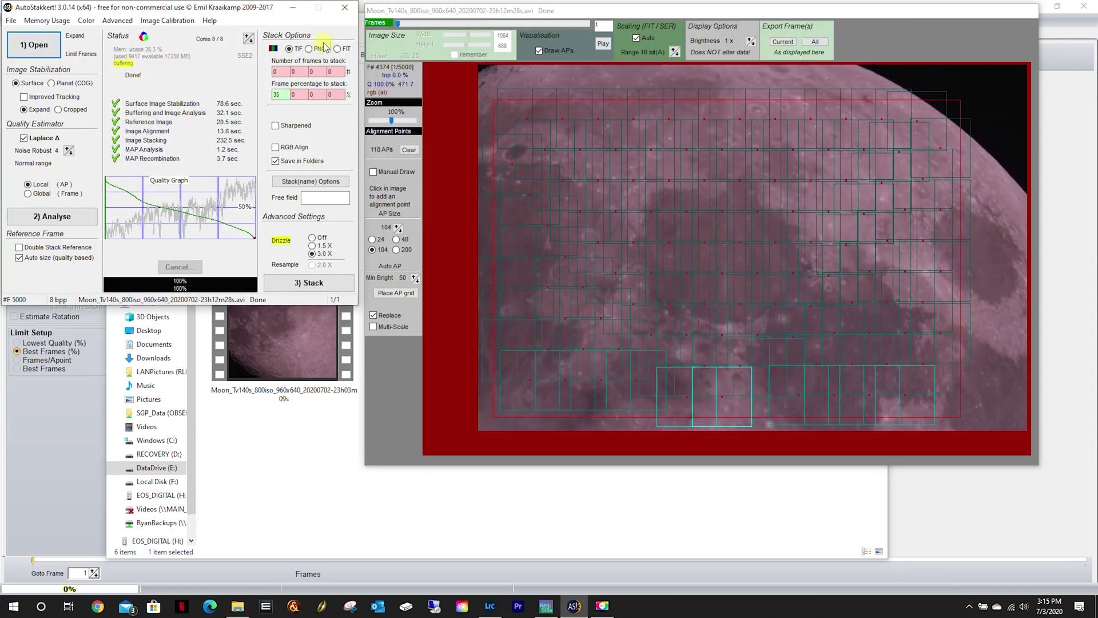
{"action": "left_click", "coordinate": [345, 8]}
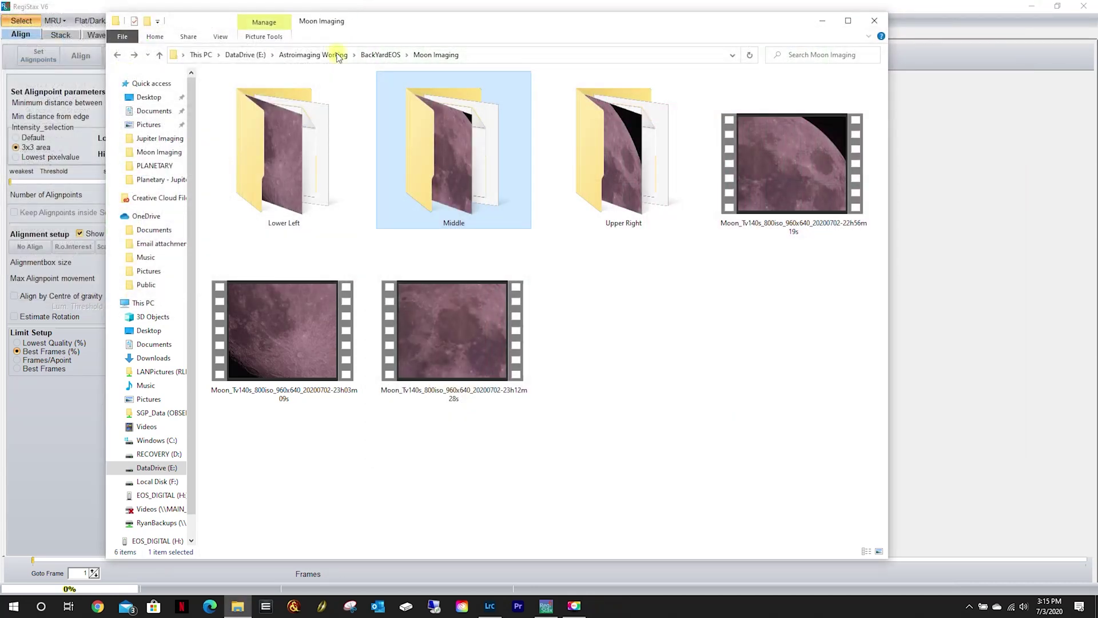
{"action": "left_click", "coordinate": [946, 176]}
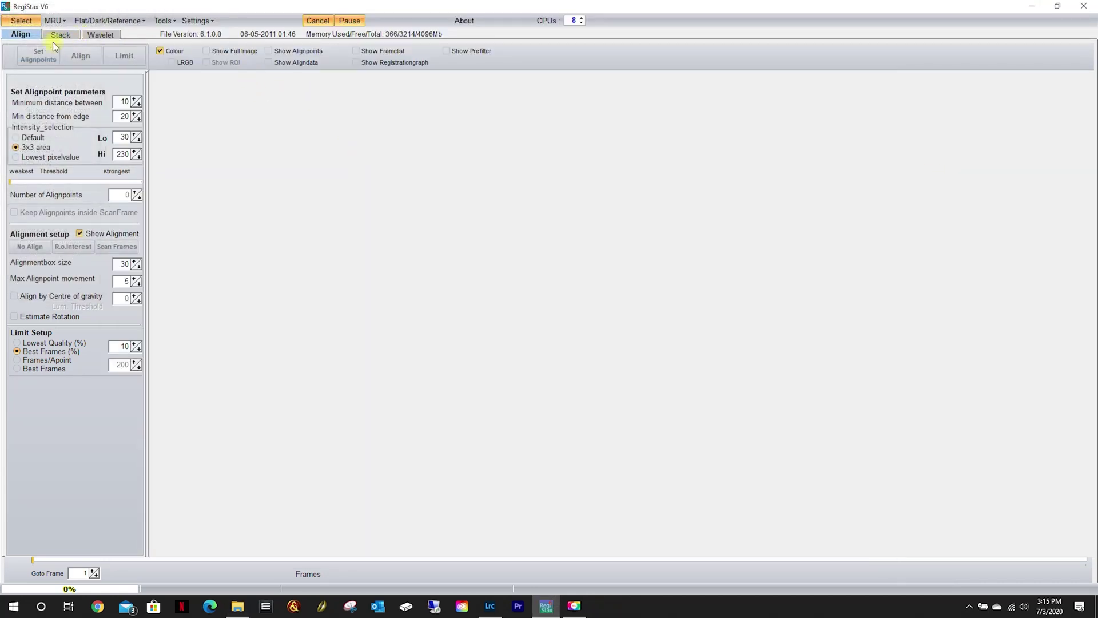
- Open the 22h56m19s stacked TIFF from the Upper Right folder of Astroimaging Working\BackYardEOS\Moon Imaging on DataDrive (E:)
{"action": "left_click", "coordinate": [22, 21]}
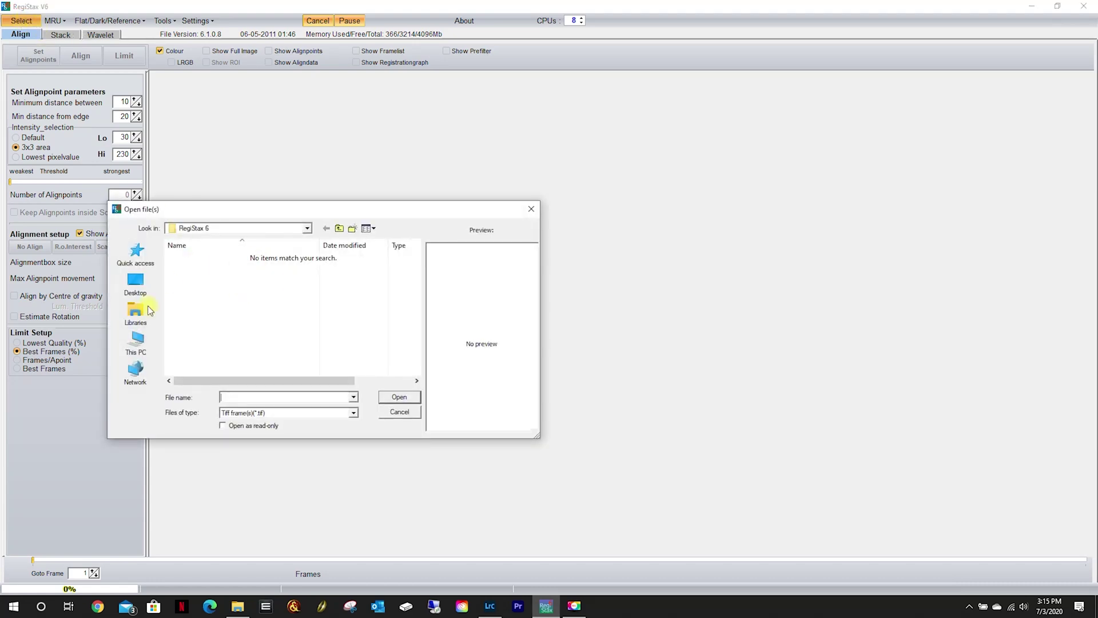
{"action": "left_click", "coordinate": [130, 350]}
{"action": "scroll", "coordinate": [254, 319], "scroll_direction": "down", "scroll_amount": 3}
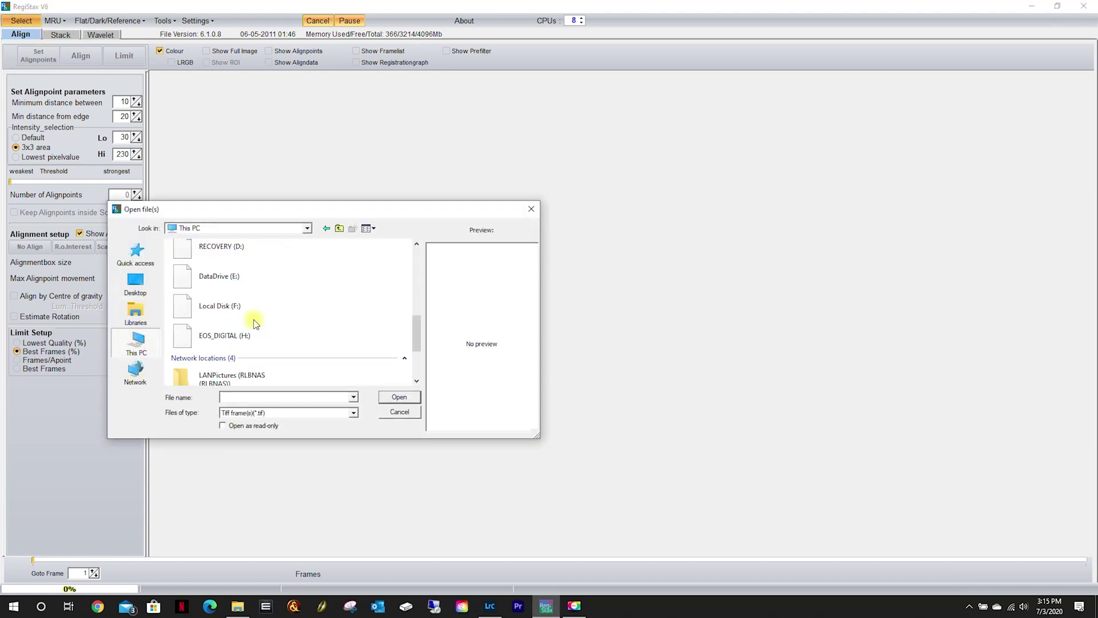
{"action": "double_click", "coordinate": [228, 283]}
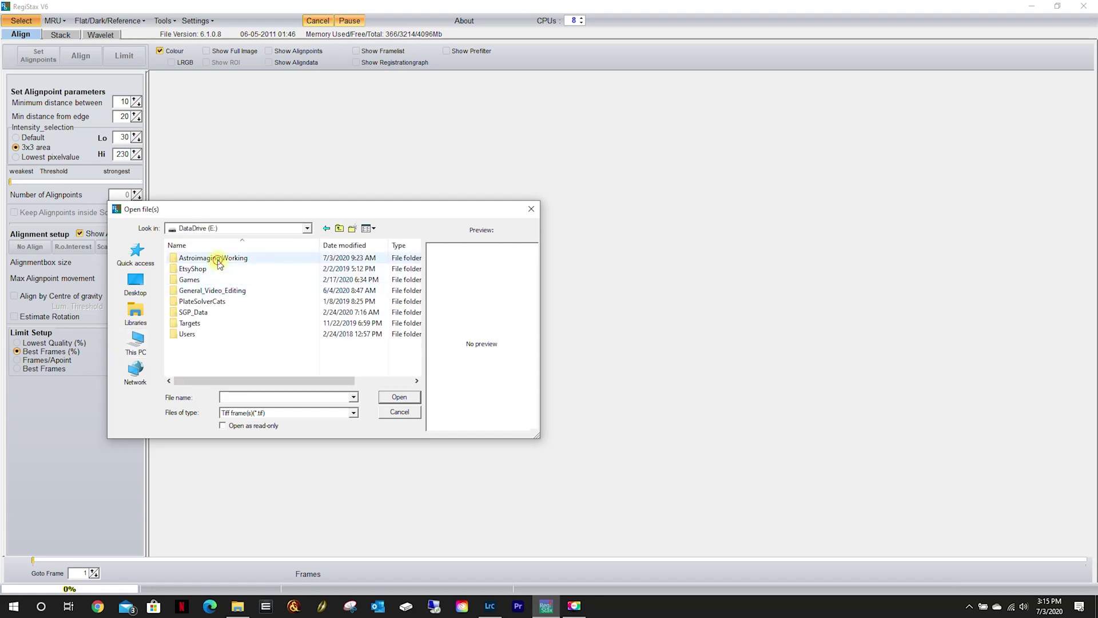
{"action": "double_click", "coordinate": [216, 257]}
{"action": "double_click", "coordinate": [215, 259]}
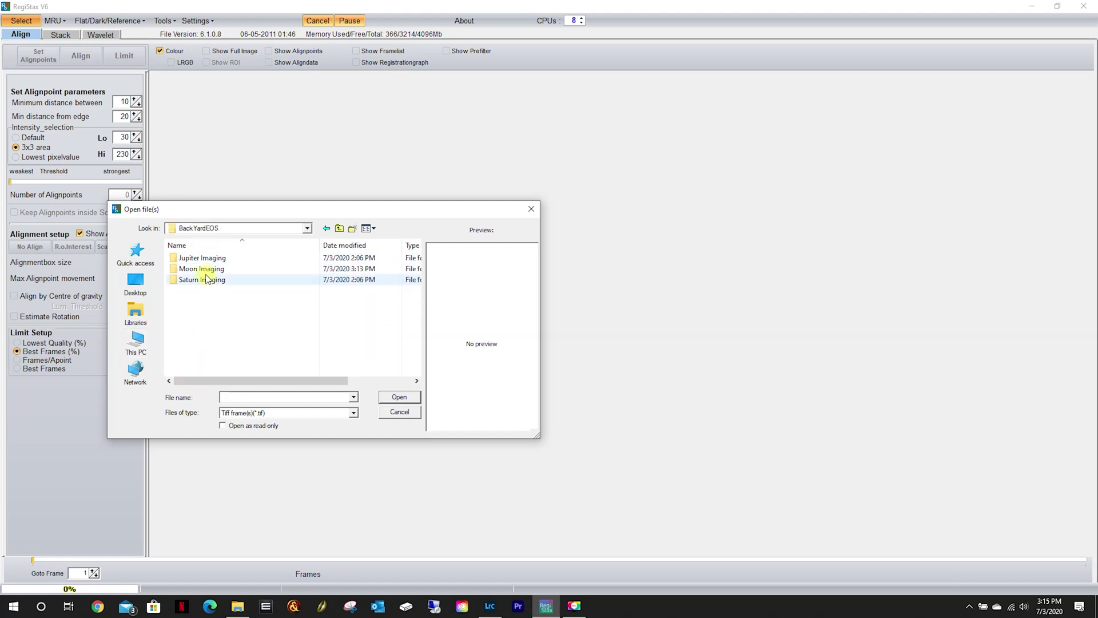
{"action": "double_click", "coordinate": [206, 270]}
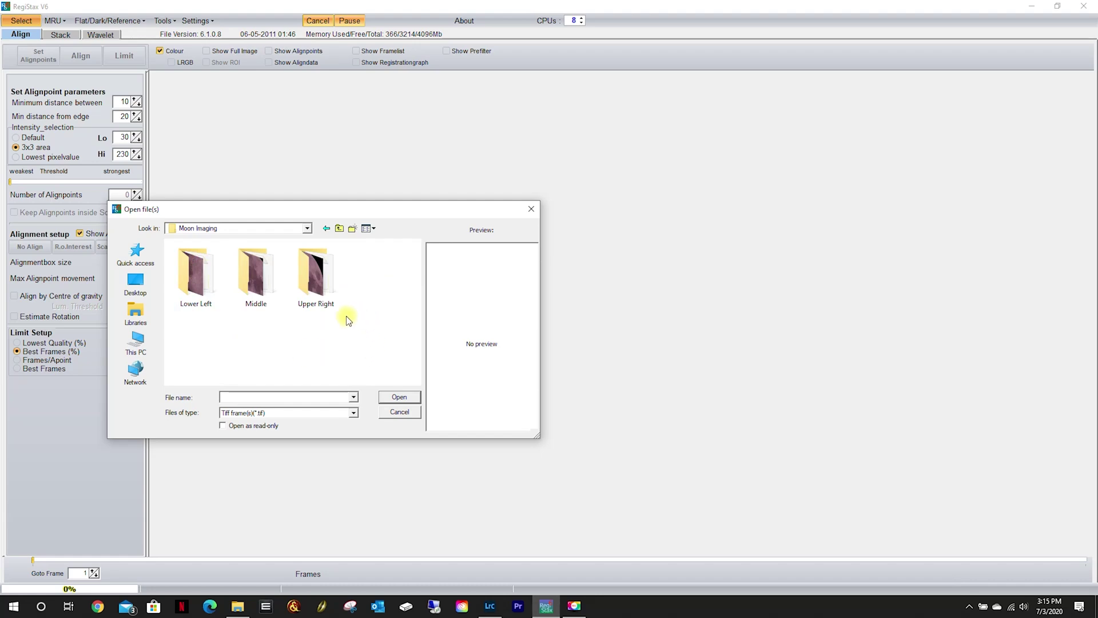
{"action": "double_click", "coordinate": [317, 276]}
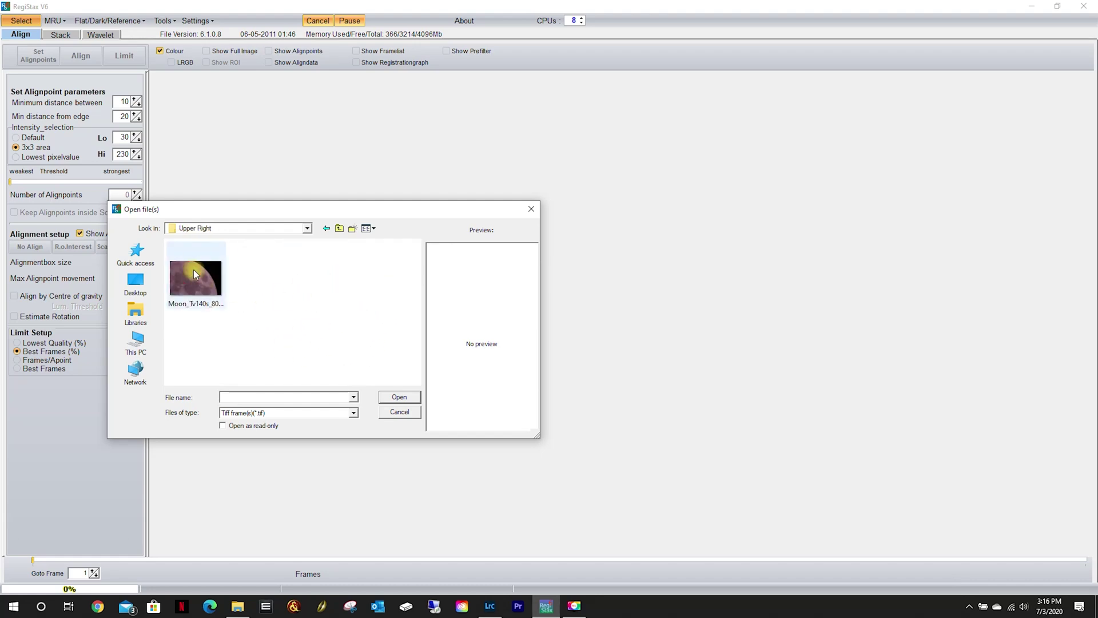
{"action": "double_click", "coordinate": [194, 270]}
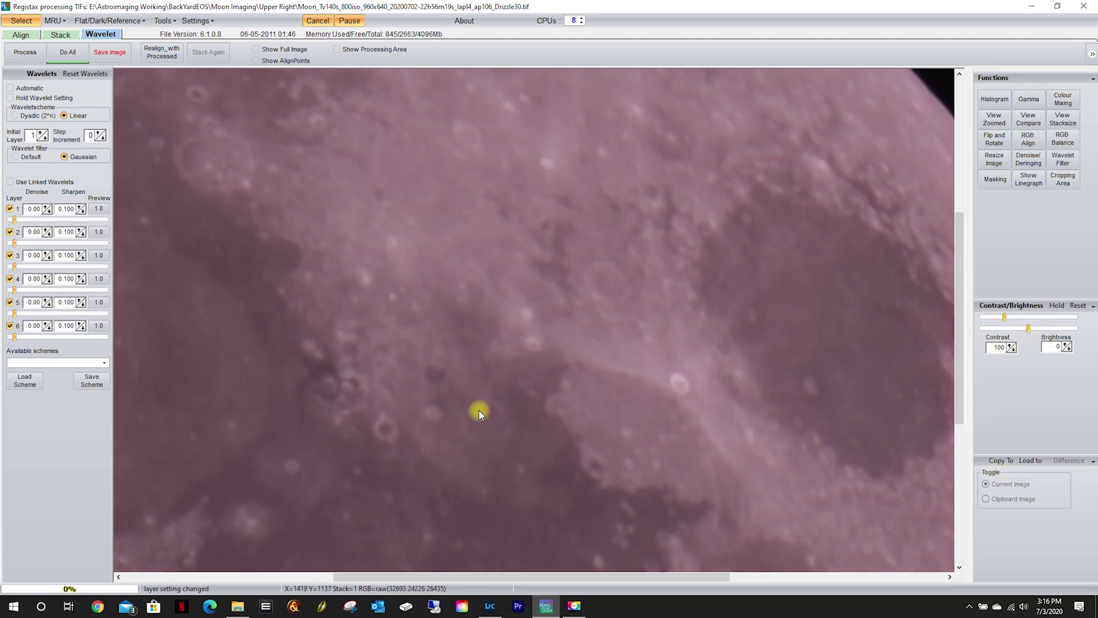
- Show the full moon image, try wavelet layer 1 at 100 and 34.3, and reset the layer
{"action": "left_click_drag", "start_coordinate": [959, 378], "coordinate": [952, 404]}
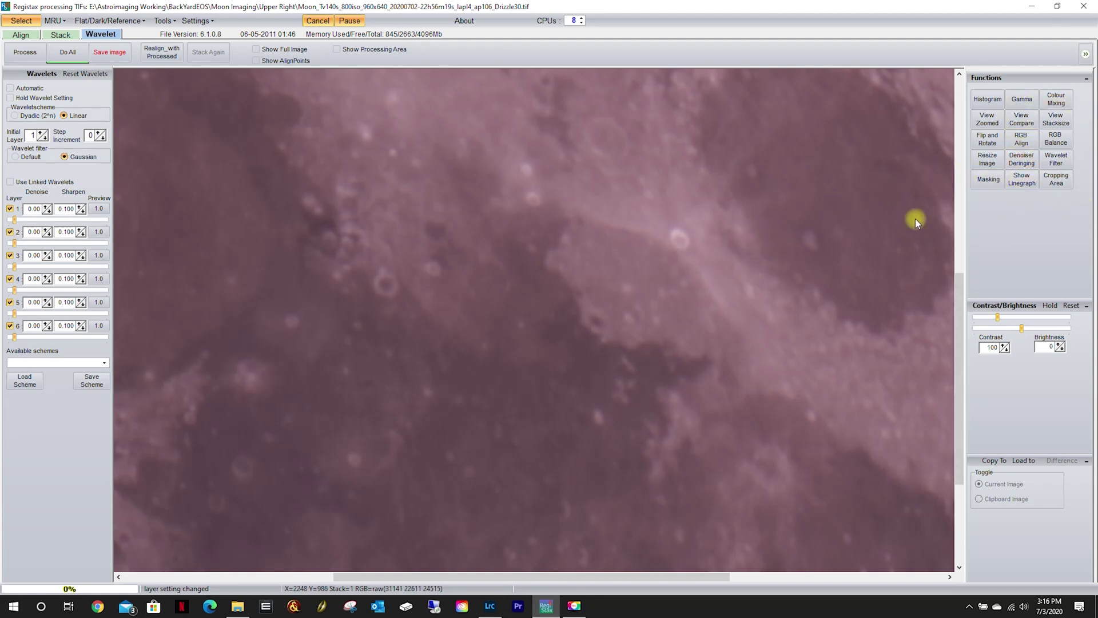
{"action": "left_click", "coordinate": [255, 50]}
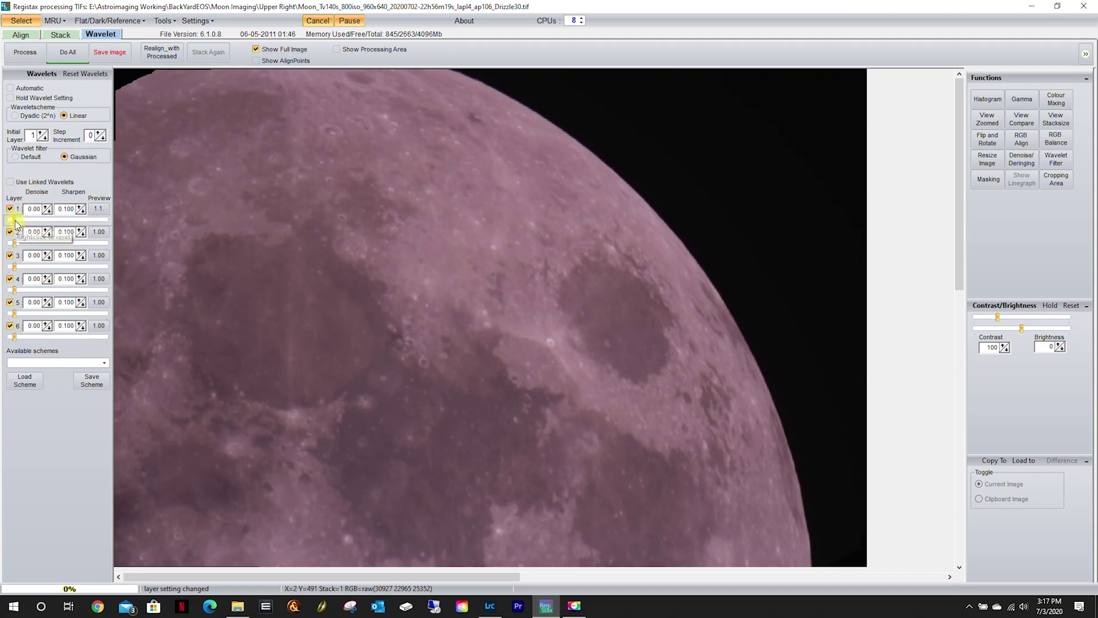
{"action": "left_click_drag", "start_coordinate": [15, 219], "coordinate": [108, 220]}
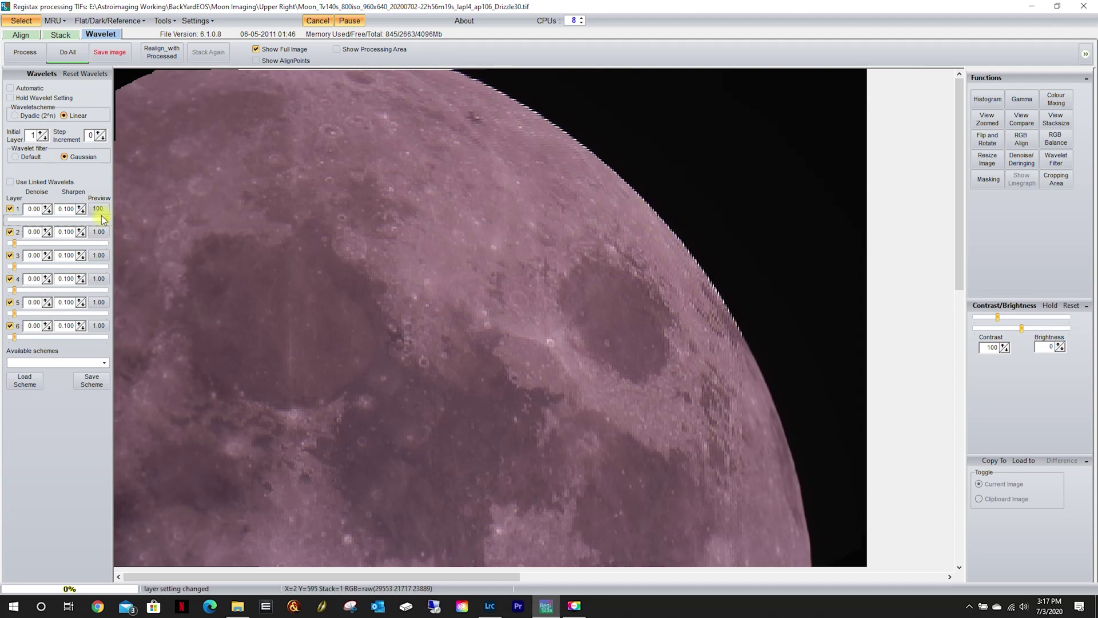
{"action": "left_click_drag", "start_coordinate": [105, 221], "coordinate": [44, 217]}
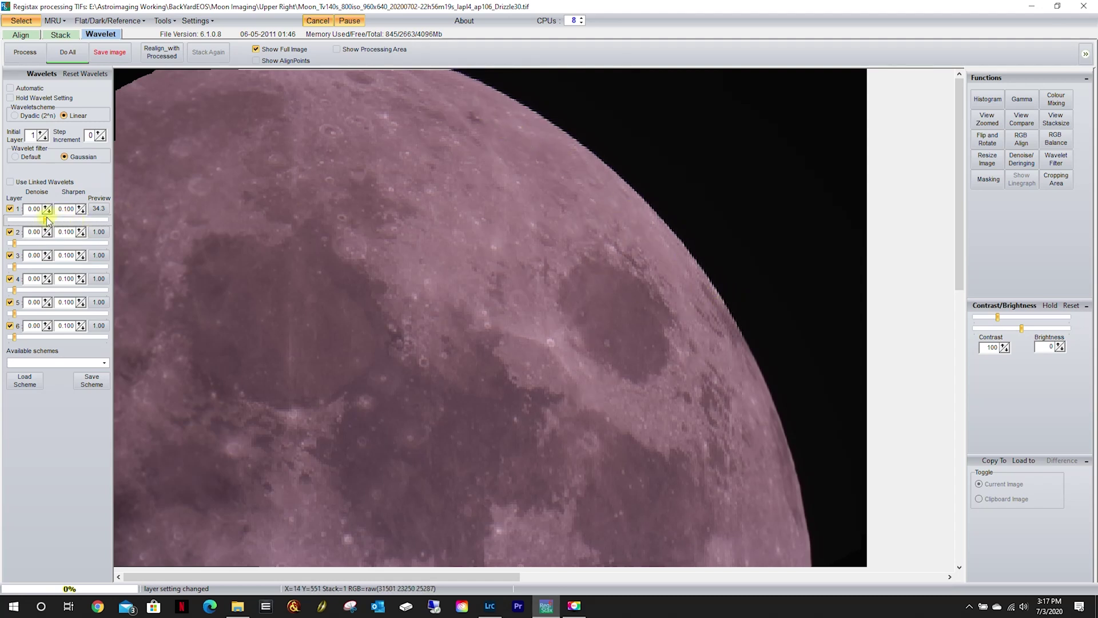
{"action": "left_click", "coordinate": [30, 223]}
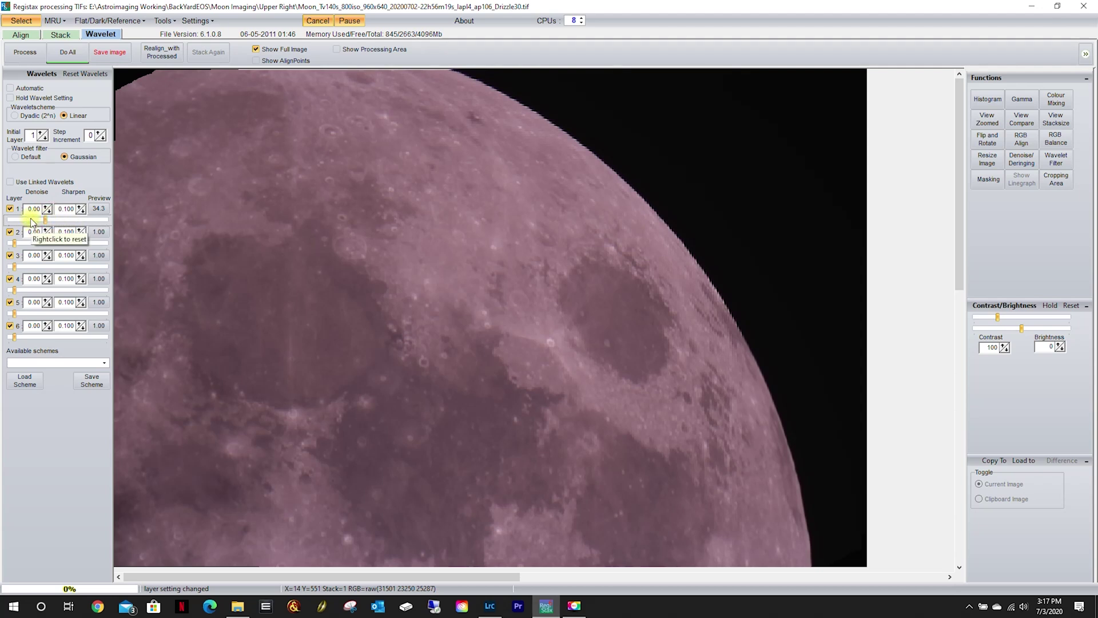
{"action": "right_click", "coordinate": [33, 222]}
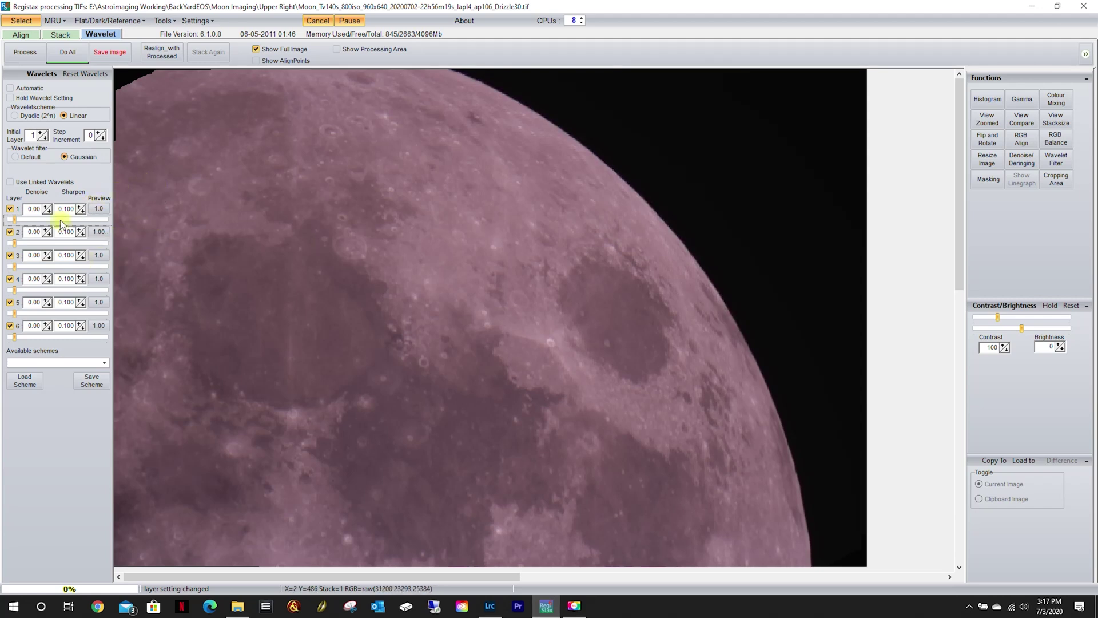
- Try gentler sharpening with wavelet layer 1 at 9.1, and reduce it to 1.8
{"action": "left_click", "coordinate": [19, 222]}
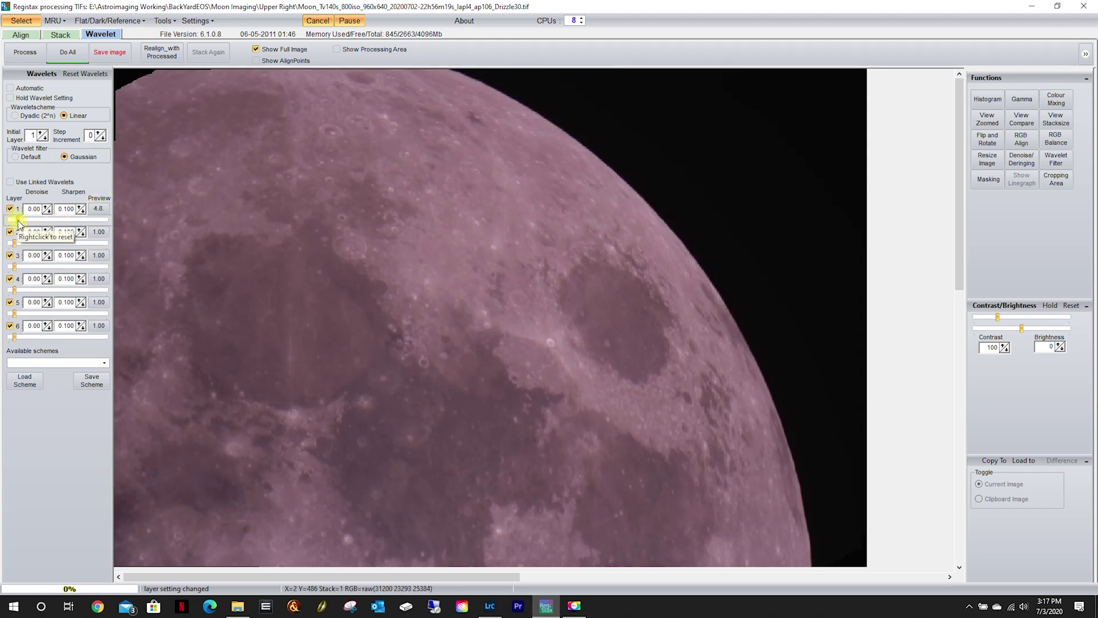
{"action": "left_click_drag", "start_coordinate": [20, 223], "coordinate": [22, 220]}
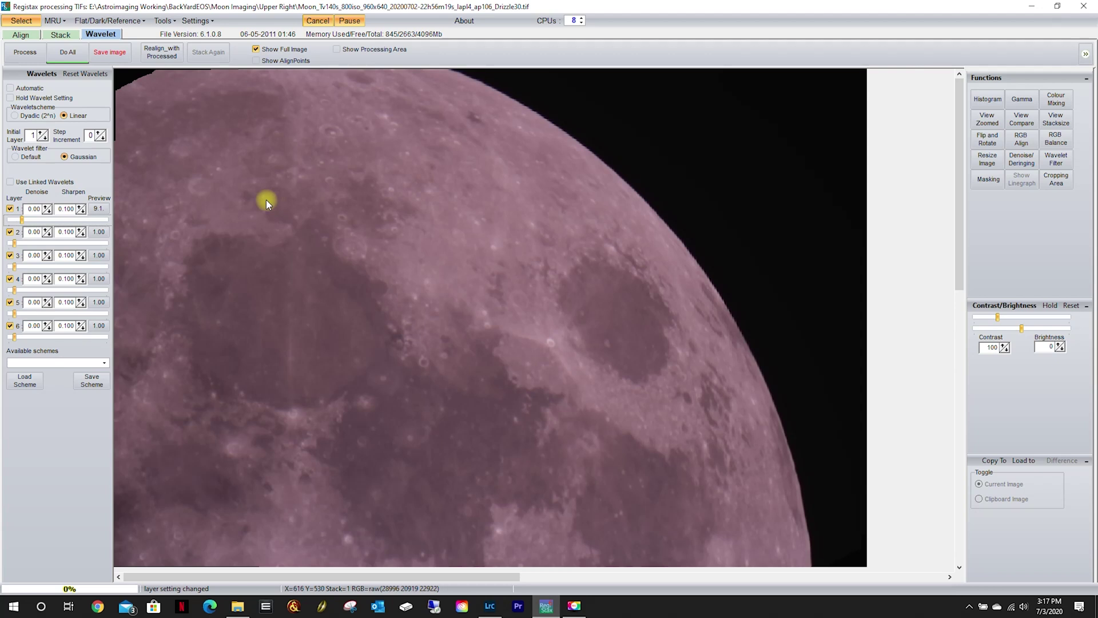
{"action": "left_click_drag", "start_coordinate": [23, 220], "coordinate": [14, 221]}
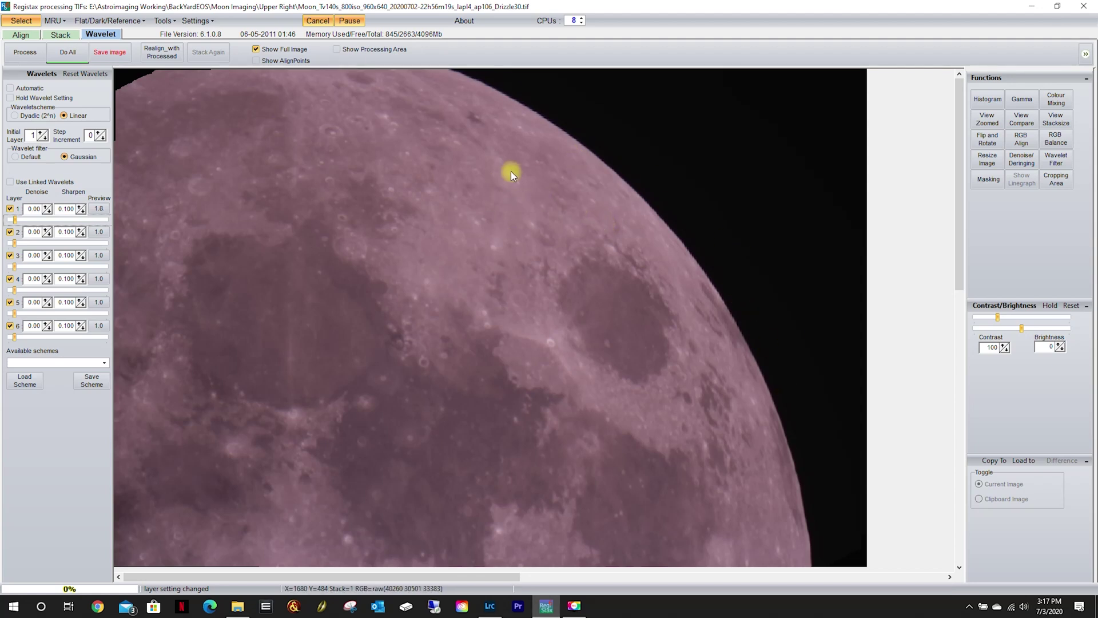
- Try to open the stacked moon image from the Lower Left folder of Moon Imaging
{"action": "left_click", "coordinate": [8, 24]}
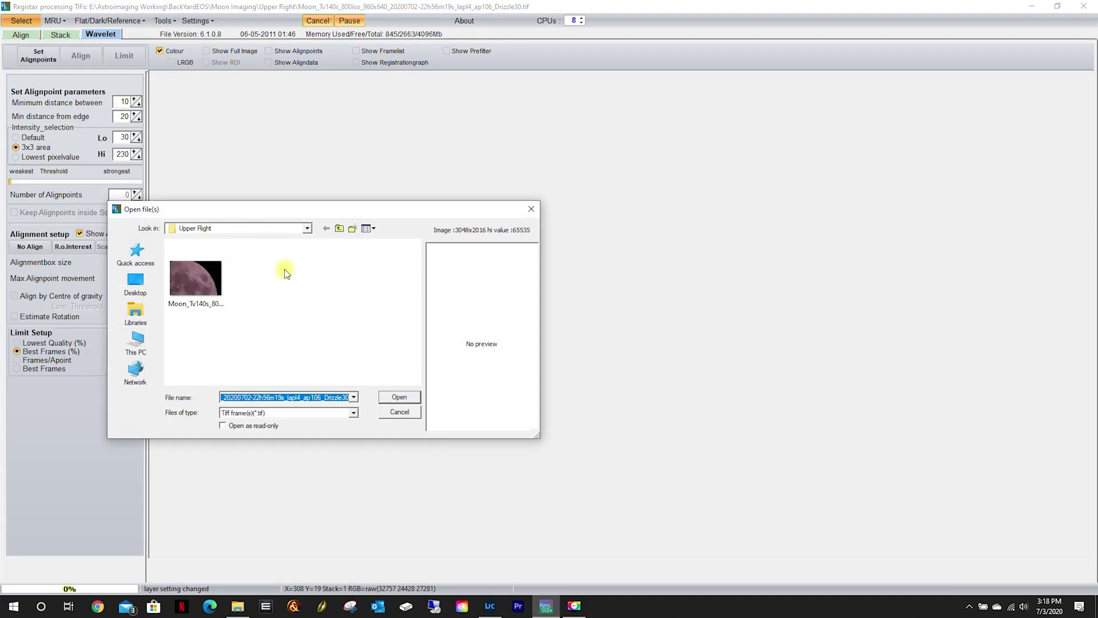
{"action": "left_click", "coordinate": [339, 228]}
{"action": "double_click", "coordinate": [185, 279]}
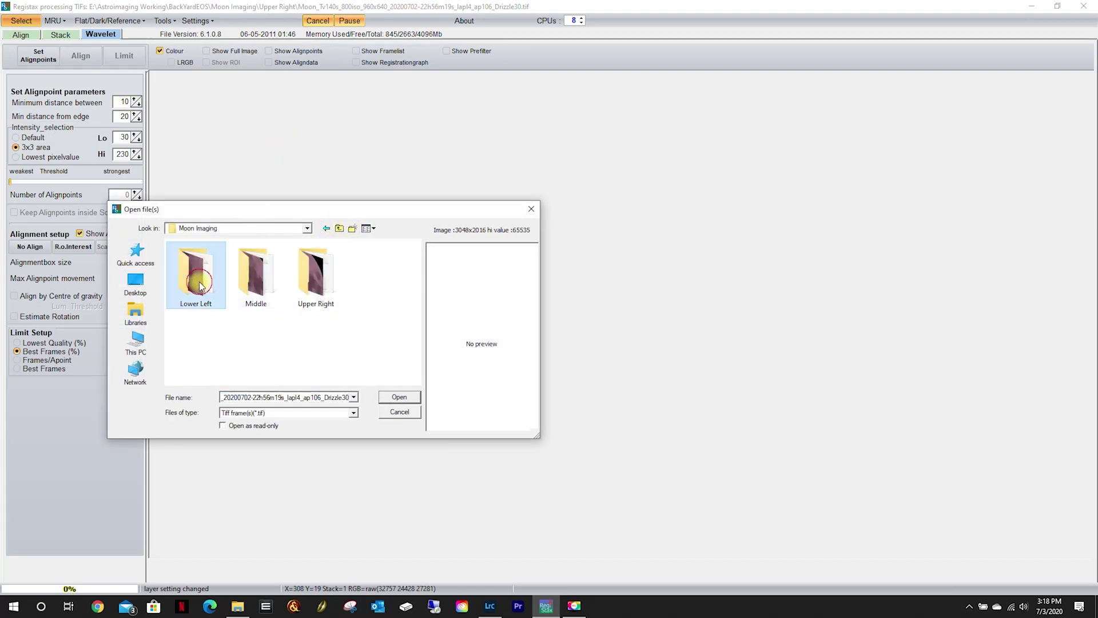
{"action": "left_click", "coordinate": [399, 396]}
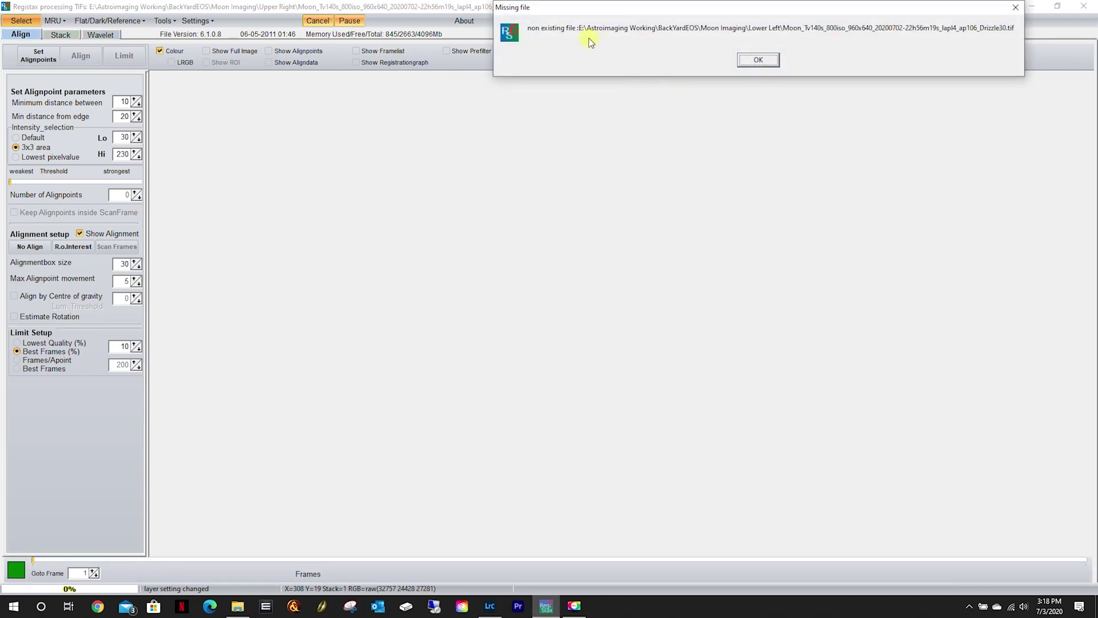
{"action": "left_click", "coordinate": [758, 60]}
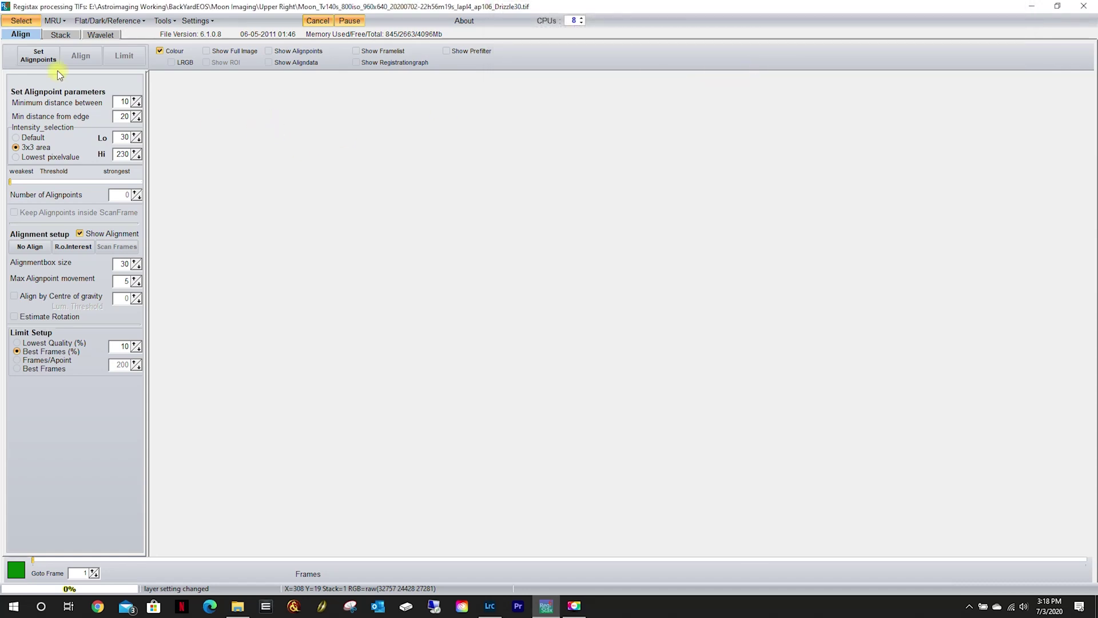
- Open the 23h03m09s stacked TIFF from the Lower Left folder of Moon Imaging
{"action": "left_click", "coordinate": [21, 20]}
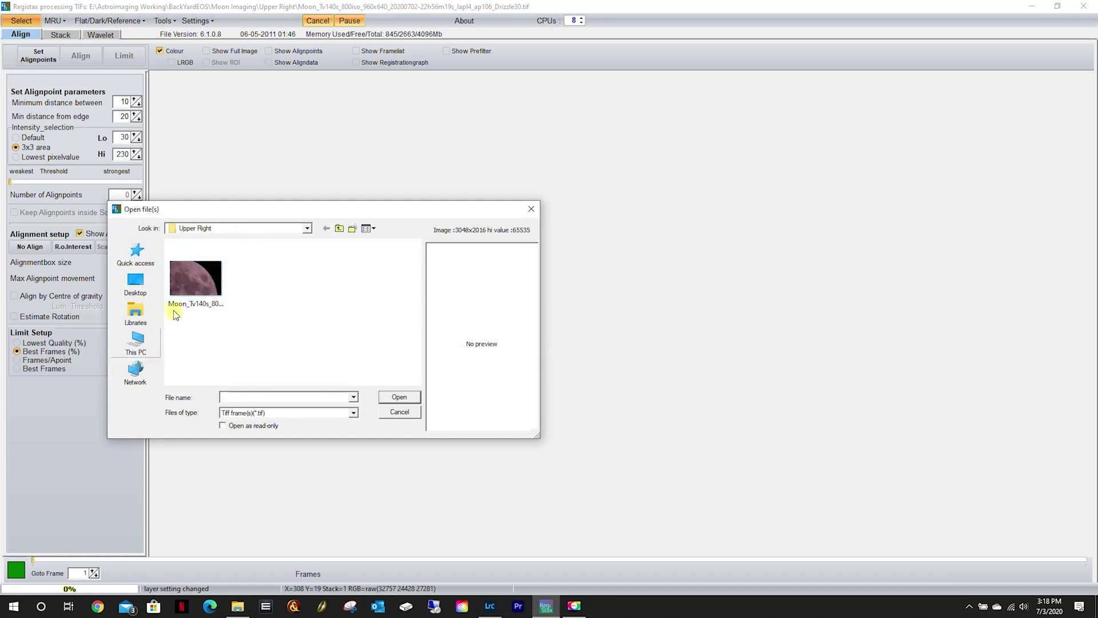
{"action": "left_click", "coordinate": [210, 277]}
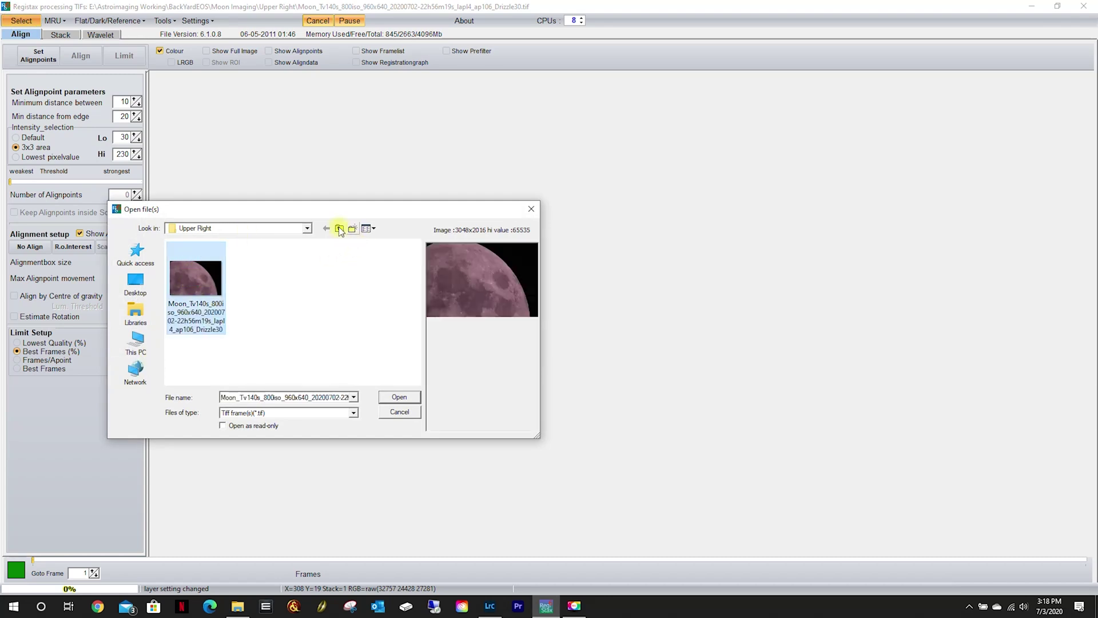
{"action": "left_click", "coordinate": [339, 229]}
{"action": "double_click", "coordinate": [198, 276]}
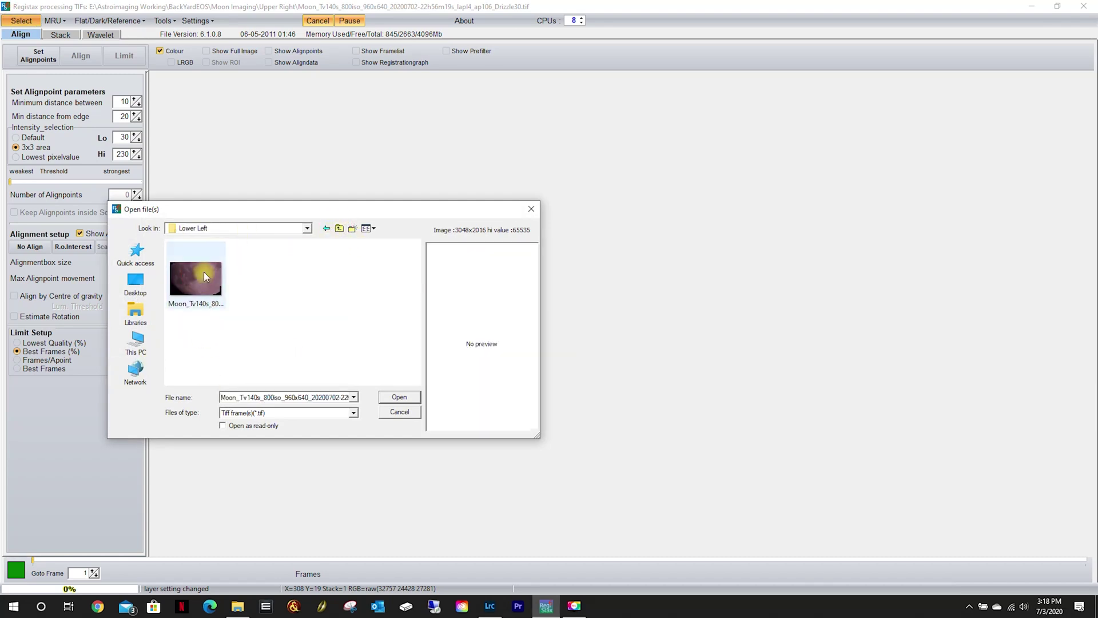
{"action": "left_click", "coordinate": [204, 272]}
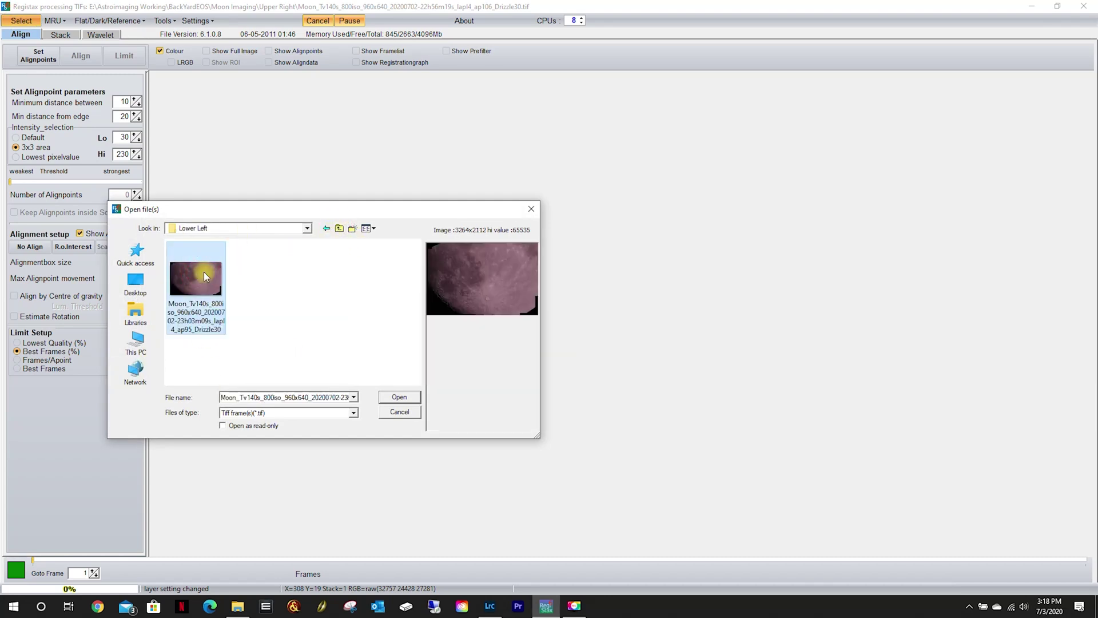
{"action": "left_click", "coordinate": [404, 396]}
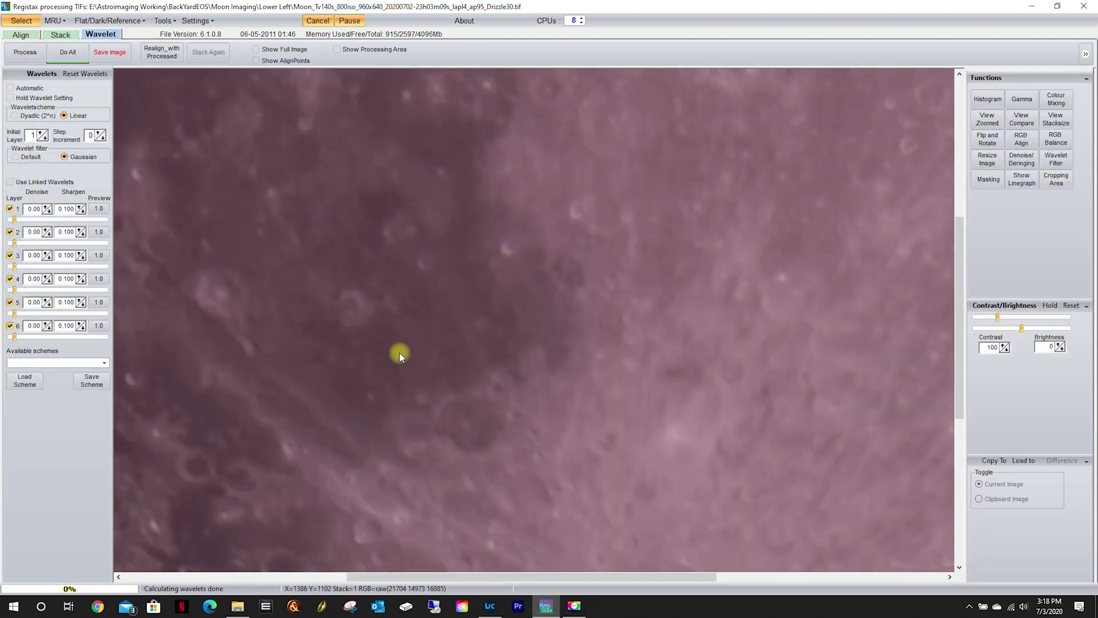
- Try wavelet layer 1 at 100 in the full image view, and examine the craters along the lower-left limb at full scale
{"action": "left_click", "coordinate": [256, 49]}
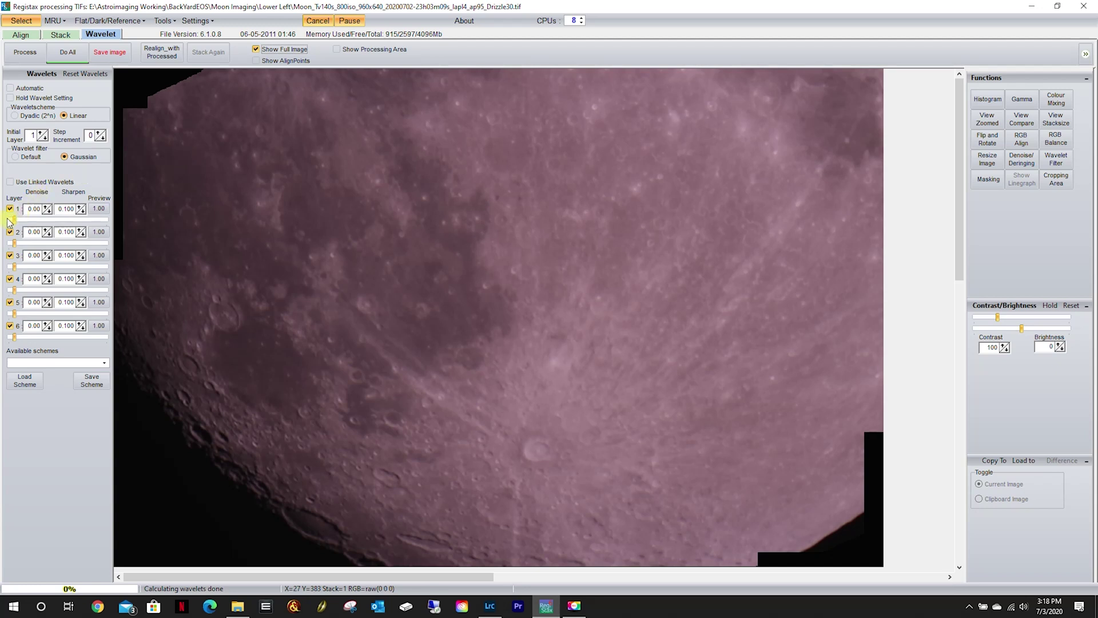
{"action": "left_click_drag", "start_coordinate": [13, 220], "coordinate": [195, 365]}
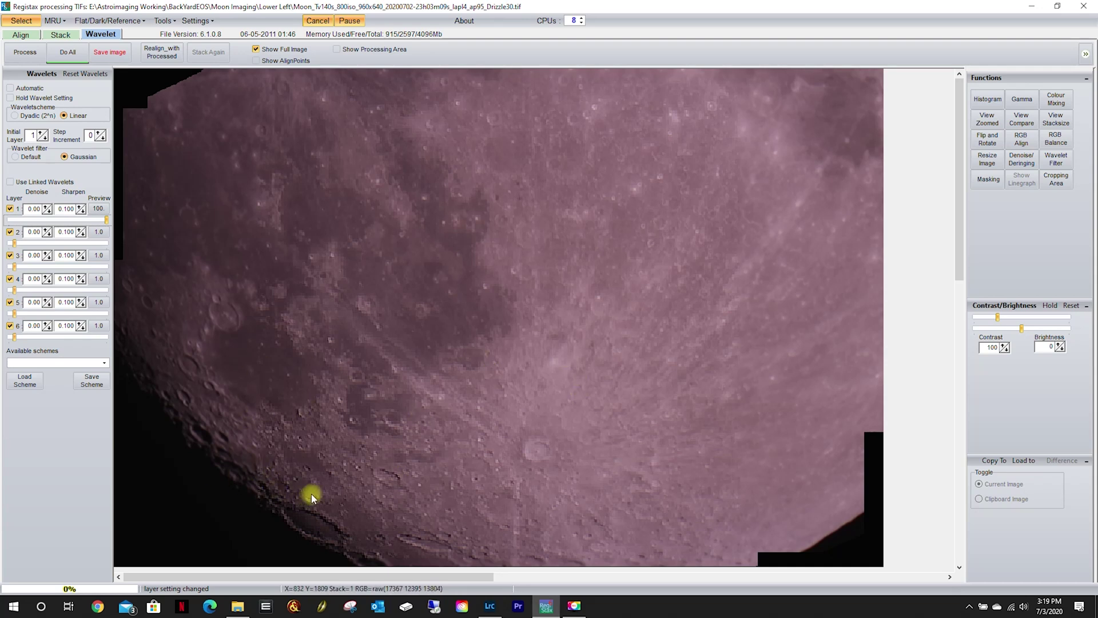
{"action": "left_click", "coordinate": [260, 50]}
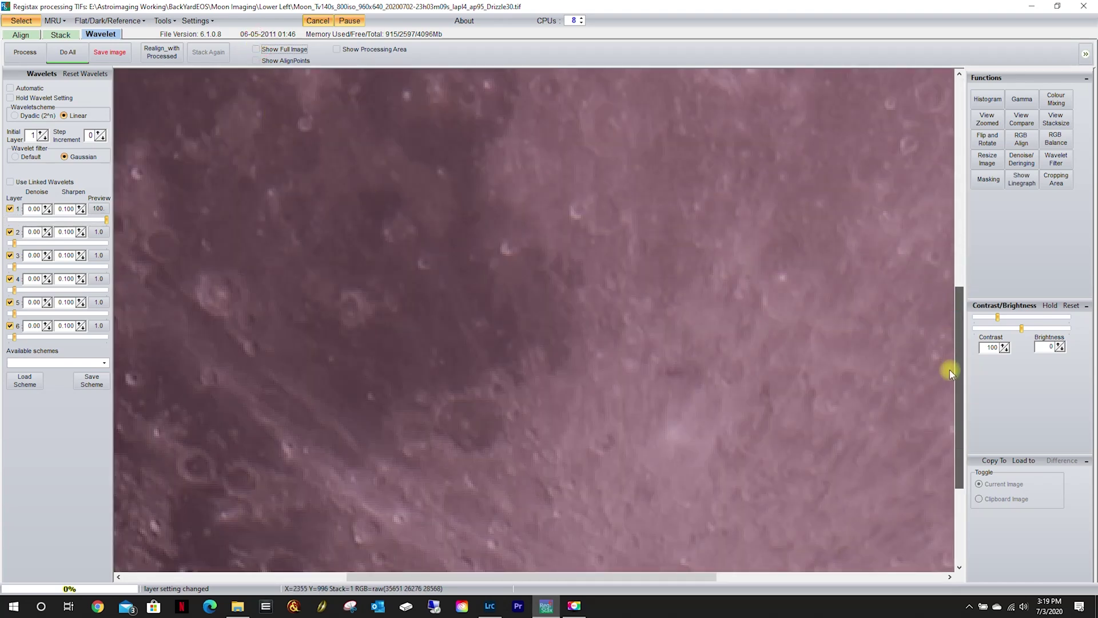
{"action": "left_click_drag", "start_coordinate": [950, 369], "coordinate": [949, 428]}
{"action": "left_click_drag", "start_coordinate": [618, 576], "coordinate": [439, 577]}
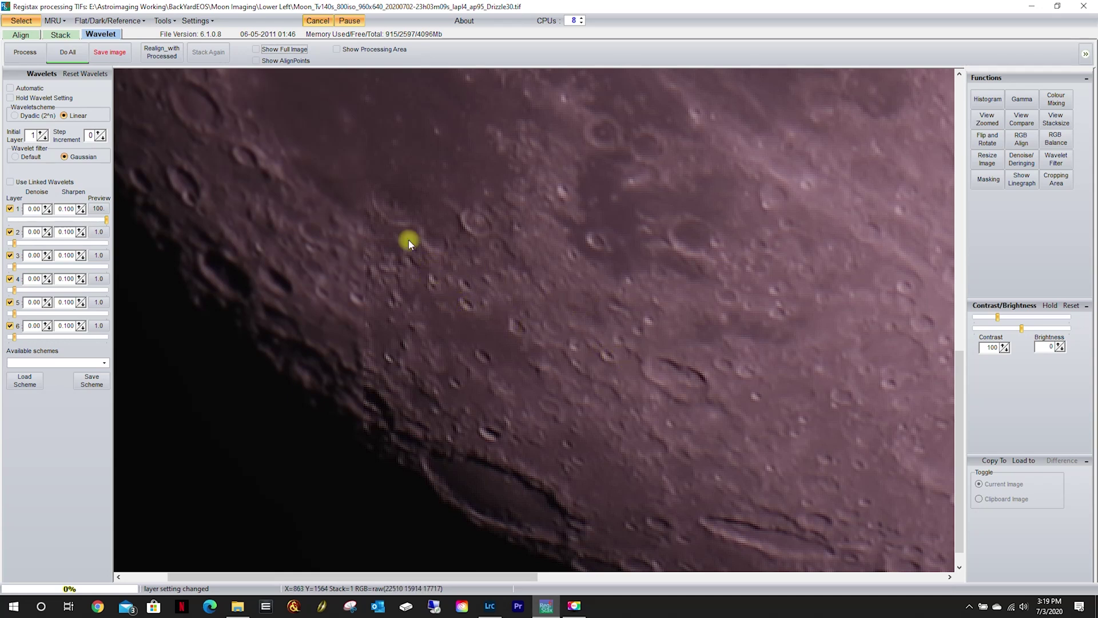
- Reset wavelet layer 1 and cancel the processing of the Lower Left moon image
{"action": "right_click", "coordinate": [68, 220]}
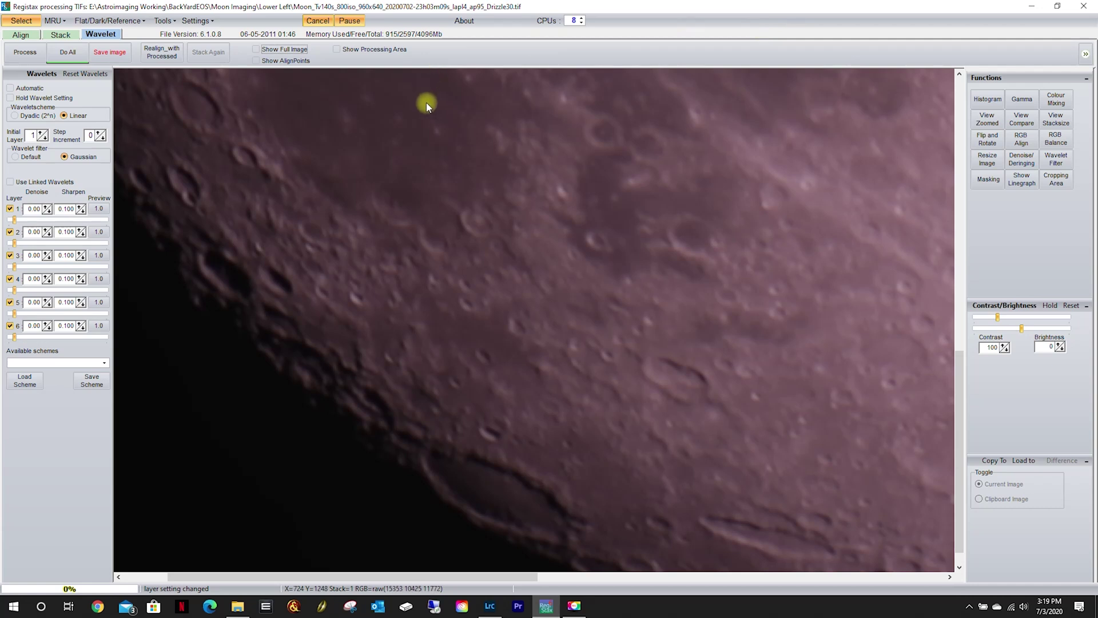
{"action": "left_click", "coordinate": [318, 21]}
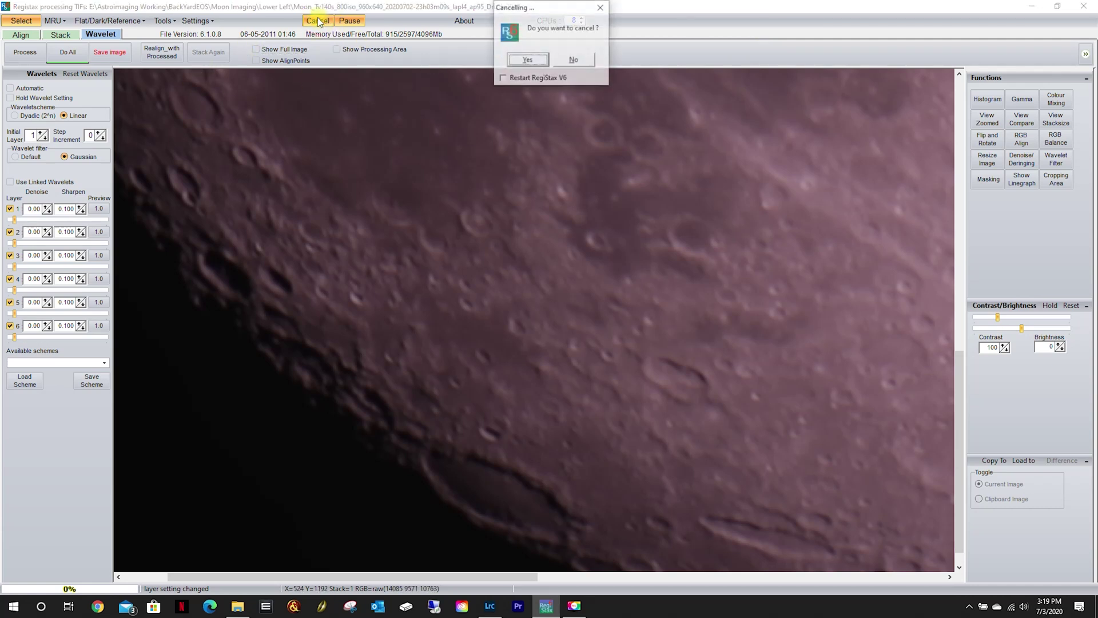
{"action": "left_click", "coordinate": [521, 60]}
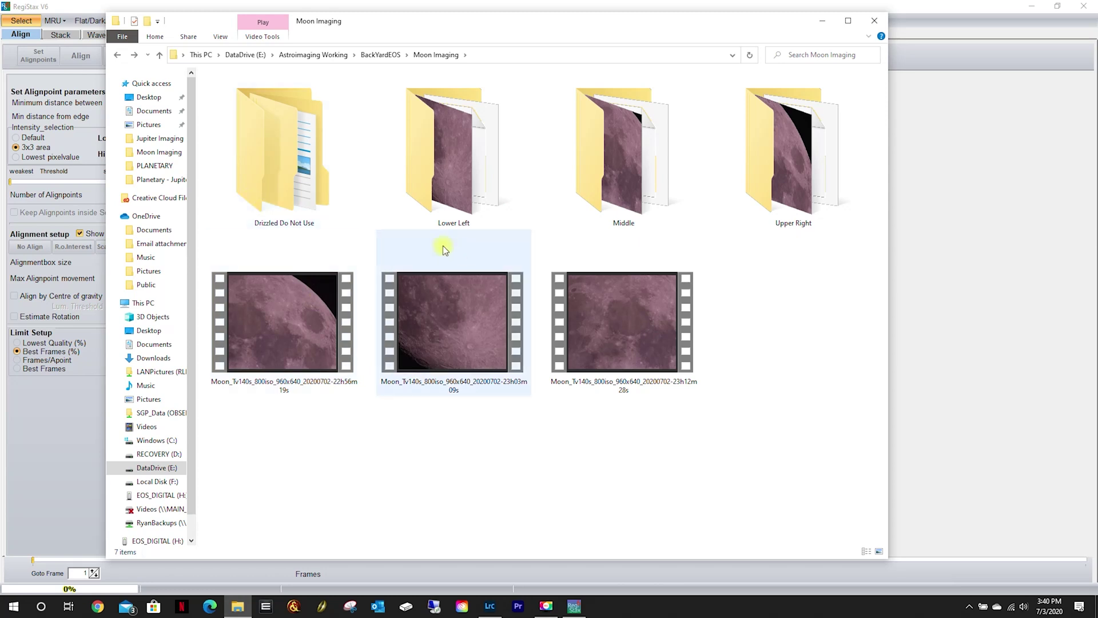
- Open the Lower Left folder inside Drizzled Do Not Use and list its files in detail with the full names readable
{"action": "left_click_drag", "start_coordinate": [873, 118], "coordinate": [455, 192]}
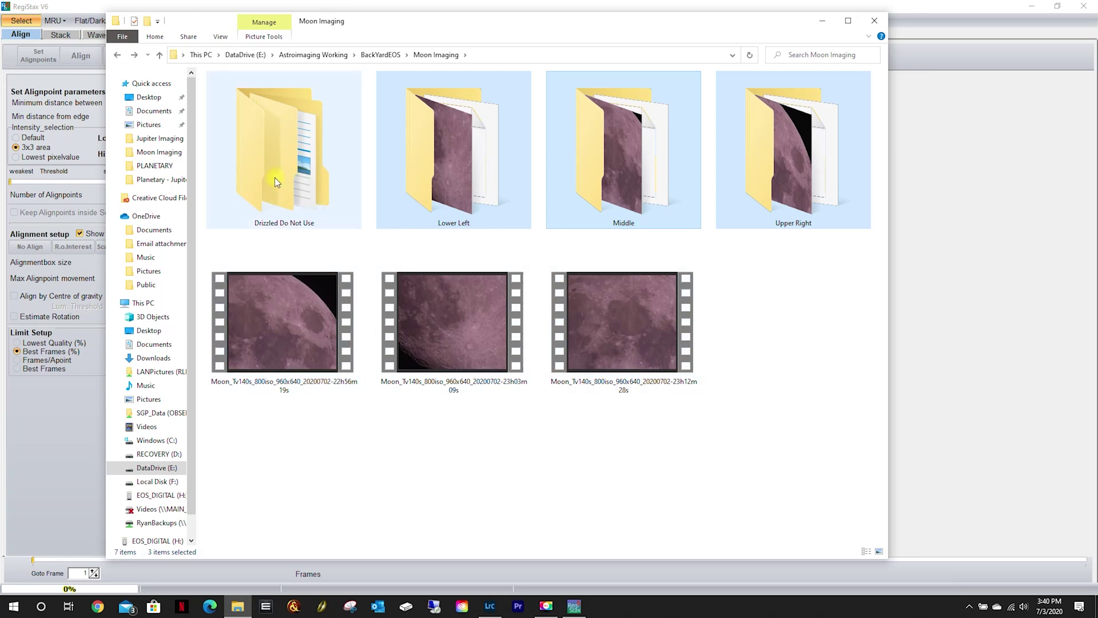
{"action": "double_click", "coordinate": [276, 147]}
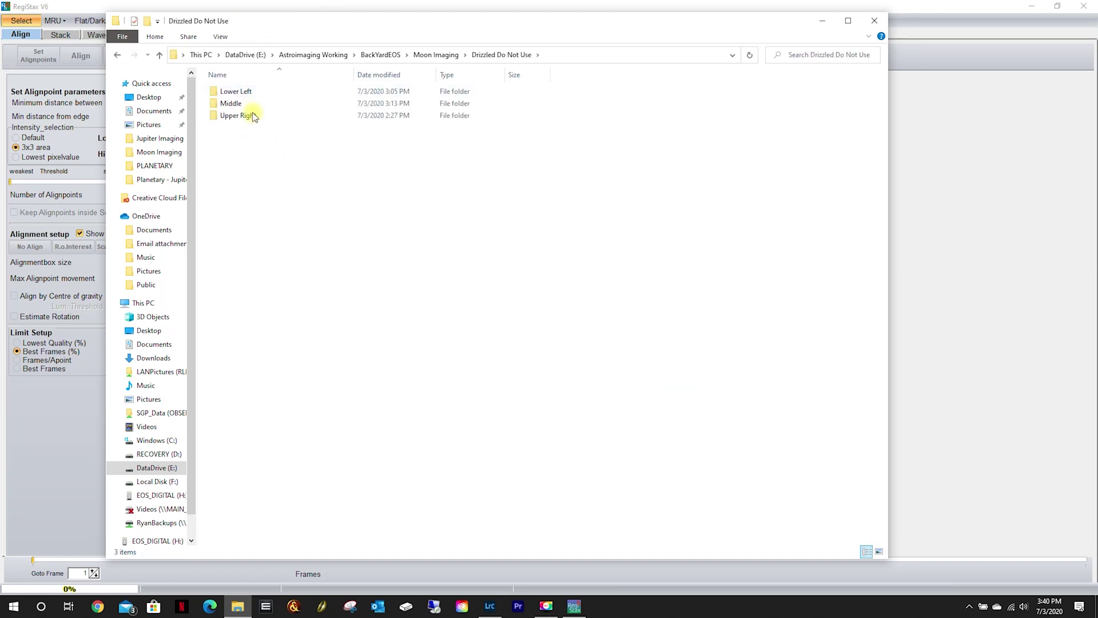
{"action": "double_click", "coordinate": [235, 92]}
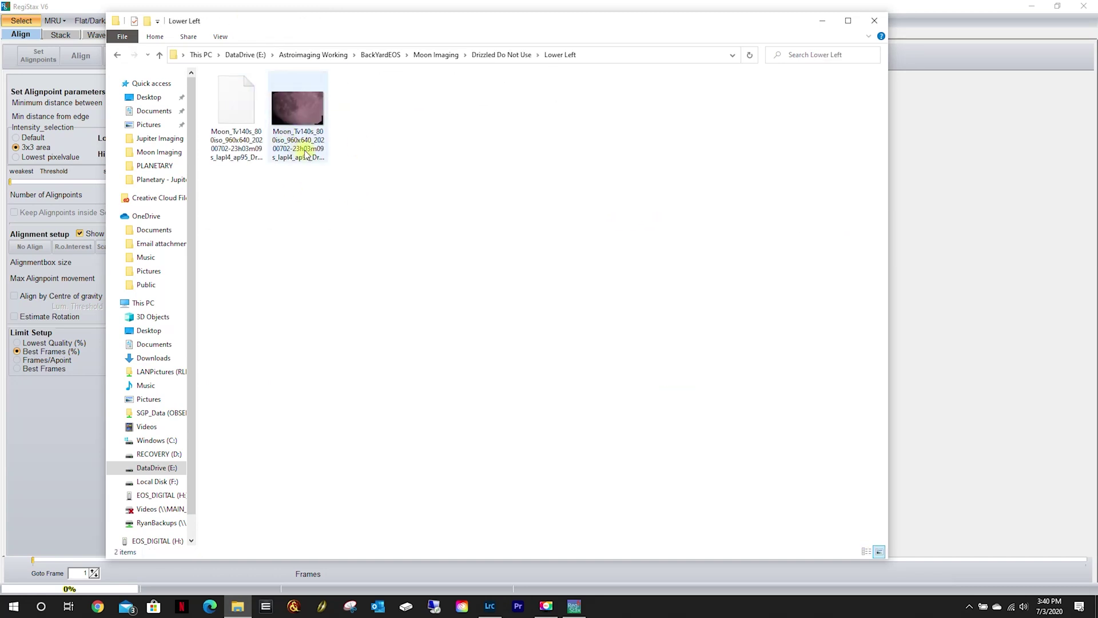
{"action": "left_click", "coordinate": [301, 118]}
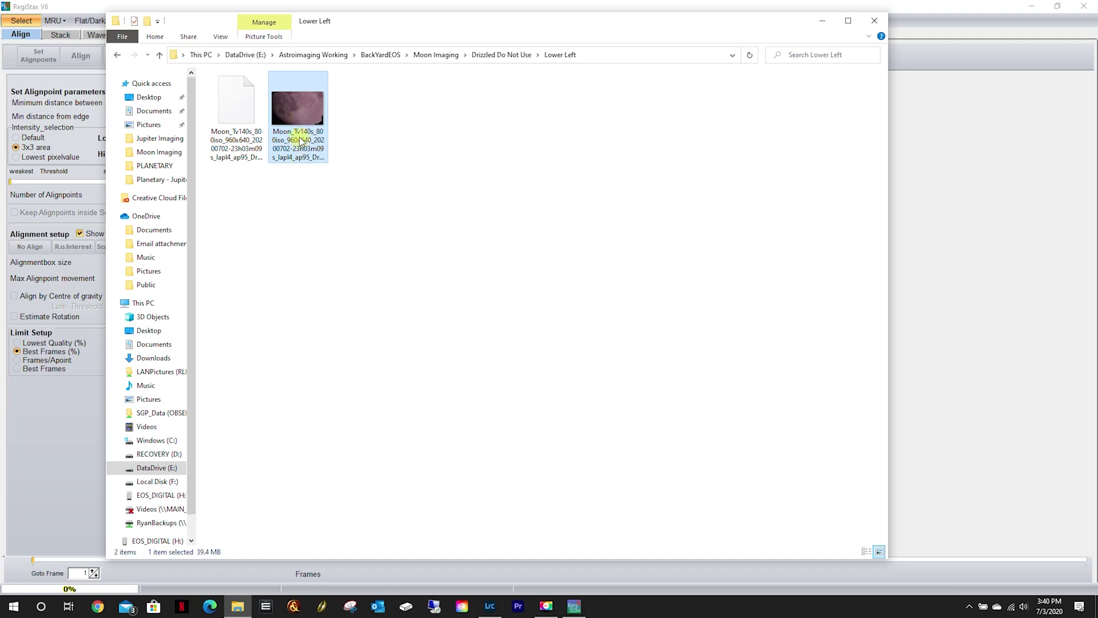
{"action": "left_click", "coordinate": [221, 36]}
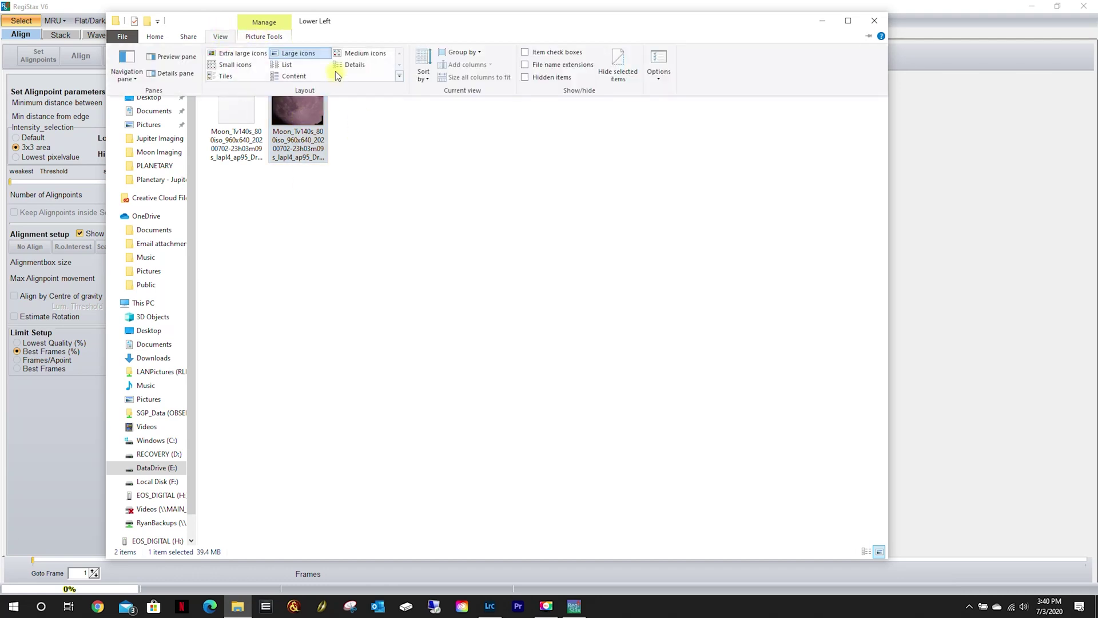
{"action": "left_click", "coordinate": [350, 65]}
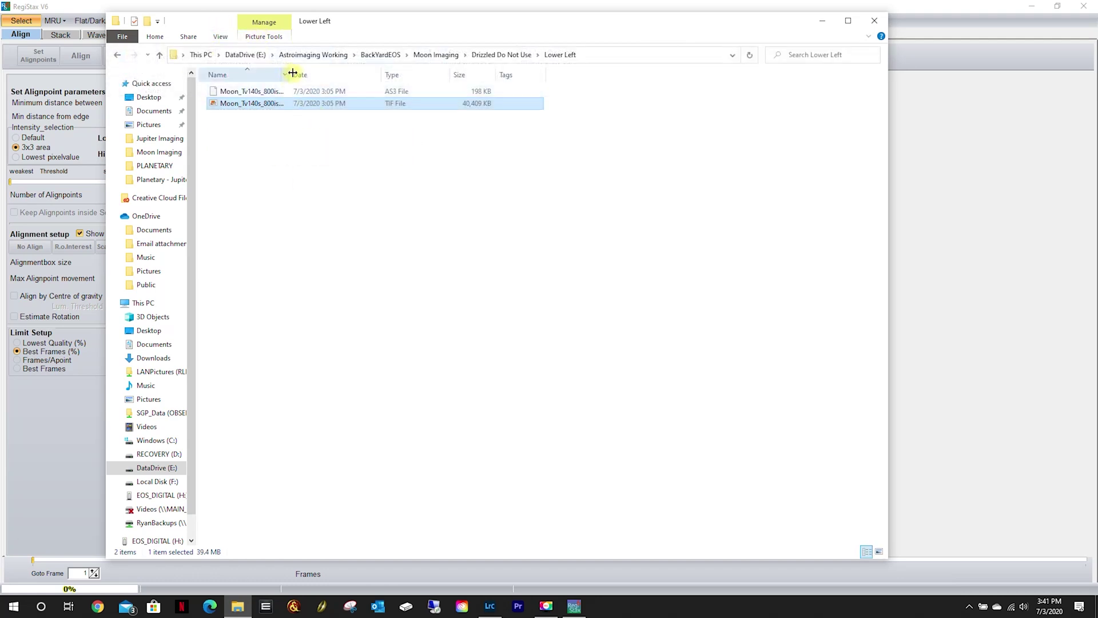
{"action": "left_click_drag", "start_coordinate": [290, 75], "coordinate": [494, 79]}
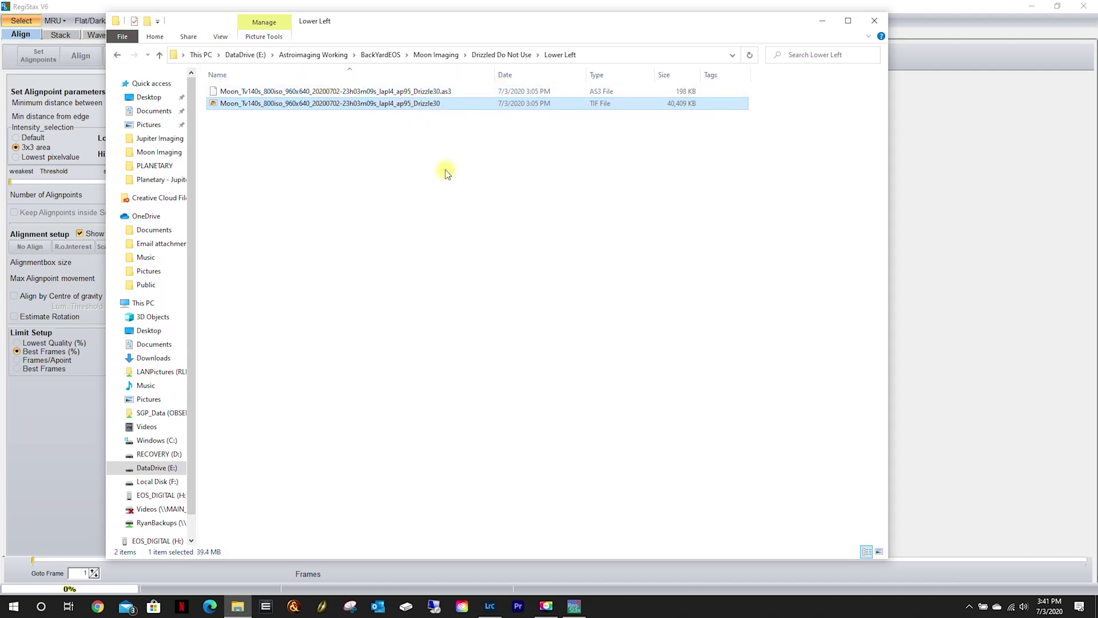
{"action": "left_click", "coordinate": [412, 140]}
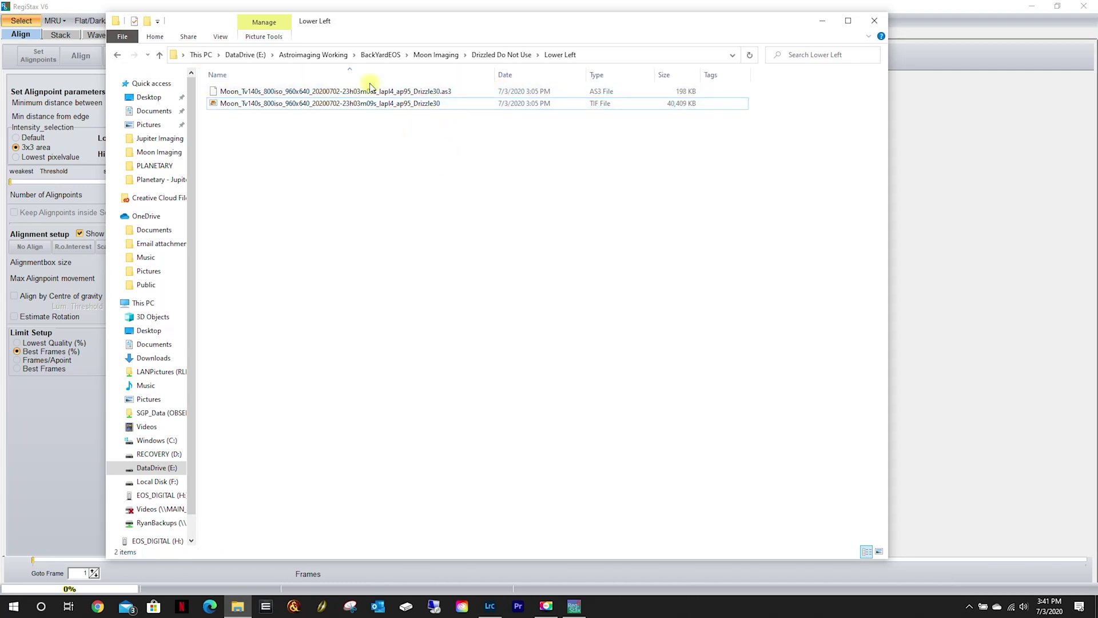
- Return to the Moon Imaging folder and select the Lower Left, Middle and Upper Right folders
{"action": "left_click", "coordinate": [118, 54]}
{"action": "left_click", "coordinate": [117, 55]}
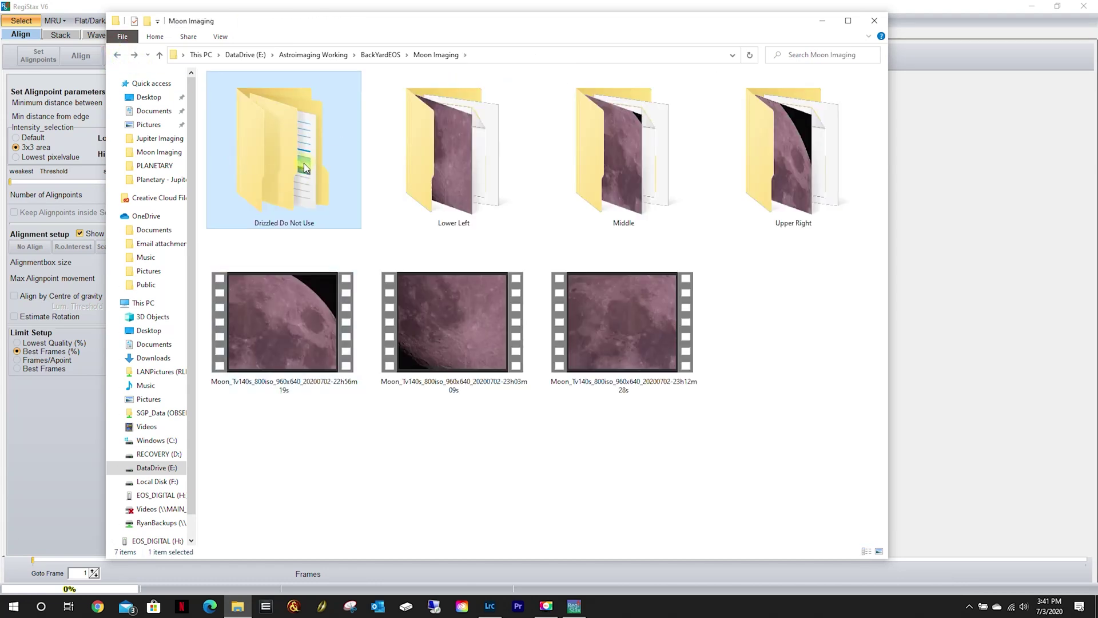
{"action": "left_click_drag", "start_coordinate": [876, 151], "coordinate": [466, 185]}
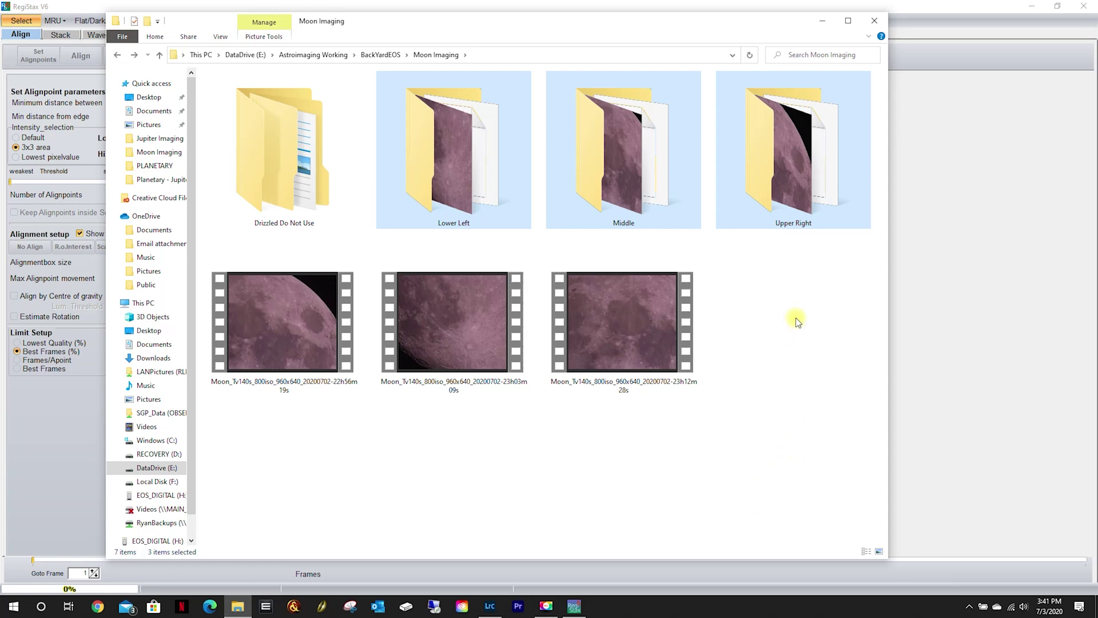
- Switch to RegiStax and open the 22h56m19s stacked TIFF from the Upper Right folder of Moon Imaging on DataDrive (E:)
{"action": "left_click", "coordinate": [964, 253]}
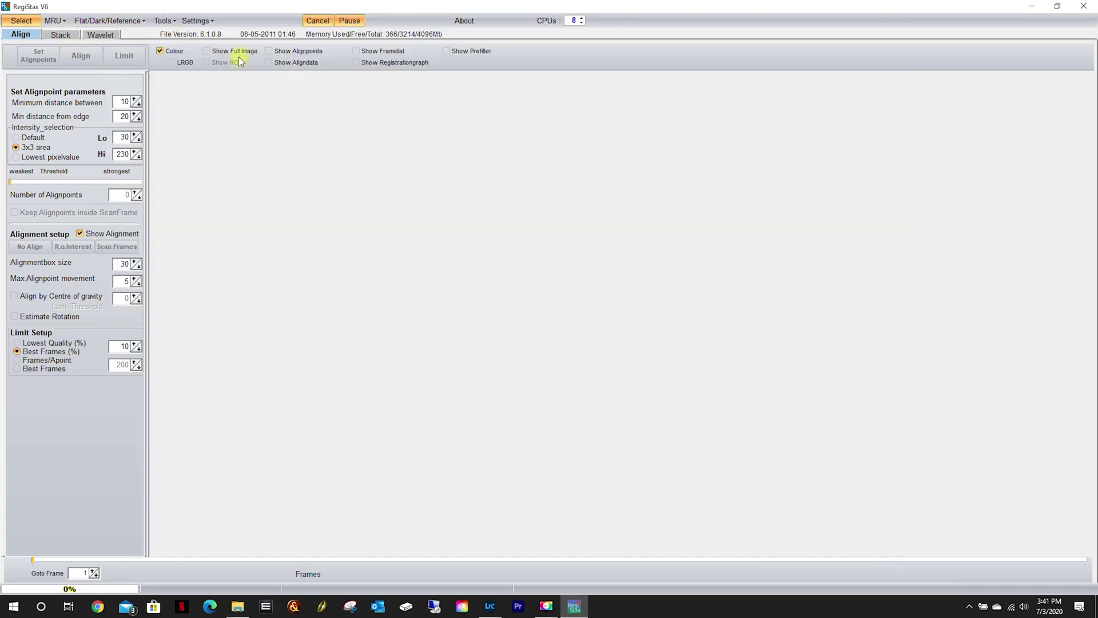
{"action": "left_click", "coordinate": [21, 20]}
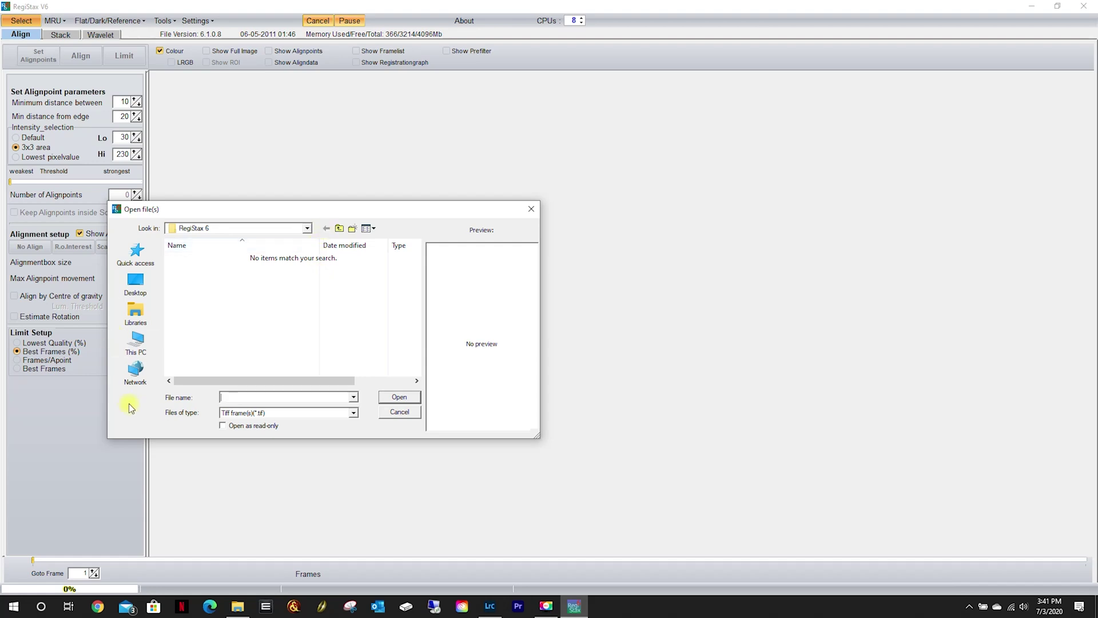
{"action": "left_click", "coordinate": [136, 343]}
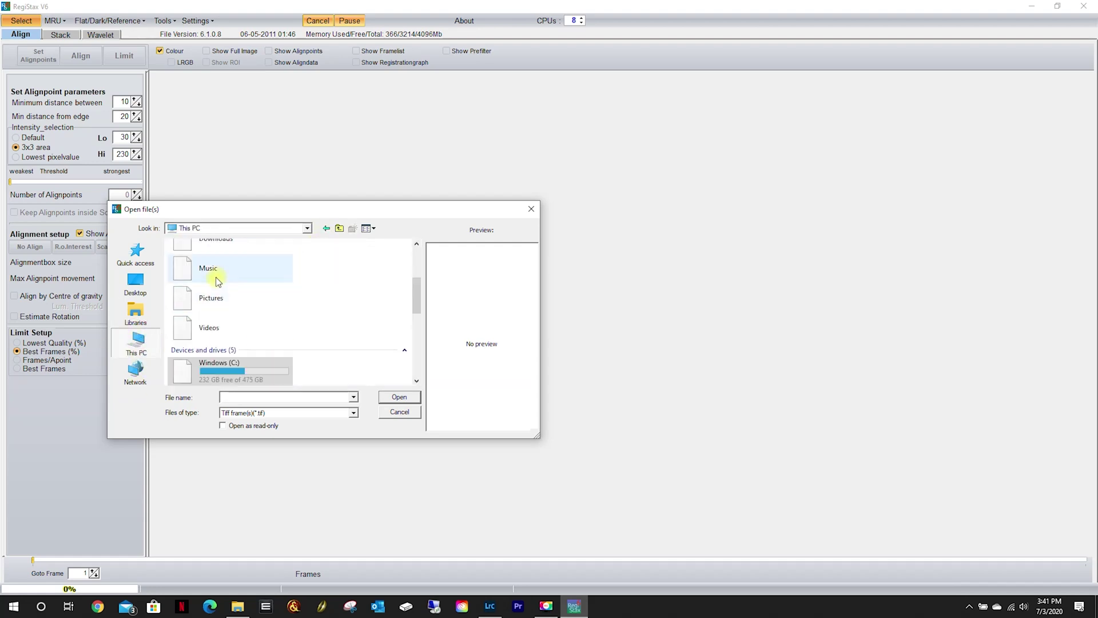
{"action": "scroll", "coordinate": [252, 332], "scroll_direction": "down", "scroll_amount": 3}
{"action": "double_click", "coordinate": [237, 337]}
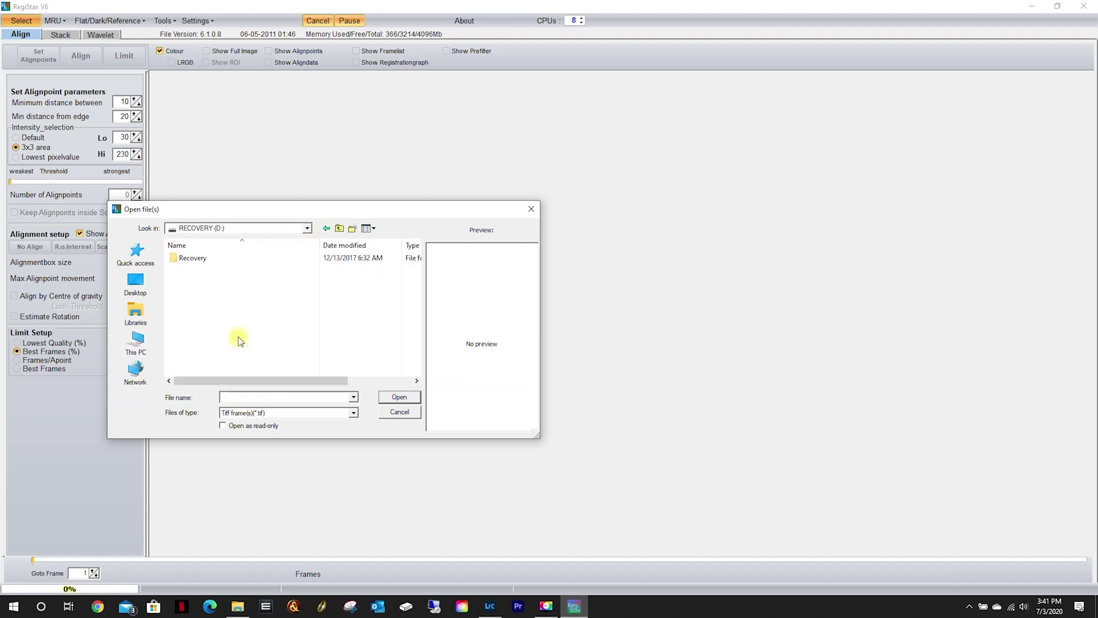
{"action": "left_click", "coordinate": [326, 229]}
{"action": "scroll", "coordinate": [243, 323], "scroll_direction": "down", "scroll_amount": 2}
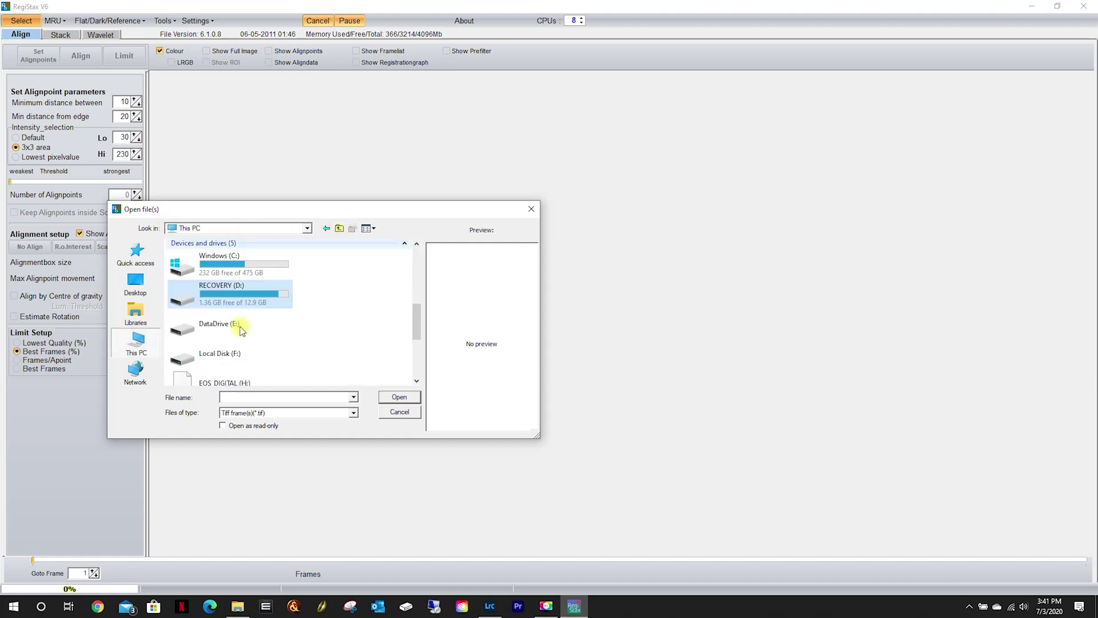
{"action": "double_click", "coordinate": [237, 318]}
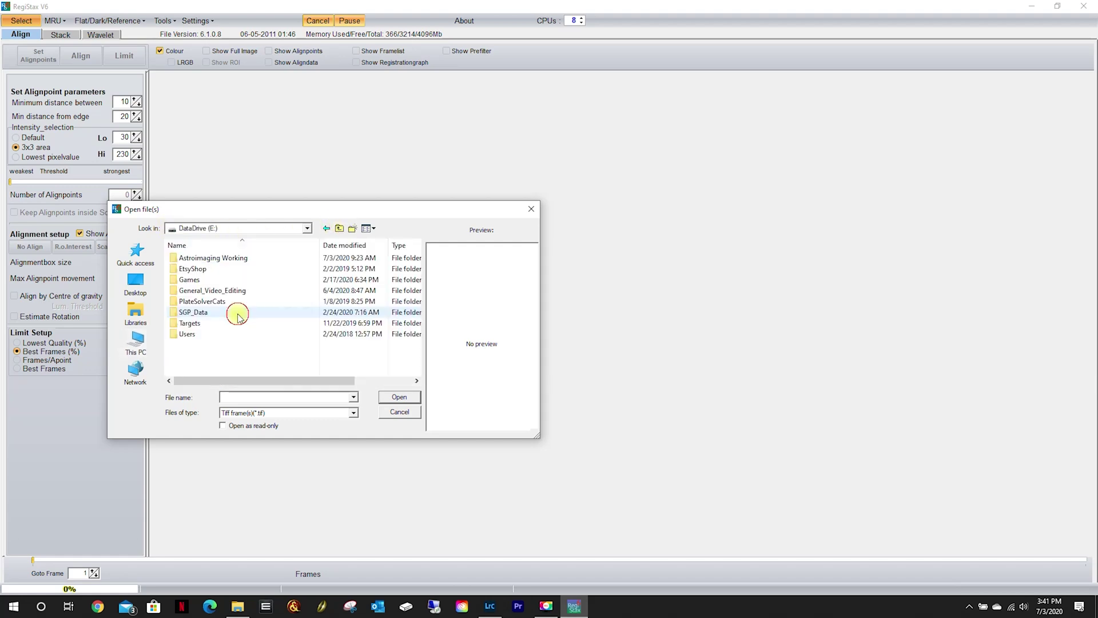
{"action": "double_click", "coordinate": [213, 258]}
{"action": "double_click", "coordinate": [216, 258]}
{"action": "double_click", "coordinate": [220, 268]}
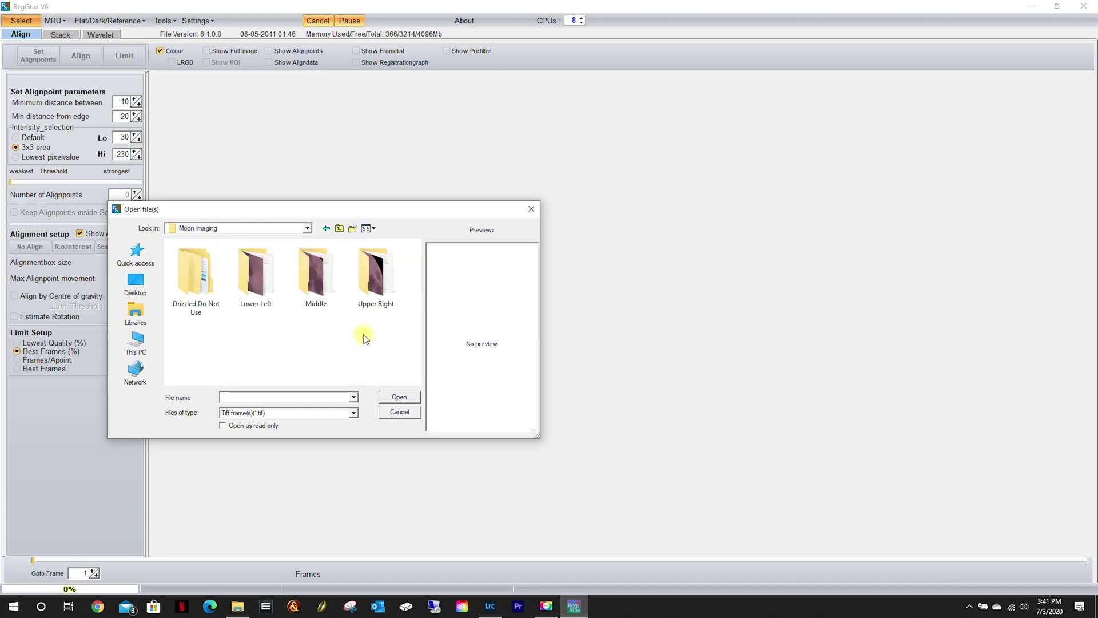
{"action": "double_click", "coordinate": [379, 280]}
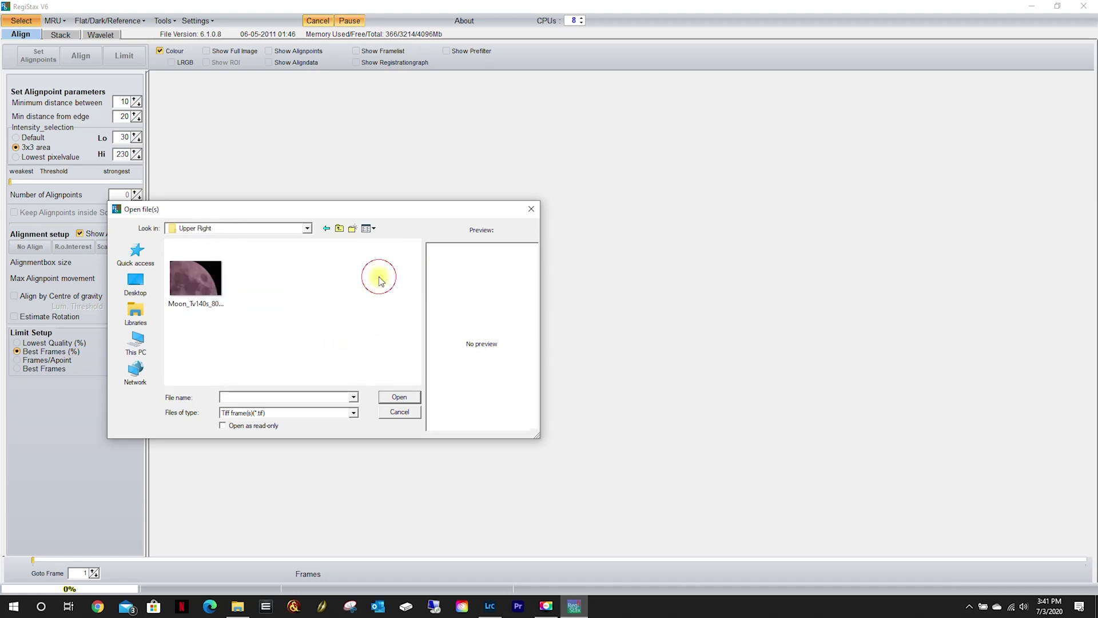
{"action": "double_click", "coordinate": [192, 284]}
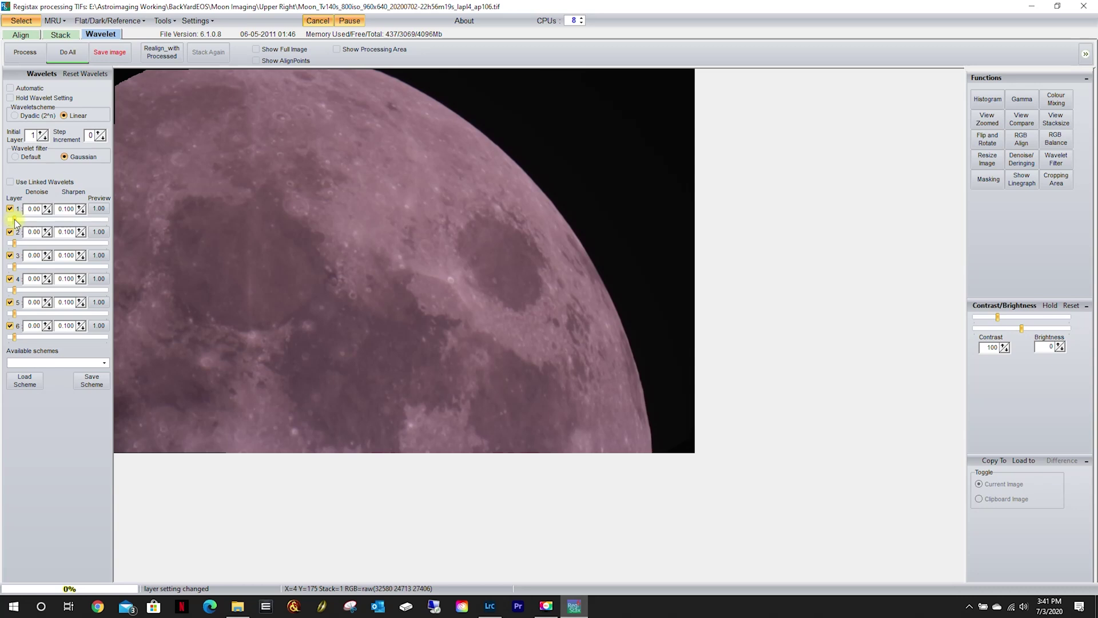
- Try wavelet layer 1 at 100 and at 40.4, and settle it at 25.7
{"action": "left_click_drag", "start_coordinate": [14, 220], "coordinate": [152, 228]}
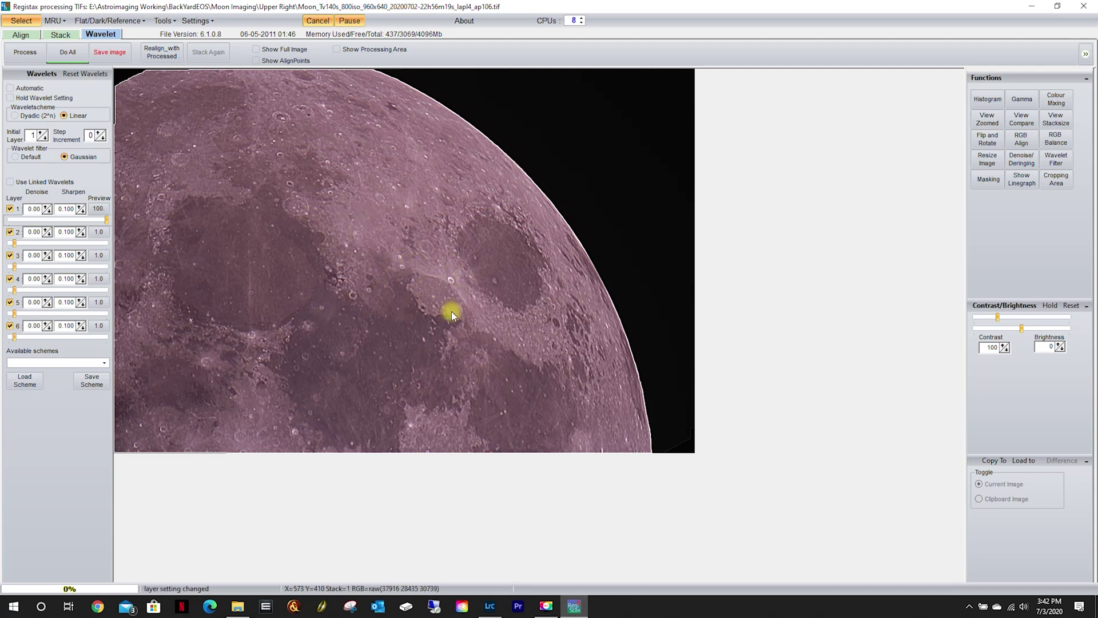
{"action": "left_click", "coordinate": [87, 219]}
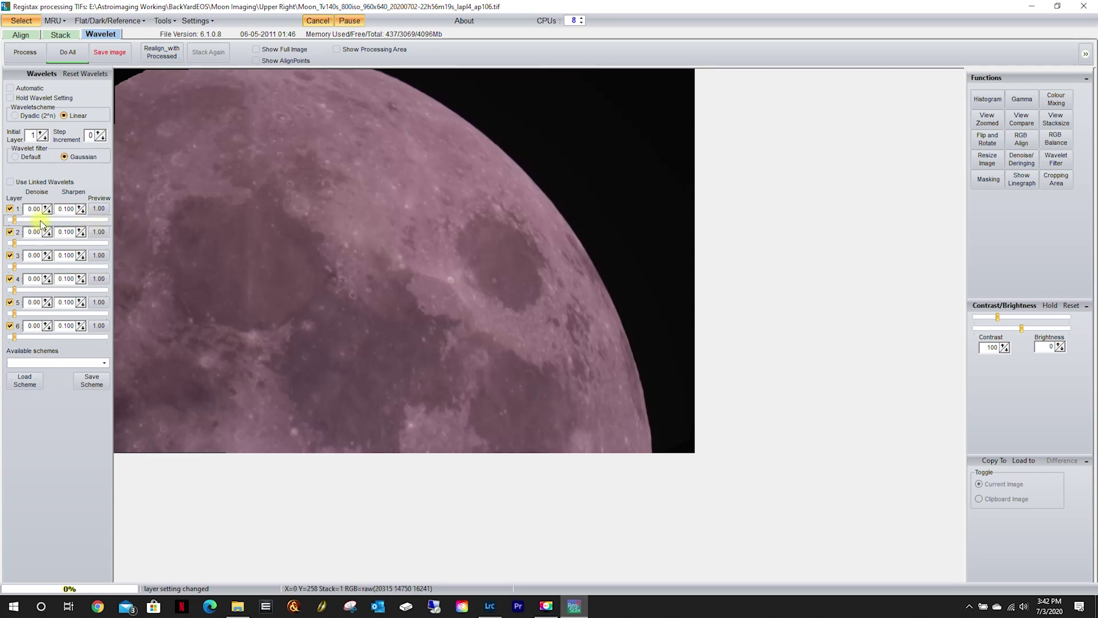
{"action": "left_click_drag", "start_coordinate": [14, 220], "coordinate": [51, 222]}
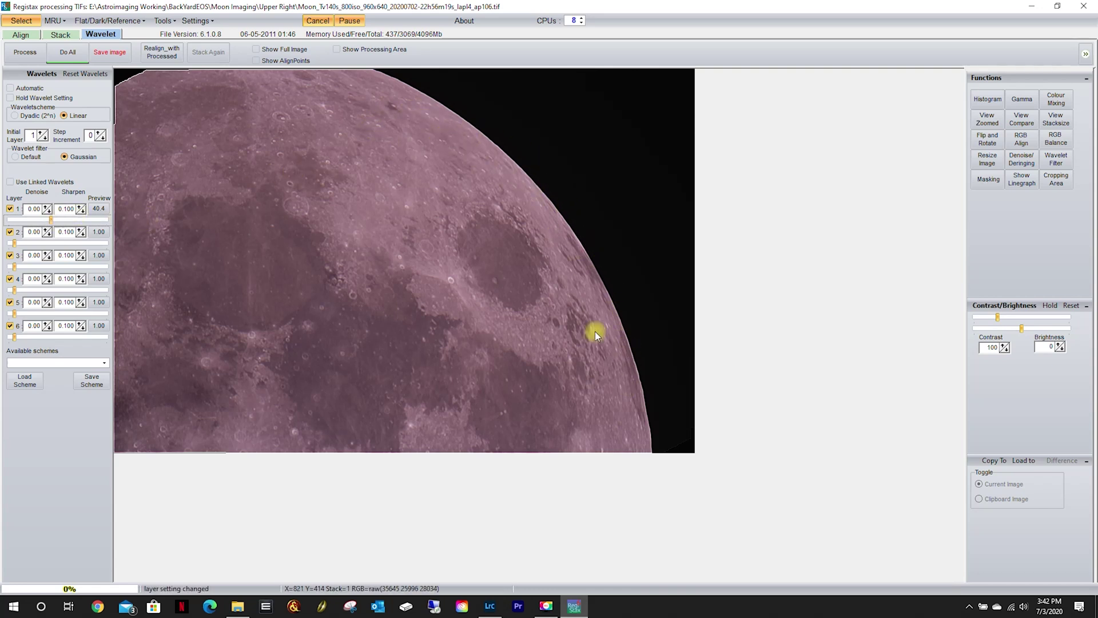
{"action": "left_click_drag", "start_coordinate": [51, 220], "coordinate": [37, 222]}
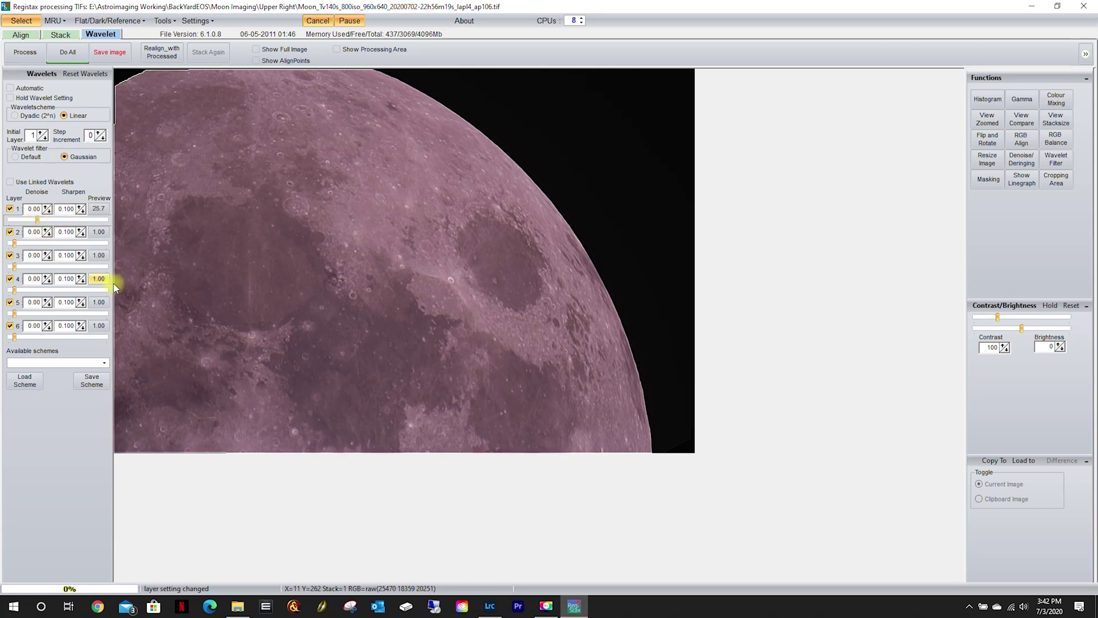
- Raise wavelet layer 2 to 14.6 and settle wavelet layer 3 at 4.8
{"action": "left_click_drag", "start_coordinate": [15, 244], "coordinate": [26, 245]}
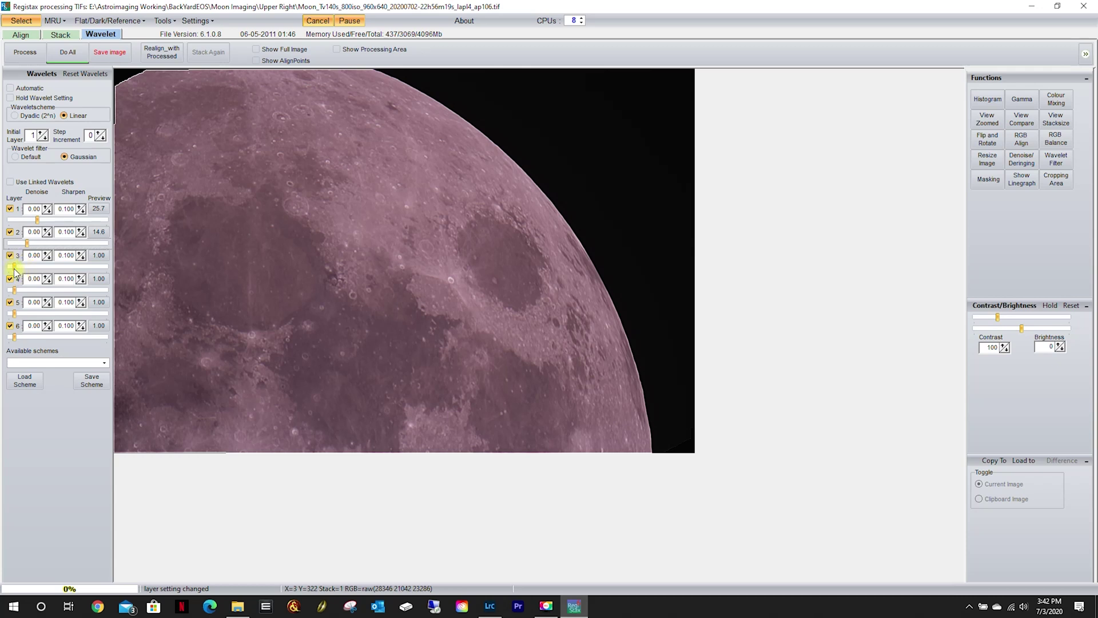
{"action": "left_click_drag", "start_coordinate": [16, 267], "coordinate": [21, 268]}
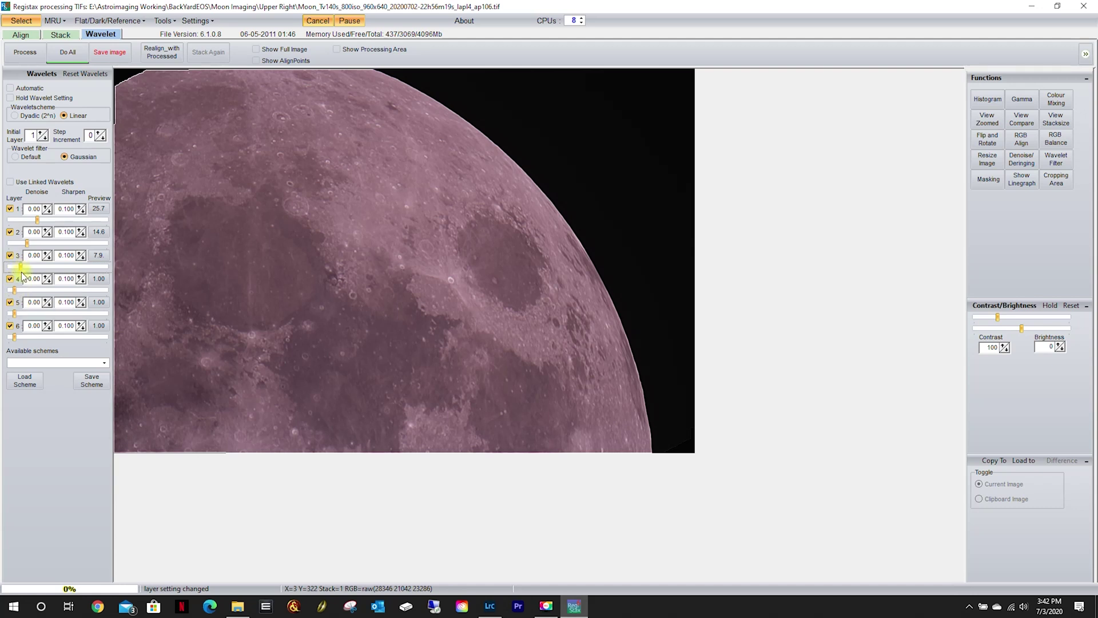
{"action": "right_click", "coordinate": [22, 267]}
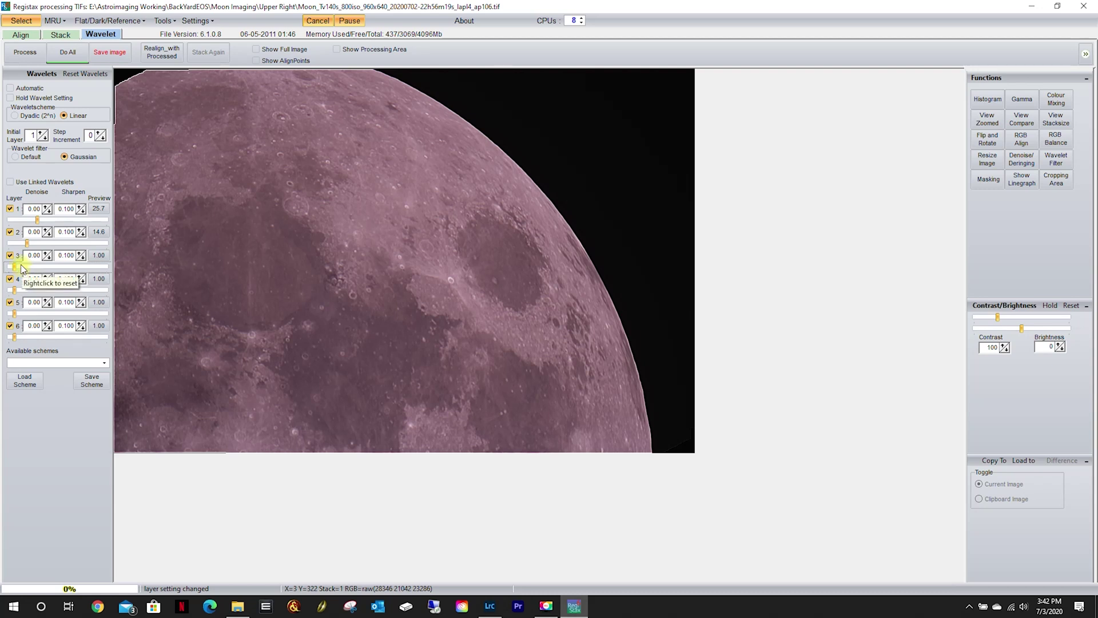
{"action": "left_click", "coordinate": [16, 269]}
{"action": "left_click_drag", "start_coordinate": [16, 268], "coordinate": [19, 268]}
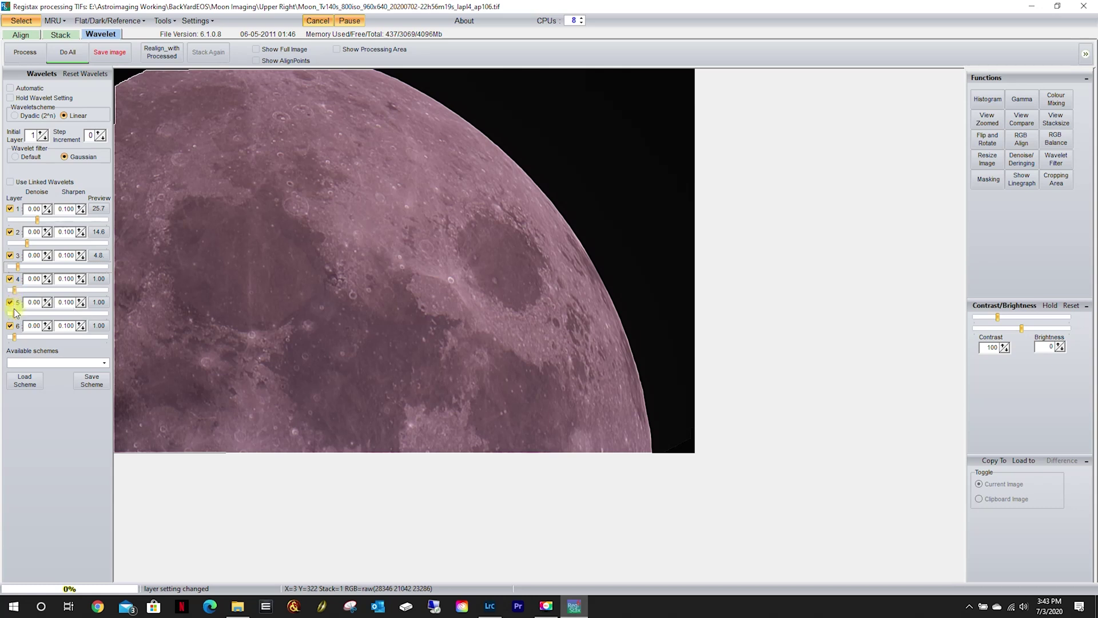
- Try wavelet layer 6 at 100 and a layer 1 sharpen value of 0.110, restoring each setting
{"action": "left_click_drag", "start_coordinate": [14, 338], "coordinate": [111, 341]}
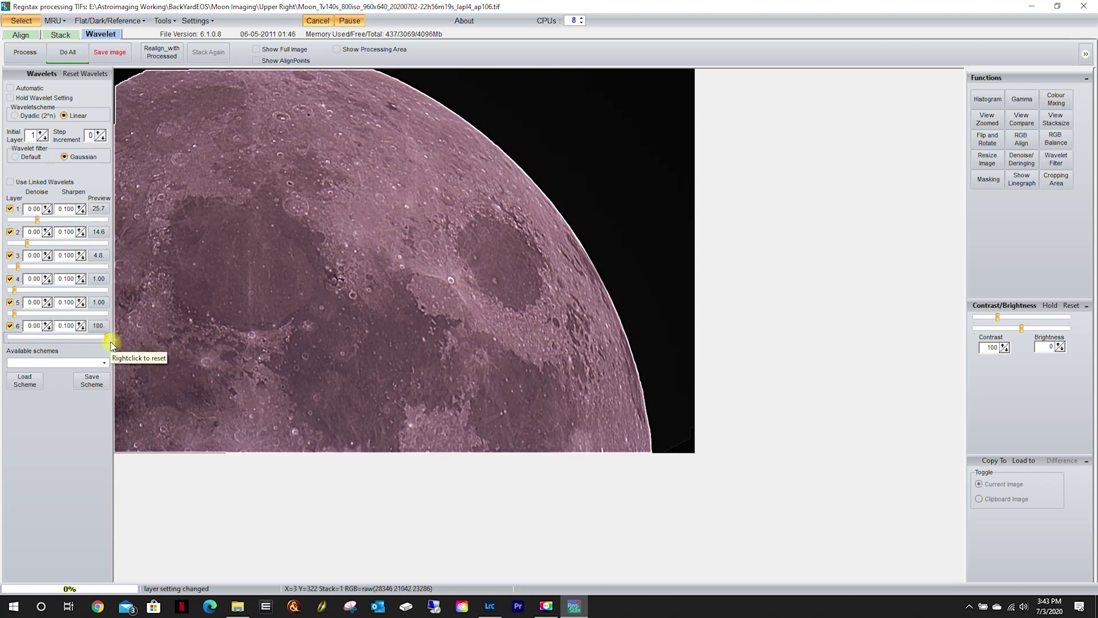
{"action": "right_click", "coordinate": [73, 338]}
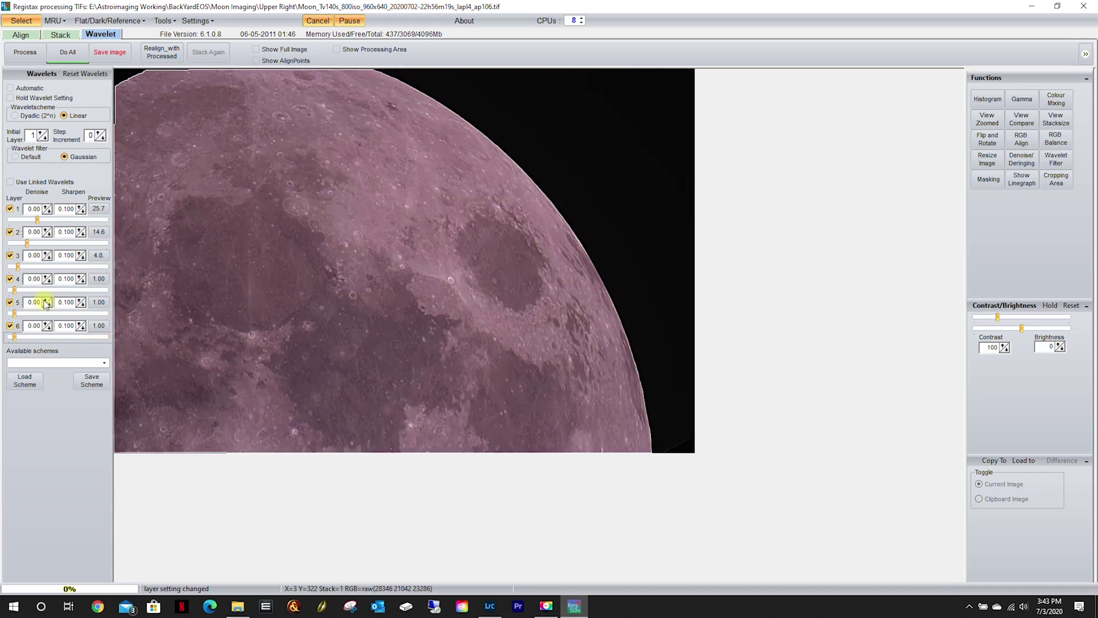
{"action": "left_click", "coordinate": [79, 207]}
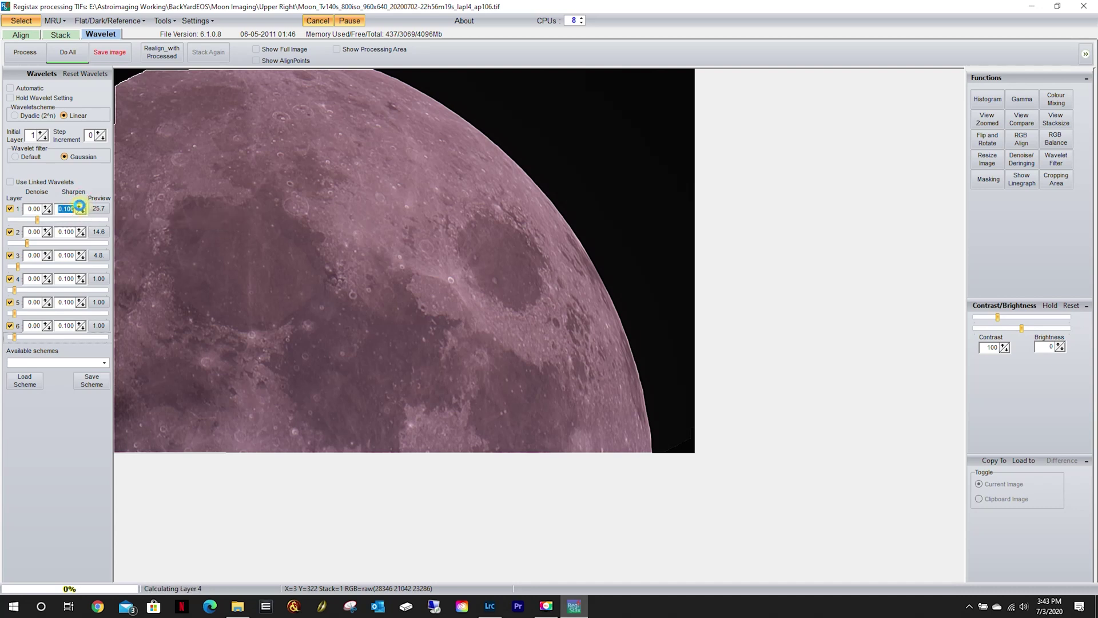
{"action": "left_click", "coordinate": [79, 207]}
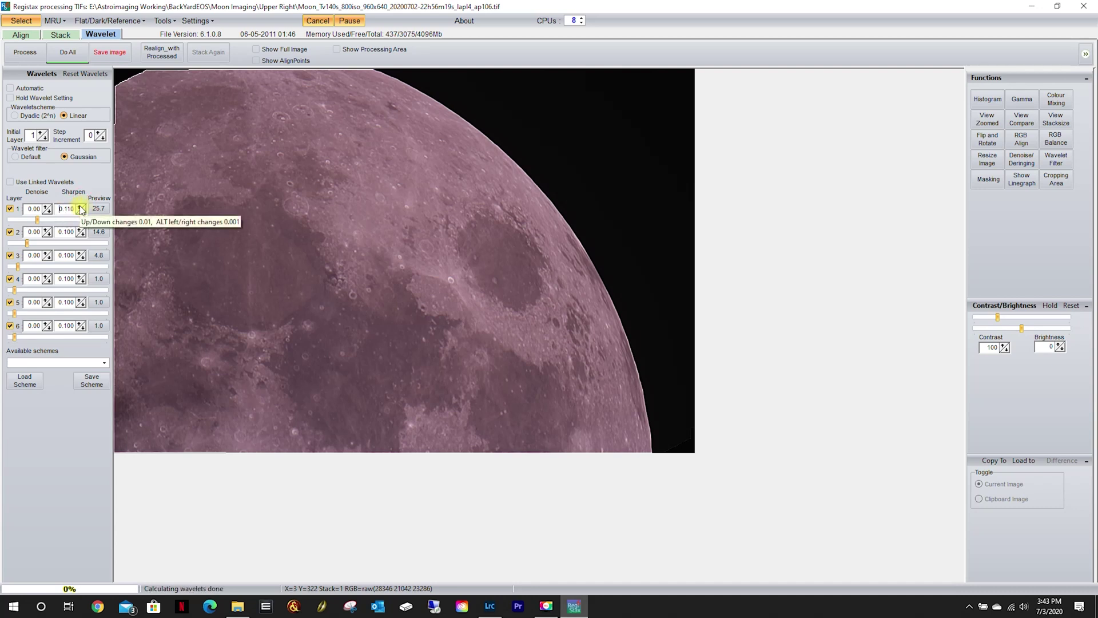
{"action": "left_click", "coordinate": [81, 211]}
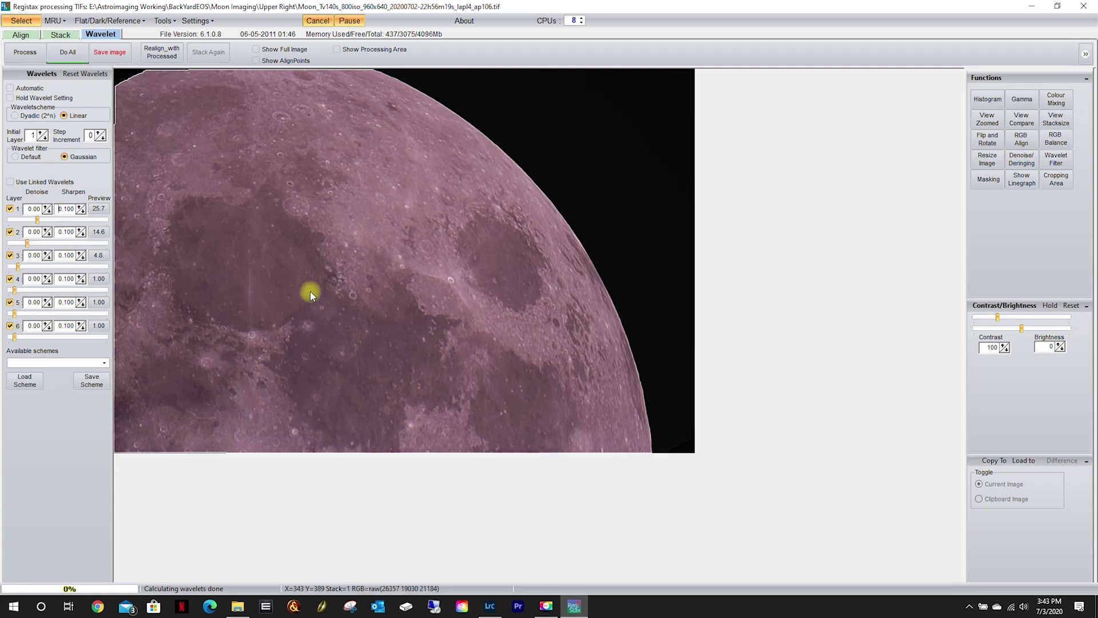
- Raise the denoise value of wavelet layer 1 to 0.10
{"action": "left_click", "coordinate": [45, 206]}
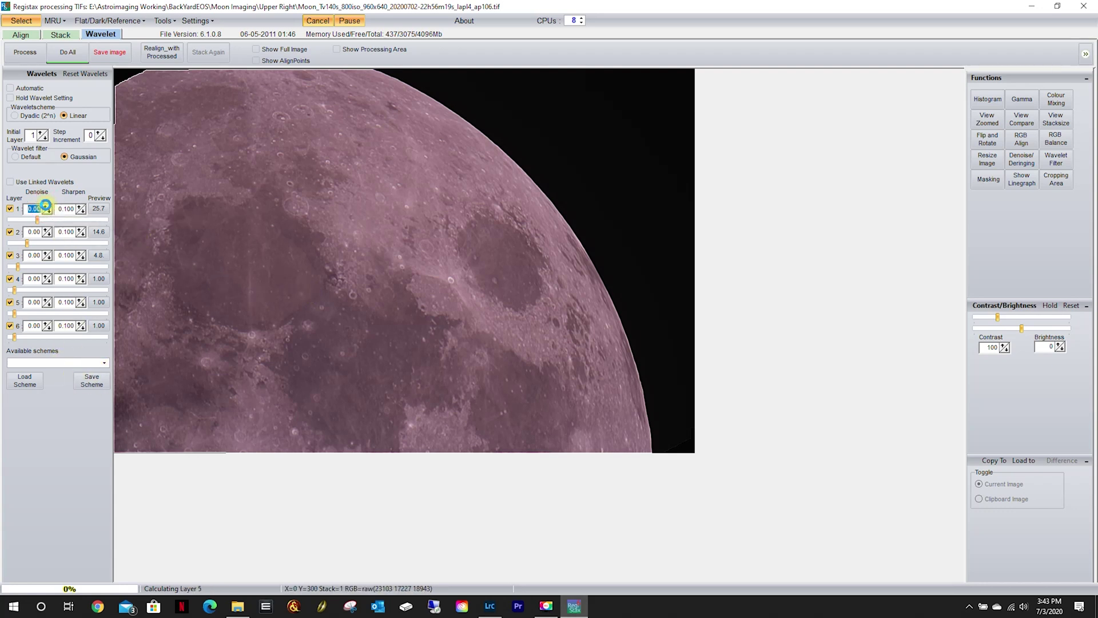
{"action": "left_click", "coordinate": [45, 206]}
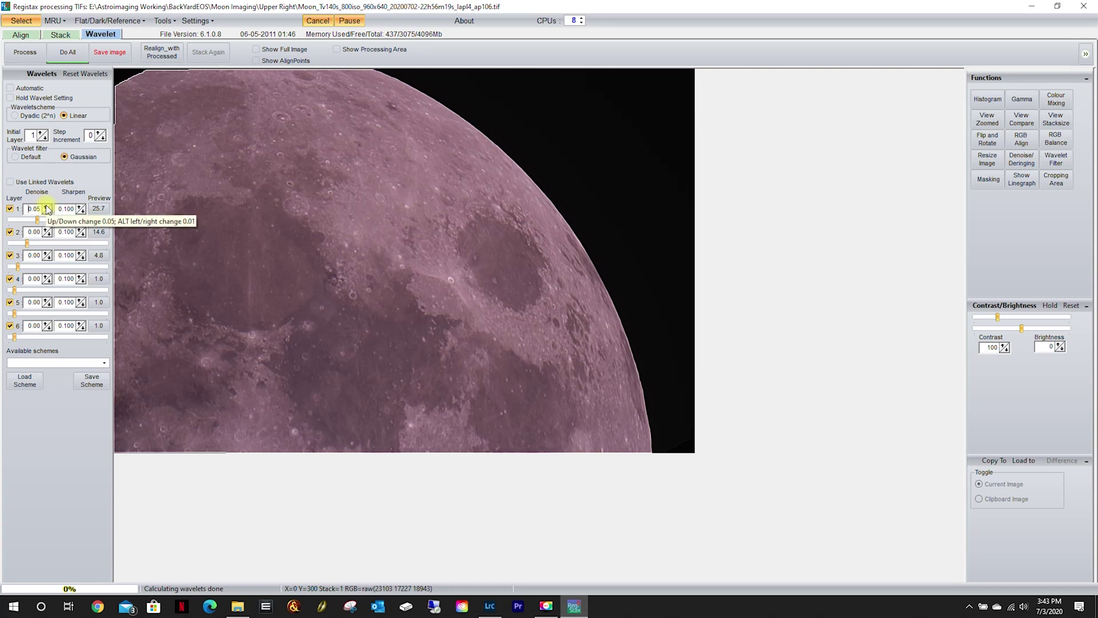
{"action": "left_click", "coordinate": [47, 206]}
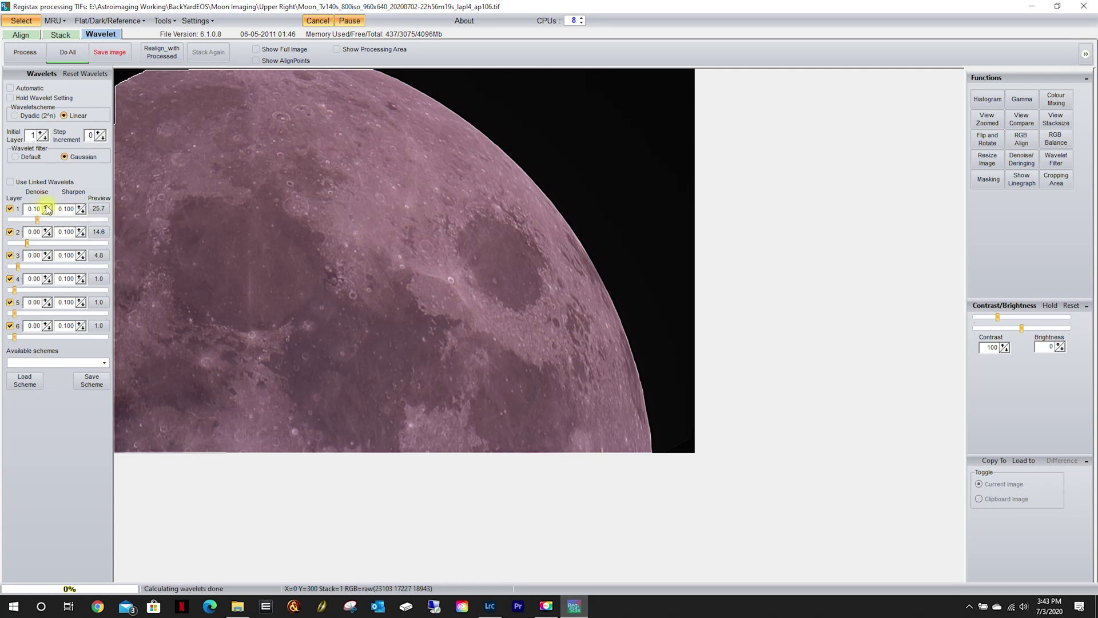
- Set the denoise of wavelet layer 1 to 0.15 and layer 2 to 0.05, and raise wavelet layer 3 to 6.7
{"action": "left_click", "coordinate": [46, 206]}
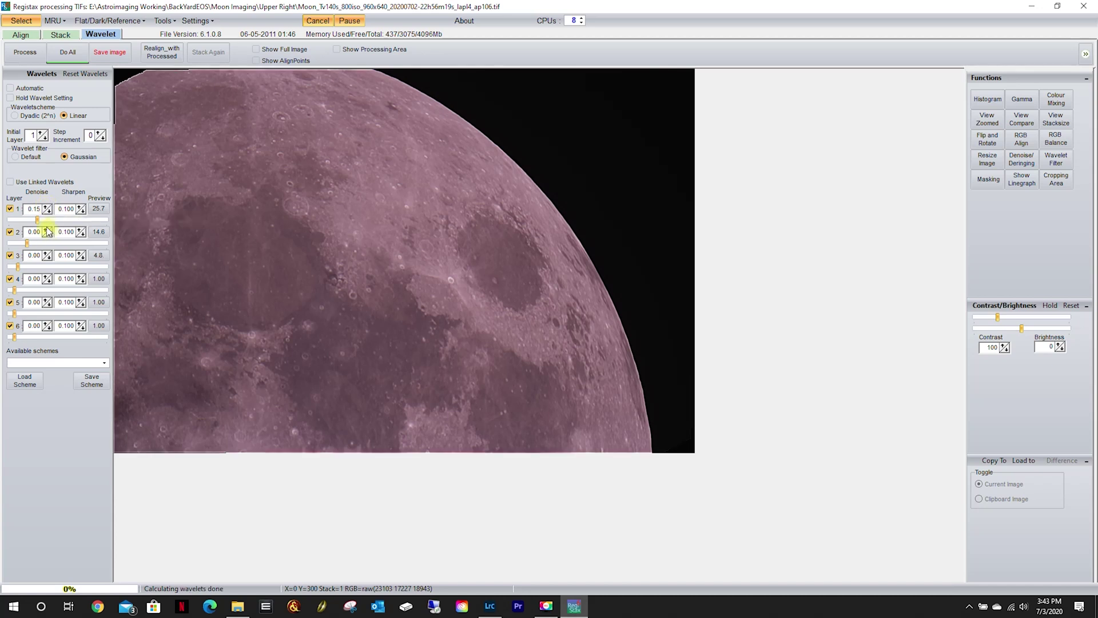
{"action": "left_click", "coordinate": [46, 229]}
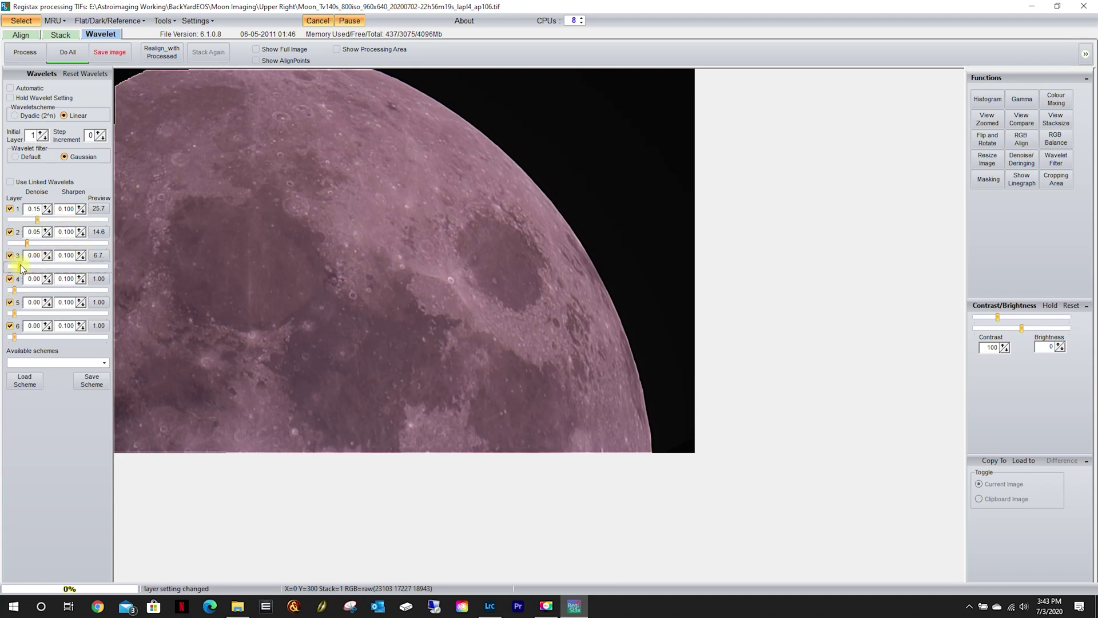
{"action": "left_click_drag", "start_coordinate": [19, 267], "coordinate": [20, 267]}
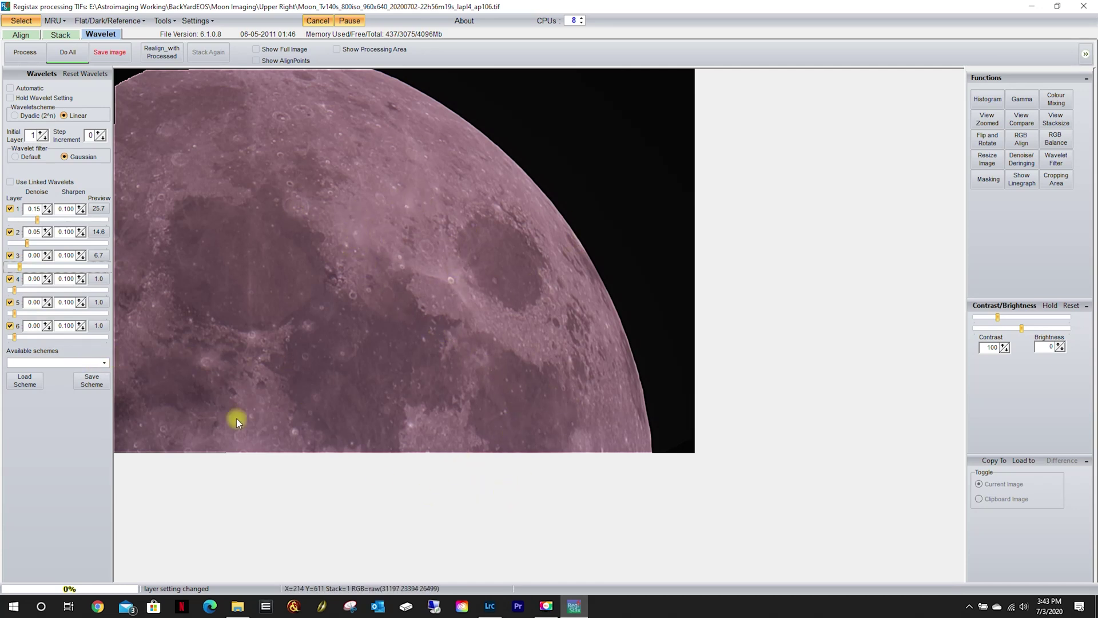
- Save the current wavelet settings as a scheme named Moon_Start
{"action": "left_click", "coordinate": [97, 382]}
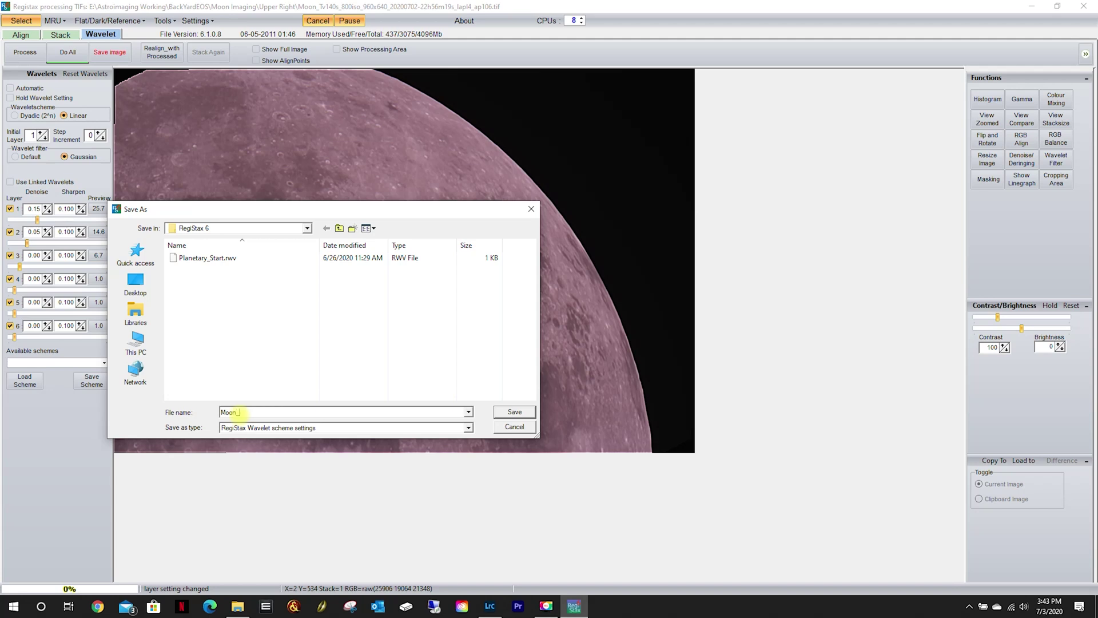
{"action": "type", "text": "Moon_Start"}
{"action": "left_click", "coordinate": [512, 411]}
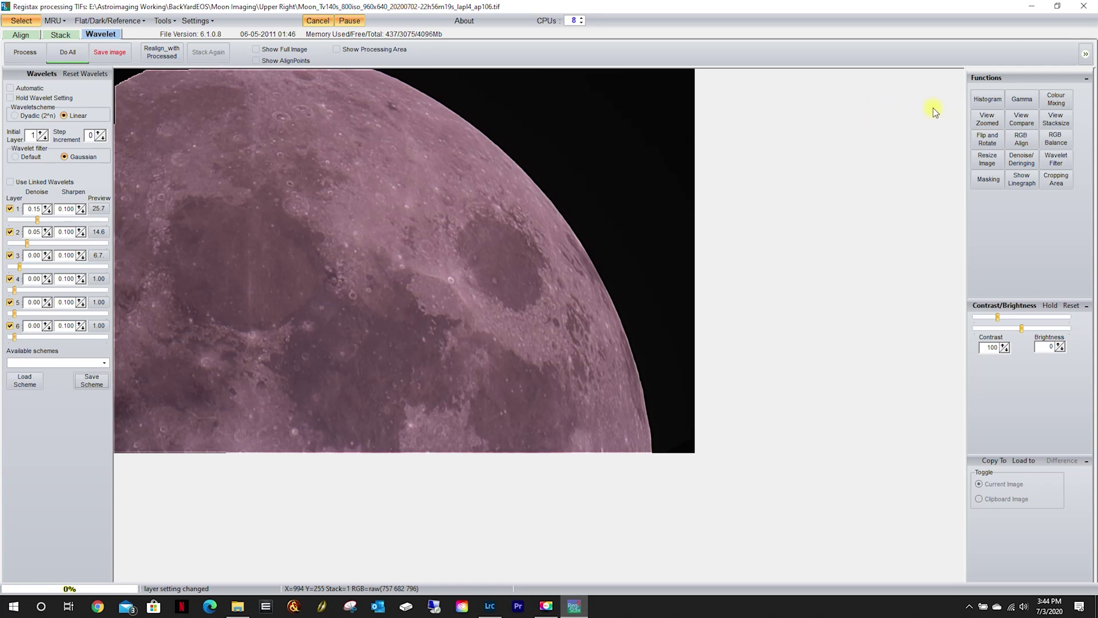
- Stretch the image's RGB histogram with a lower limit of 32 and an upper limit of 202
{"action": "left_click", "coordinate": [986, 98]}
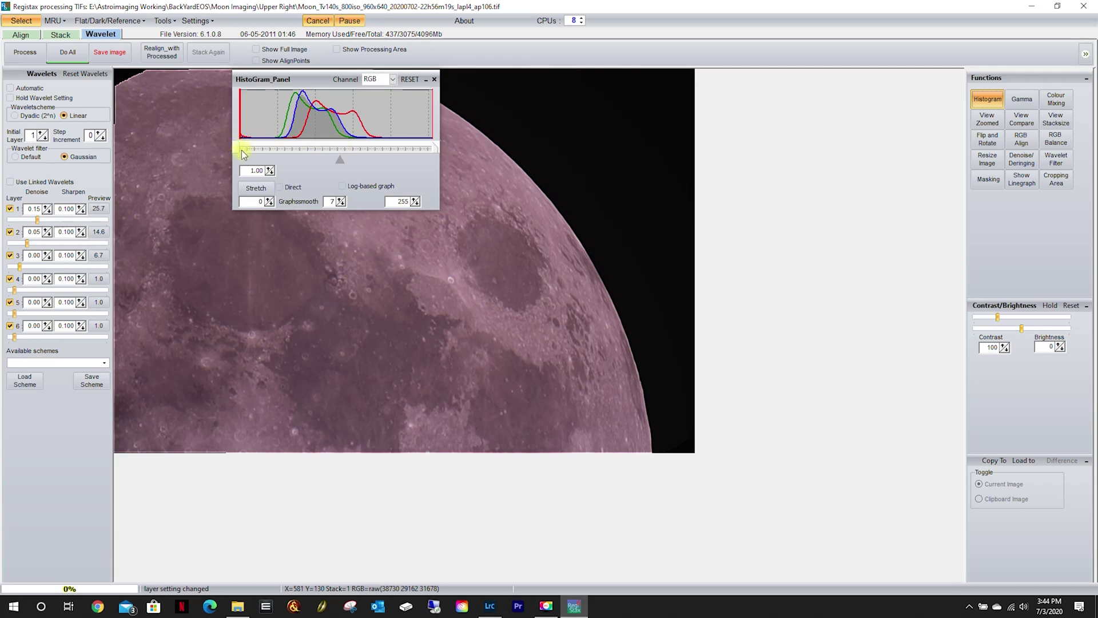
{"action": "left_click_drag", "start_coordinate": [240, 152], "coordinate": [263, 150]}
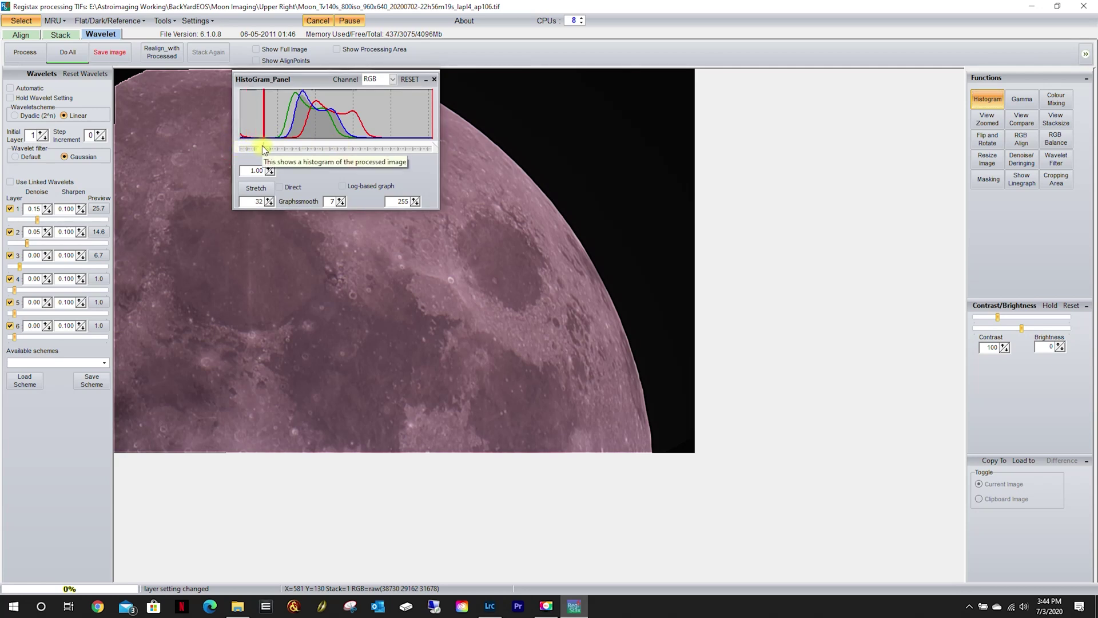
{"action": "left_click", "coordinate": [257, 188]}
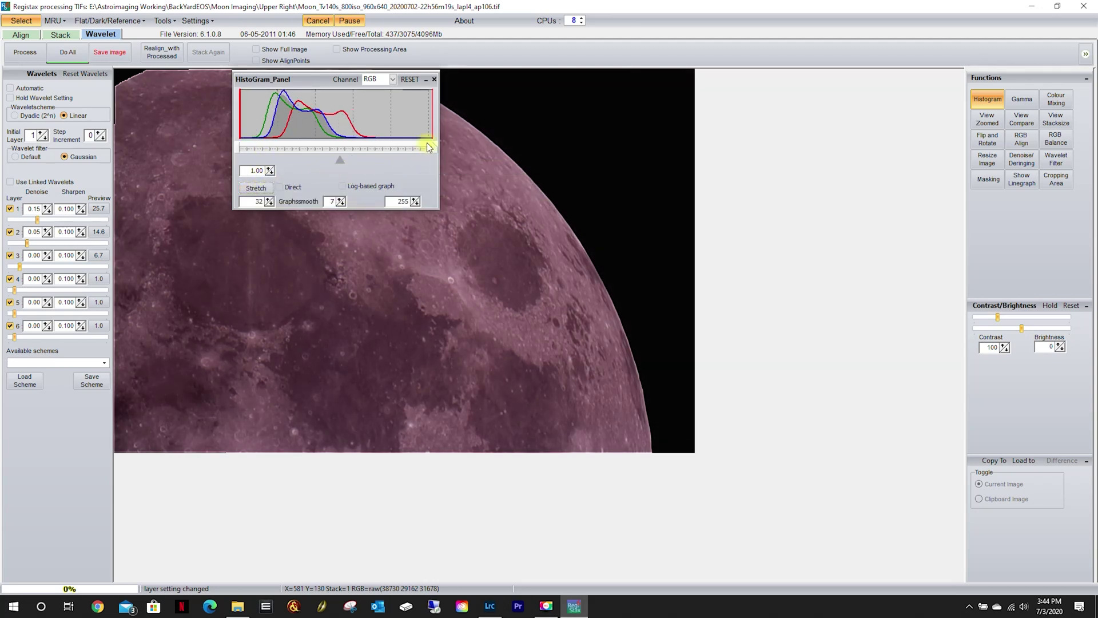
{"action": "left_click_drag", "start_coordinate": [434, 149], "coordinate": [389, 146]}
{"action": "left_click", "coordinate": [255, 187]}
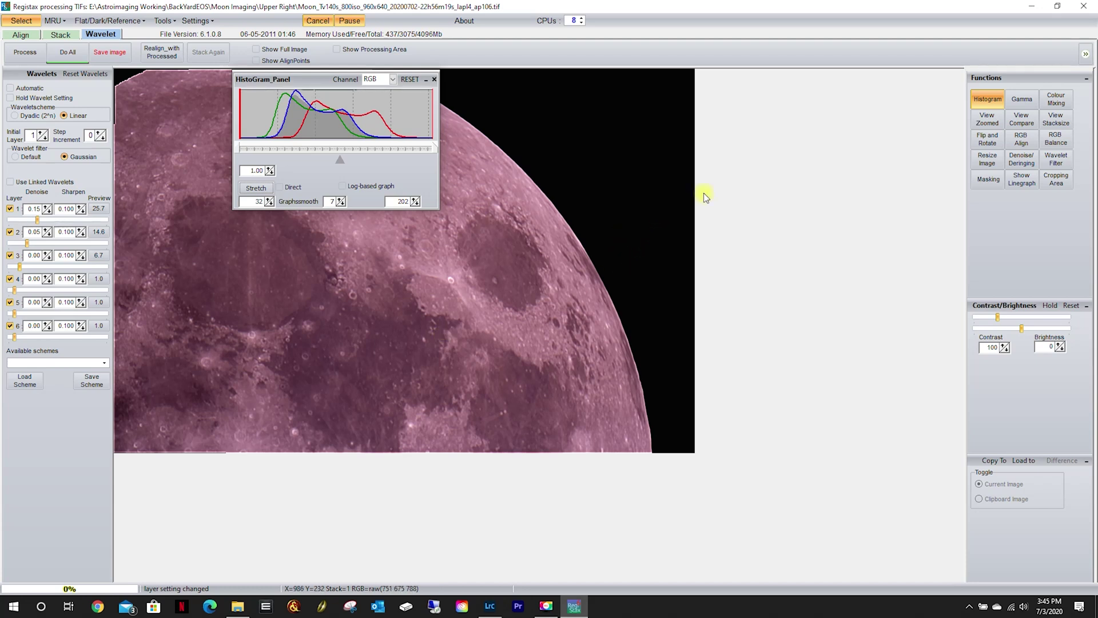
{"action": "left_click", "coordinate": [434, 79]}
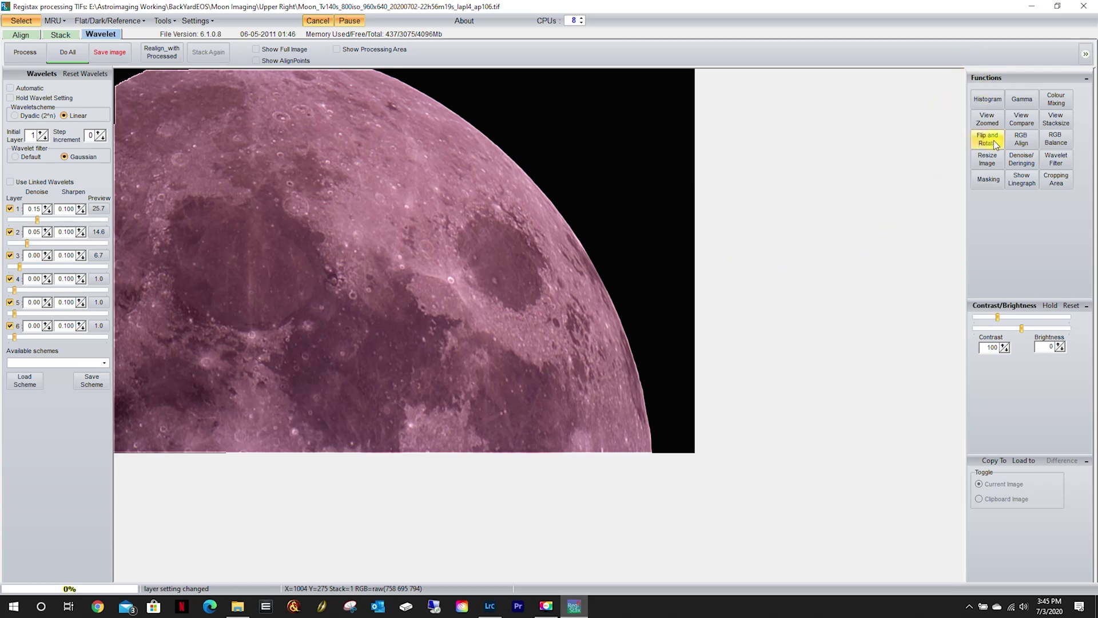
- Apply the automatic RGB balance to the moon image and close the balance settings
{"action": "left_click", "coordinate": [1056, 138]}
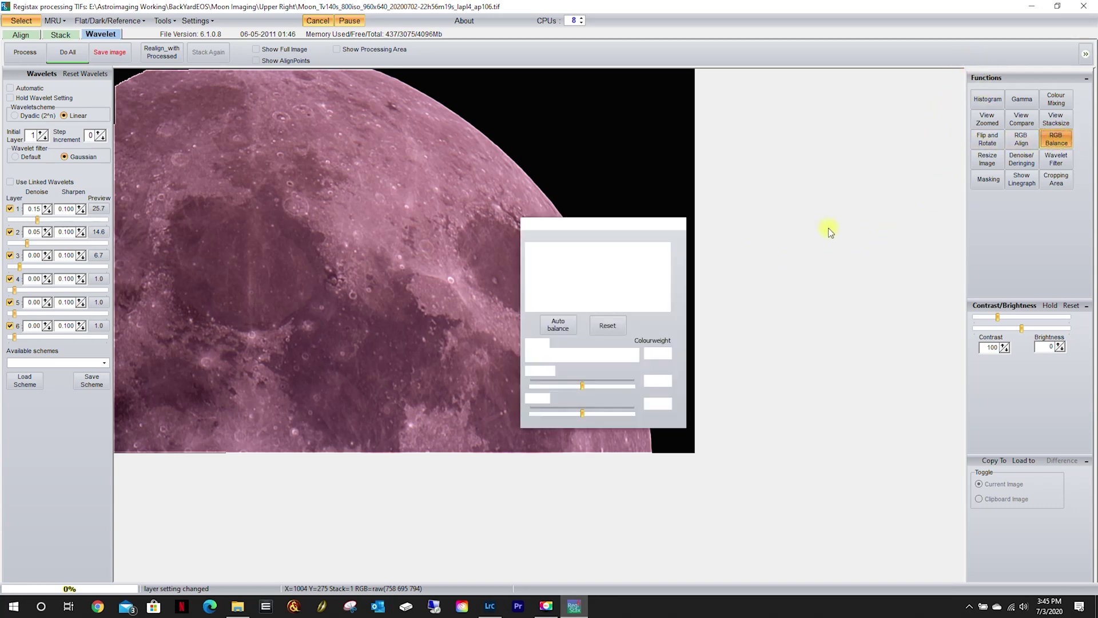
{"action": "left_click", "coordinate": [559, 325]}
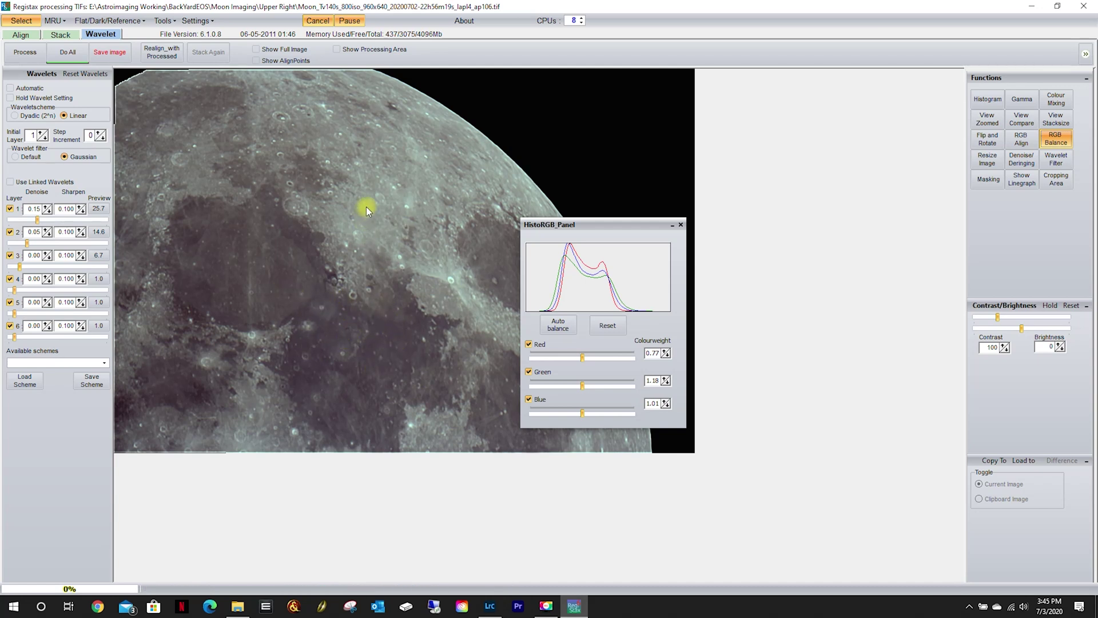
{"action": "left_click", "coordinate": [680, 225]}
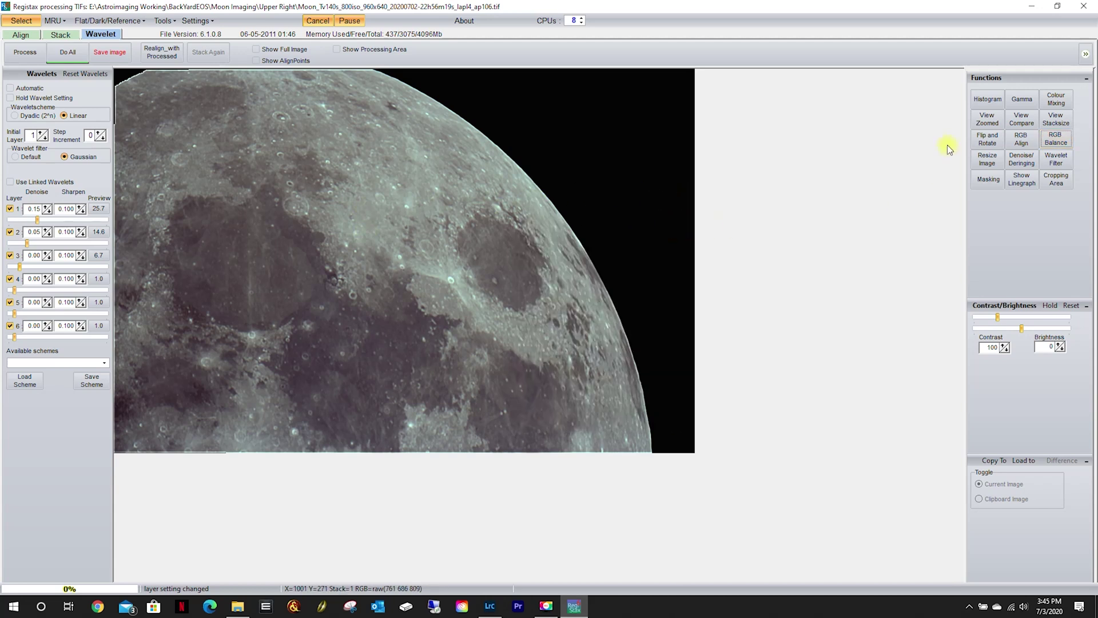
- Save the processed image as a 16-bit RGB PNG in the Upper Right folder, keeping the suggested file name
{"action": "left_click", "coordinate": [115, 51]}
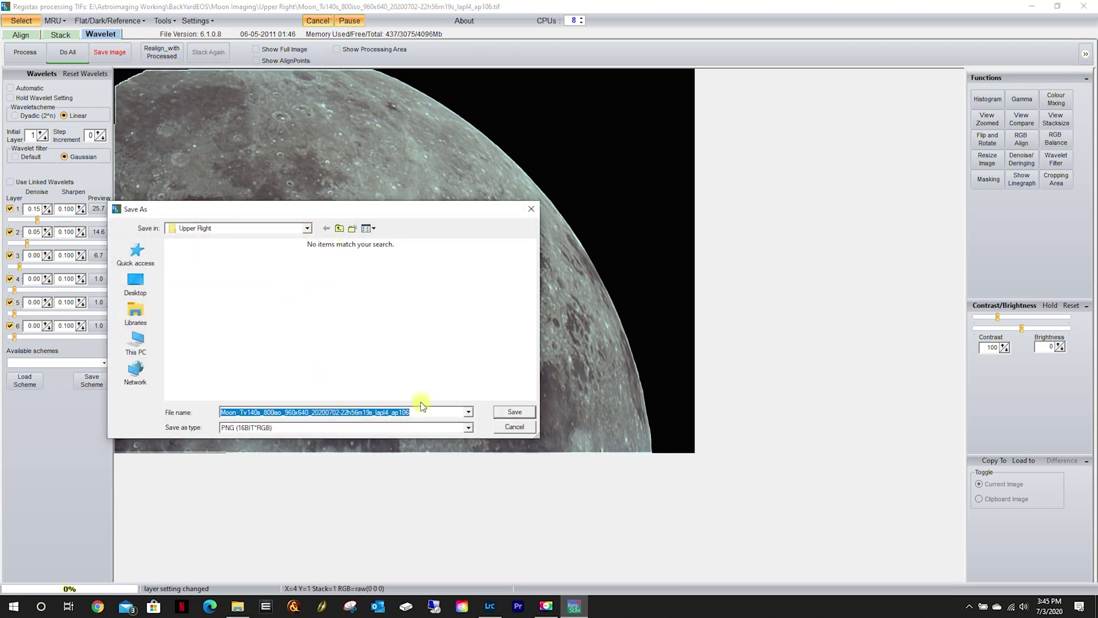
{"action": "left_click", "coordinate": [290, 430]}
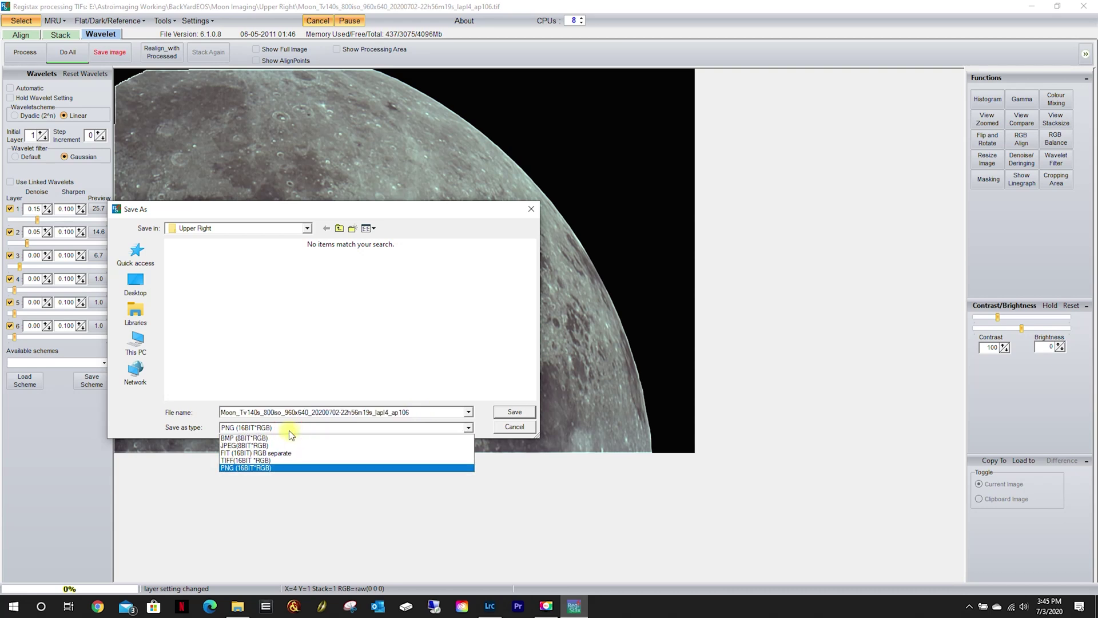
{"action": "left_click", "coordinate": [243, 466]}
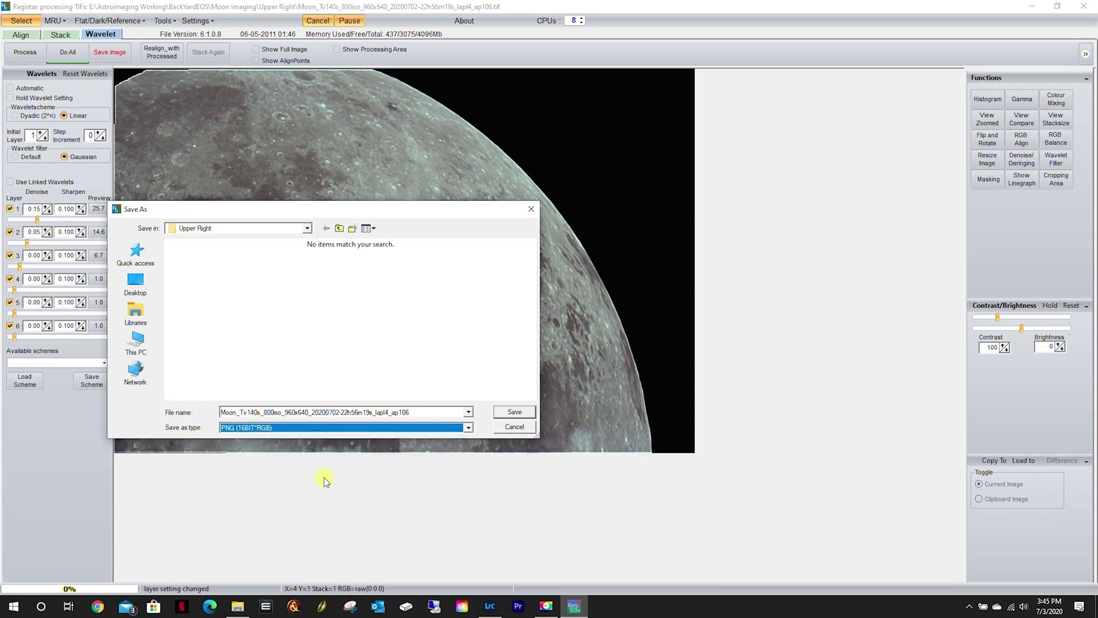
{"action": "left_click", "coordinate": [255, 427]}
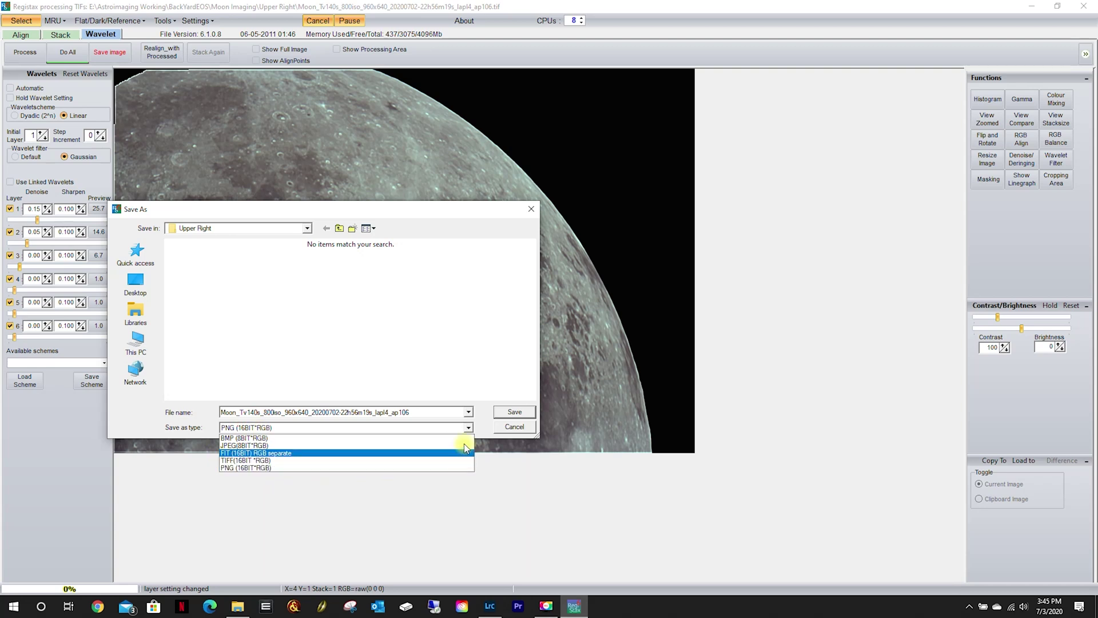
{"action": "left_click", "coordinate": [371, 330]}
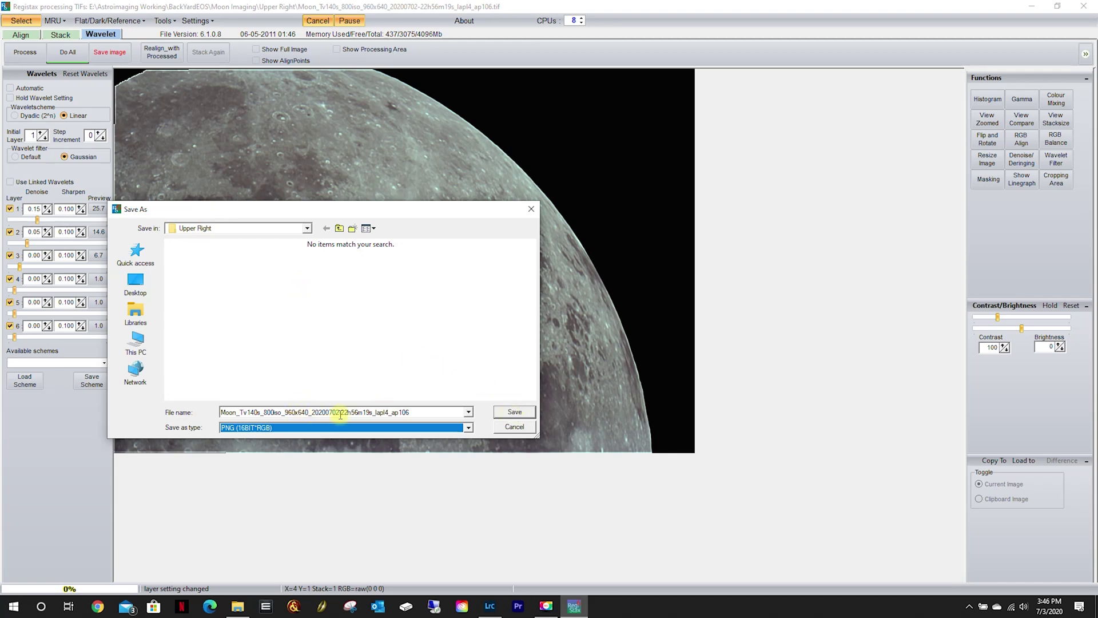
{"action": "left_click", "coordinate": [514, 412]}
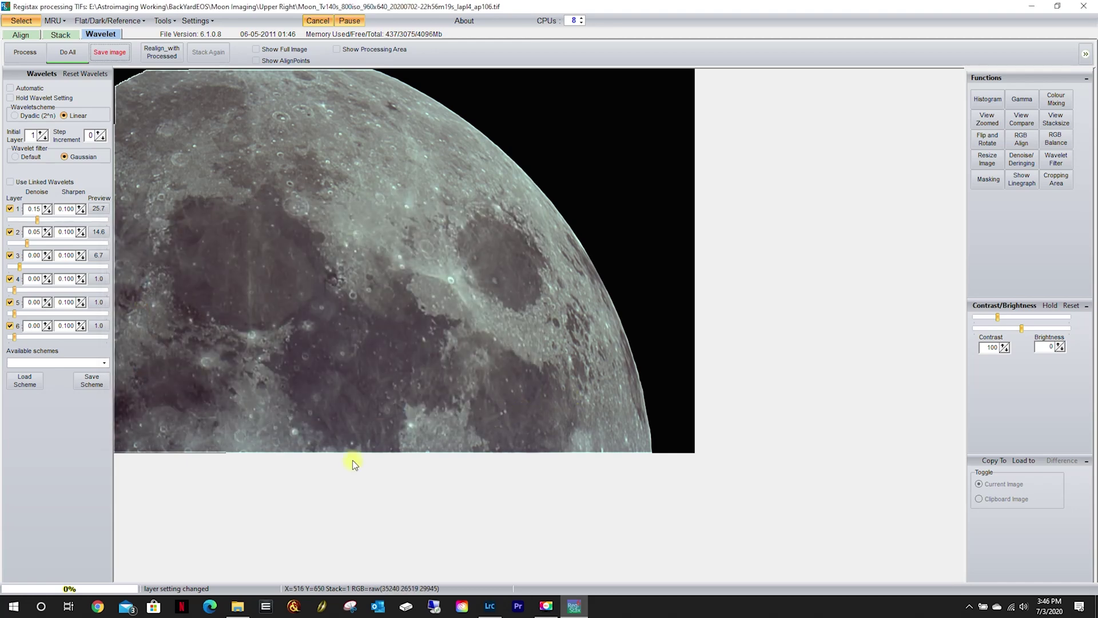
- Switch to File Explorer and locate the saved moon image in the Upper Right folder
{"action": "left_click", "coordinate": [237, 606]}
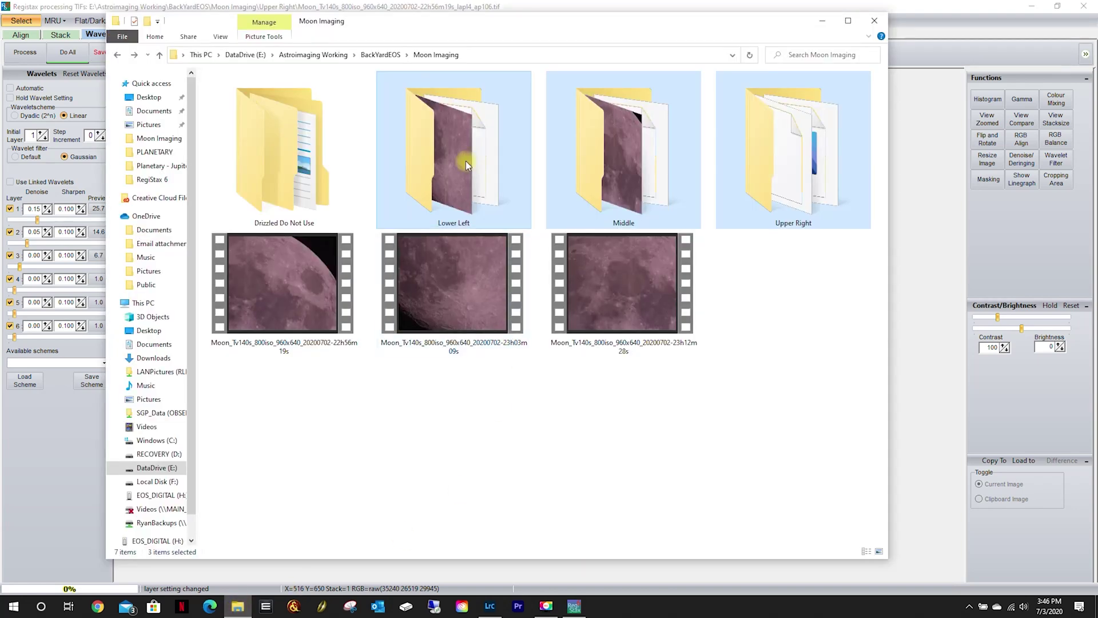
{"action": "left_click", "coordinate": [715, 416]}
{"action": "double_click", "coordinate": [796, 148]}
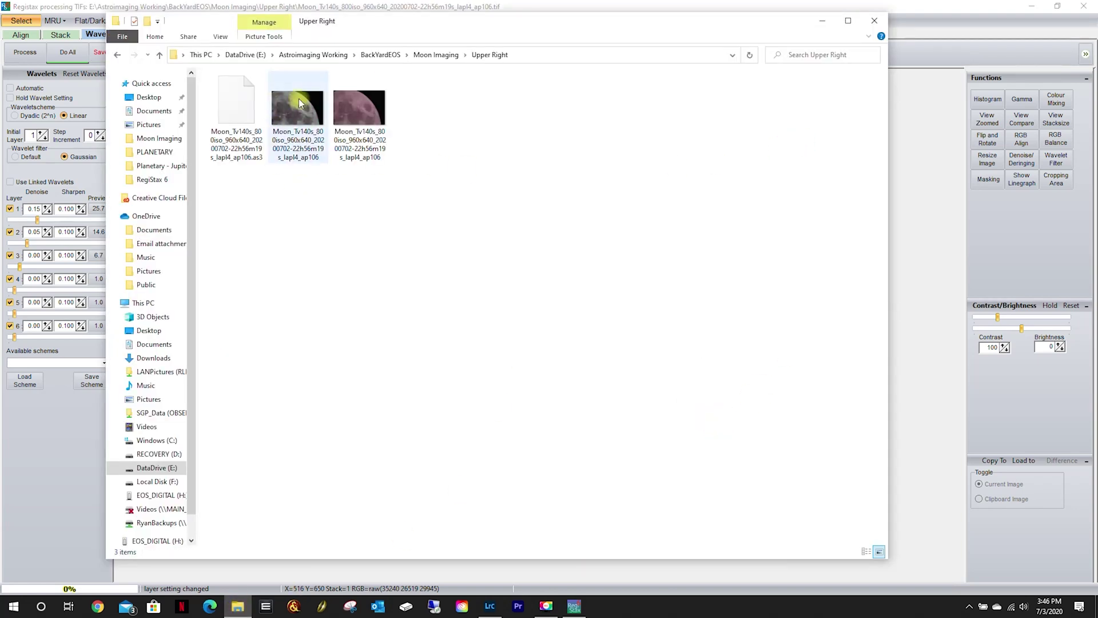
{"action": "left_click", "coordinate": [302, 106]}
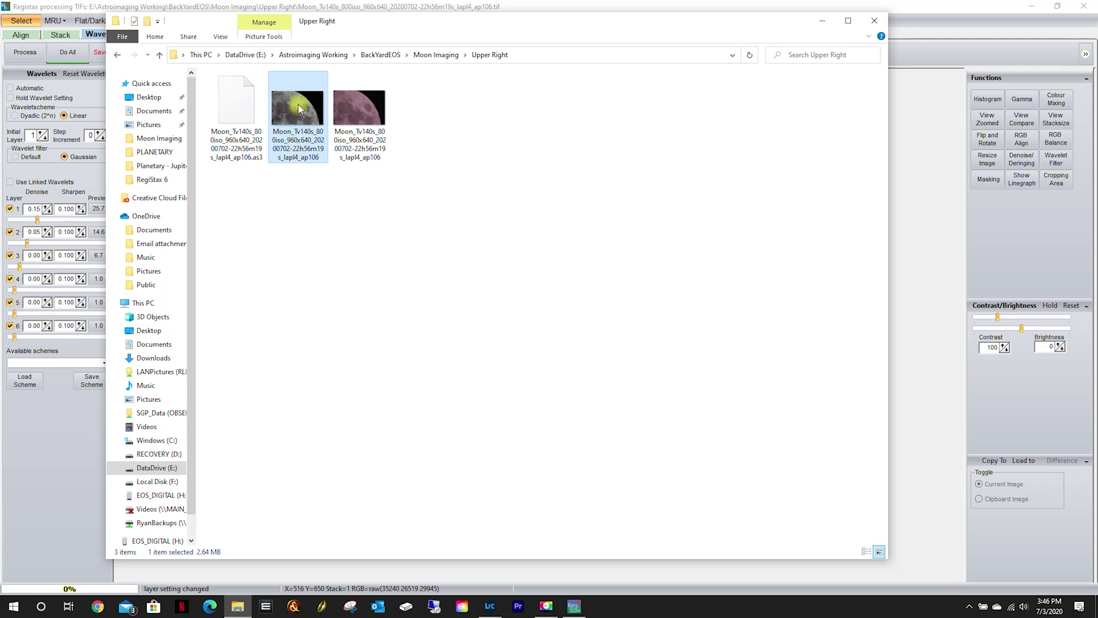
- Check the file types in the Upper Right folder with the Details layout, restore large icons and return to RegiStax
{"action": "left_click", "coordinate": [220, 36]}
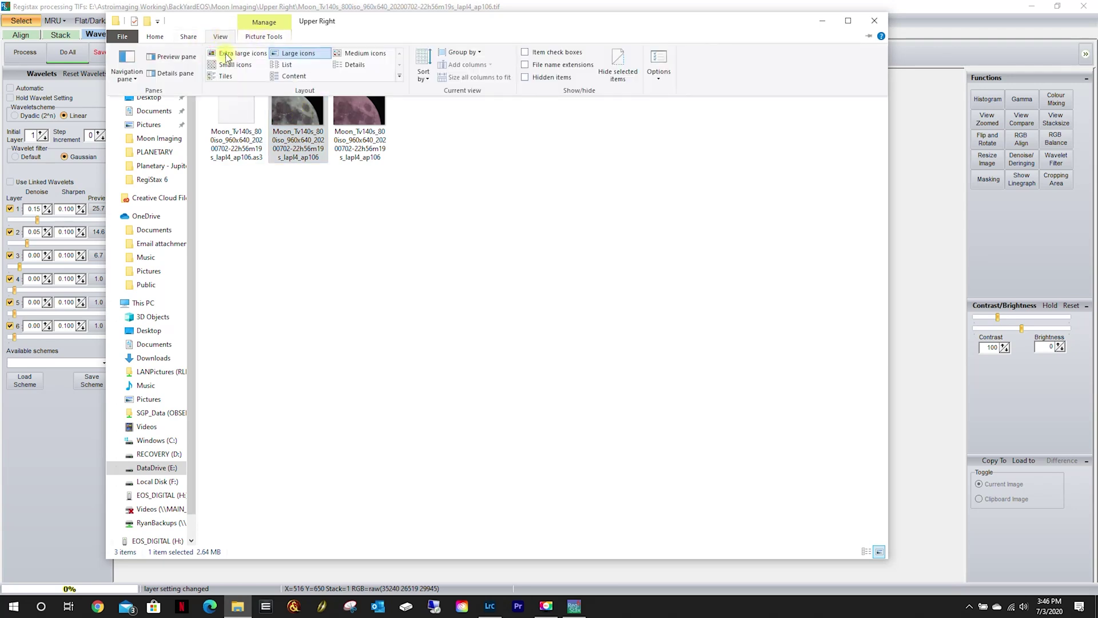
{"action": "left_click", "coordinate": [353, 65]}
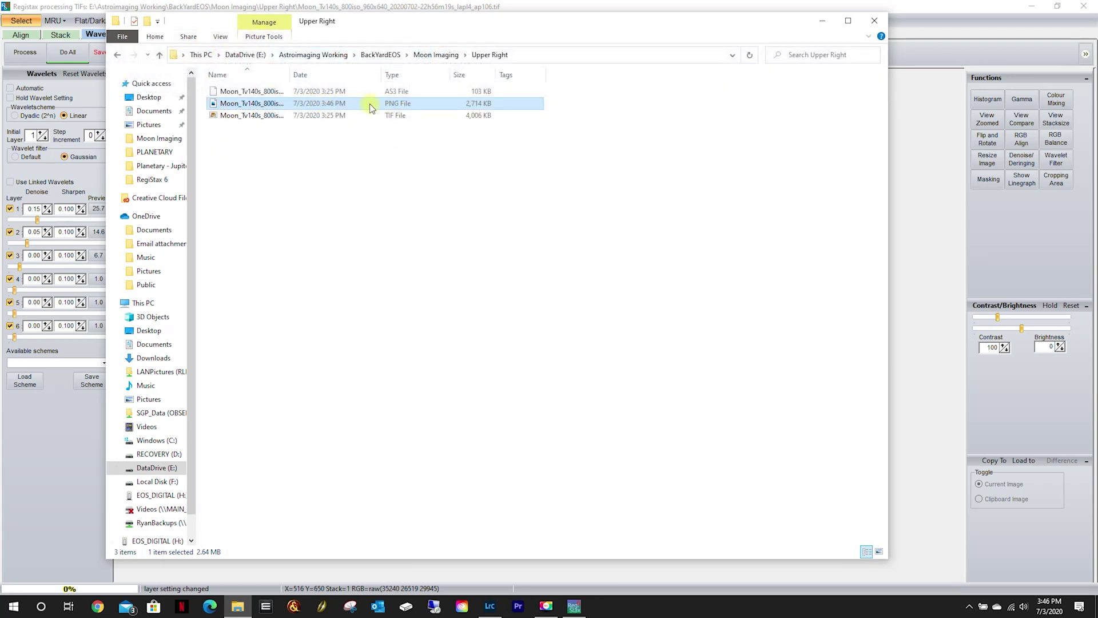
{"action": "left_click", "coordinate": [220, 36]}
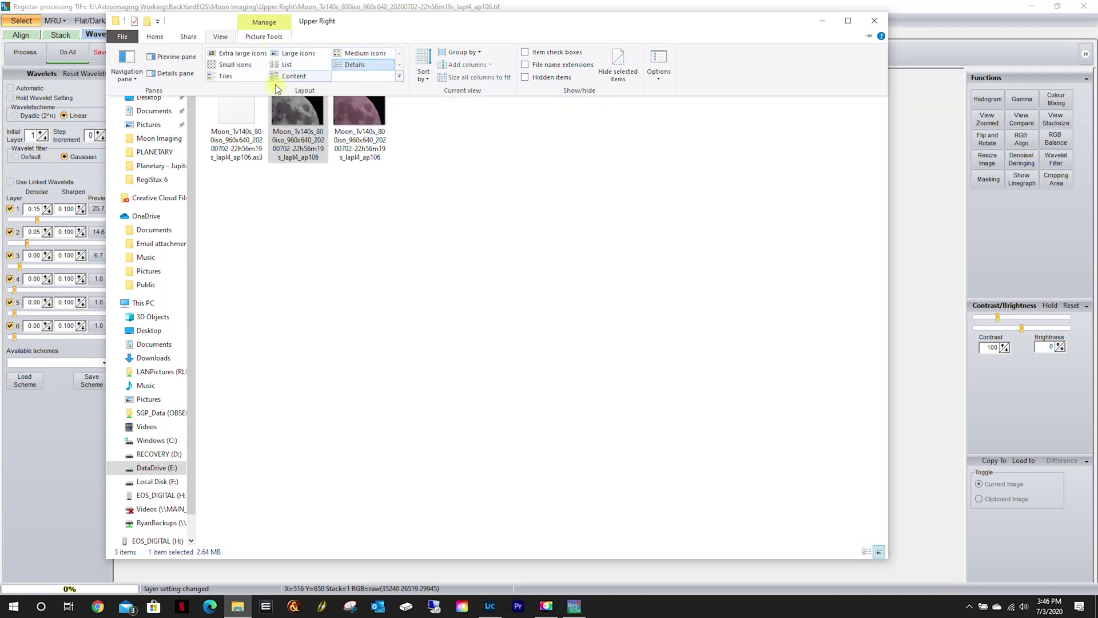
{"action": "left_click", "coordinate": [289, 53]}
{"action": "left_click", "coordinate": [444, 196]}
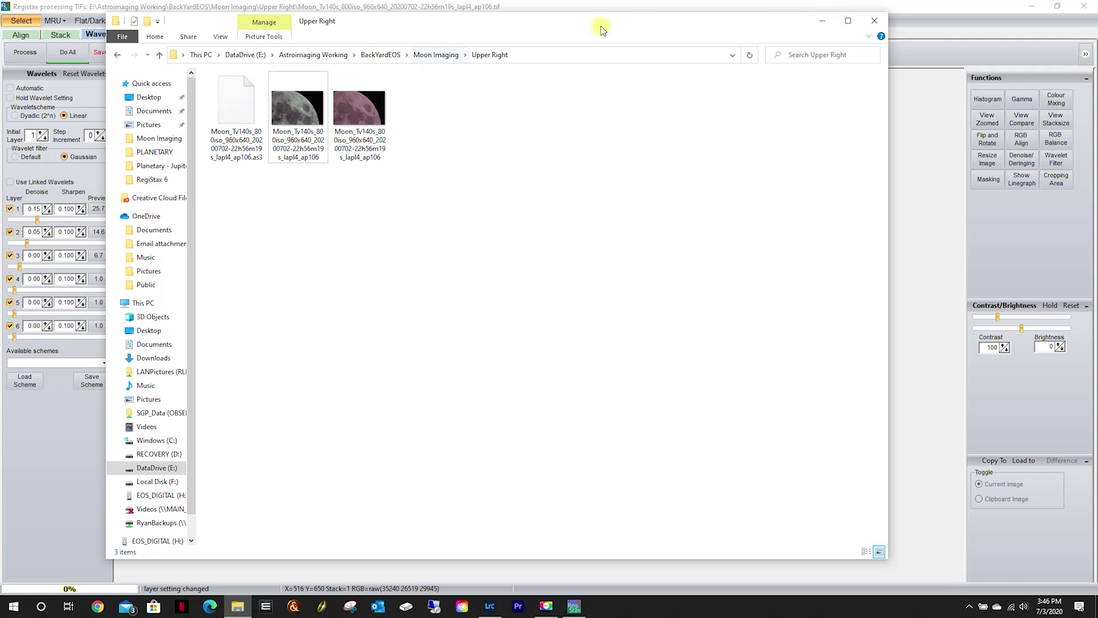
{"action": "left_click", "coordinate": [616, 5]}
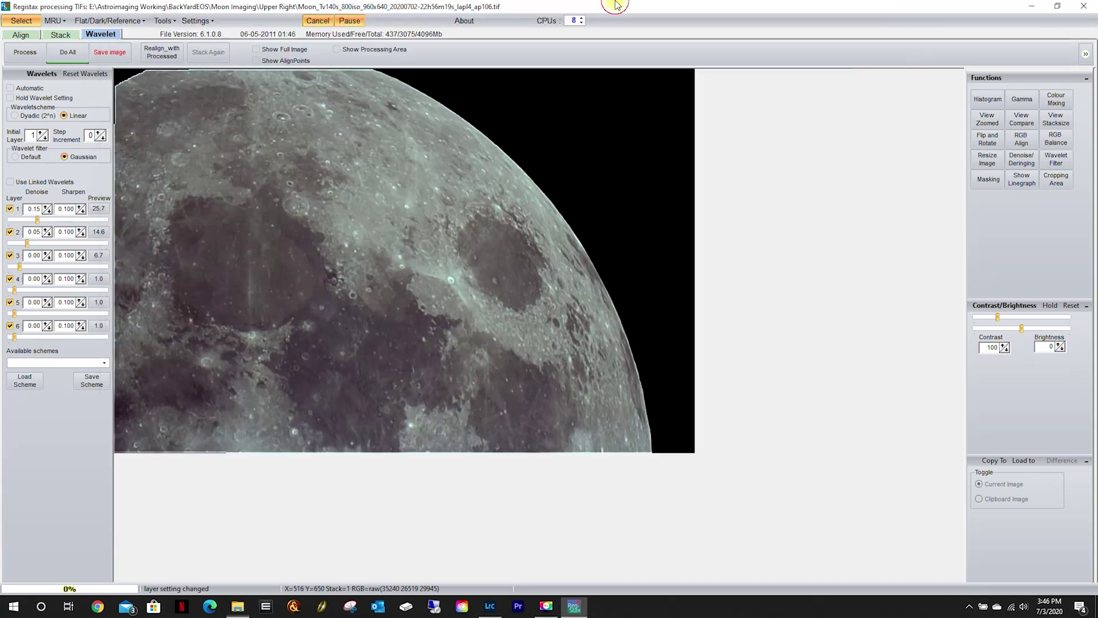
- Open the stacked moon TIFF from the Lower Left folder and load the Moon_Start.rwv wavelet scheme onto it
{"action": "left_click", "coordinate": [23, 21]}
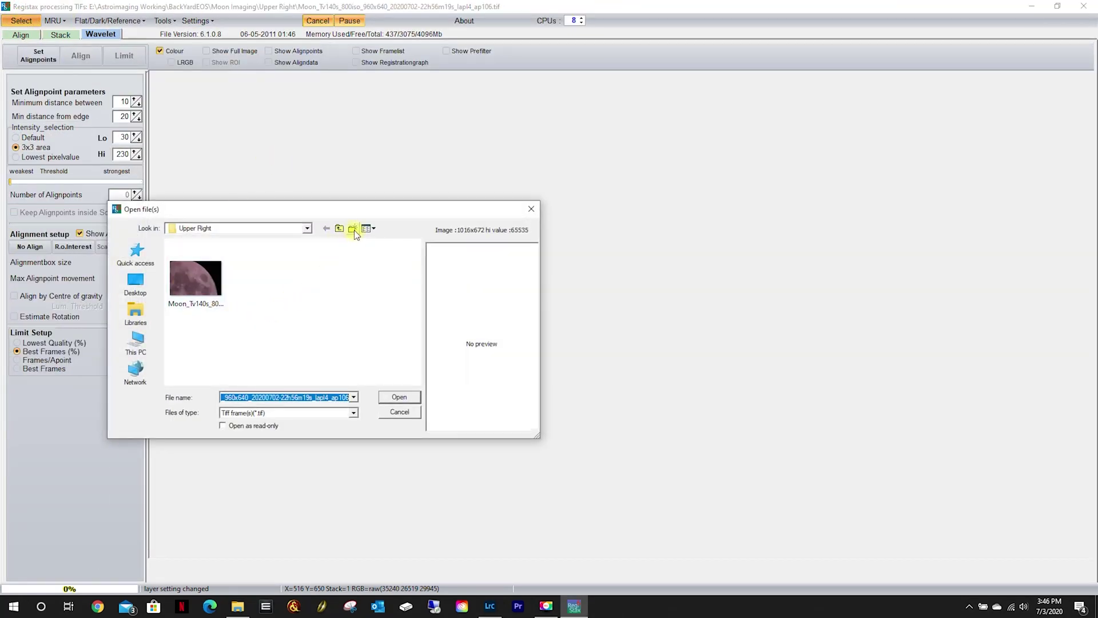
{"action": "left_click", "coordinate": [337, 228]}
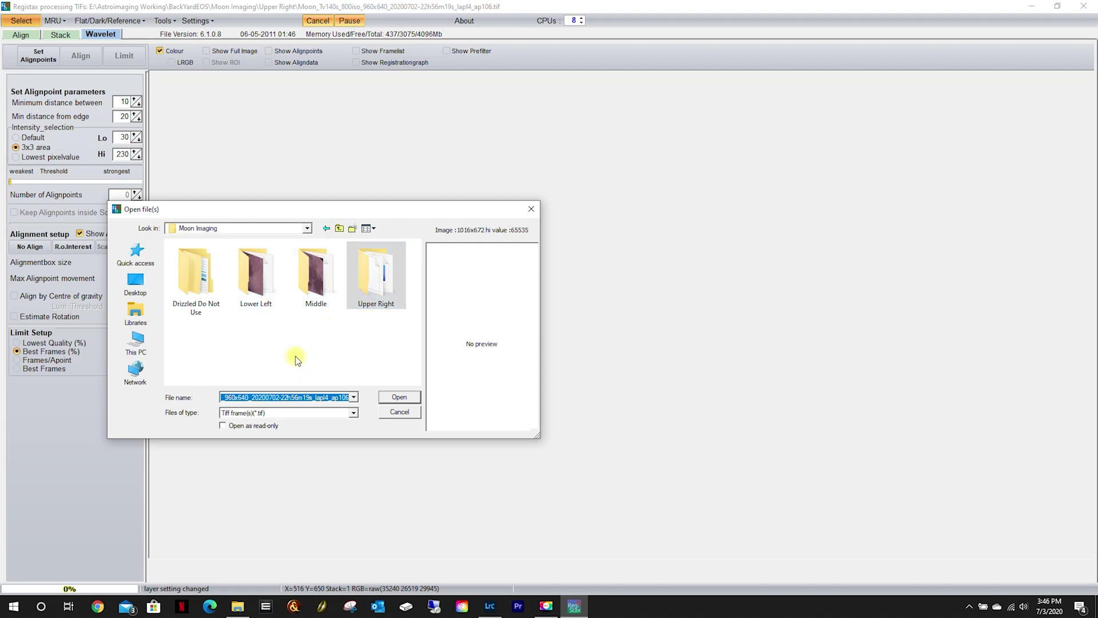
{"action": "double_click", "coordinate": [249, 288]}
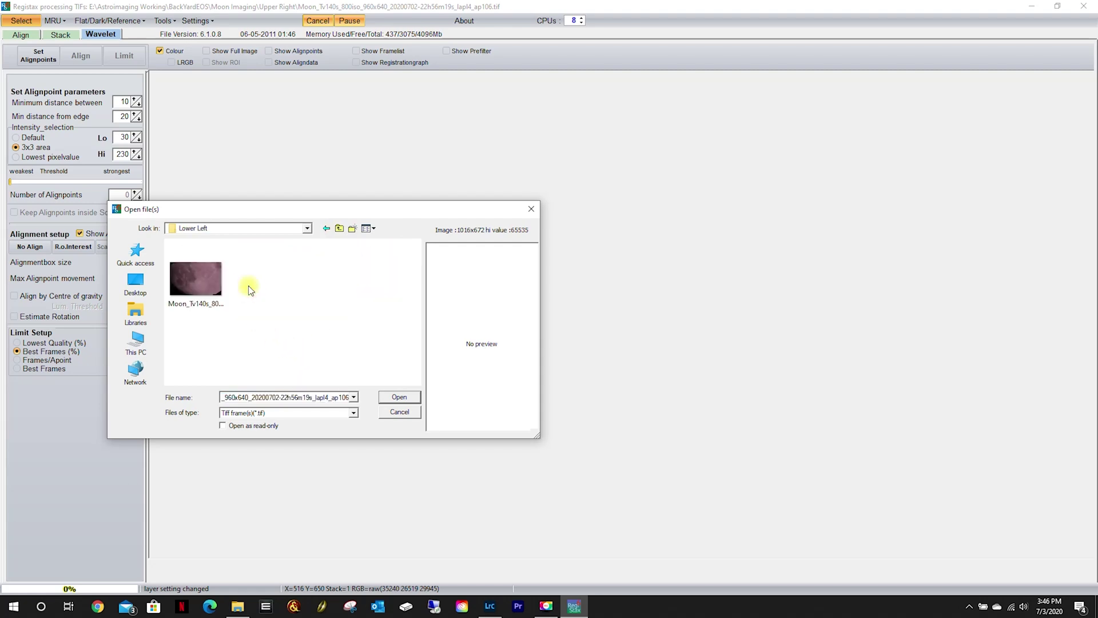
{"action": "double_click", "coordinate": [199, 280]}
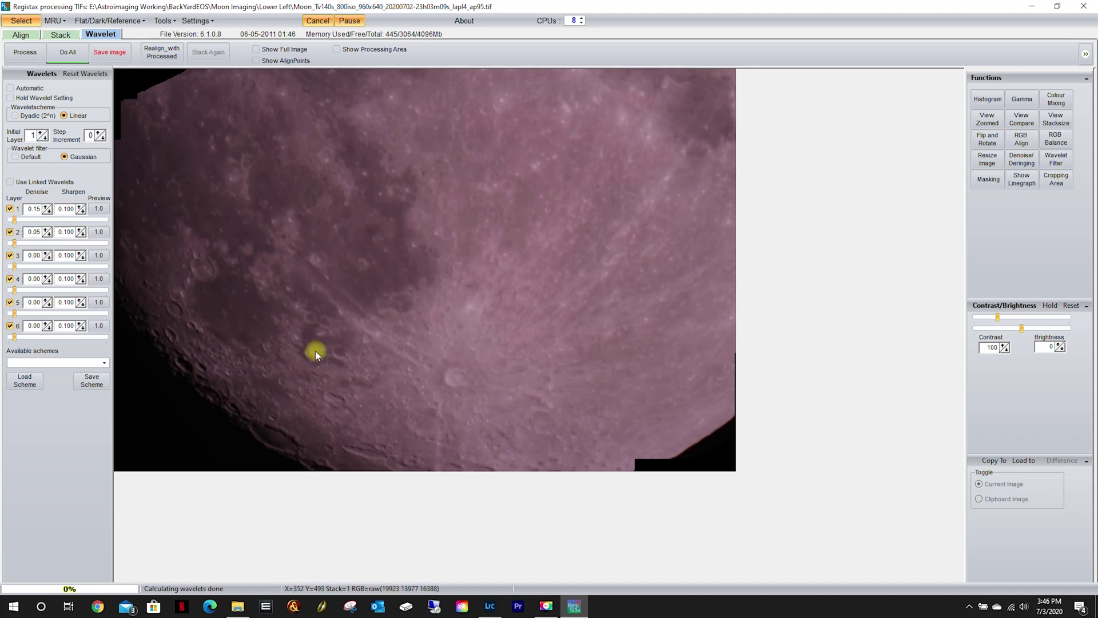
{"action": "left_click", "coordinate": [26, 378]}
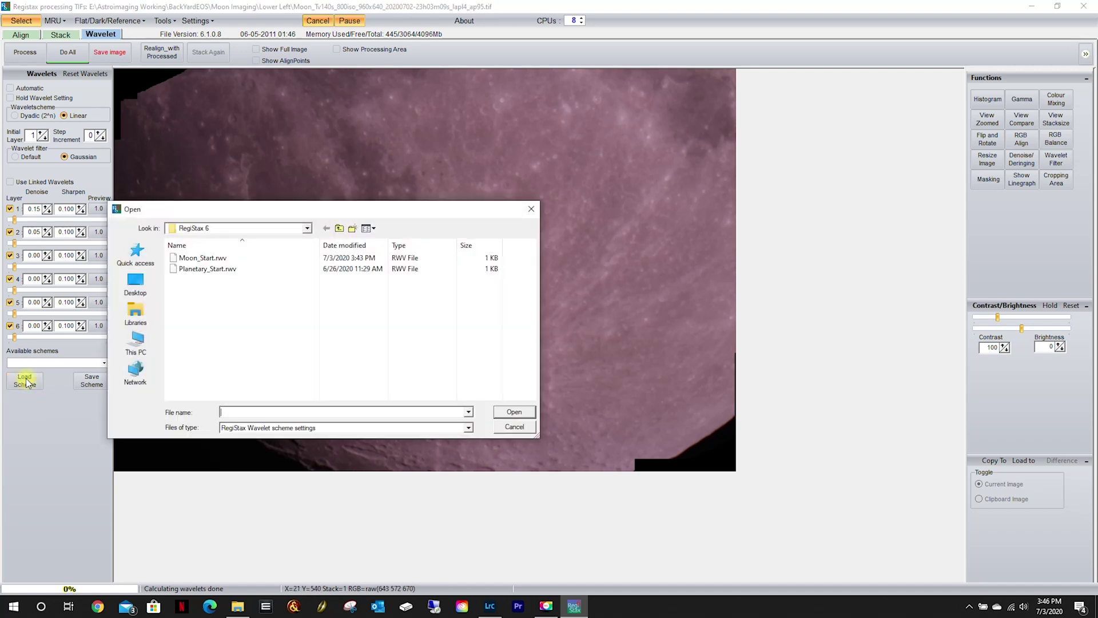
{"action": "double_click", "coordinate": [203, 258]}
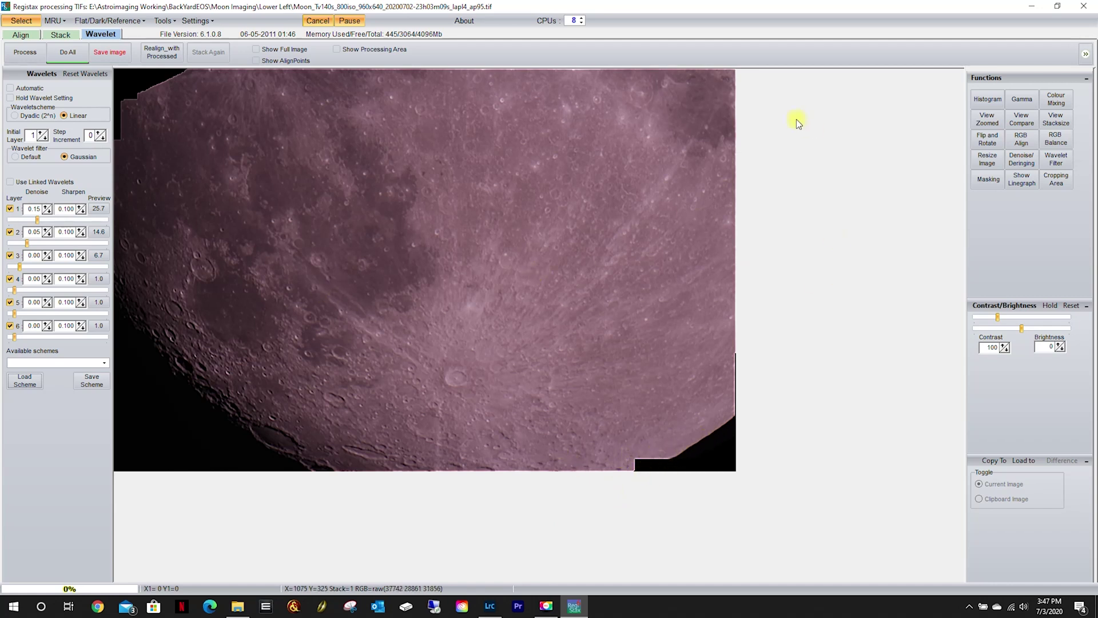
- Stretch the Lower Left image's histogram with the low limit at 10, and again with the high limit at 194
{"action": "left_click", "coordinate": [988, 99]}
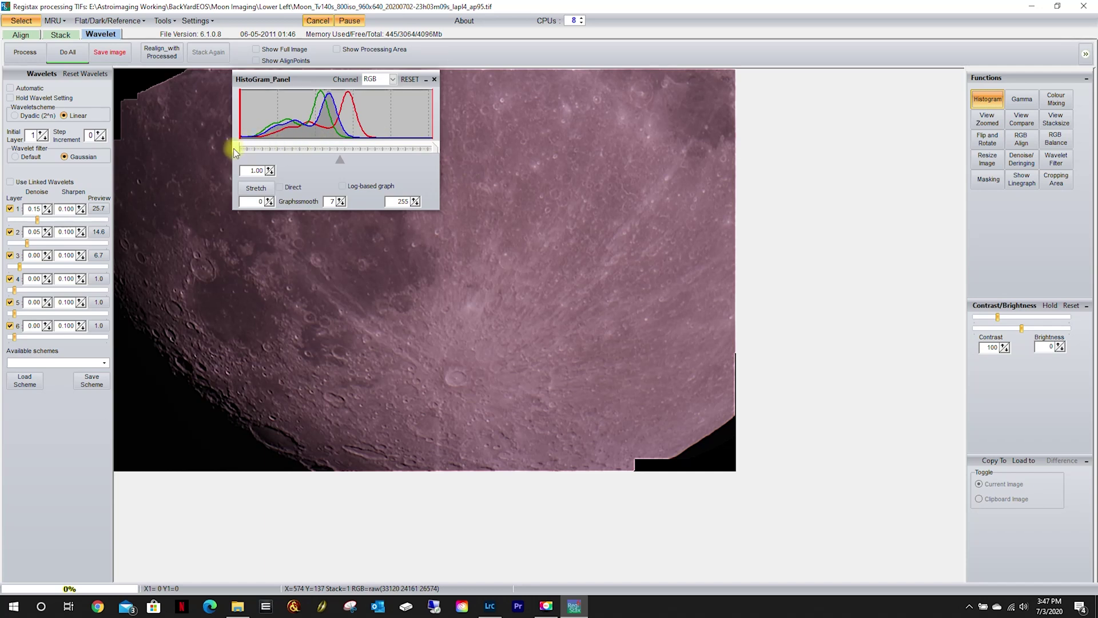
{"action": "left_click_drag", "start_coordinate": [233, 149], "coordinate": [245, 149]}
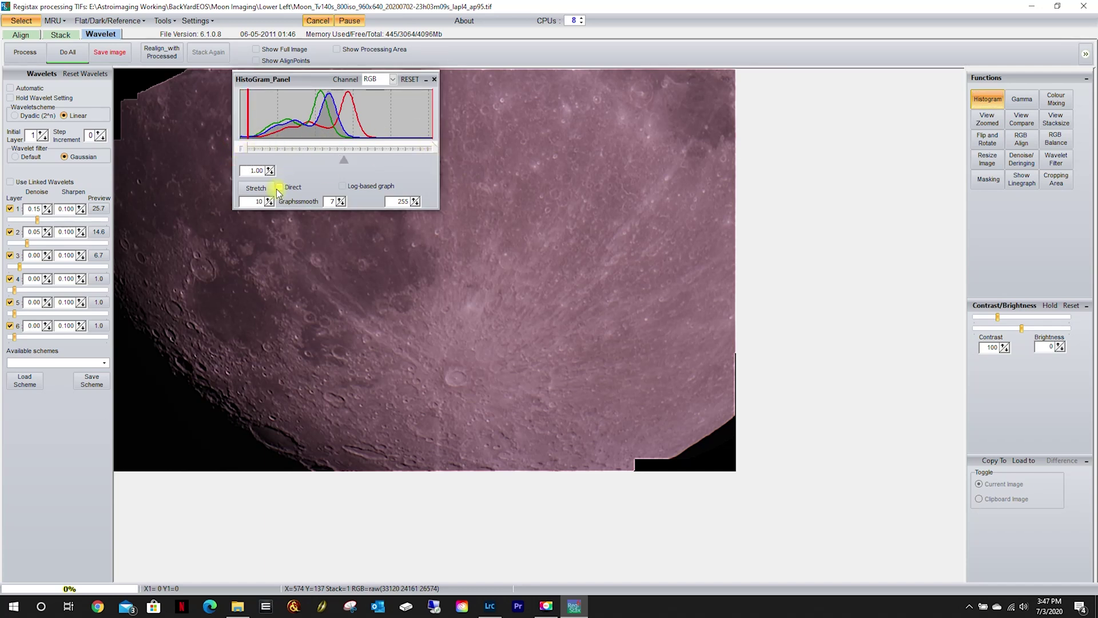
{"action": "left_click", "coordinate": [256, 187]}
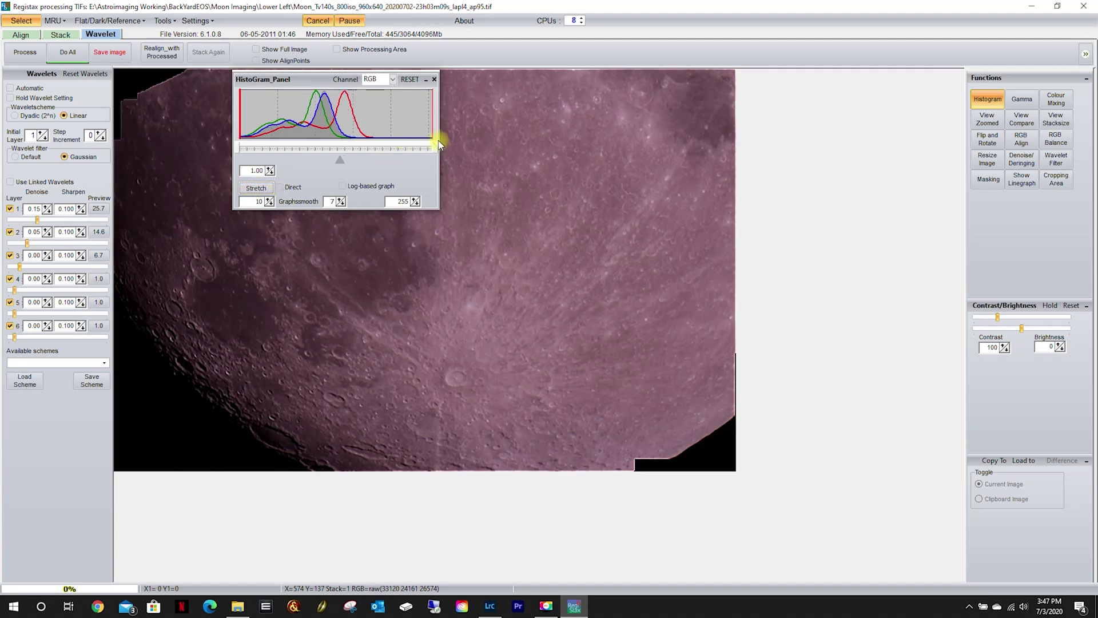
{"action": "left_click_drag", "start_coordinate": [434, 150], "coordinate": [389, 147]}
{"action": "left_click", "coordinate": [255, 188]}
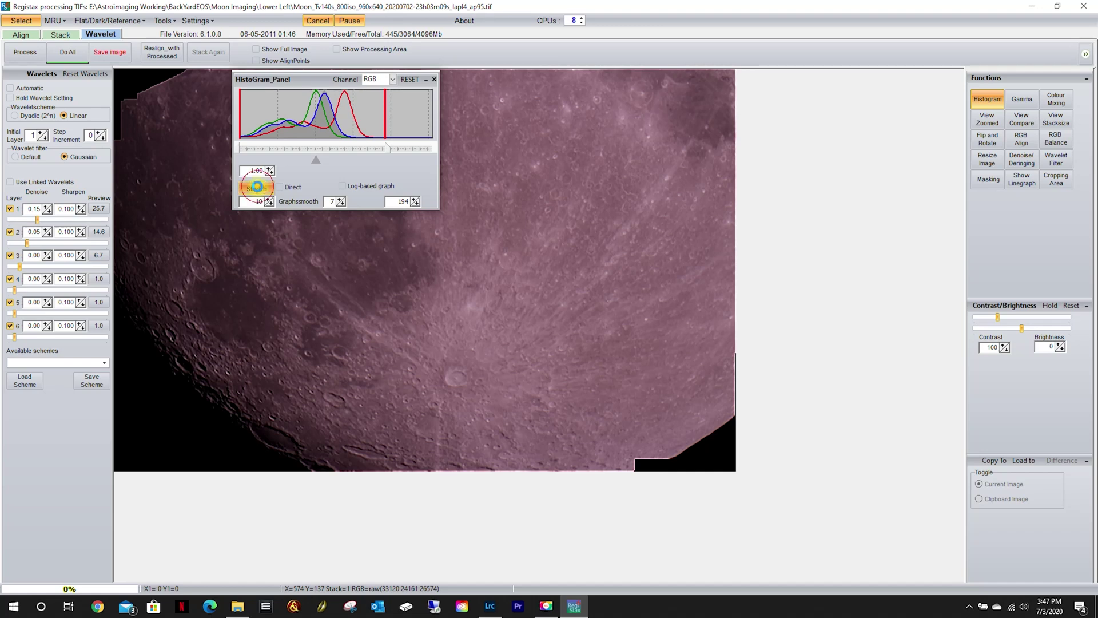
{"action": "left_click", "coordinate": [434, 79]}
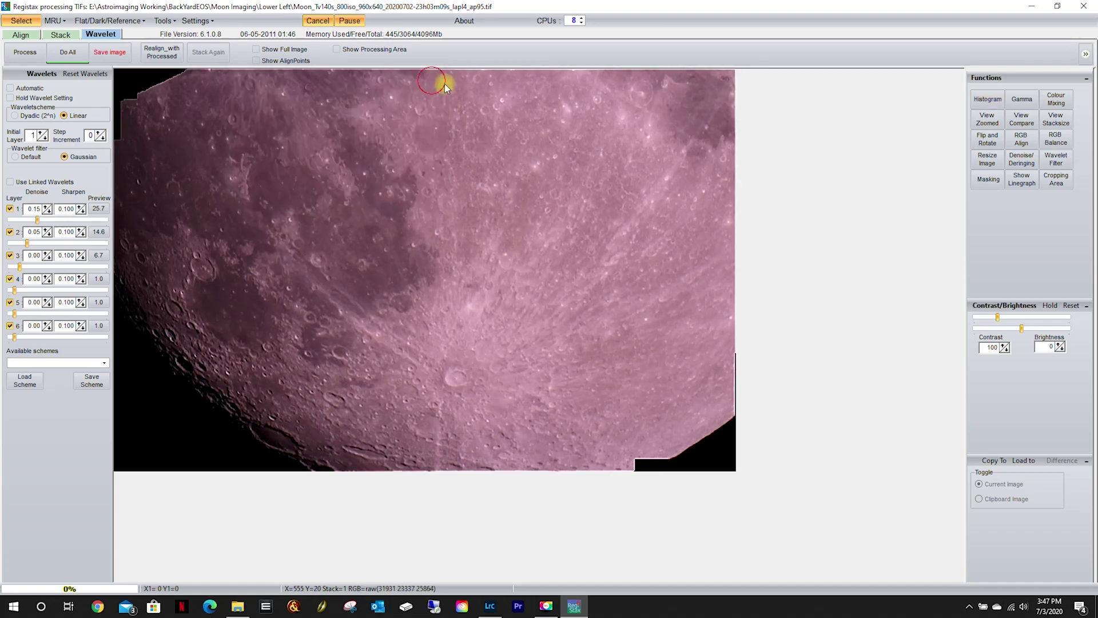
- Auto-balance the image's RGB channels and save it as a 16-bit RGB PNG in the Lower Left folder, keeping the suggested name
{"action": "left_click", "coordinate": [1055, 138]}
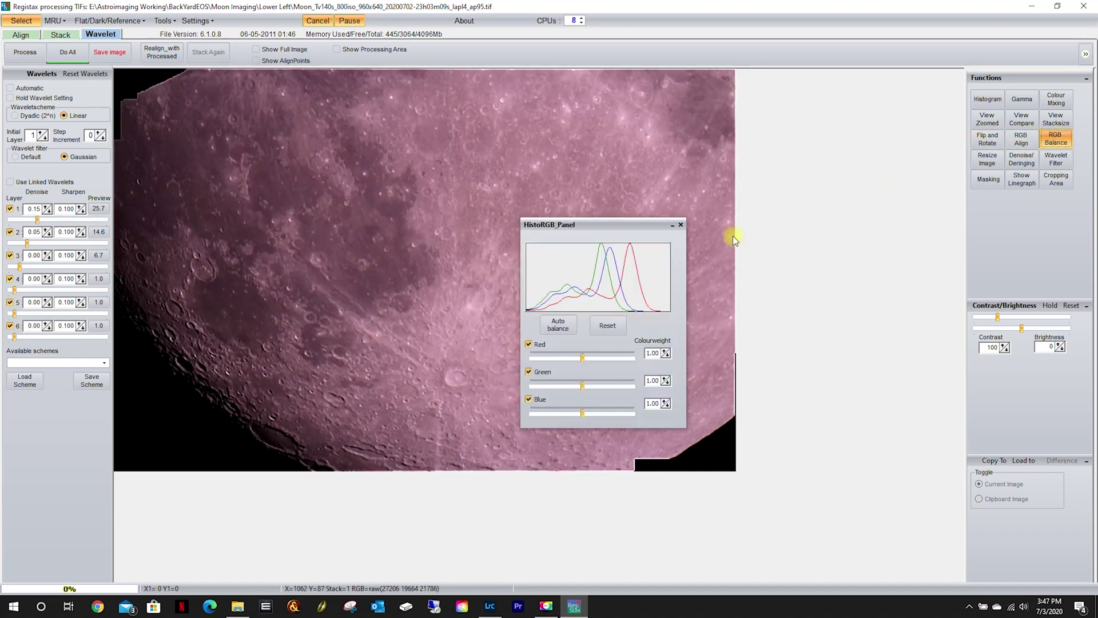
{"action": "left_click", "coordinate": [554, 326]}
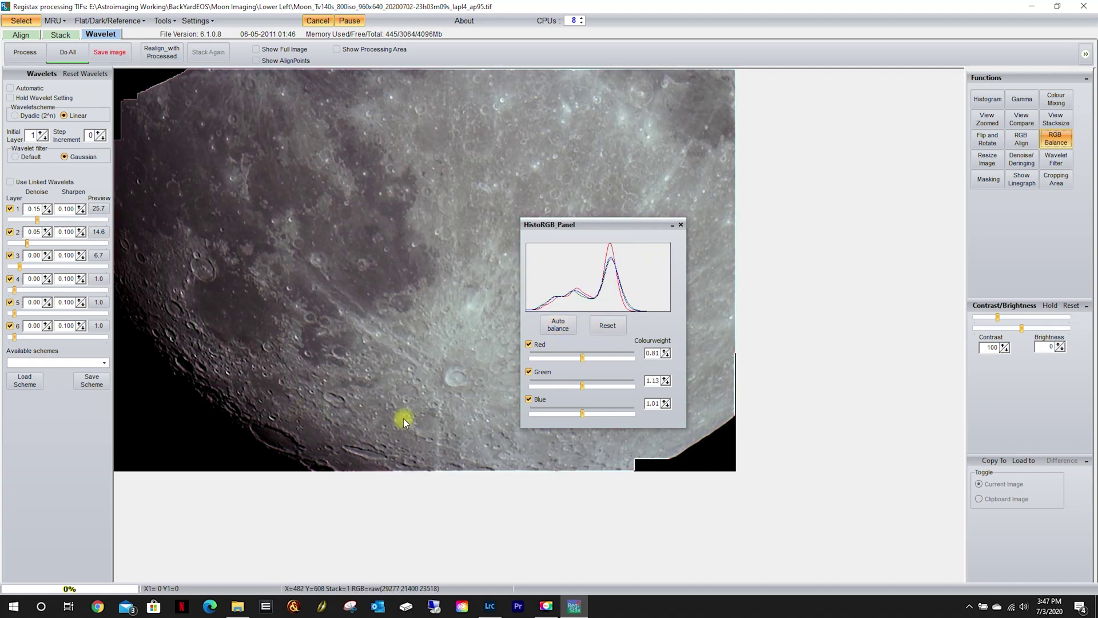
{"action": "left_click", "coordinate": [681, 223]}
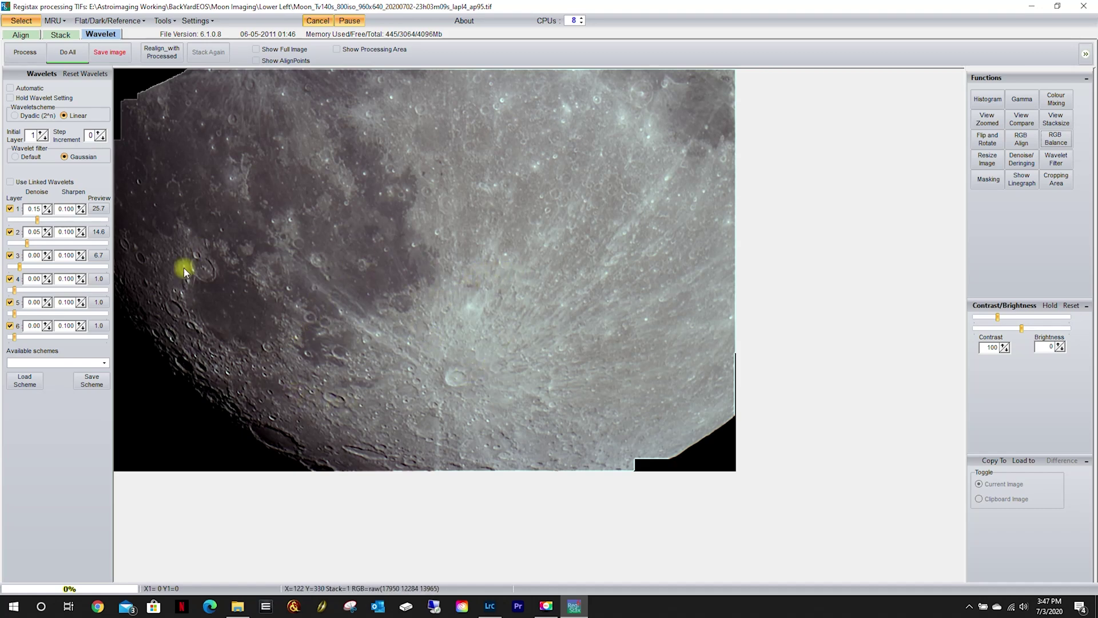
{"action": "left_click", "coordinate": [110, 52]}
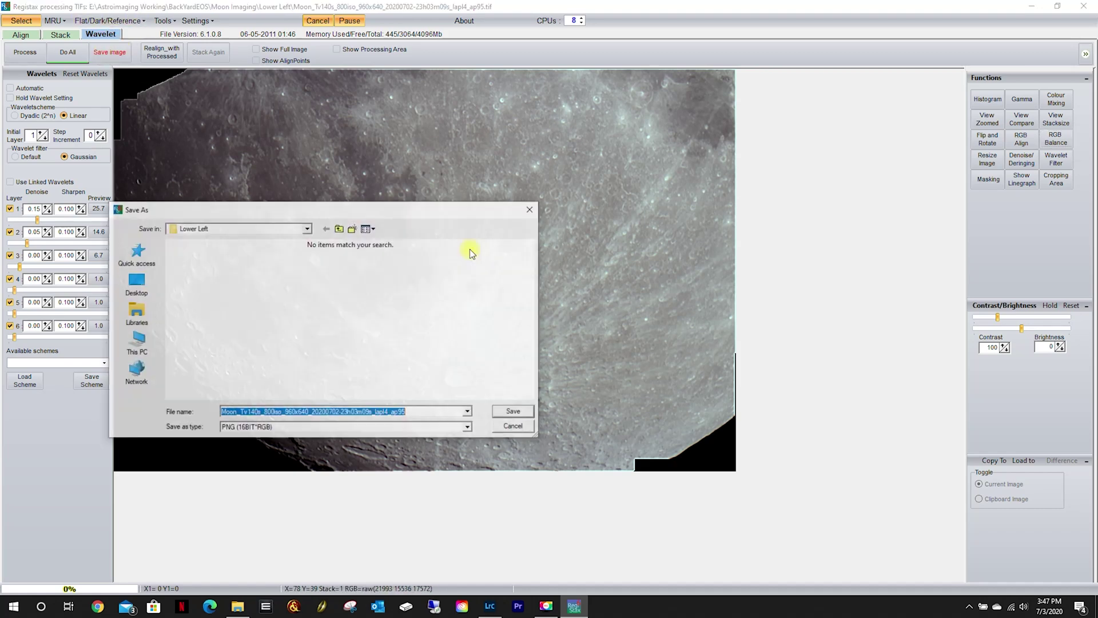
{"action": "left_click", "coordinate": [512, 413]}
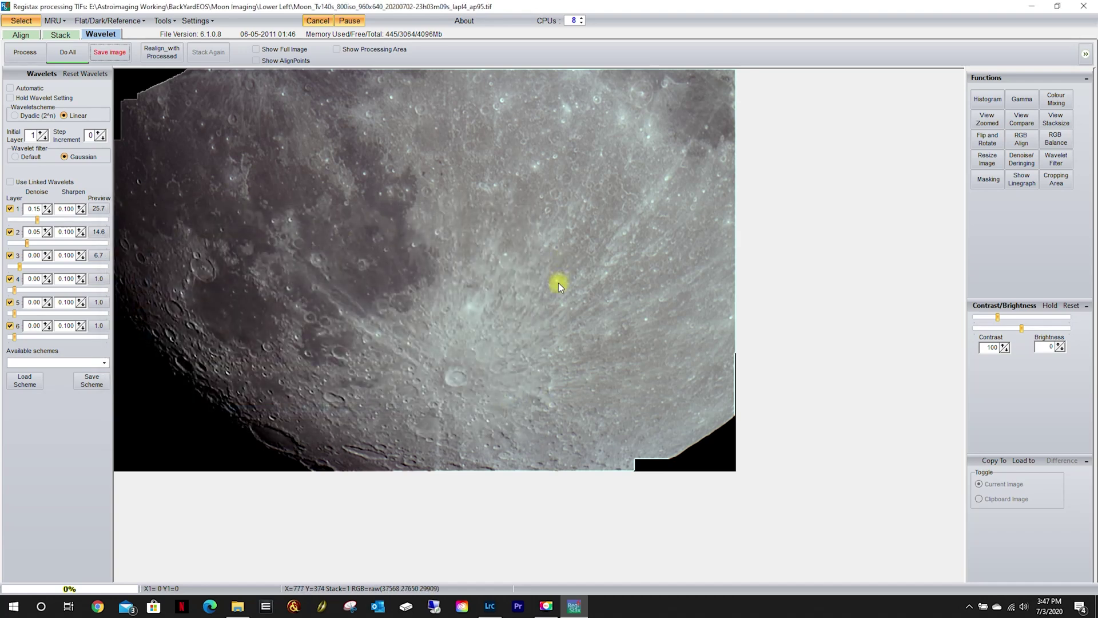
- Open the stacked moon TIFF from the Middle folder inside Moon Imaging
{"action": "left_click", "coordinate": [14, 20]}
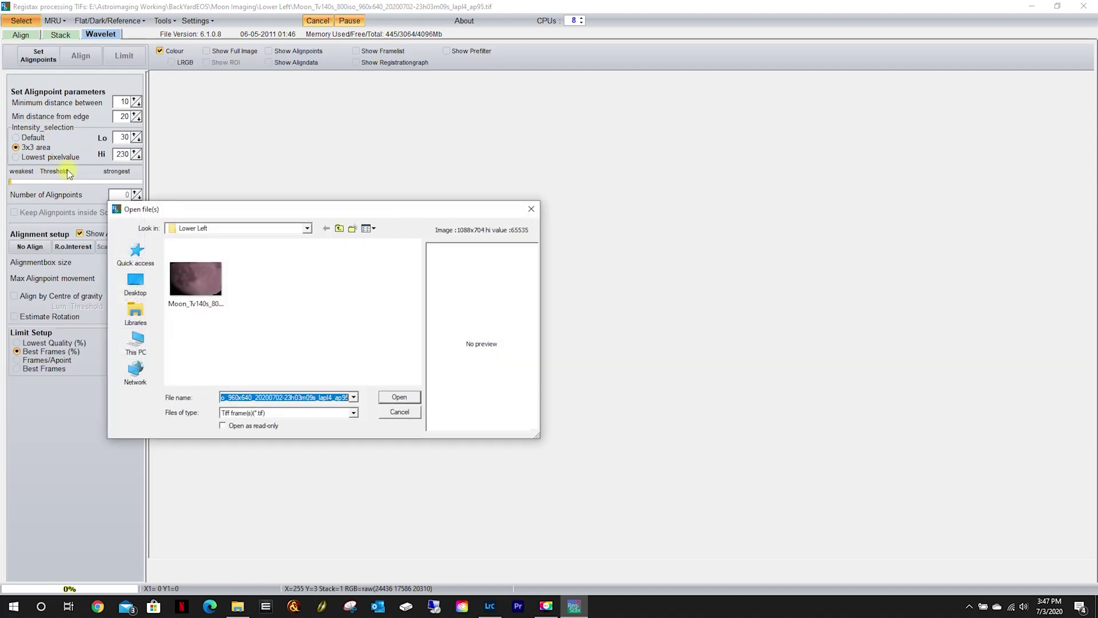
{"action": "left_click", "coordinate": [339, 229]}
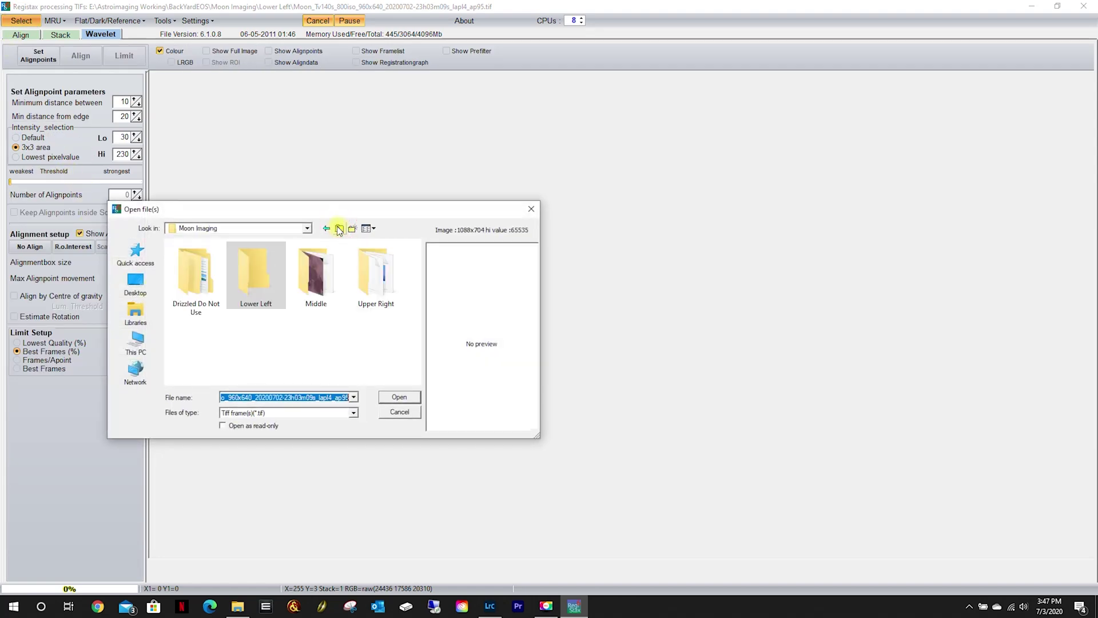
{"action": "left_click", "coordinate": [312, 286]}
{"action": "double_click", "coordinate": [313, 286]}
{"action": "double_click", "coordinate": [199, 280]}
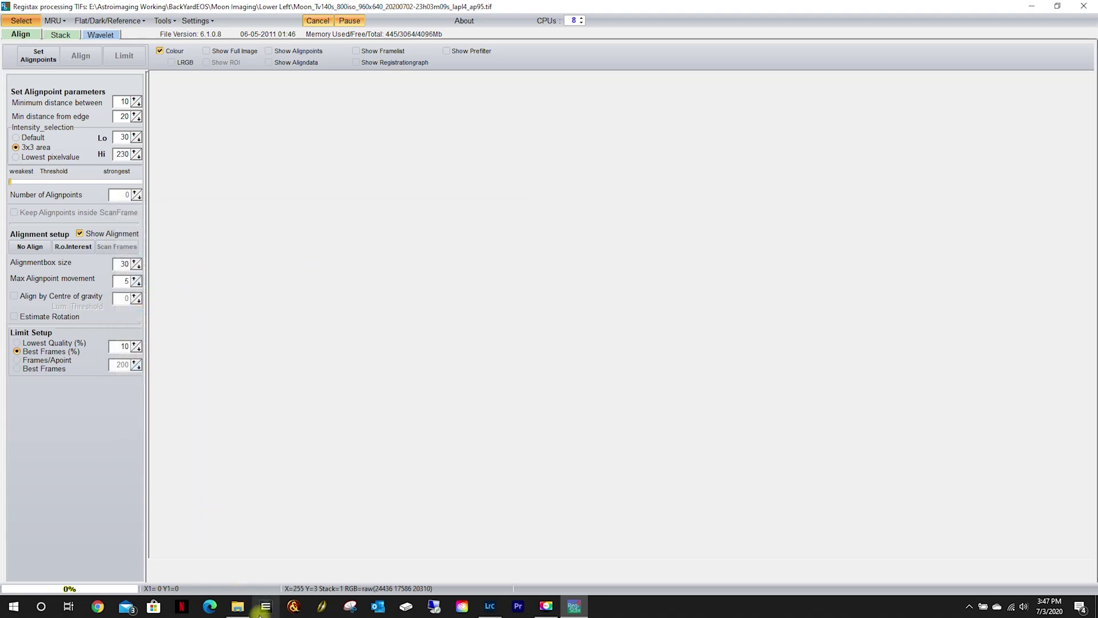
- Check the Lower Left folder in File Explorer for the saved moon image and return to RegiStax
{"action": "left_click", "coordinate": [237, 606]}
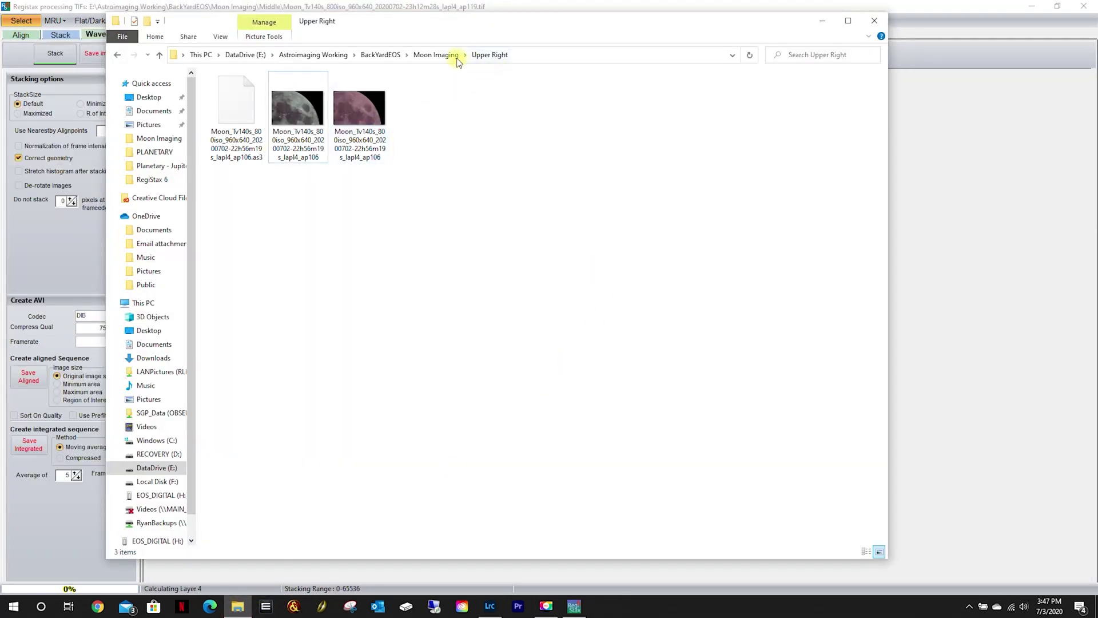
{"action": "left_click", "coordinate": [435, 55]}
{"action": "left_click", "coordinate": [444, 175]}
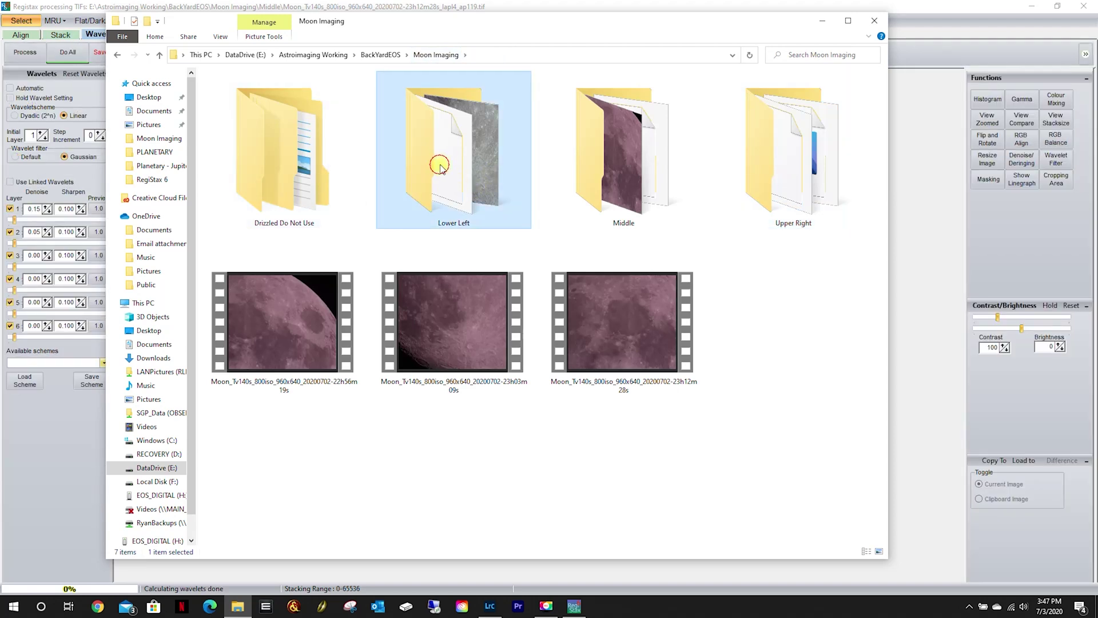
{"action": "double_click", "coordinate": [444, 173]}
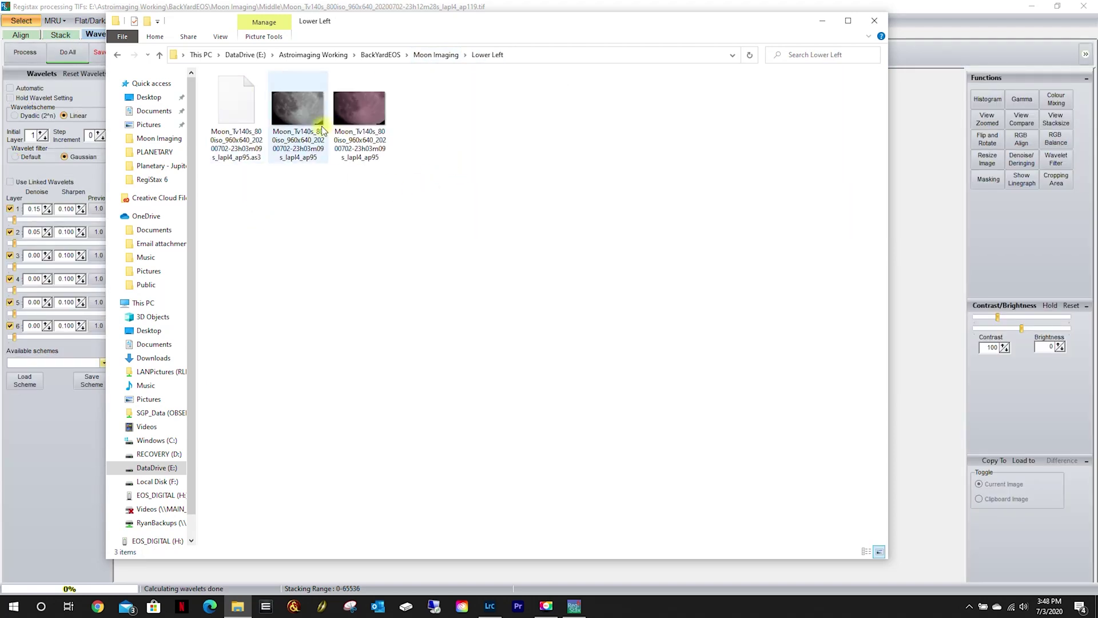
{"action": "left_click", "coordinate": [898, 6]}
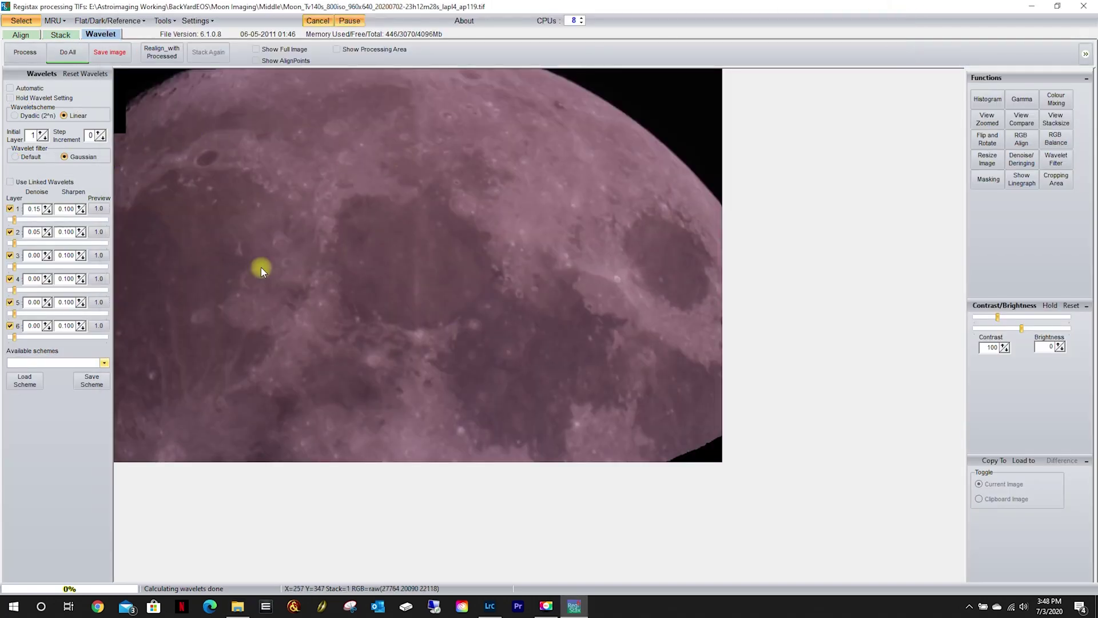
- Load the Moon_Start.rwv wavelet scheme onto the Middle image and stretch its histogram between limits 26 and 194
{"action": "left_click", "coordinate": [40, 384]}
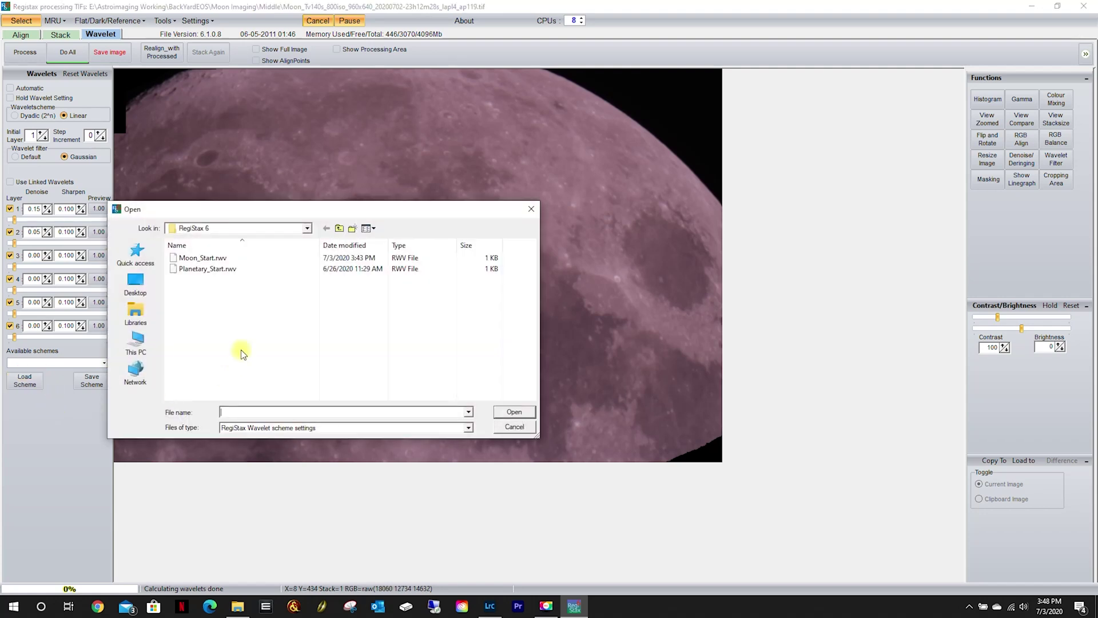
{"action": "double_click", "coordinate": [223, 254]}
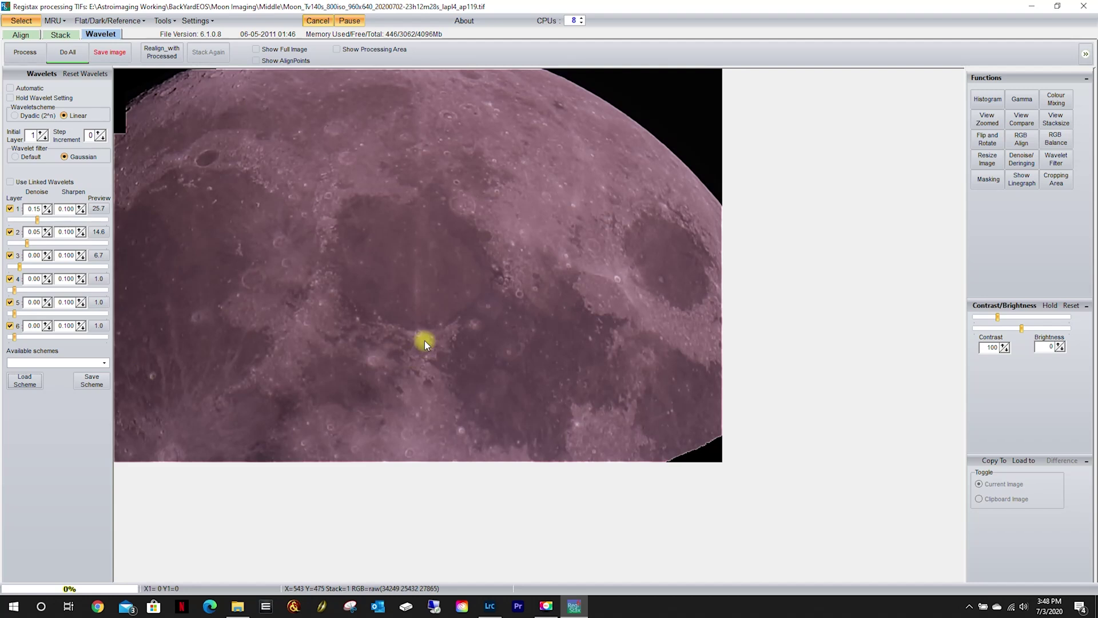
{"action": "left_click", "coordinate": [987, 99]}
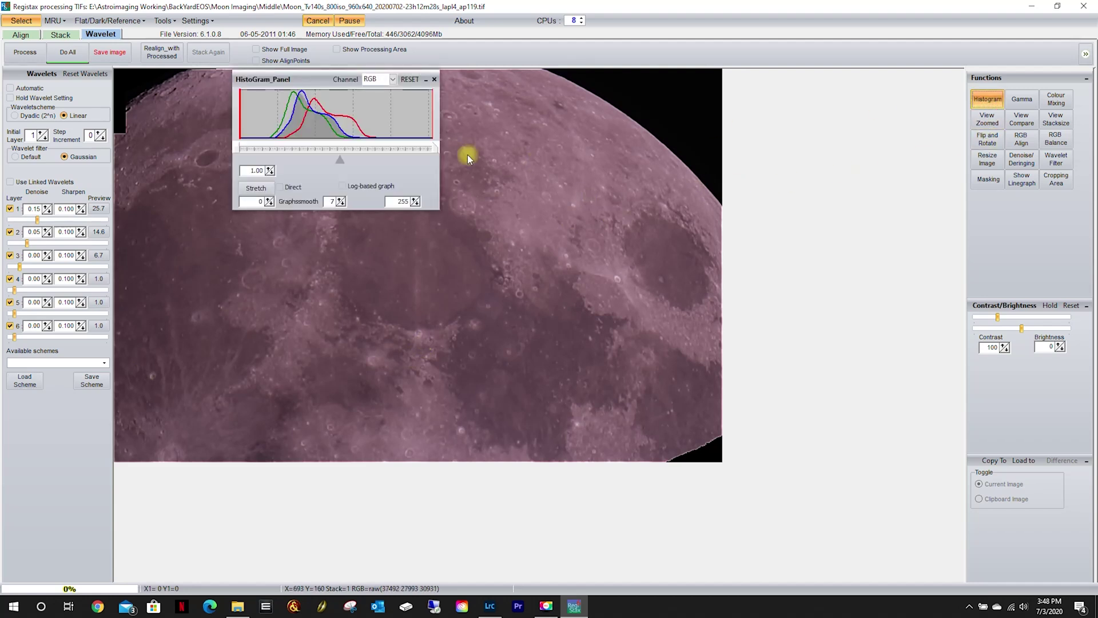
{"action": "left_click_drag", "start_coordinate": [239, 147], "coordinate": [258, 145]}
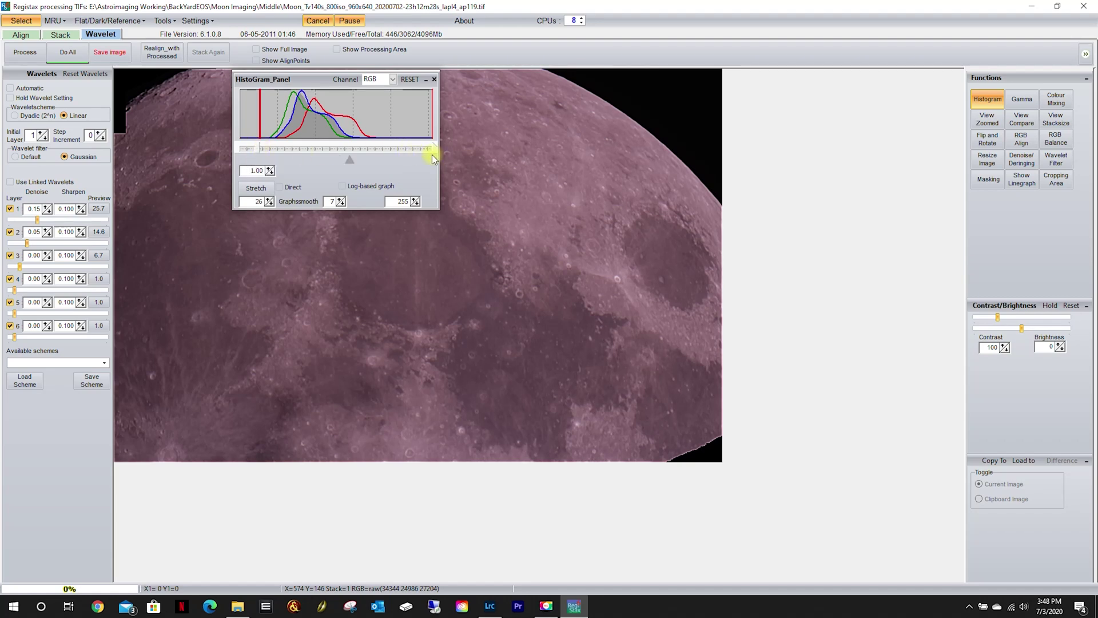
{"action": "left_click_drag", "start_coordinate": [436, 146], "coordinate": [390, 147]}
{"action": "left_click", "coordinate": [257, 187]}
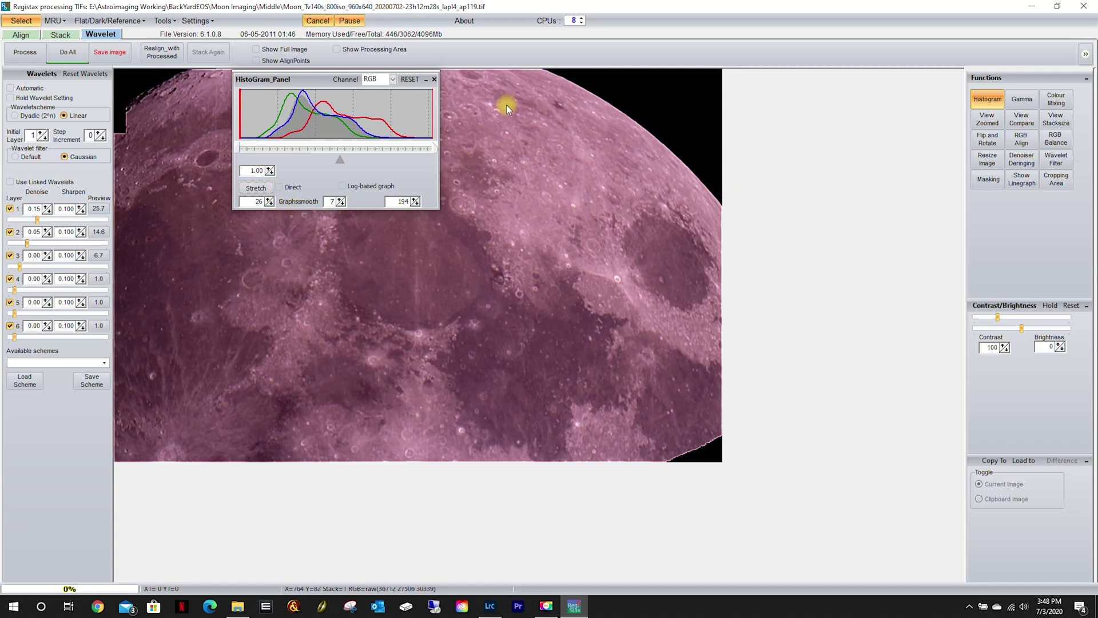
{"action": "left_click", "coordinate": [434, 79]}
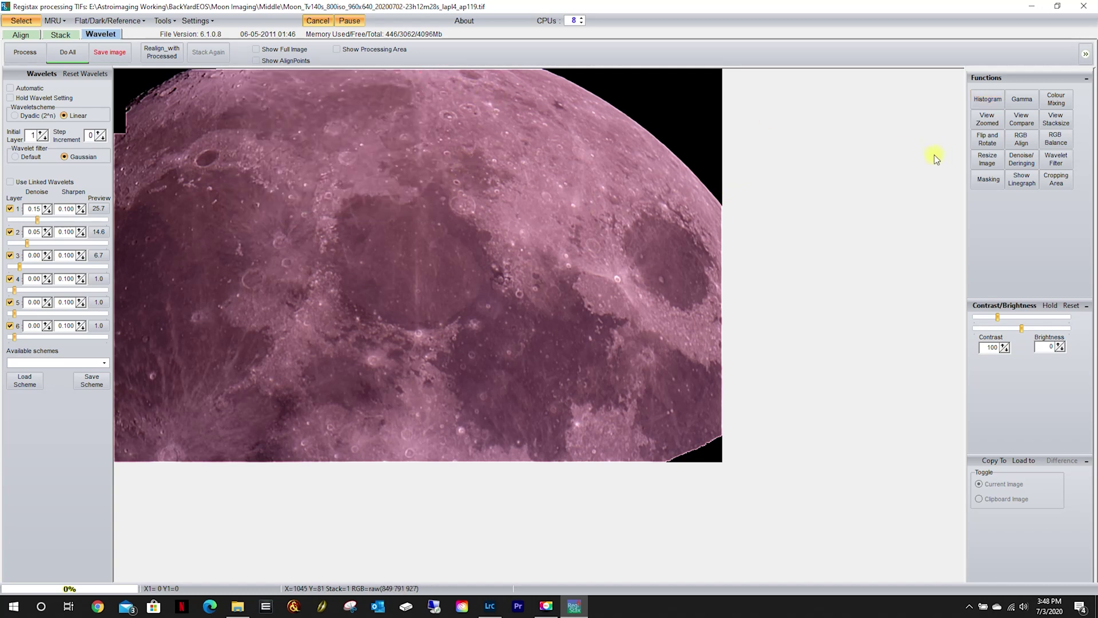
- Auto-balance the RGB channels and save the image as a 16-bit RGB PNG in the Middle folder, keeping the suggested name
{"action": "left_click", "coordinate": [1051, 138]}
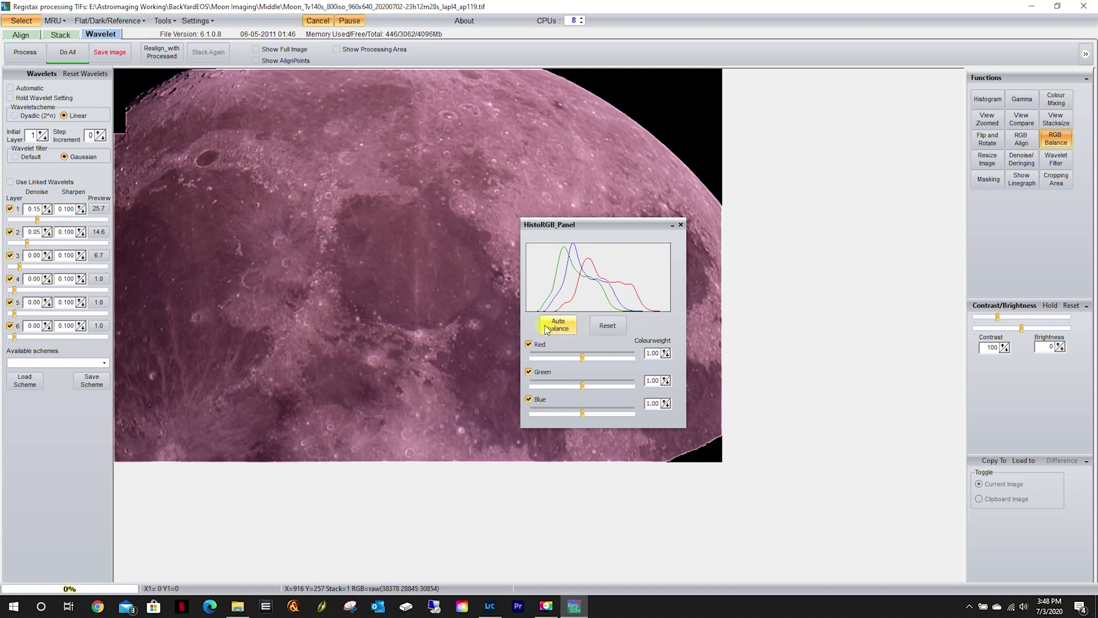
{"action": "left_click", "coordinate": [554, 328]}
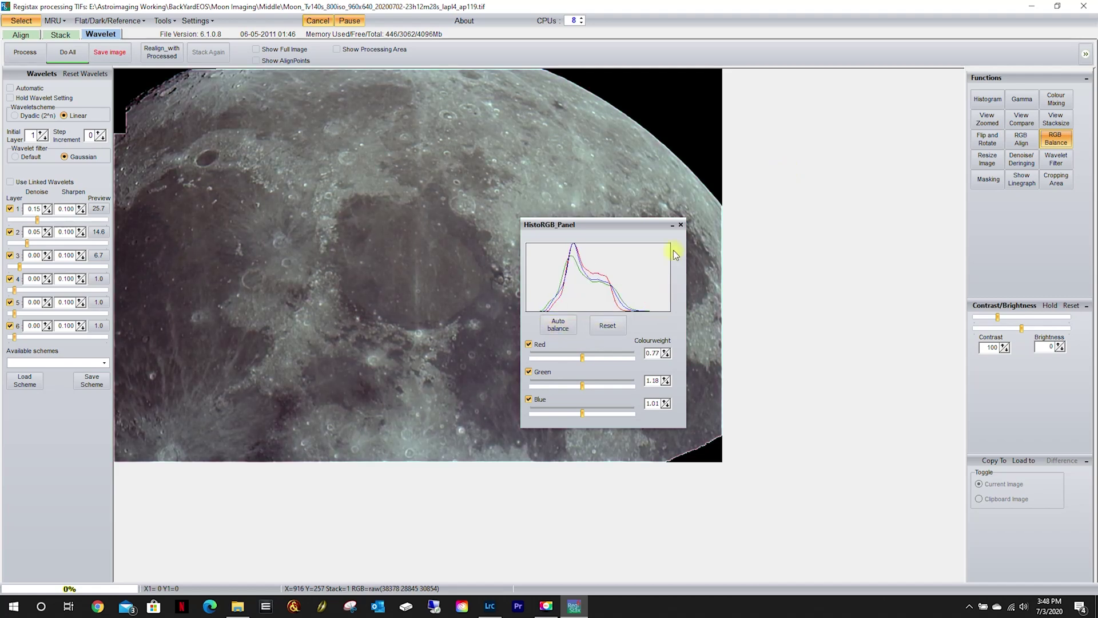
{"action": "left_click", "coordinate": [681, 224]}
{"action": "left_click", "coordinate": [109, 52]}
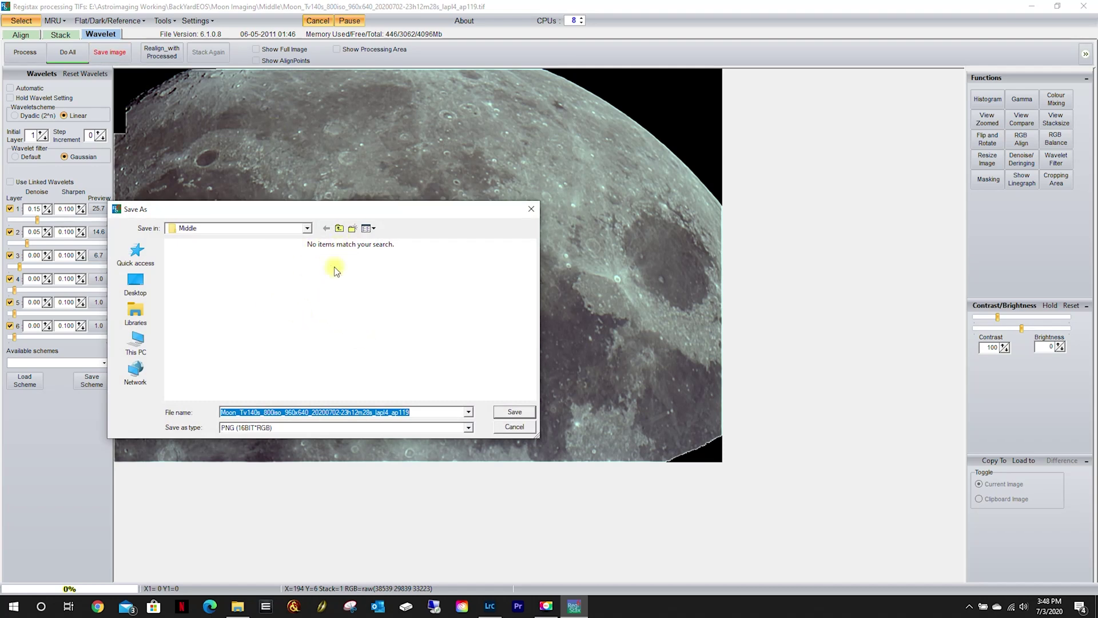
{"action": "left_click", "coordinate": [510, 412]}
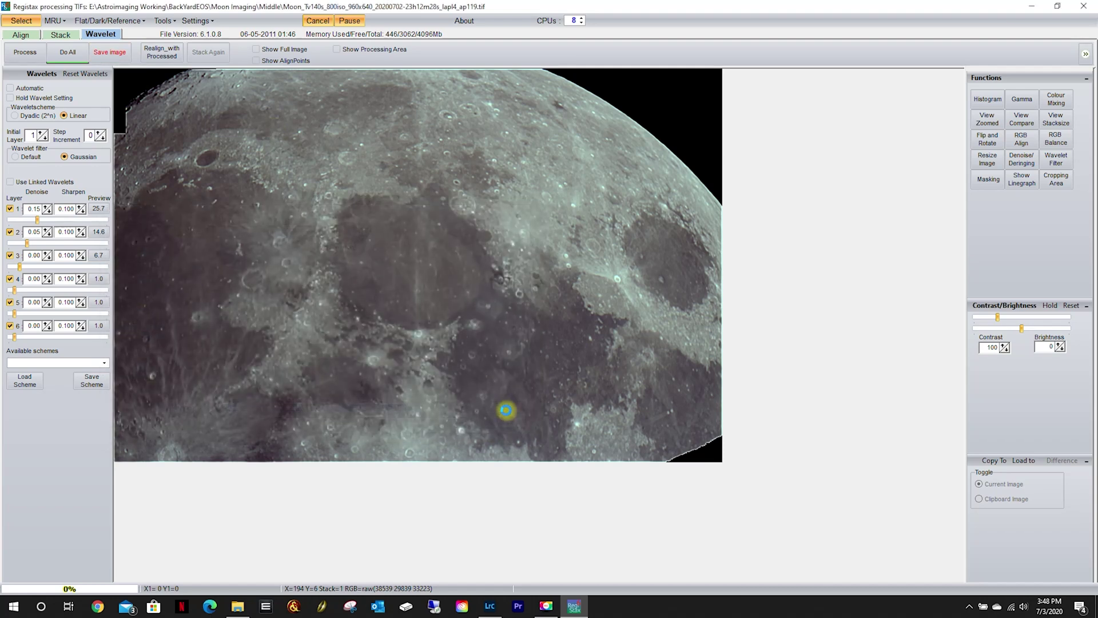
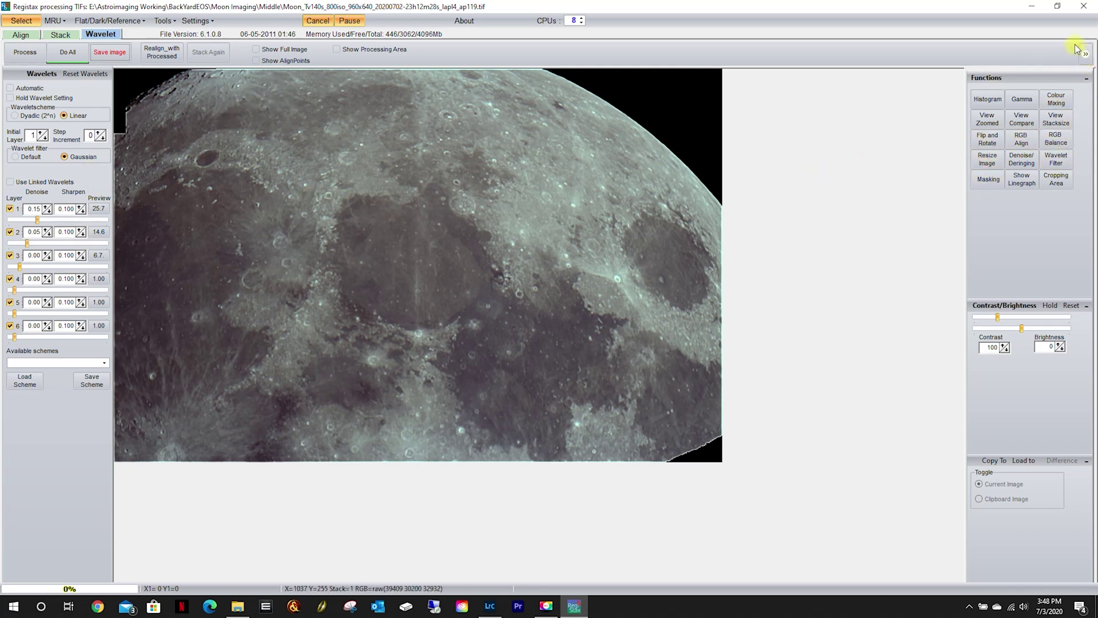
- Close RegiStax and go to the Moon Imaging folder in File Explorer
{"action": "left_click", "coordinate": [1085, 6]}
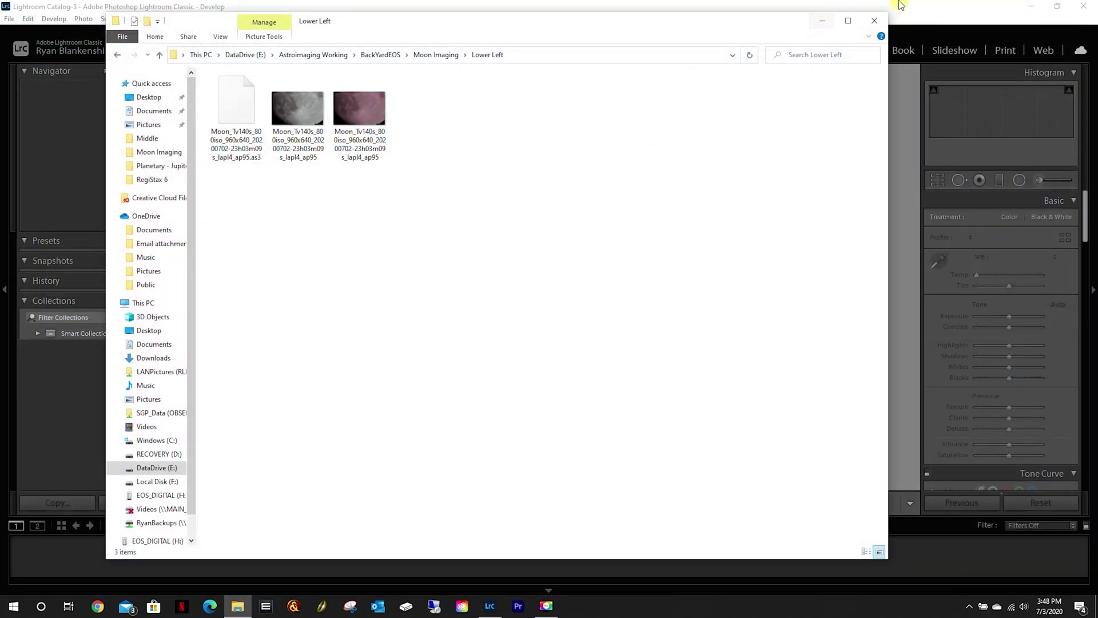
{"action": "left_click", "coordinate": [923, 5]}
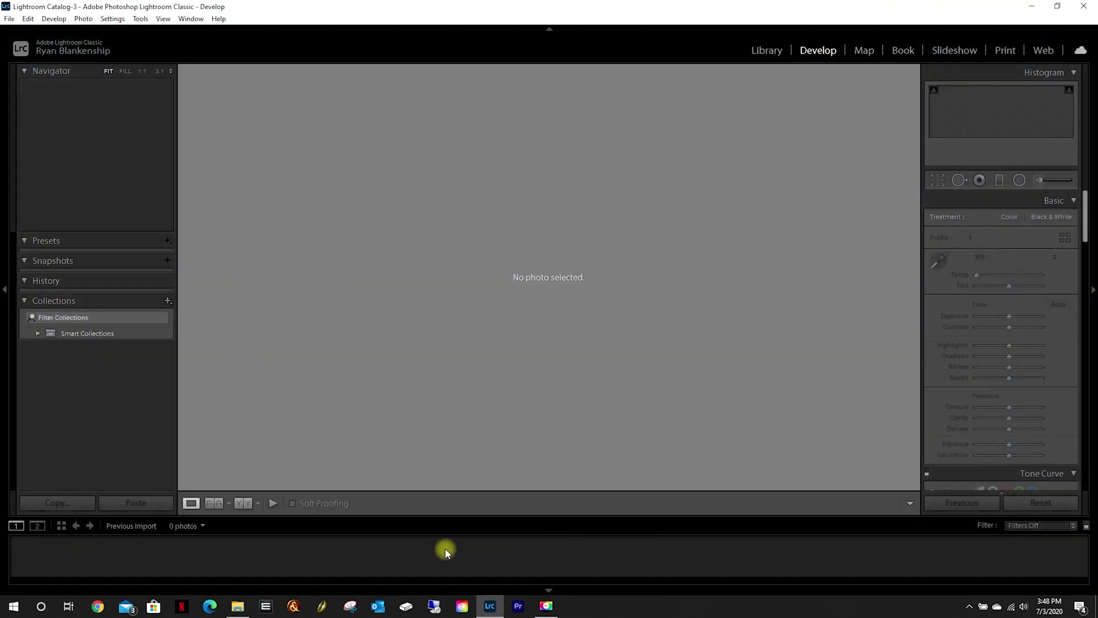
{"action": "left_click", "coordinate": [237, 605]}
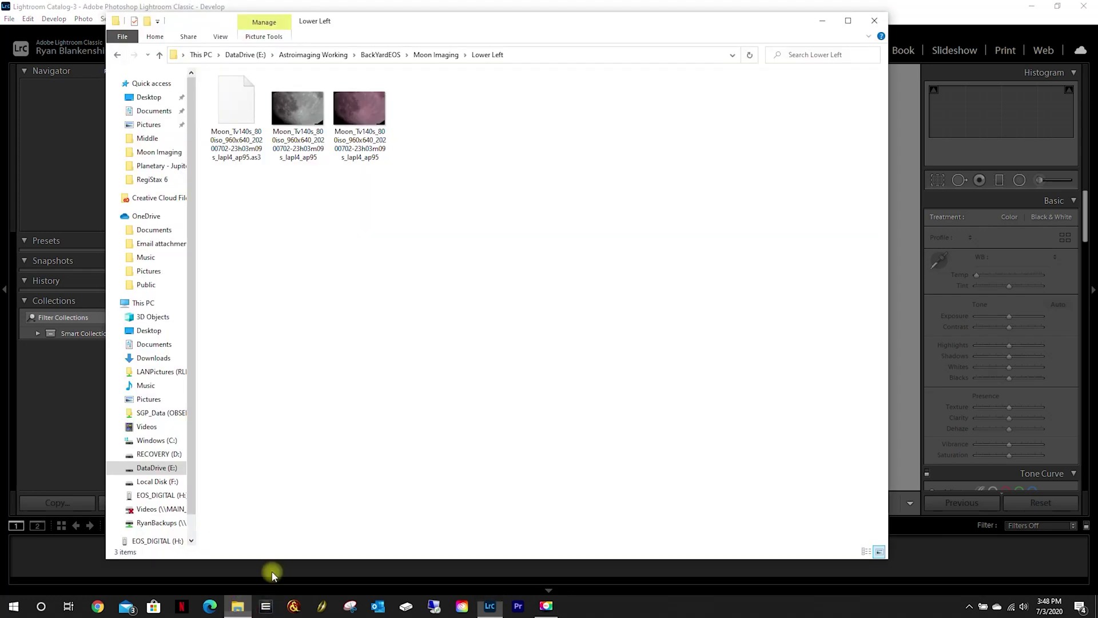
{"action": "left_click", "coordinate": [117, 56]}
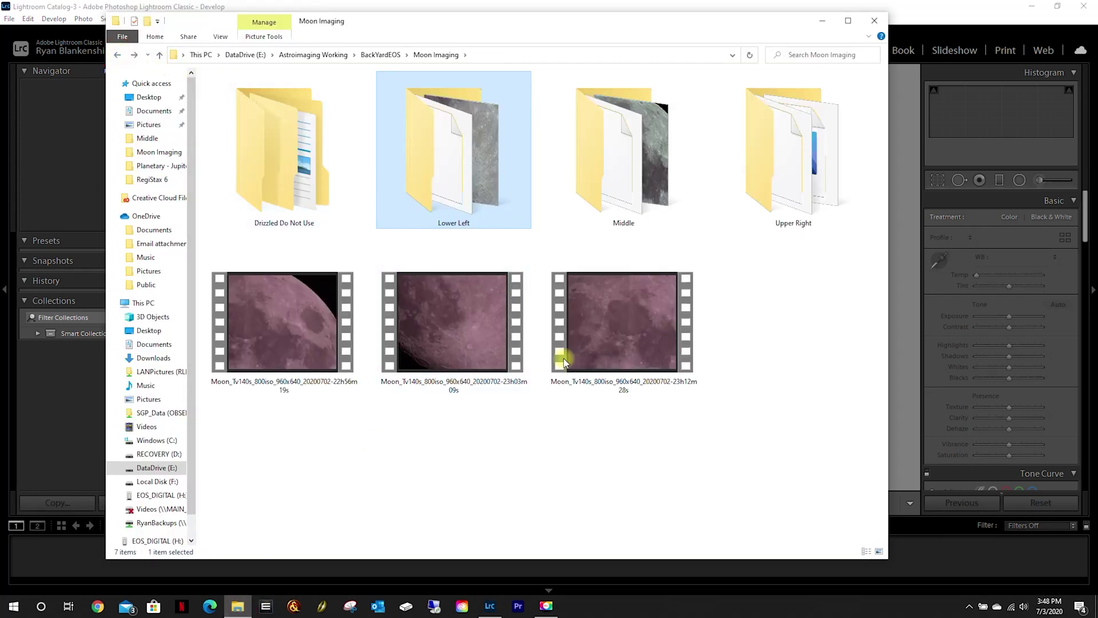
- Switch to Lightroom Classic and import both photos from the Upper Right folder under Moon Imaging, adding them to the catalog without moving them
{"action": "left_click", "coordinate": [965, 5]}
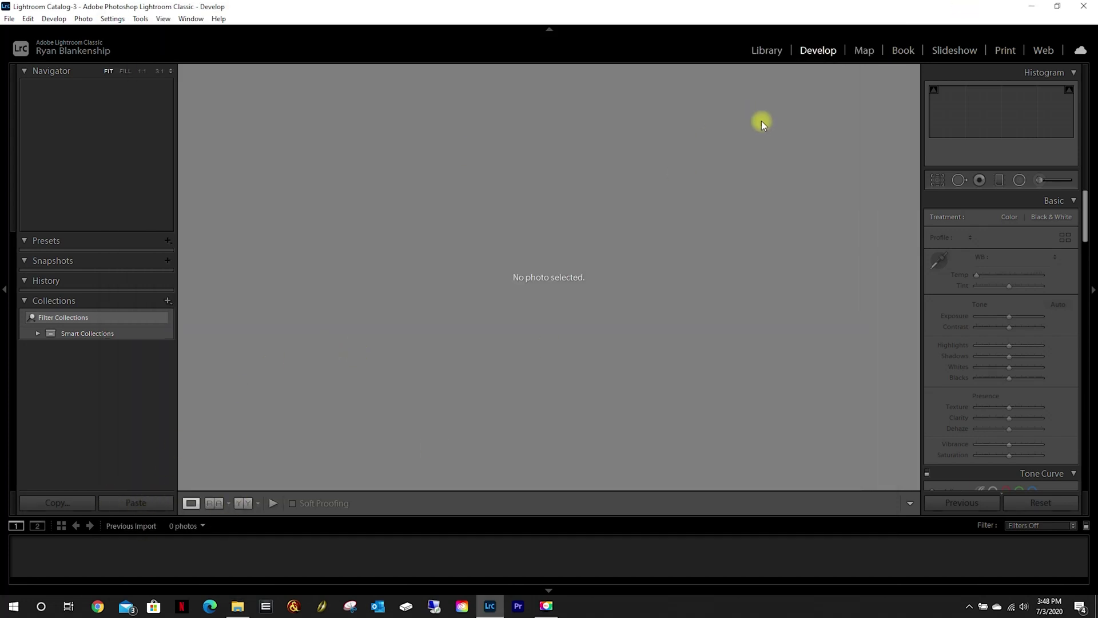
{"action": "left_click", "coordinate": [757, 54]}
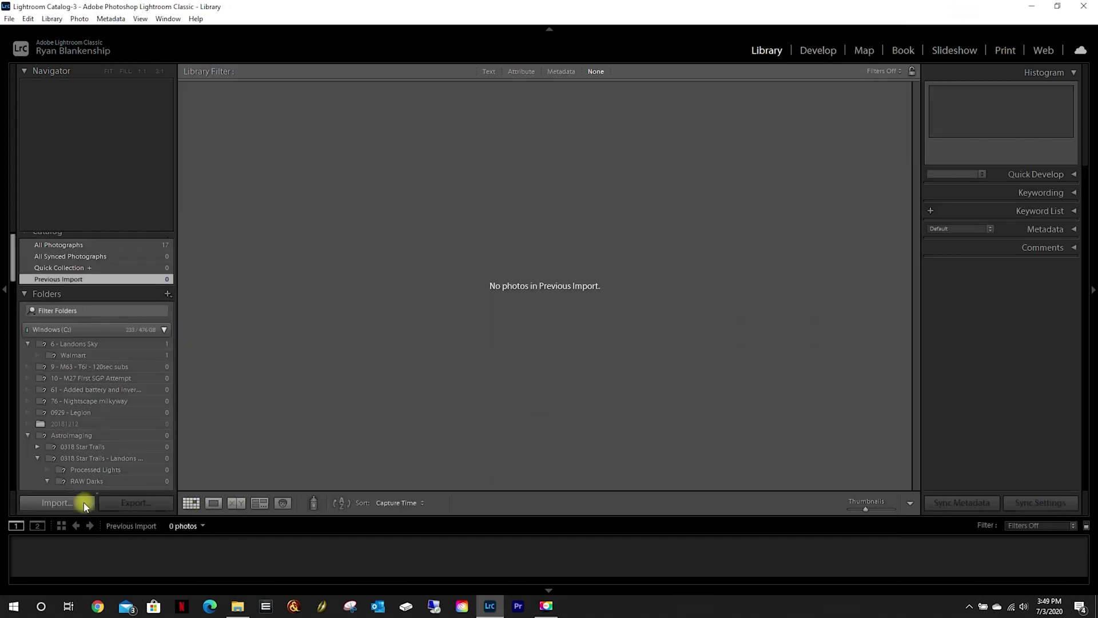
{"action": "key", "text": "ctrl+shift+i"}
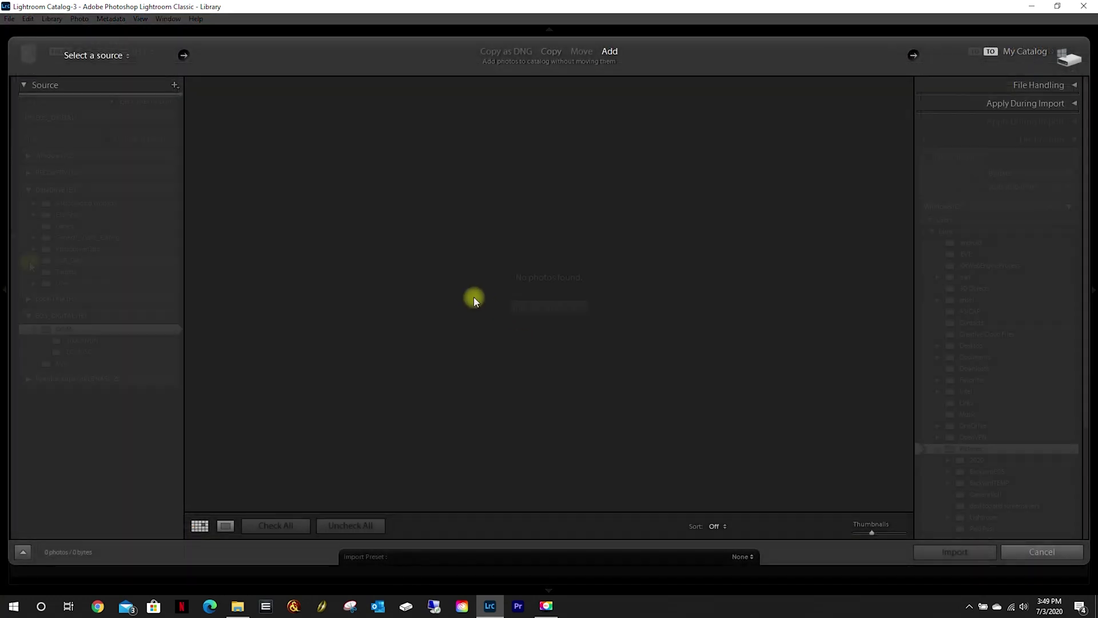
{"action": "left_click", "coordinate": [34, 203]}
{"action": "left_click", "coordinate": [45, 216]}
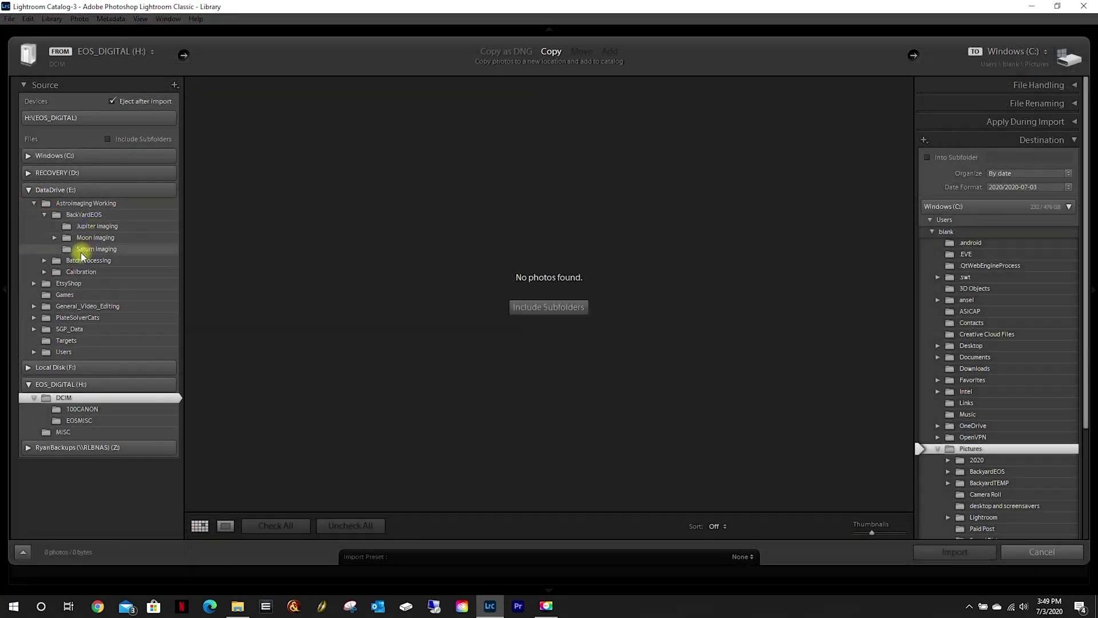
{"action": "left_click", "coordinate": [59, 238]}
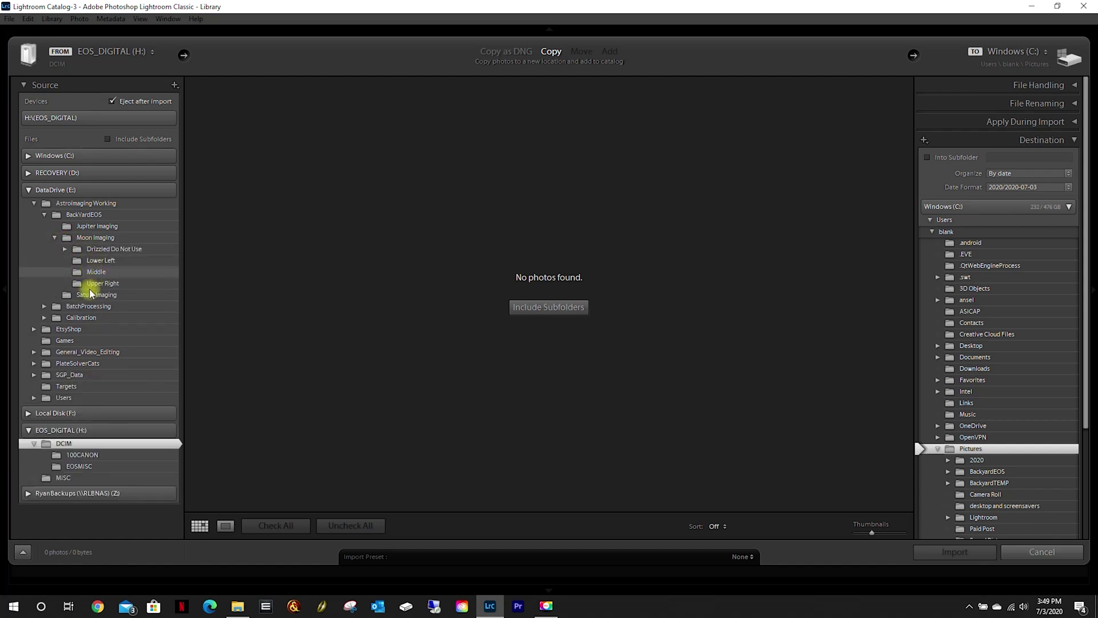
{"action": "left_click", "coordinate": [95, 284]}
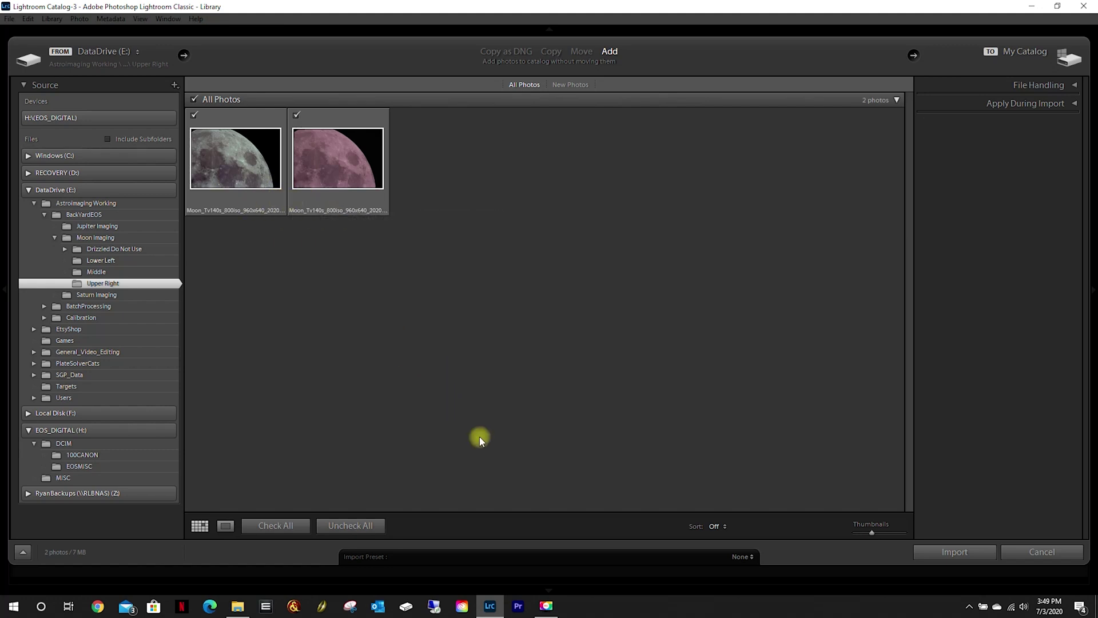
{"action": "left_click", "coordinate": [947, 552]}
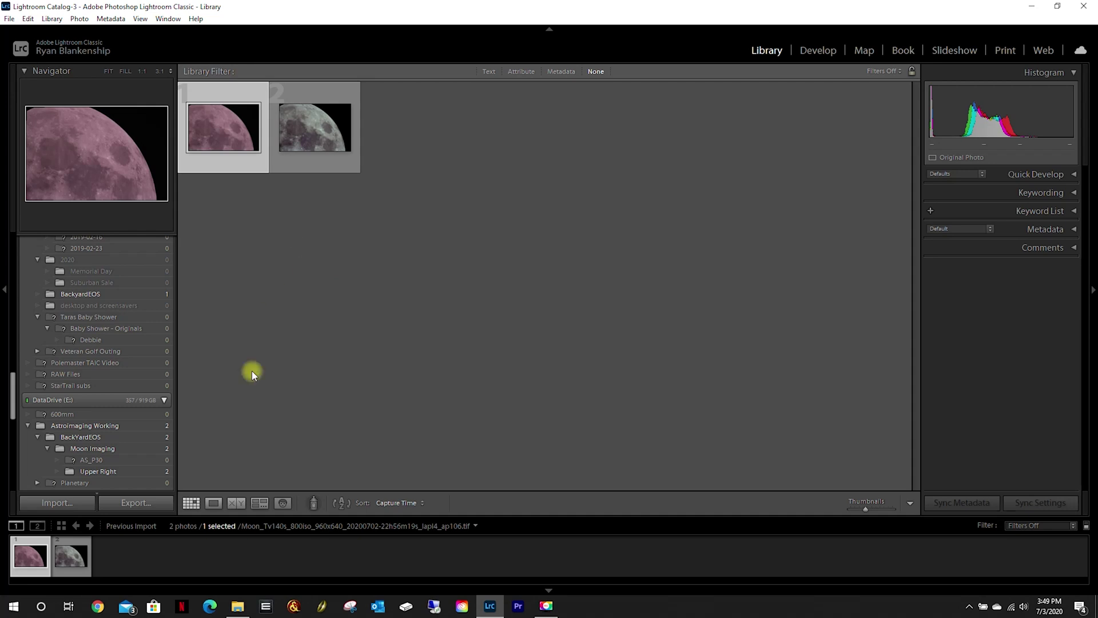
- Import both photos from DataDrive's Middle folder under Moon Imaging, adding them to the catalog
{"action": "left_click", "coordinate": [54, 502]}
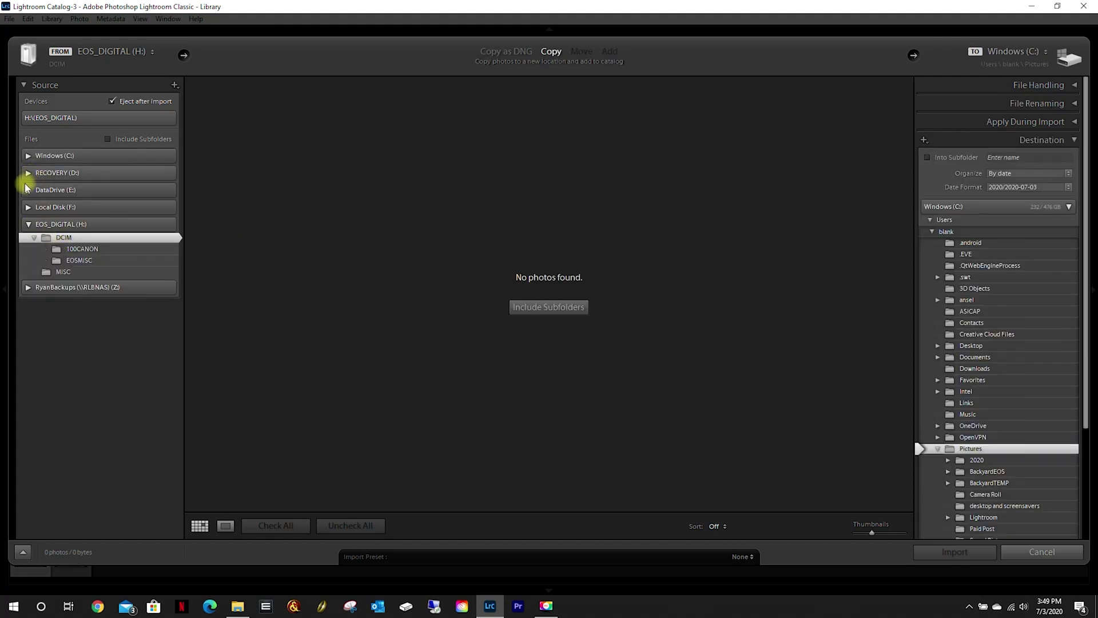
{"action": "left_click", "coordinate": [28, 189]}
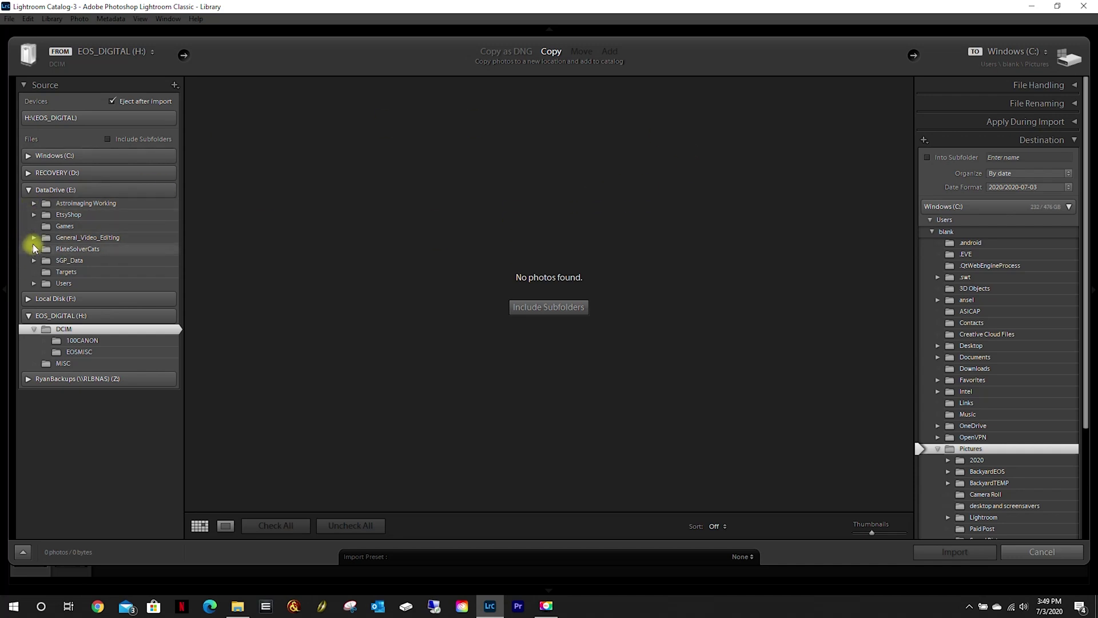
{"action": "left_click", "coordinate": [34, 203]}
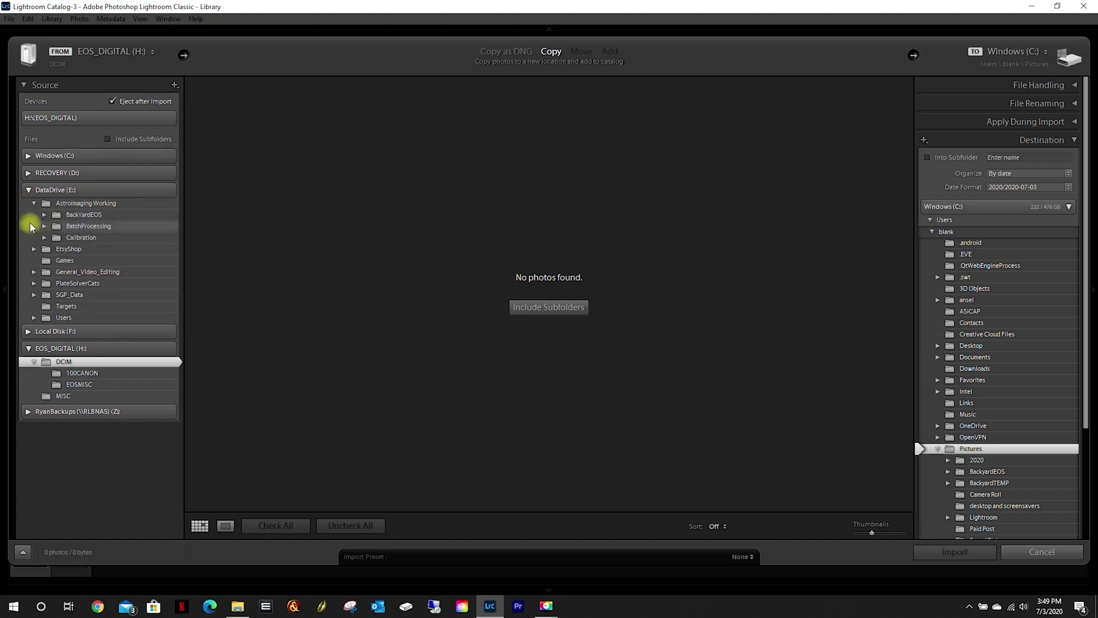
{"action": "left_click", "coordinate": [44, 216]}
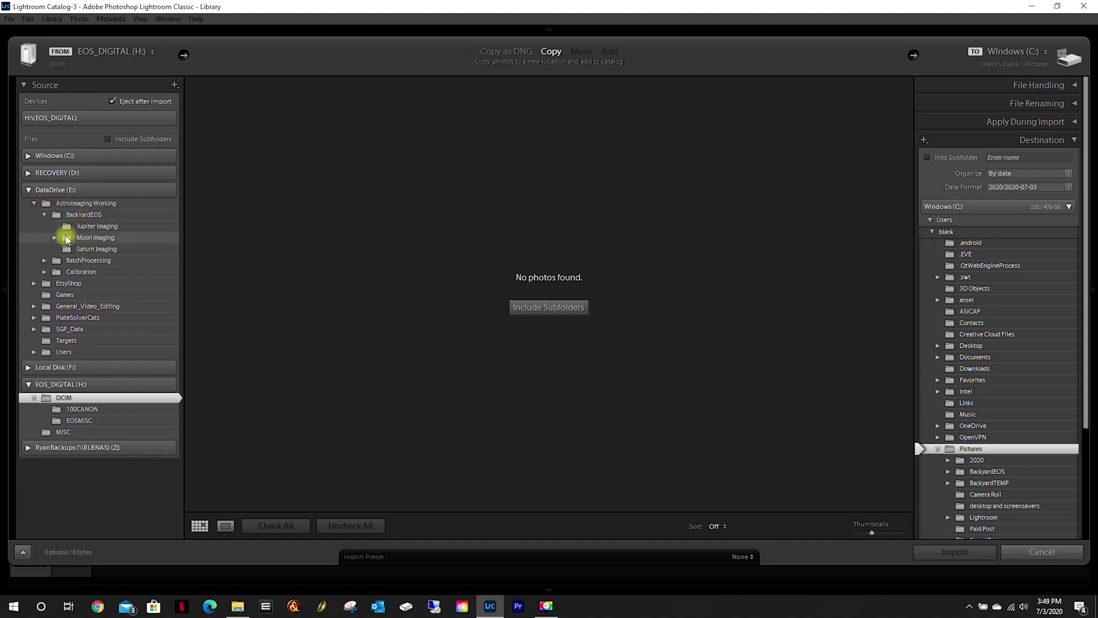
{"action": "left_click", "coordinate": [55, 236]}
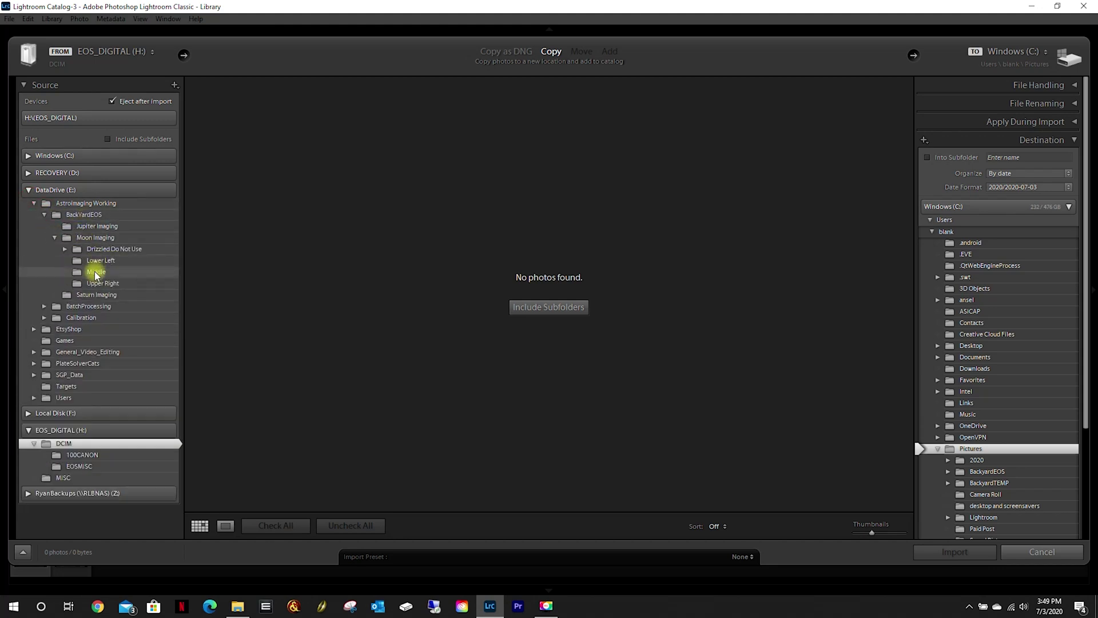
{"action": "left_click", "coordinate": [96, 272]}
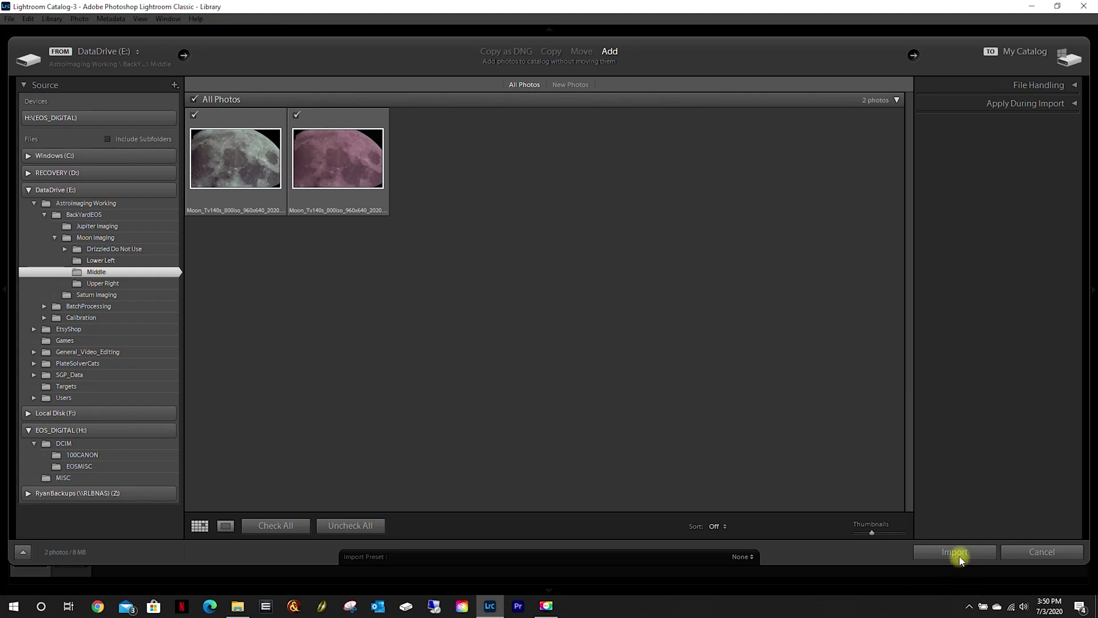
{"action": "left_click", "coordinate": [955, 553]}
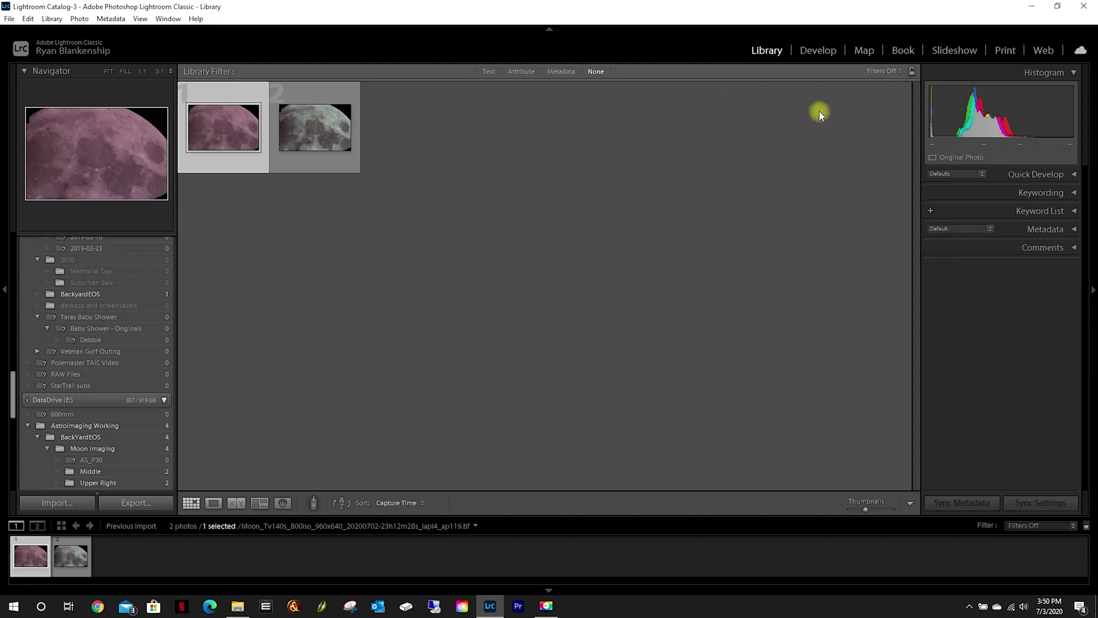
- Open the Middle PNG for developing and crop its edges at the original aspect ratio to remove the stacking borders
{"action": "left_click", "coordinate": [818, 50]}
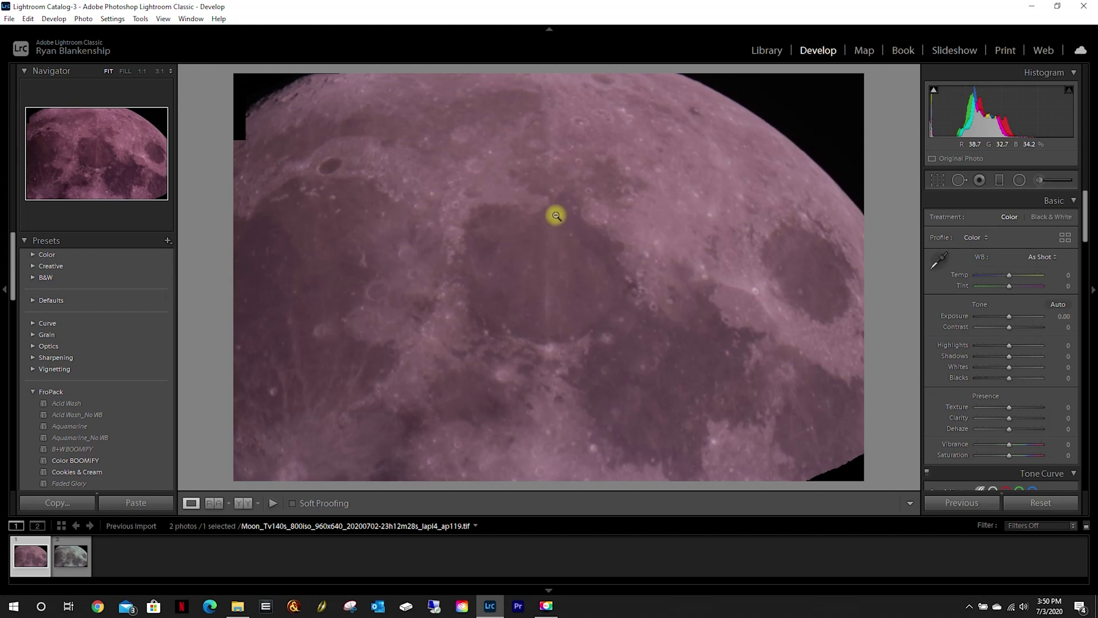
{"action": "left_click", "coordinate": [67, 558]}
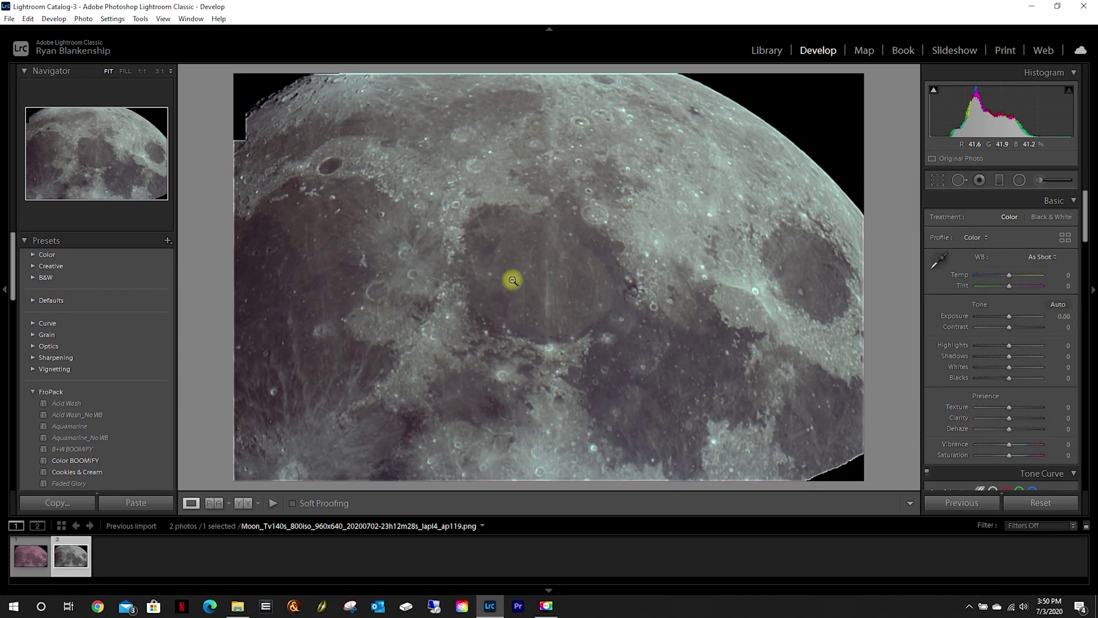
{"action": "left_click", "coordinate": [938, 180]}
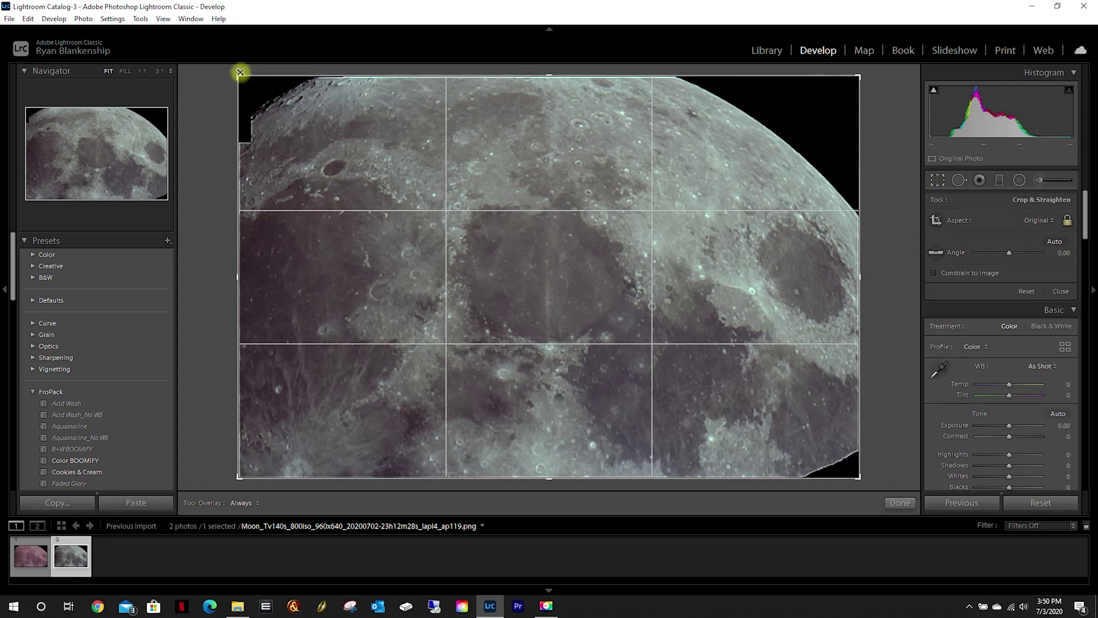
{"action": "left_click_drag", "start_coordinate": [236, 77], "coordinate": [243, 81]}
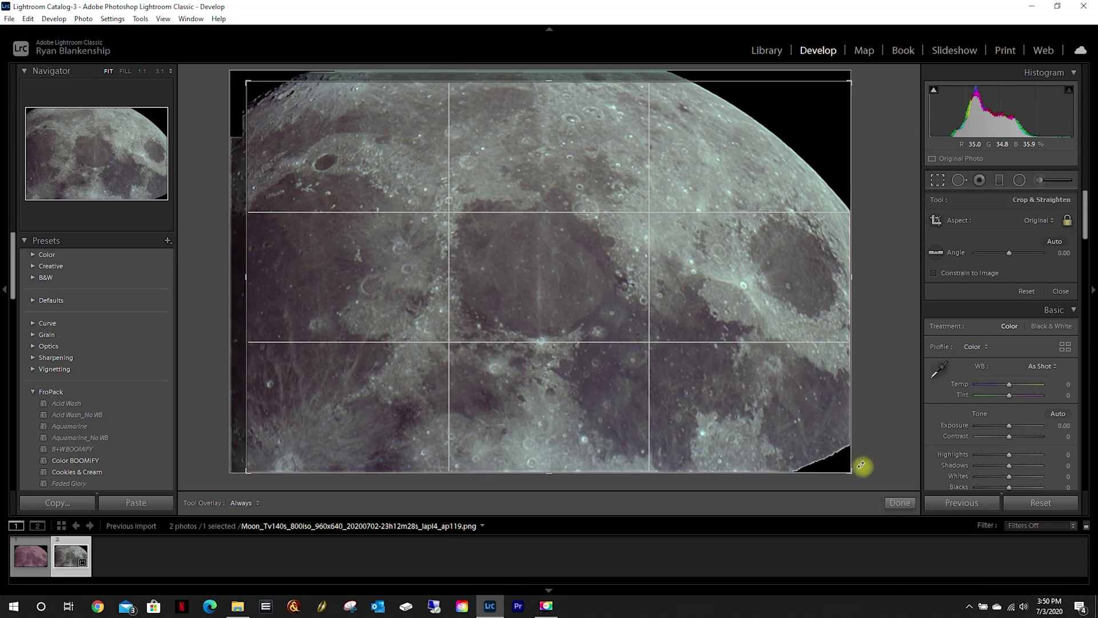
{"action": "left_click_drag", "start_coordinate": [847, 470], "coordinate": [839, 465]}
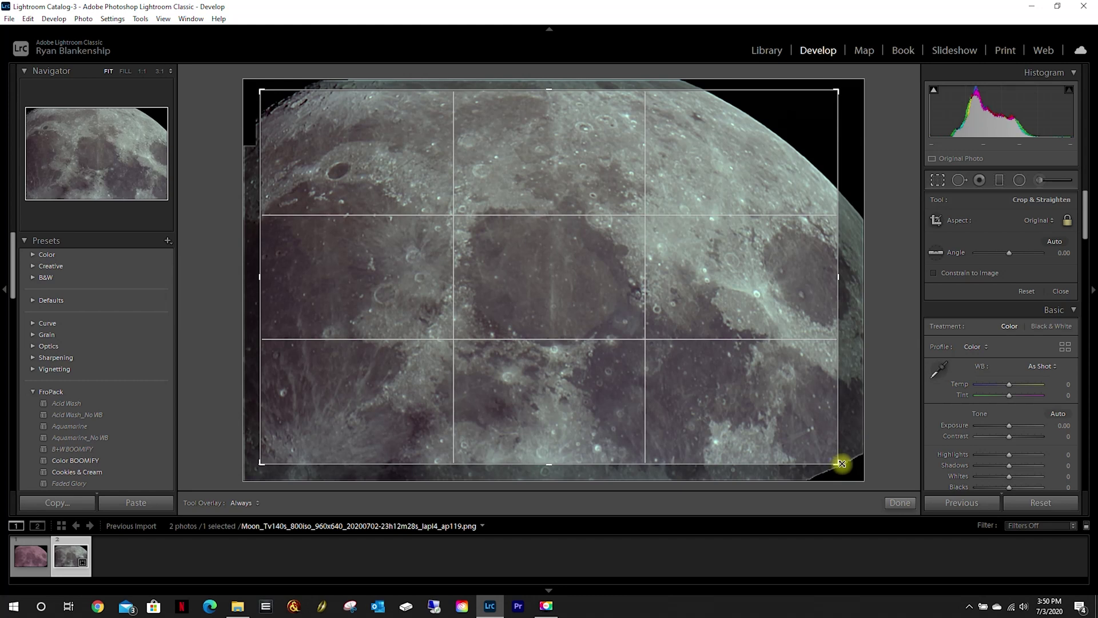
{"action": "left_click", "coordinate": [901, 504]}
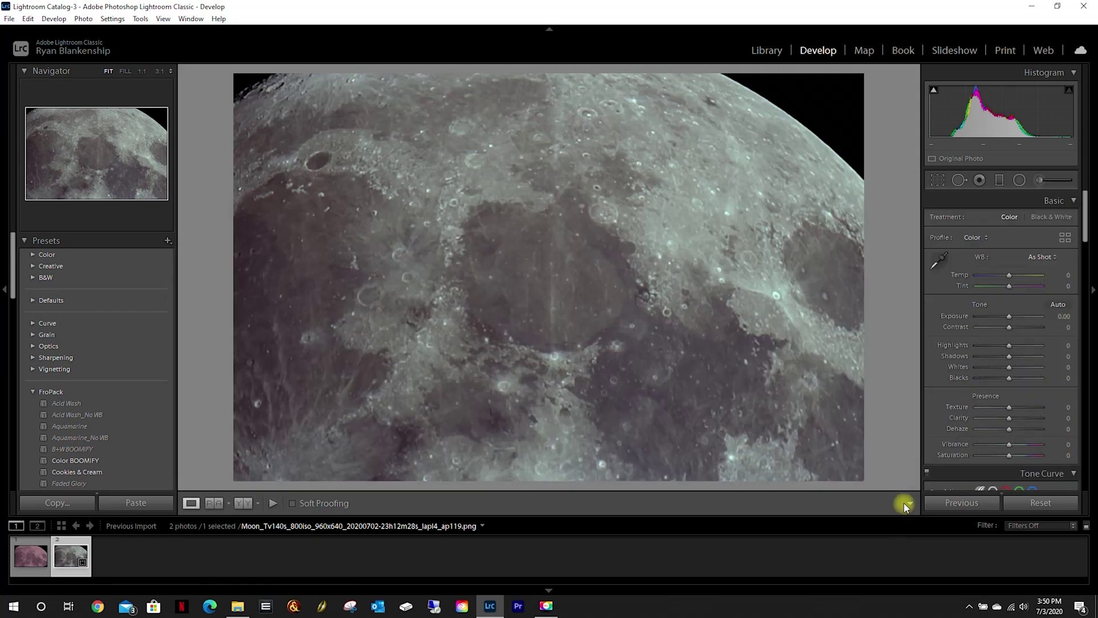
- Synchronize all the cropped PNG's develop settings to the TIF version, view the TIF, and return to the PNG
{"action": "left_click", "coordinate": [42, 557]}
{"action": "left_click", "coordinate": [61, 559], "text": "ctrl"}
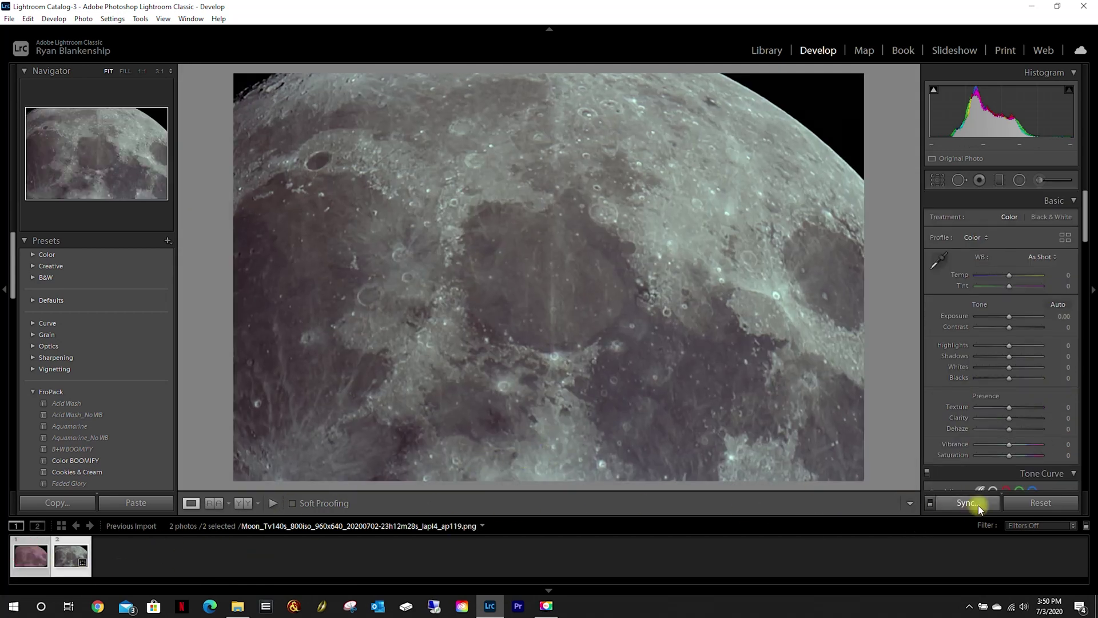
{"action": "left_click", "coordinate": [966, 503]}
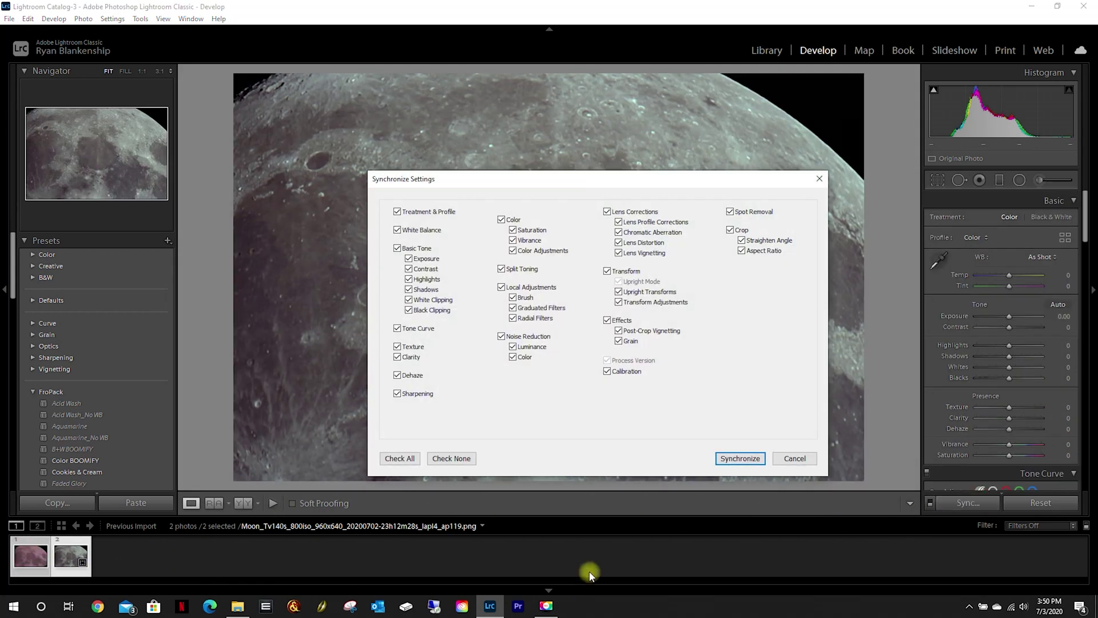
{"action": "left_click", "coordinate": [739, 459]}
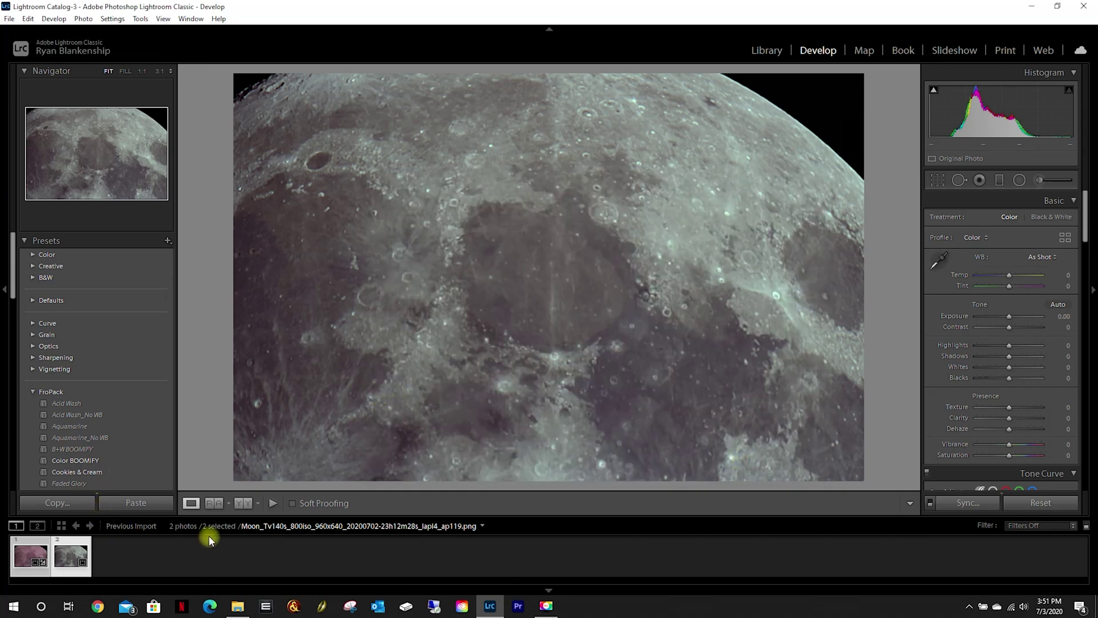
{"action": "left_click", "coordinate": [22, 554]}
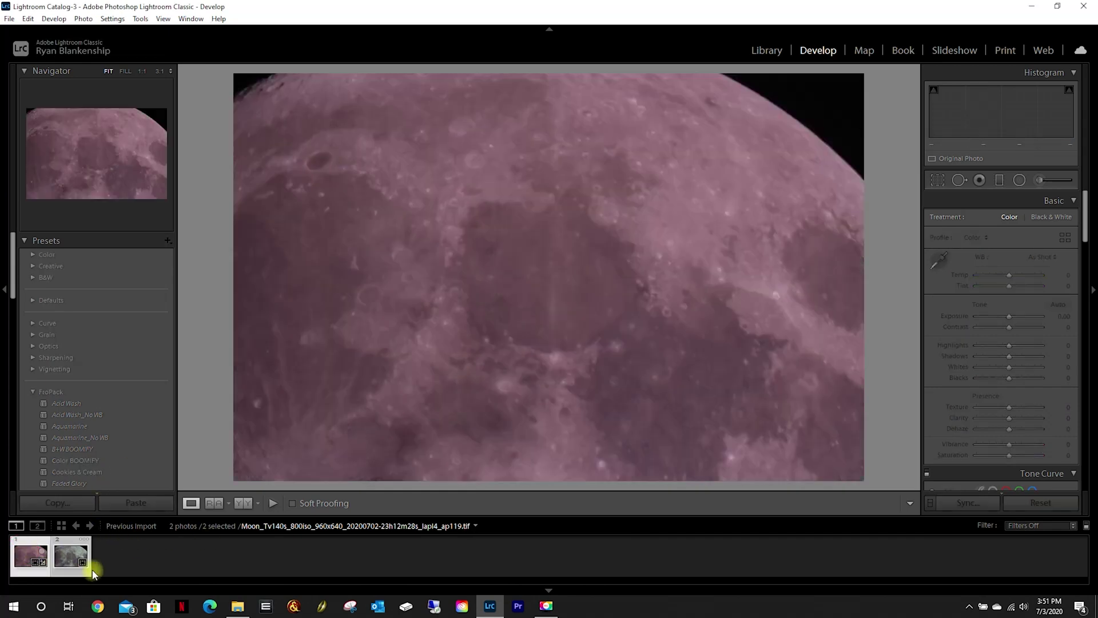
{"action": "left_click", "coordinate": [56, 559]}
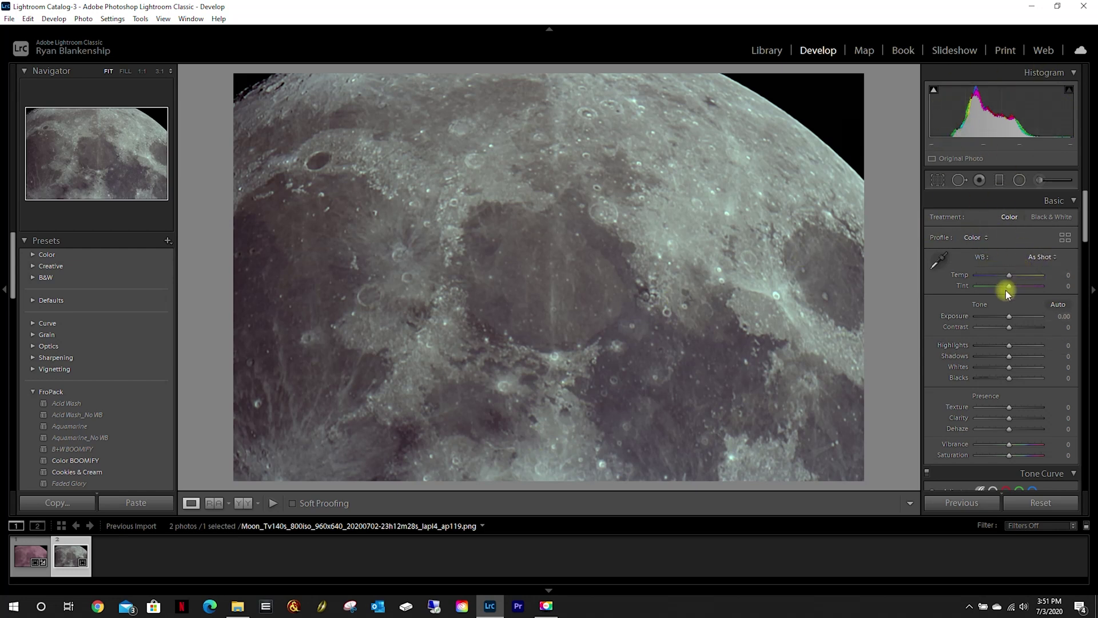
- Set the PNG's tone to Exposure +0.35, Contrast +70, Highlights +19, Shadows −25, Whites +26 and Blacks −14
{"action": "left_click_drag", "start_coordinate": [1008, 273], "coordinate": [1037, 330]}
{"action": "key", "text": "ctrl+z"}
{"action": "key", "text": "ctrl+z"}
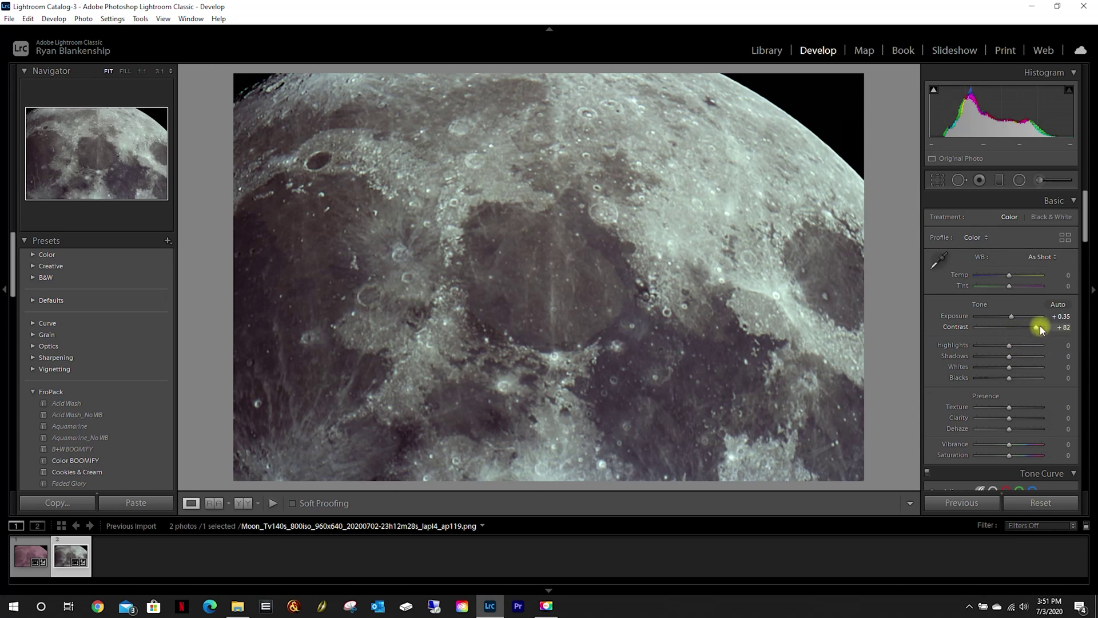
{"action": "left_click_drag", "start_coordinate": [1038, 328], "coordinate": [1021, 344]}
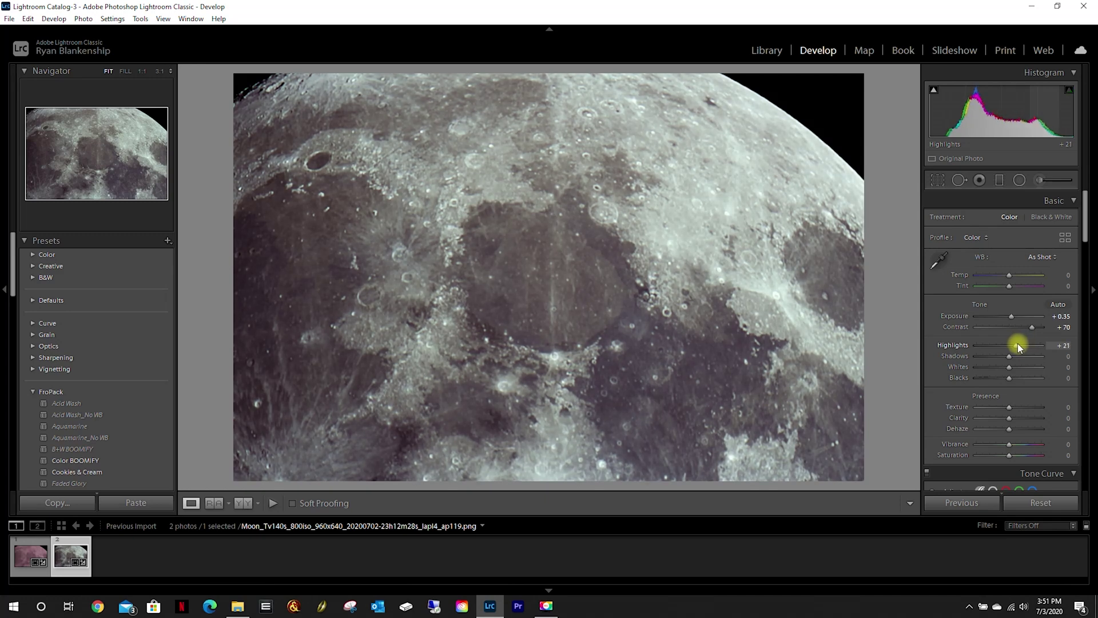
{"action": "mouse_move", "coordinate": [1017, 344]}
{"action": "left_mouse_down"}
{"action": "mouse_move", "coordinate": [1010, 359]}
{"action": "mouse_move", "coordinate": [1026, 356]}
{"action": "mouse_move", "coordinate": [1000, 355]}
{"action": "left_mouse_up"}
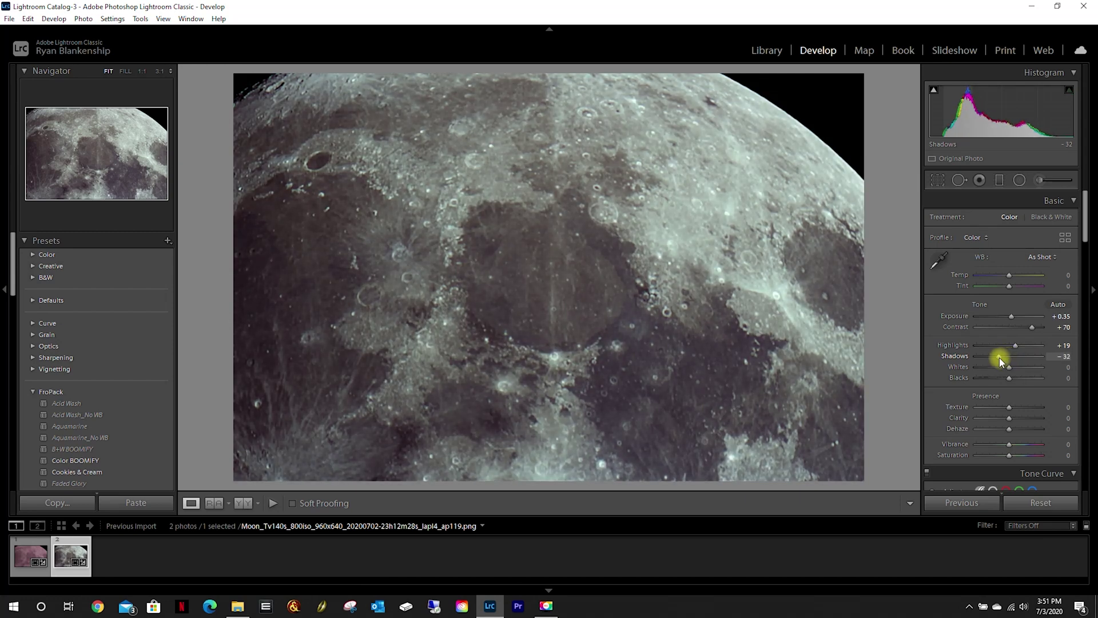
{"action": "left_click_drag", "start_coordinate": [1000, 358], "coordinate": [1018, 362]}
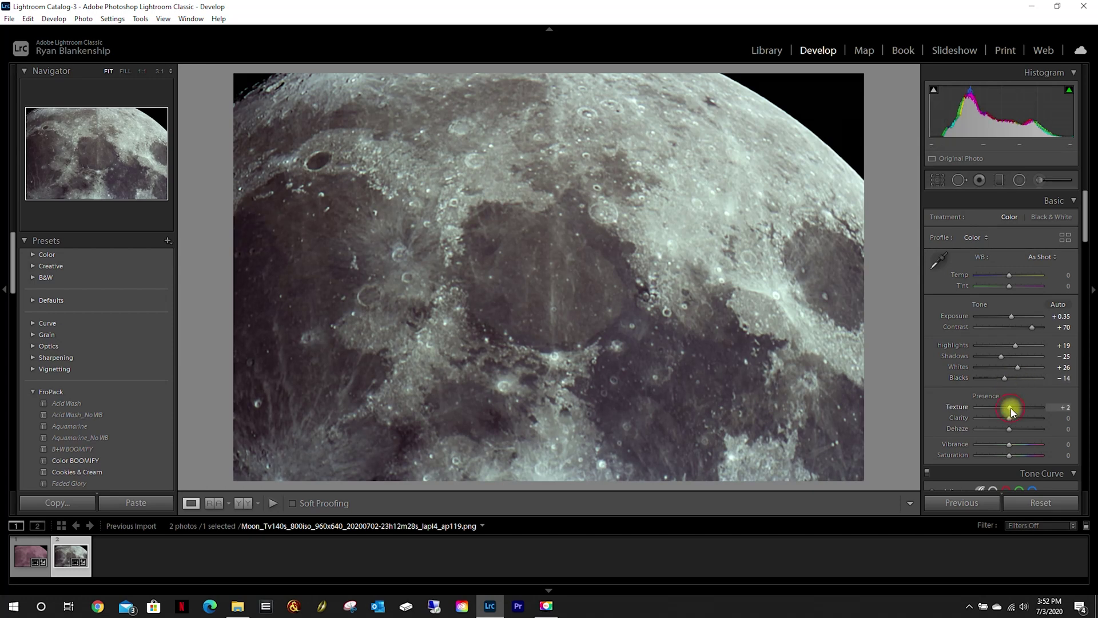
- Set Texture to +5, Clarity to −9, Vibrance to +46 and Saturation to +11, undoing a trial of strong Dehaze
{"action": "mouse_move", "coordinate": [1011, 408]}
{"action": "left_mouse_down"}
{"action": "mouse_move", "coordinate": [1064, 399]}
{"action": "mouse_move", "coordinate": [970, 398]}
{"action": "mouse_move", "coordinate": [1013, 407]}
{"action": "left_mouse_up"}
{"action": "mouse_move", "coordinate": [1013, 418]}
{"action": "left_mouse_down"}
{"action": "mouse_move", "coordinate": [1035, 416]}
{"action": "mouse_move", "coordinate": [977, 416]}
{"action": "mouse_move", "coordinate": [1007, 419]}
{"action": "left_mouse_up"}
{"action": "left_click_drag", "start_coordinate": [1008, 429], "coordinate": [1036, 427]}
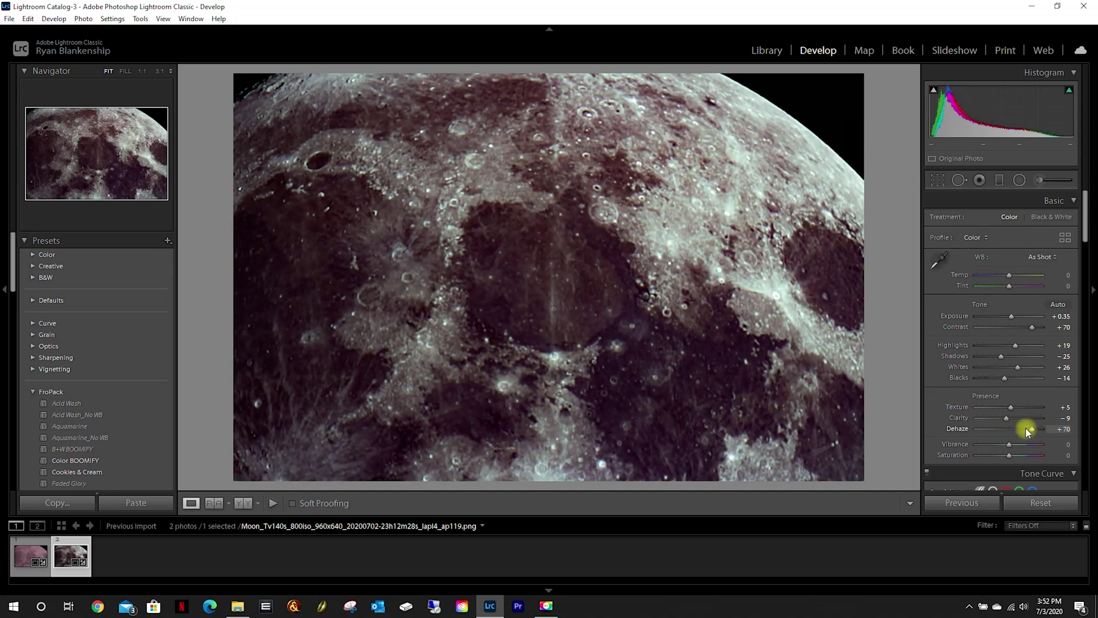
{"action": "key", "text": "ctrl+z"}
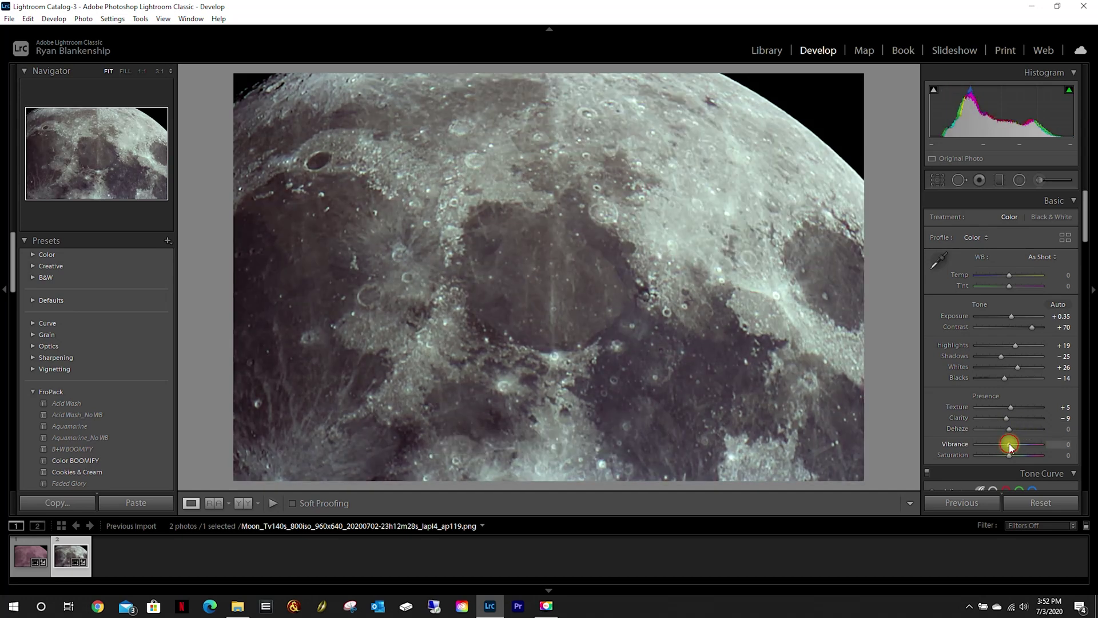
{"action": "mouse_move", "coordinate": [1008, 444]}
{"action": "left_mouse_down"}
{"action": "mouse_move", "coordinate": [1062, 438]}
{"action": "mouse_move", "coordinate": [946, 441]}
{"action": "mouse_move", "coordinate": [1062, 441]}
{"action": "mouse_move", "coordinate": [1025, 449]}
{"action": "left_mouse_up"}
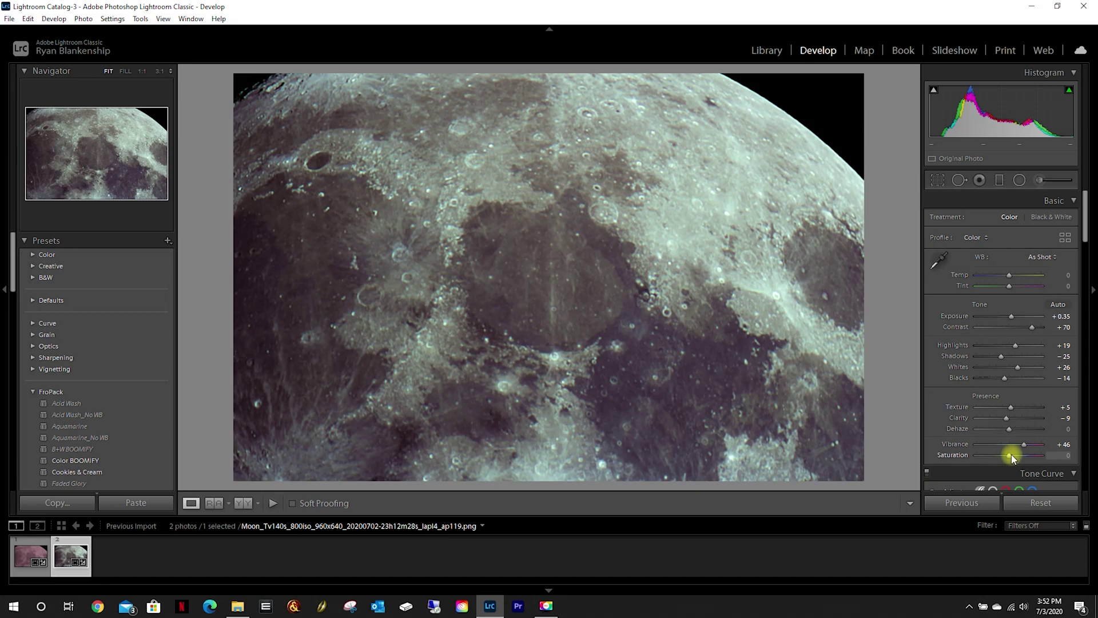
{"action": "mouse_move", "coordinate": [1016, 458]}
{"action": "left_mouse_down"}
{"action": "mouse_move", "coordinate": [1051, 451]}
{"action": "mouse_move", "coordinate": [941, 455]}
{"action": "mouse_move", "coordinate": [1066, 464]}
{"action": "mouse_move", "coordinate": [994, 458]}
{"action": "mouse_move", "coordinate": [1011, 457]}
{"action": "left_mouse_up"}
- Set the PNG's sharpening Amount to 18, keep luminance noise reduction at 0, and look through the remaining develop settings
{"action": "scroll", "coordinate": [1014, 407], "scroll_direction": "down", "scroll_amount": 5}
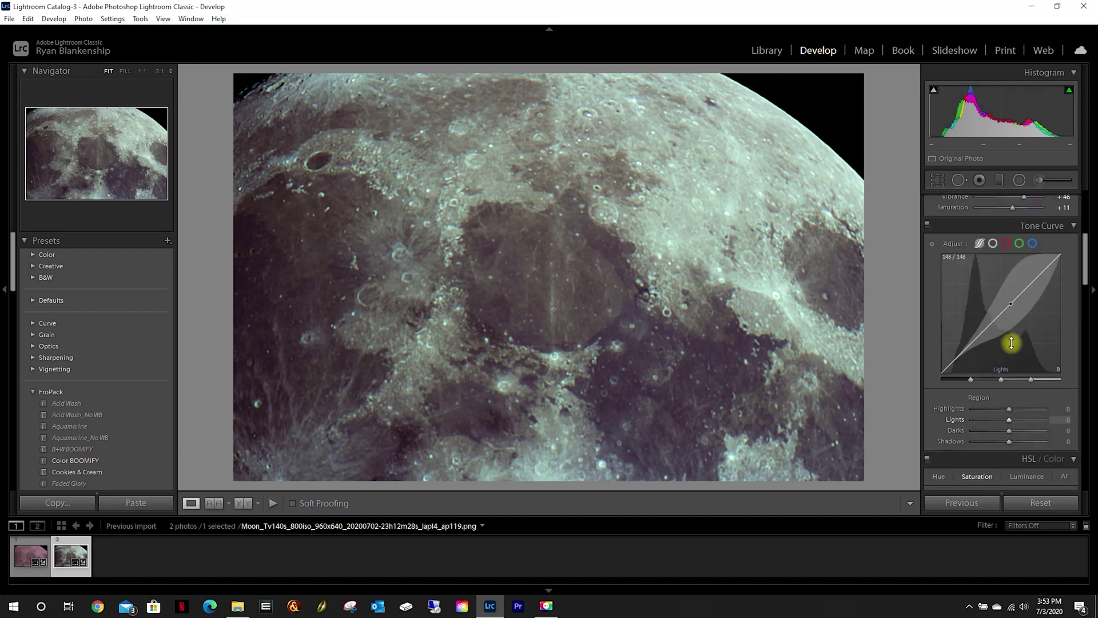
{"action": "scroll", "coordinate": [1011, 351], "scroll_direction": "down", "scroll_amount": 2}
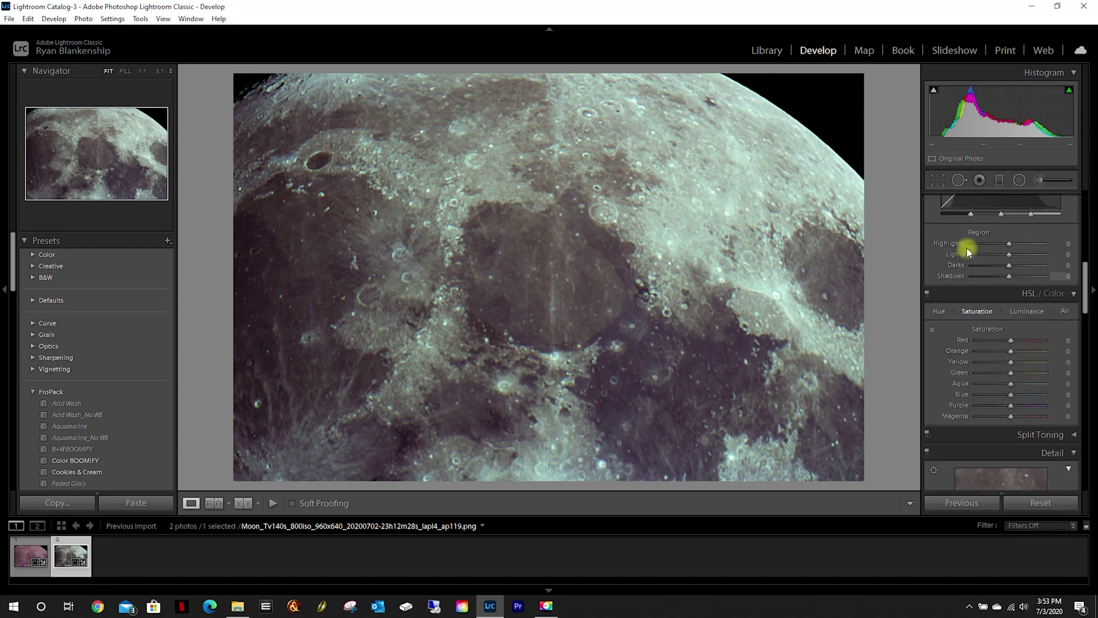
{"action": "scroll", "coordinate": [1007, 280], "scroll_direction": "down", "scroll_amount": 6}
{"action": "scroll", "coordinate": [1007, 280], "scroll_direction": "down", "scroll_amount": 2}
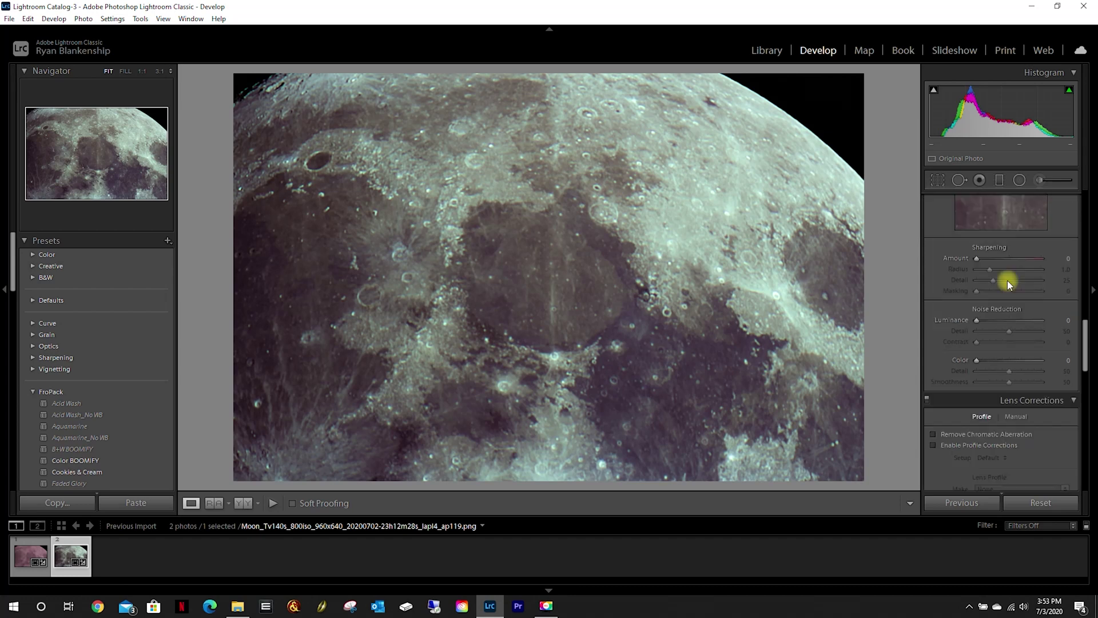
{"action": "left_click_drag", "start_coordinate": [978, 260], "coordinate": [981, 261]}
{"action": "left_click_drag", "start_coordinate": [1042, 262], "coordinate": [1015, 263]}
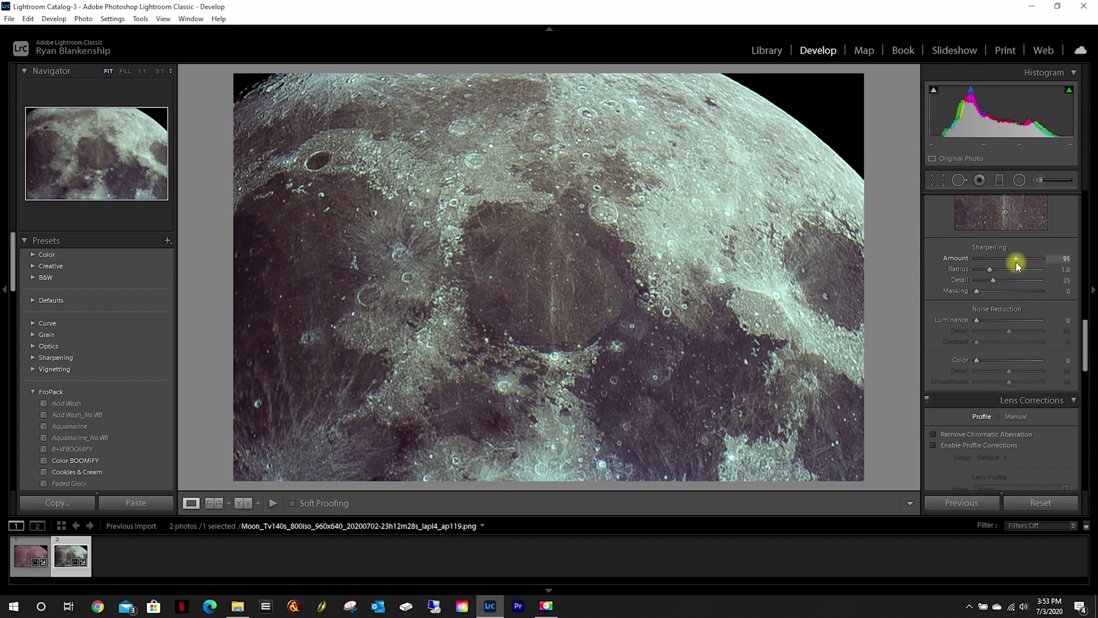
{"action": "mouse_move", "coordinate": [997, 261]}
{"action": "left_mouse_down"}
{"action": "mouse_move", "coordinate": [956, 255]}
{"action": "mouse_move", "coordinate": [984, 260]}
{"action": "left_mouse_up"}
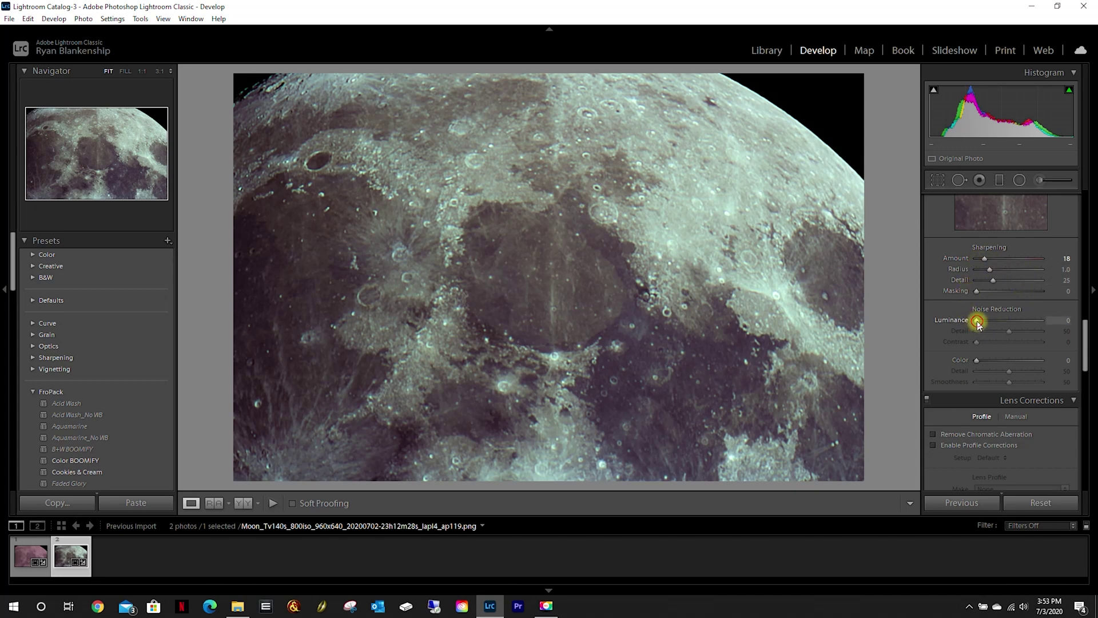
{"action": "mouse_move", "coordinate": [978, 324]}
{"action": "left_mouse_down"}
{"action": "mouse_move", "coordinate": [1055, 326]}
{"action": "mouse_move", "coordinate": [974, 324]}
{"action": "left_mouse_up"}
{"action": "scroll", "coordinate": [992, 346], "scroll_direction": "down", "scroll_amount": 3}
{"action": "scroll", "coordinate": [992, 349], "scroll_direction": "down", "scroll_amount": 10}
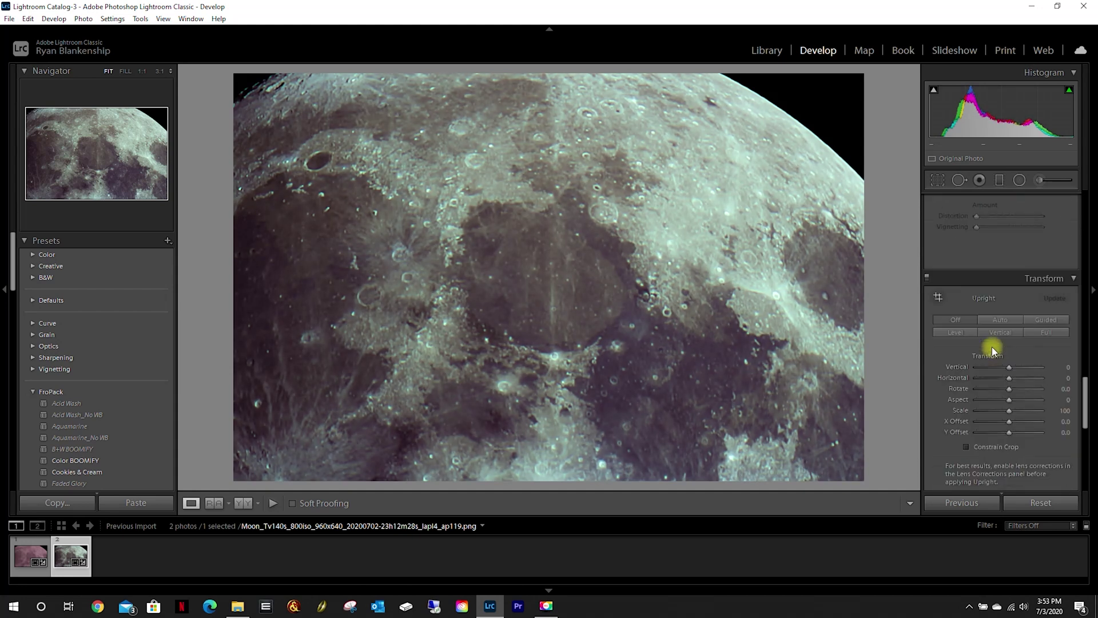
{"action": "scroll", "coordinate": [987, 345], "scroll_direction": "up", "scroll_amount": 8}
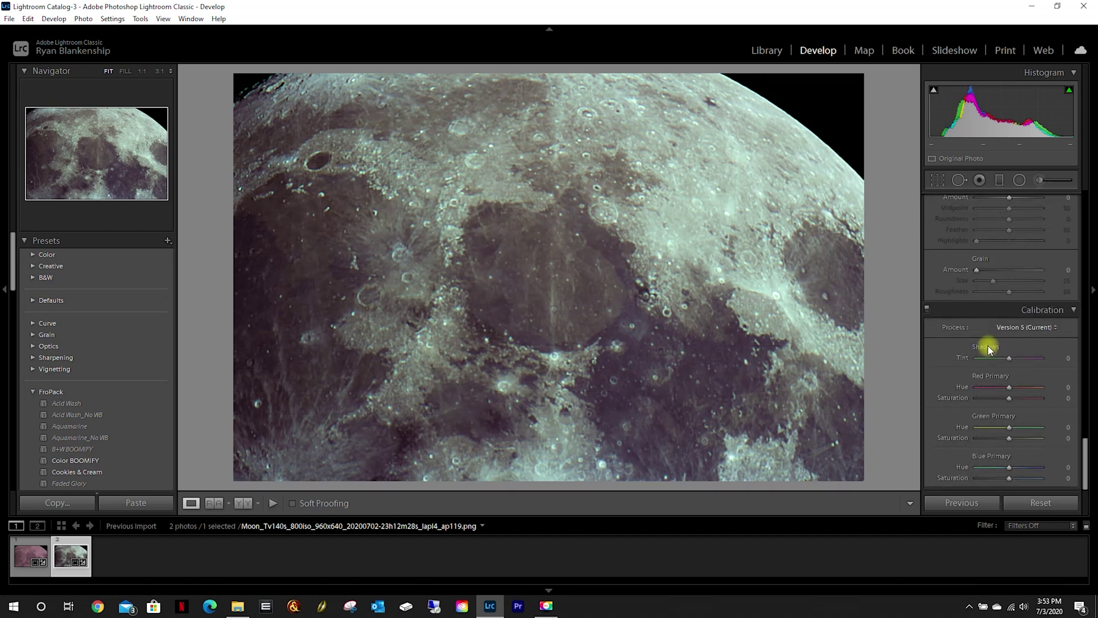
{"action": "scroll", "coordinate": [986, 343], "scroll_direction": "up", "scroll_amount": 10}
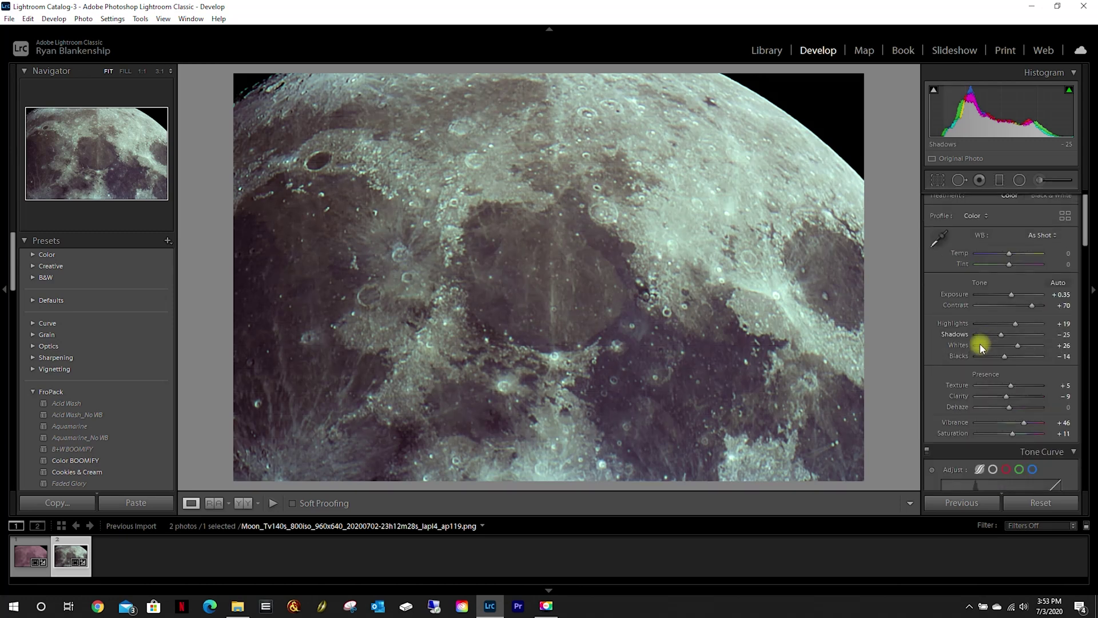
- Set the TIF's Exposure +0.35, Contrast +35, Highlights +30, Shadows −19, Whites +32, Blacks −61, Texture +39, Clarity +28, Dehaze +18 and Vibrance +30
{"action": "left_click", "coordinate": [16, 553]}
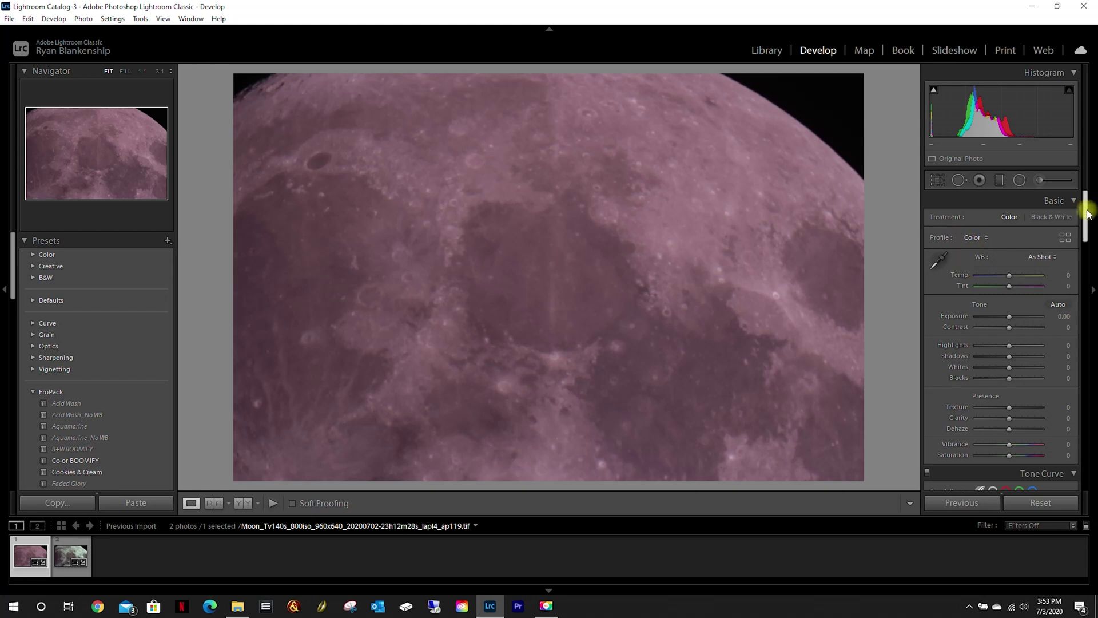
{"action": "left_click_drag", "start_coordinate": [1087, 214], "coordinate": [1086, 221]}
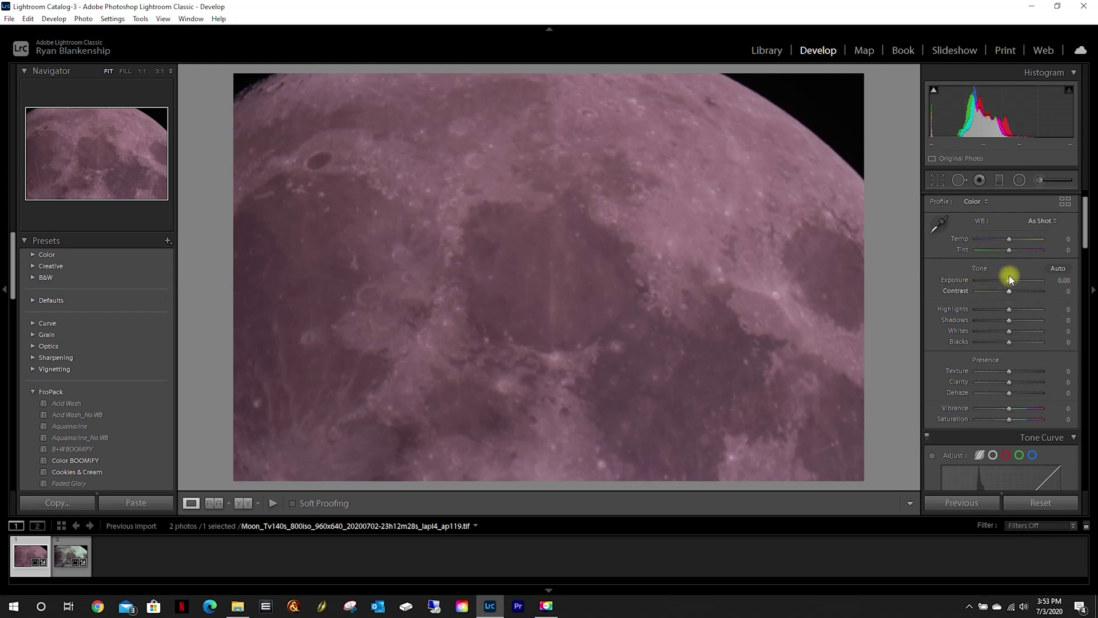
{"action": "left_click_drag", "start_coordinate": [1008, 279], "coordinate": [991, 344]}
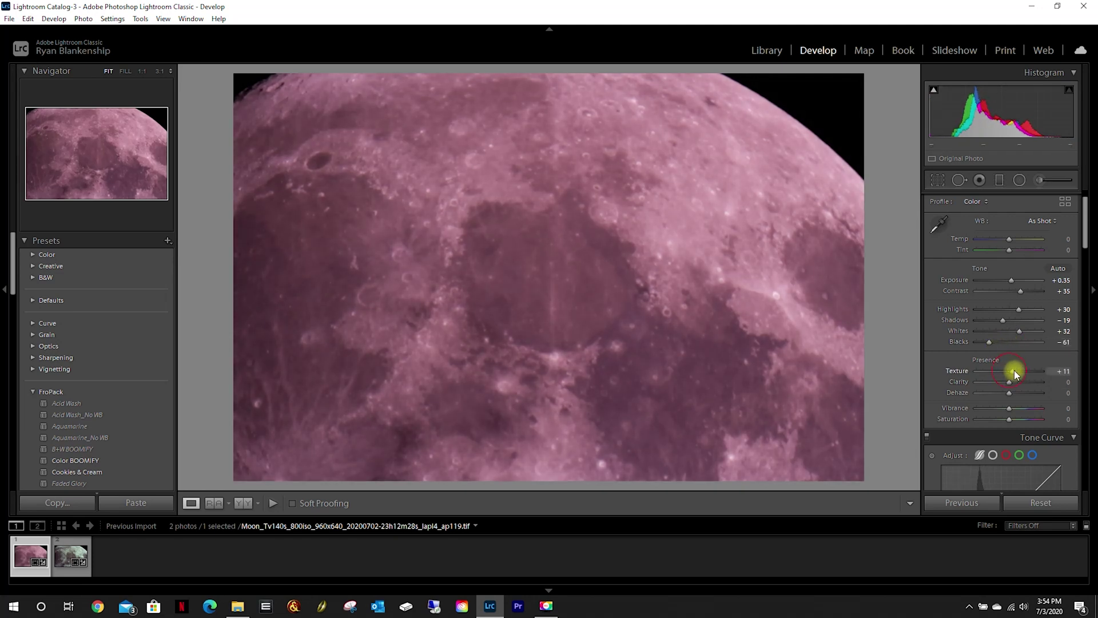
{"action": "left_click_drag", "start_coordinate": [1014, 374], "coordinate": [1021, 407]}
{"action": "left_click", "coordinate": [1012, 409]}
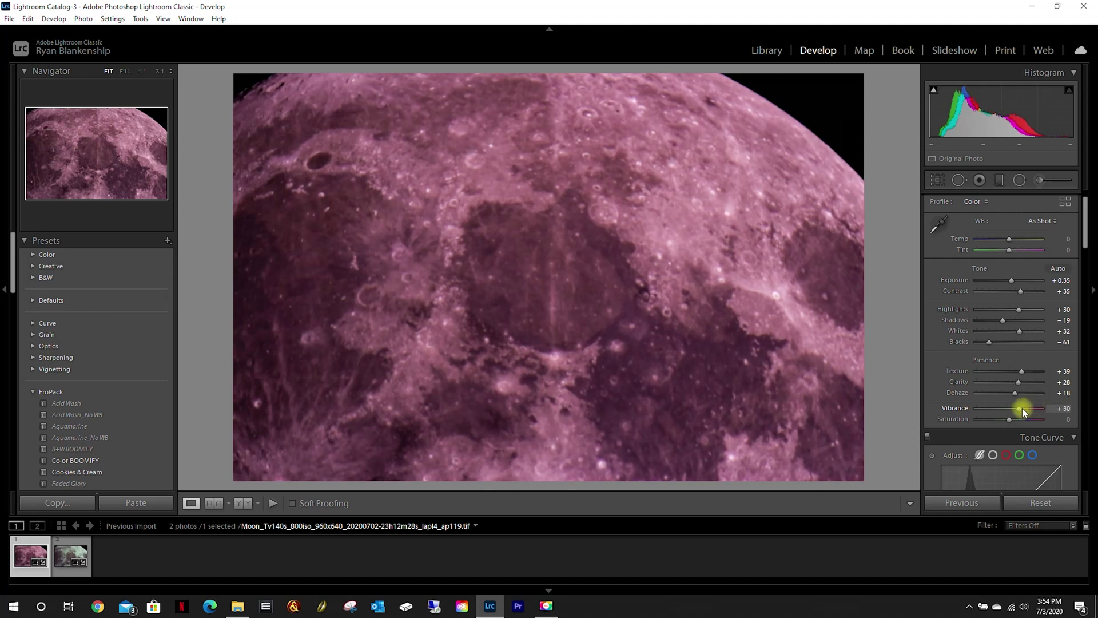
- Set the TIF's sharpening Amount to 72
{"action": "scroll", "coordinate": [1018, 365], "scroll_direction": "down", "scroll_amount": 3}
{"action": "scroll", "coordinate": [1018, 367], "scroll_direction": "down", "scroll_amount": 2}
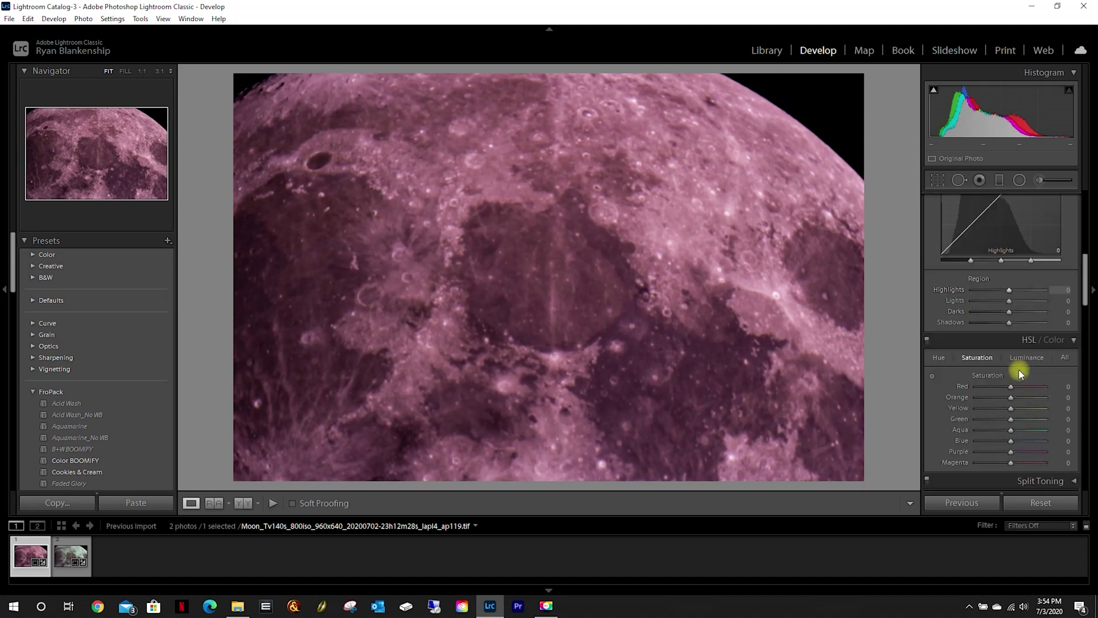
{"action": "scroll", "coordinate": [1010, 335], "scroll_direction": "down", "scroll_amount": 4}
{"action": "scroll", "coordinate": [1010, 340], "scroll_direction": "down", "scroll_amount": 3}
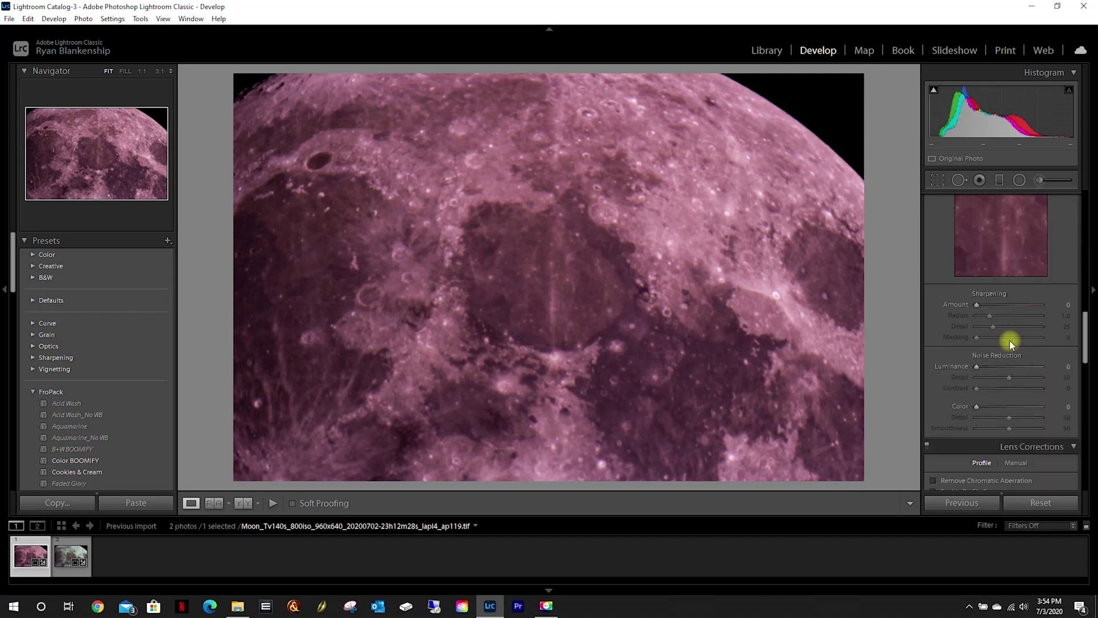
{"action": "left_click_drag", "start_coordinate": [974, 300], "coordinate": [1008, 305]}
- Reduce the TIF's pink cast with Red Hue −7, Red Saturation −78, Orange Saturation −5 and Aqua Saturation +2, trying Green Saturation as well
{"action": "scroll", "coordinate": [1029, 351], "scroll_direction": "up", "scroll_amount": 5}
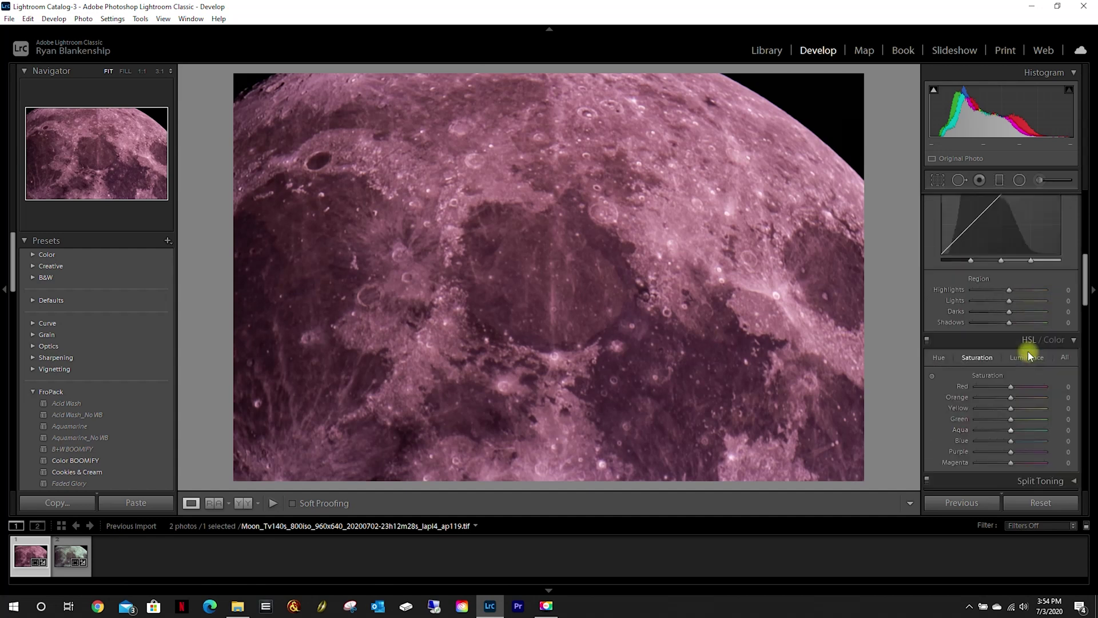
{"action": "scroll", "coordinate": [1028, 351], "scroll_direction": "down", "scroll_amount": 2}
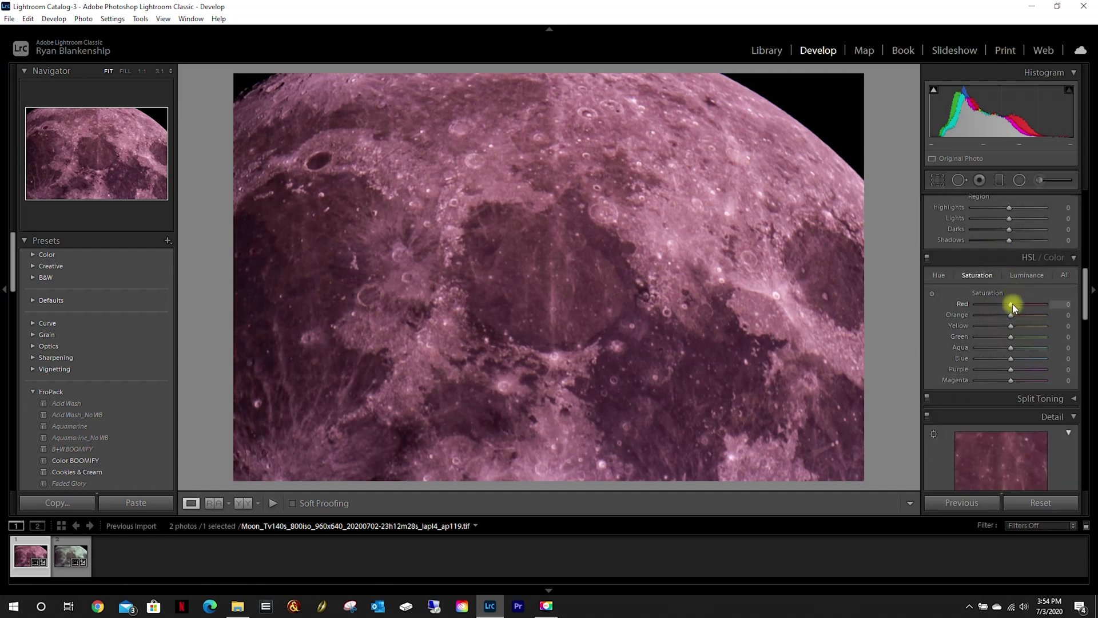
{"action": "mouse_move", "coordinate": [1012, 303]}
{"action": "left_mouse_down"}
{"action": "mouse_move", "coordinate": [973, 309]}
{"action": "mouse_move", "coordinate": [1009, 322]}
{"action": "mouse_move", "coordinate": [983, 304]}
{"action": "mouse_move", "coordinate": [1003, 301]}
{"action": "mouse_move", "coordinate": [1018, 307]}
{"action": "mouse_move", "coordinate": [966, 308]}
{"action": "mouse_move", "coordinate": [1017, 300]}
{"action": "mouse_move", "coordinate": [964, 310]}
{"action": "mouse_move", "coordinate": [1010, 301]}
{"action": "left_mouse_up"}
{"action": "left_click", "coordinate": [938, 275]}
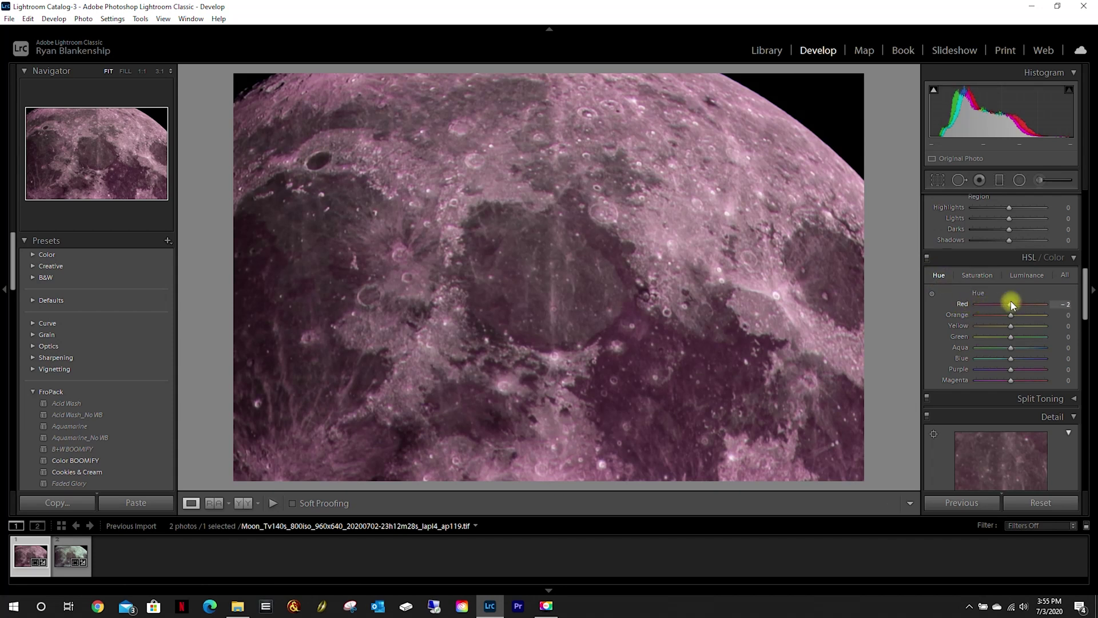
{"action": "left_click", "coordinate": [977, 277]}
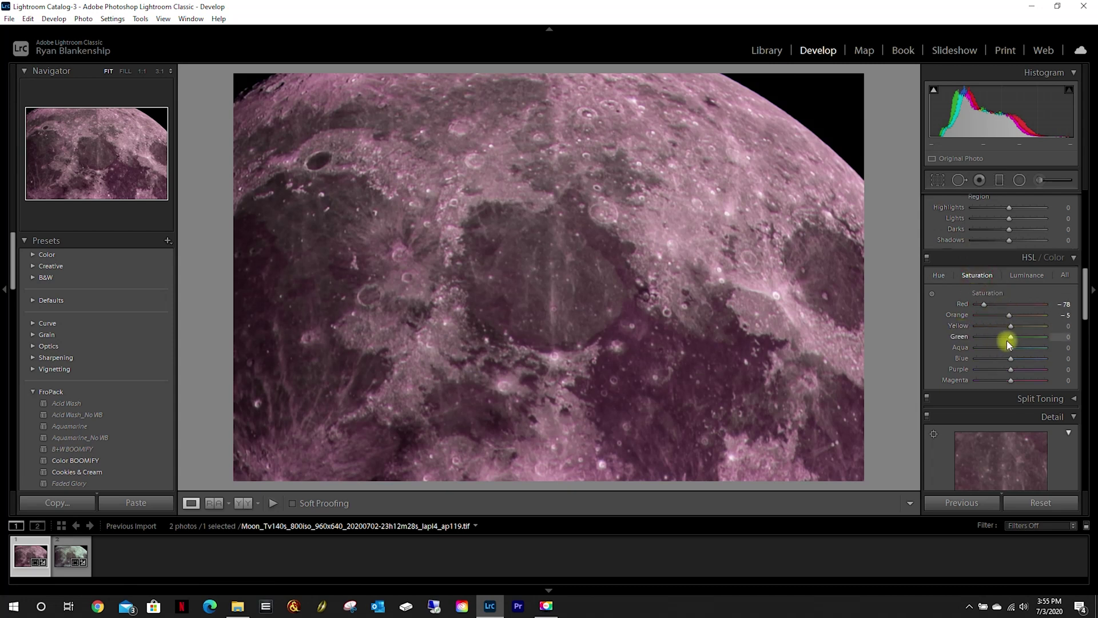
{"action": "mouse_move", "coordinate": [1010, 337]}
{"action": "left_mouse_down"}
{"action": "mouse_move", "coordinate": [1058, 333]}
{"action": "mouse_move", "coordinate": [963, 333]}
{"action": "mouse_move", "coordinate": [1034, 332]}
{"action": "mouse_move", "coordinate": [1018, 336]}
{"action": "left_mouse_up"}
{"action": "left_click_drag", "start_coordinate": [1009, 339], "coordinate": [1010, 339]}
{"action": "left_click_drag", "start_coordinate": [1057, 348], "coordinate": [1010, 348]}
- Check the TIF's luminance and per-color adjustments, try a Red Hue of +5, and undo it
{"action": "left_click", "coordinate": [1025, 275]}
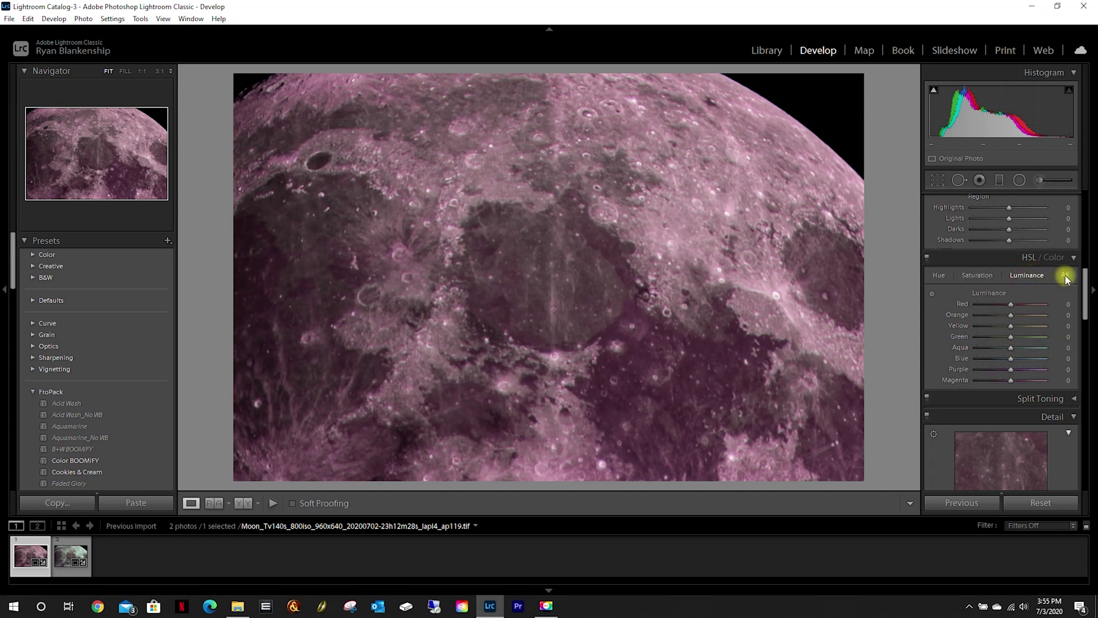
{"action": "left_click", "coordinate": [1051, 259]}
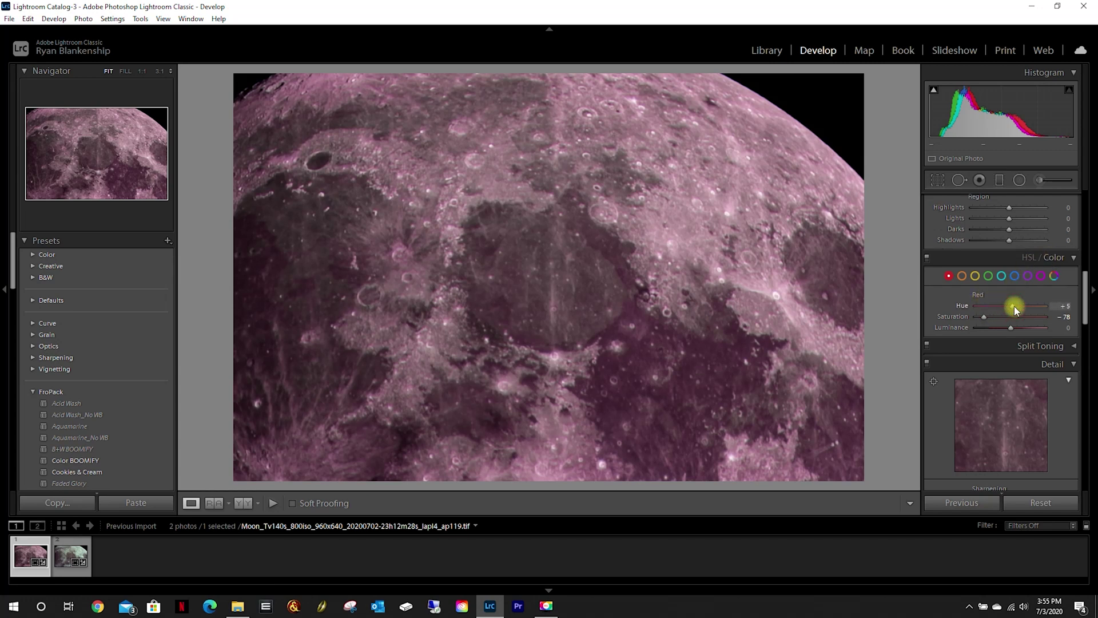
{"action": "left_click_drag", "start_coordinate": [1044, 306], "coordinate": [1015, 309]}
{"action": "key", "text": "ctrl+z"}
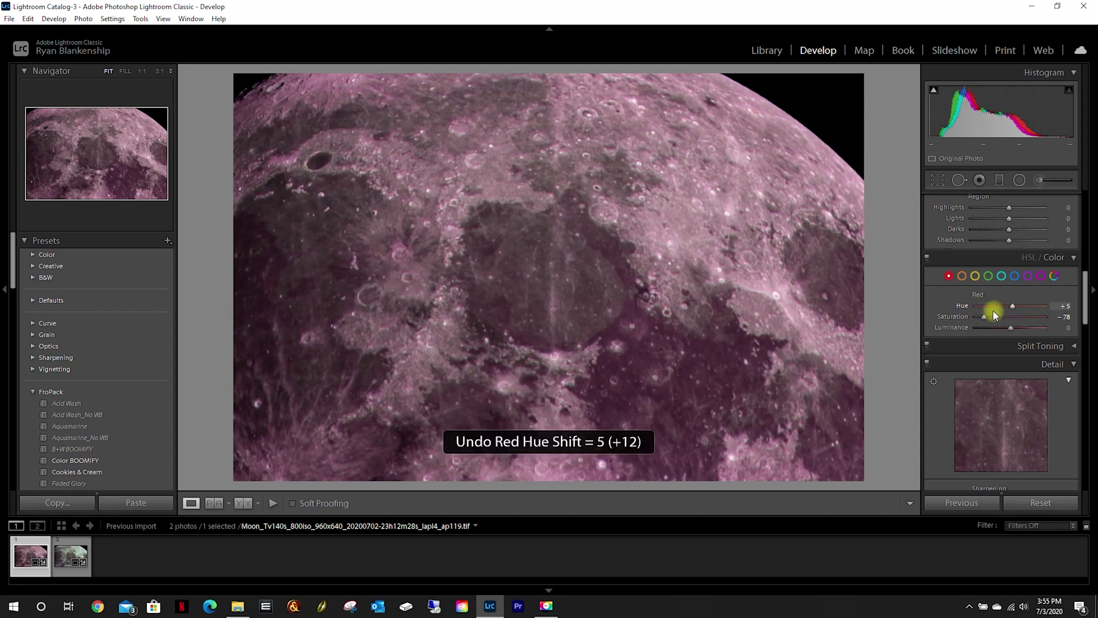
{"action": "left_click", "coordinate": [1027, 257]}
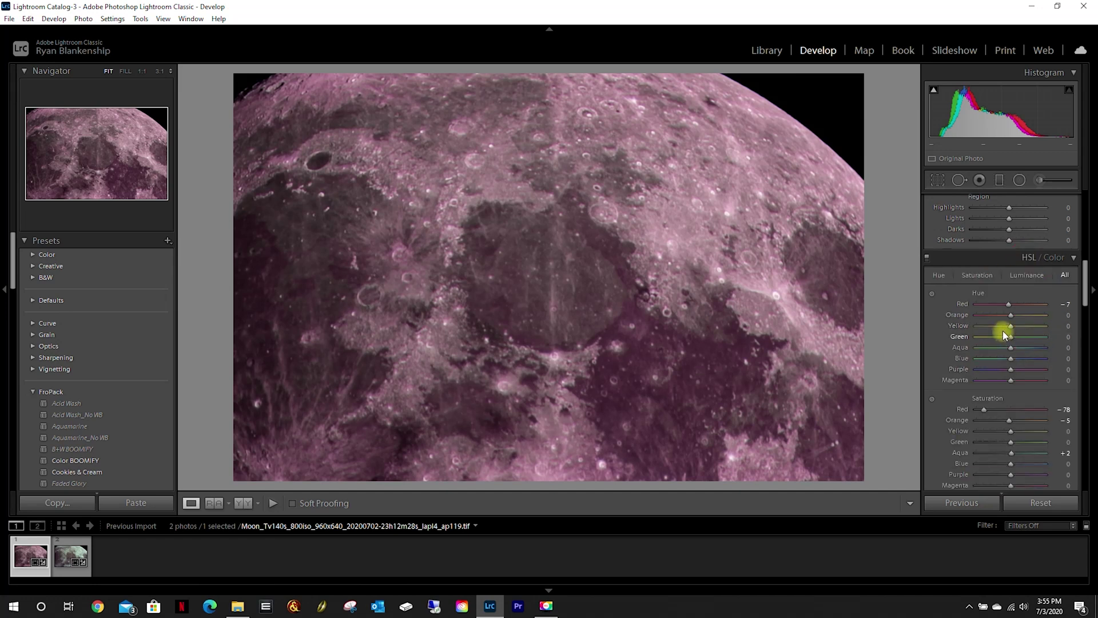
- Check the TIF's split toning settings and try adjusting its luminance noise reduction
{"action": "scroll", "coordinate": [1003, 329], "scroll_direction": "down", "scroll_amount": 10}
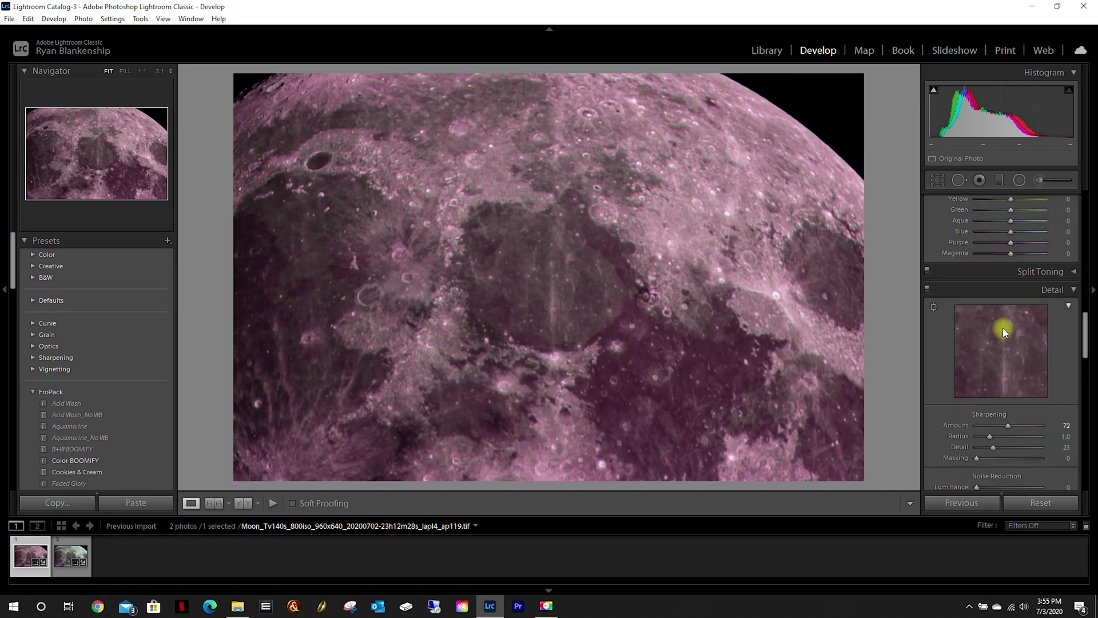
{"action": "left_click", "coordinate": [1008, 271]}
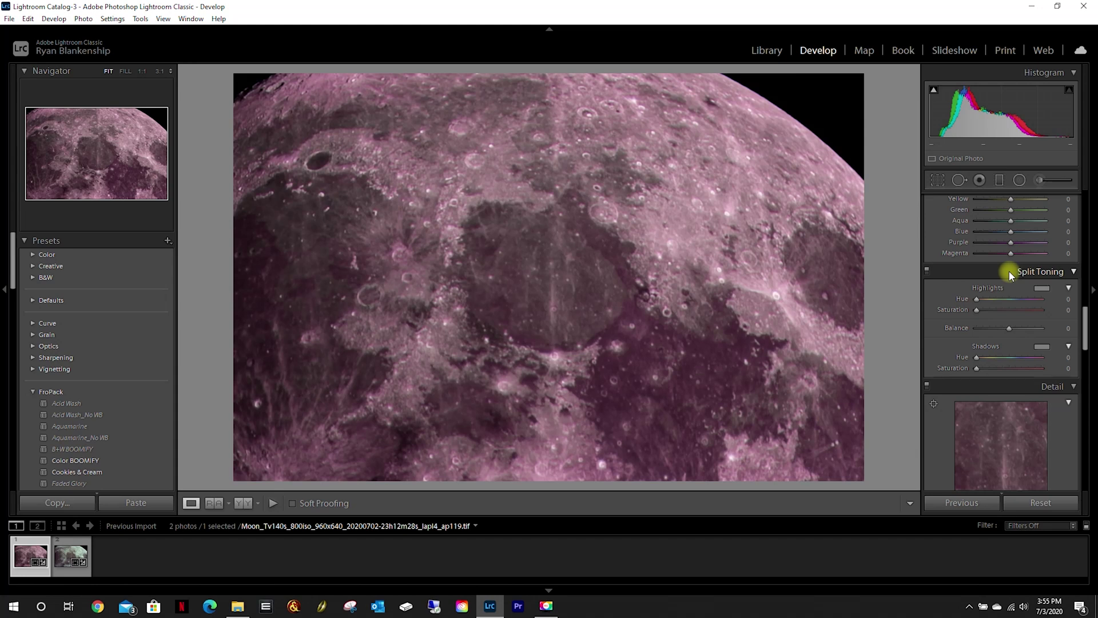
{"action": "left_click", "coordinate": [1009, 271]}
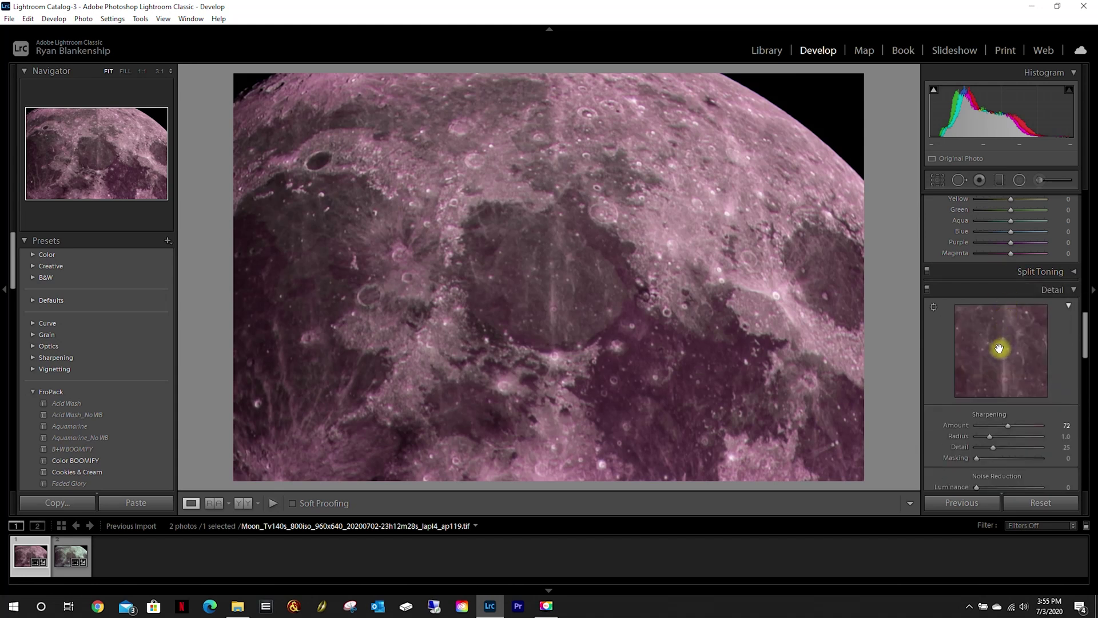
{"action": "scroll", "coordinate": [1023, 306], "scroll_direction": "down", "scroll_amount": 3}
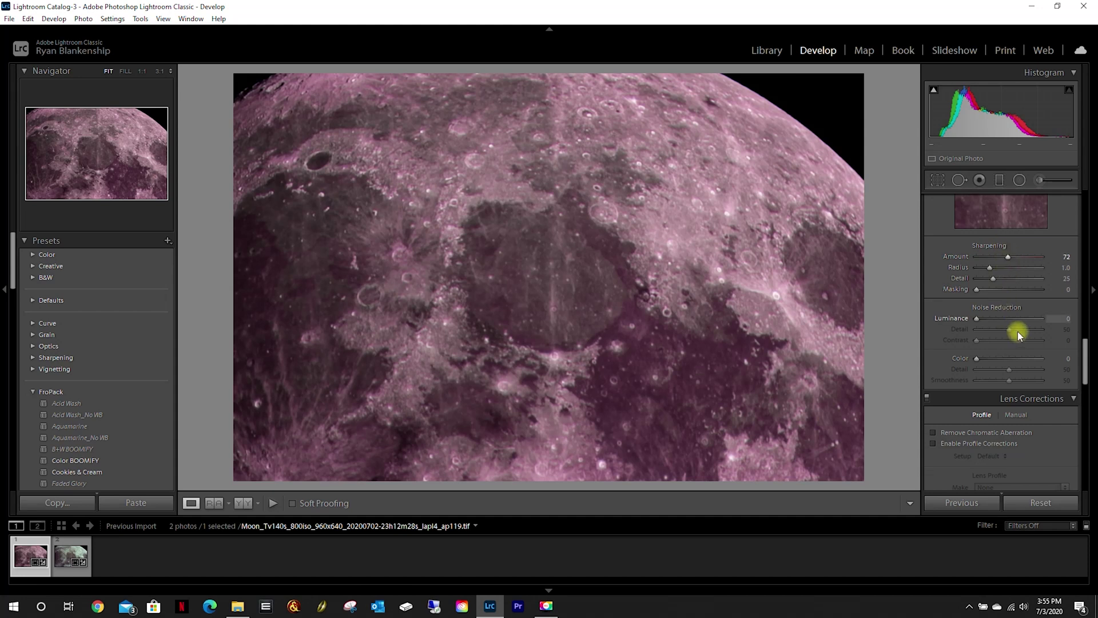
{"action": "left_click_drag", "start_coordinate": [977, 317], "coordinate": [990, 323]}
- Calibrate the TIF with Red Primary Hue +33 and Saturation −35 and Blue Primary Saturation +7, undoing trial Green and Blue Primary changes
{"action": "scroll", "coordinate": [990, 361], "scroll_direction": "down", "scroll_amount": 5}
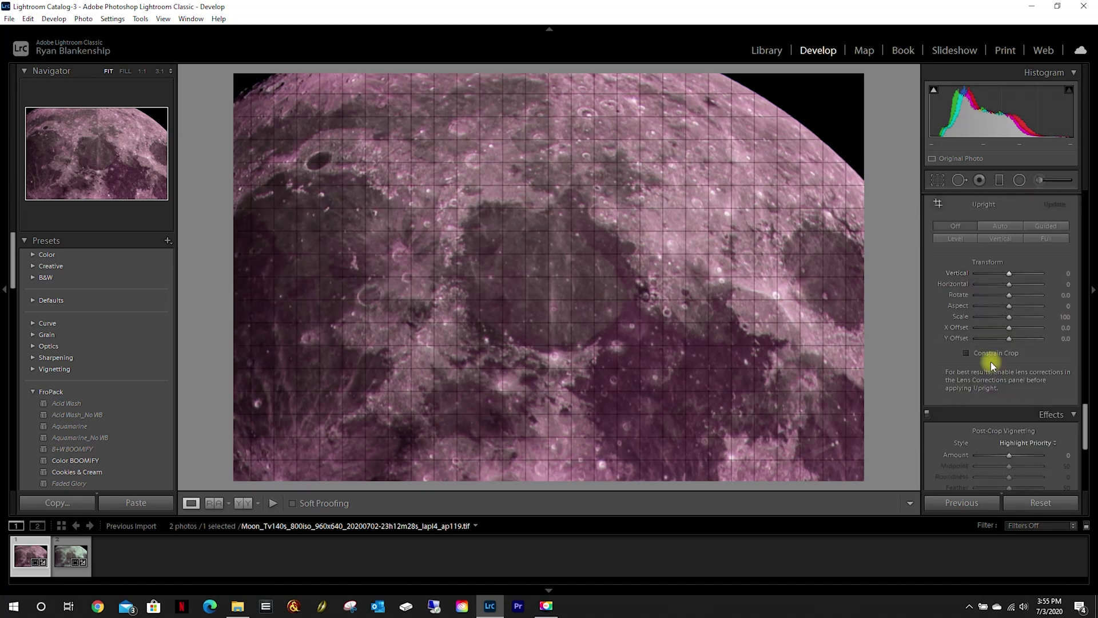
{"action": "scroll", "coordinate": [999, 313], "scroll_direction": "down", "scroll_amount": 5}
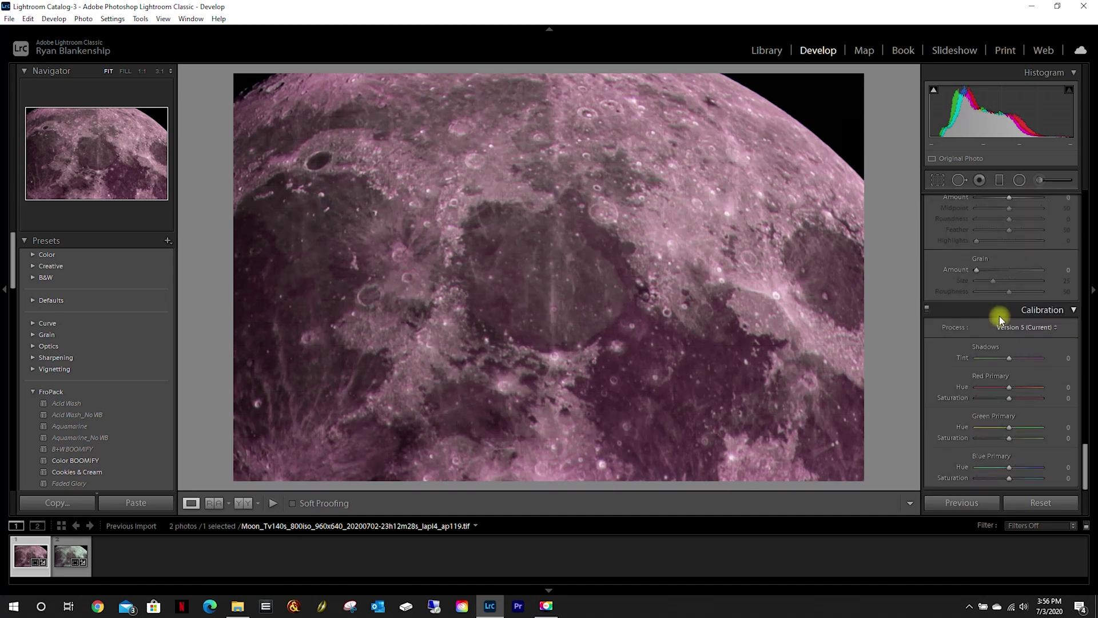
{"action": "left_click", "coordinate": [1009, 386]}
{"action": "left_click_drag", "start_coordinate": [996, 387], "coordinate": [1014, 438]}
{"action": "key", "text": "ctrl+z"}
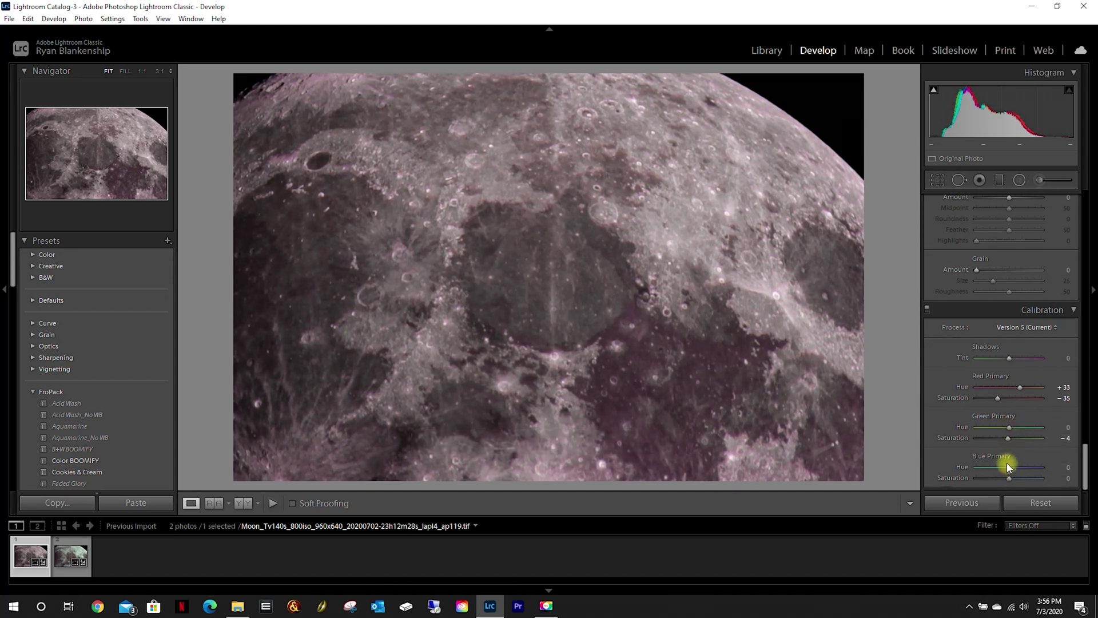
{"action": "key", "text": "ctrl+z"}
{"action": "mouse_move", "coordinate": [1010, 465]}
{"action": "left_mouse_down"}
{"action": "mouse_move", "coordinate": [1024, 468]}
{"action": "mouse_move", "coordinate": [986, 468]}
{"action": "mouse_move", "coordinate": [1025, 476]}
{"action": "mouse_move", "coordinate": [1013, 476]}
{"action": "left_mouse_up"}
{"action": "key", "text": "ctrl+z"}
- Compare the PNG with the TIF, and remove the TIF from the catalog without deleting it from disk
{"action": "left_click", "coordinate": [79, 556]}
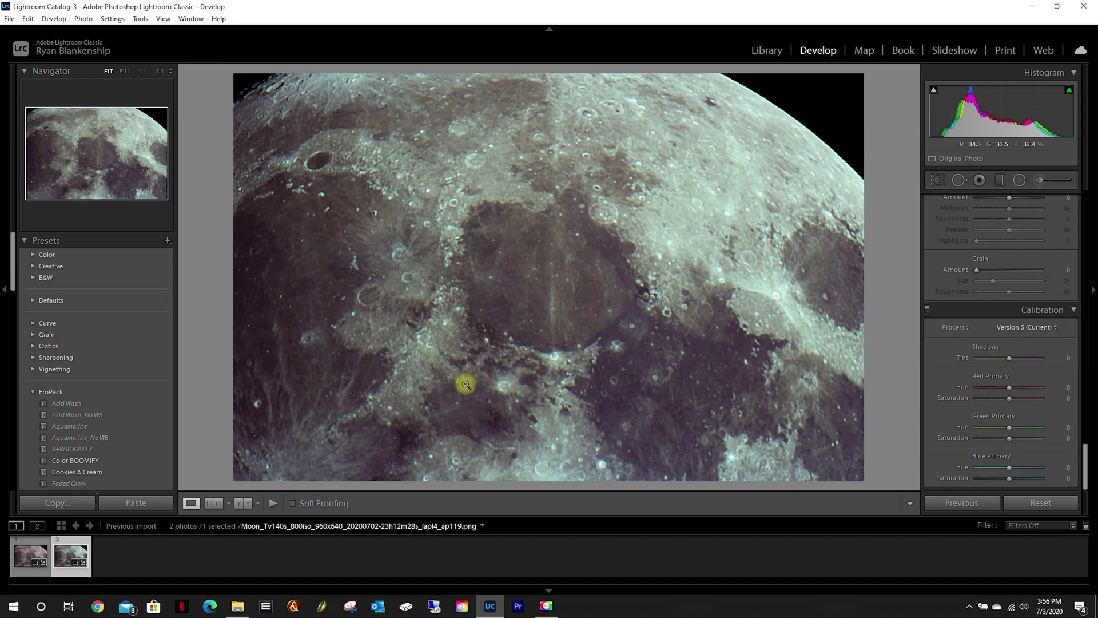
{"action": "left_click", "coordinate": [30, 554]}
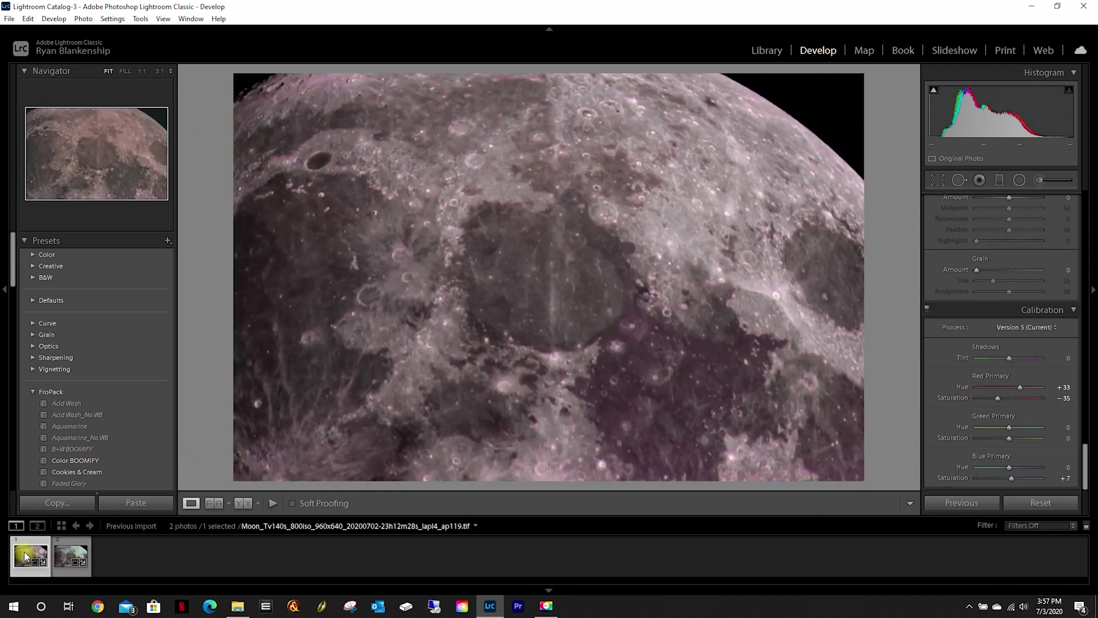
{"action": "right_click", "coordinate": [24, 551]}
{"action": "left_click", "coordinate": [69, 520]}
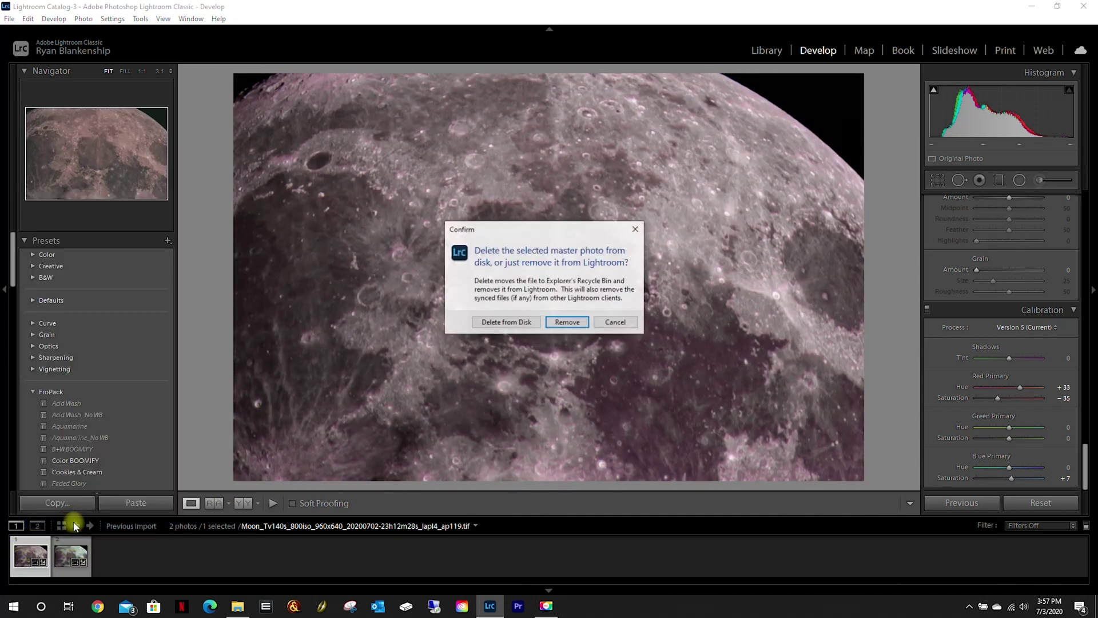
{"action": "left_click", "coordinate": [565, 322]}
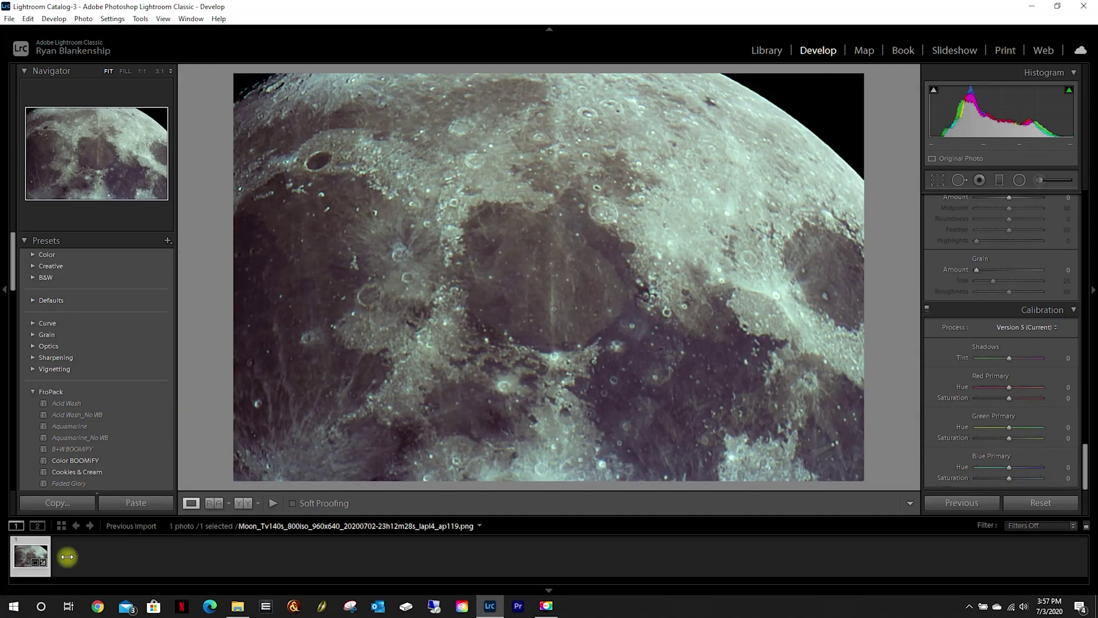
- Open the export settings for the moon PNG and set its destination folder to E:\Astroimaging Working\BackYardEOS\Moon Imaging\Middle
{"action": "right_click", "coordinate": [23, 550]}
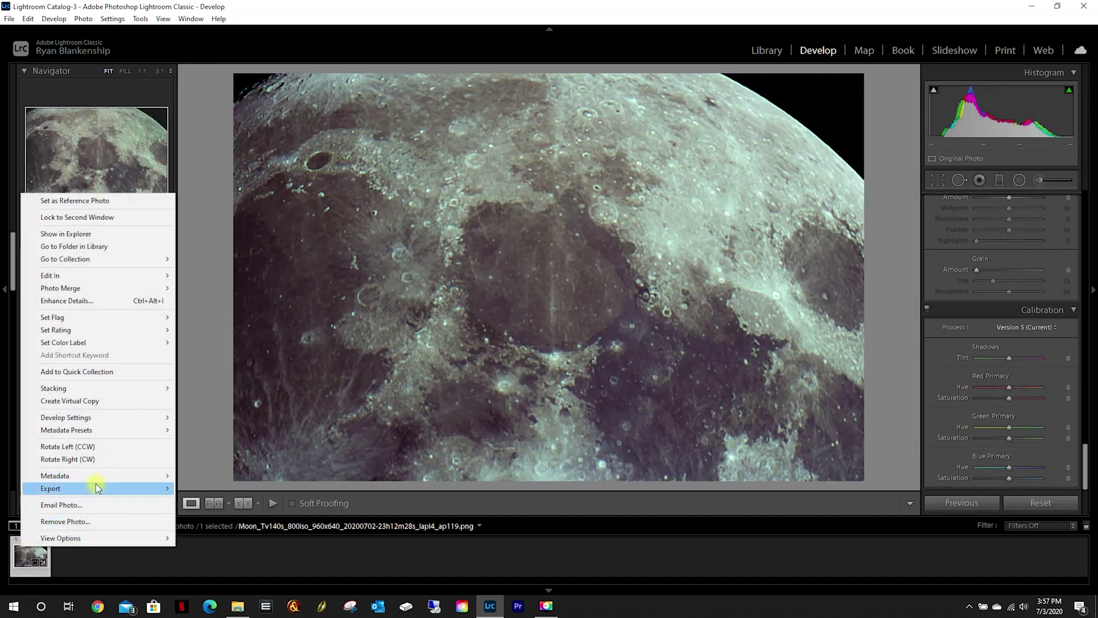
{"action": "mouse_move", "coordinate": [95, 486]}
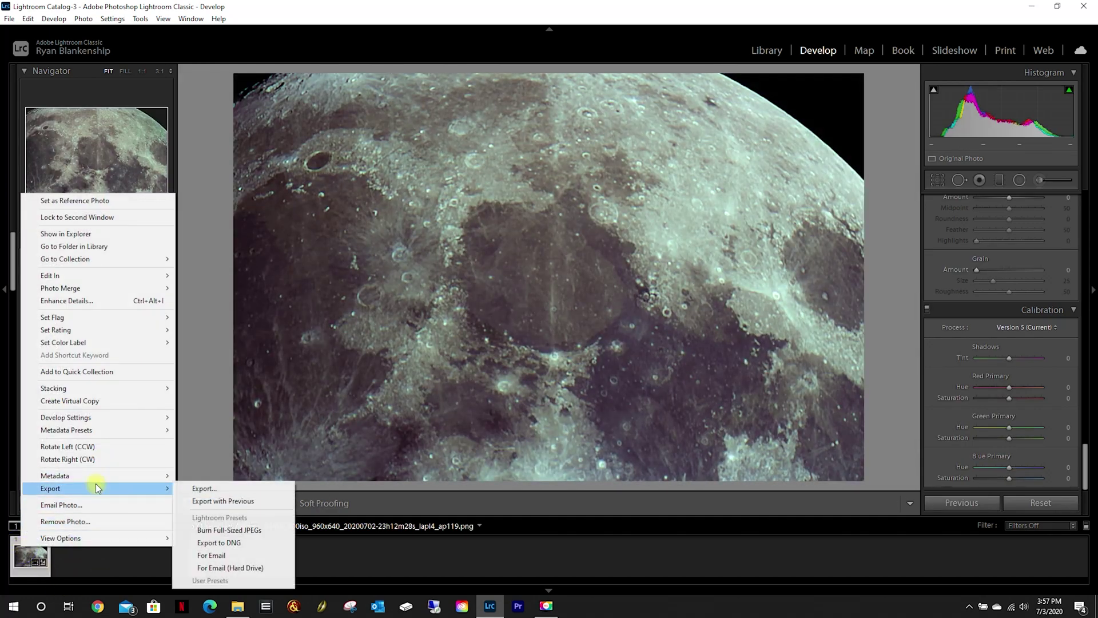
{"action": "left_click", "coordinate": [203, 487]}
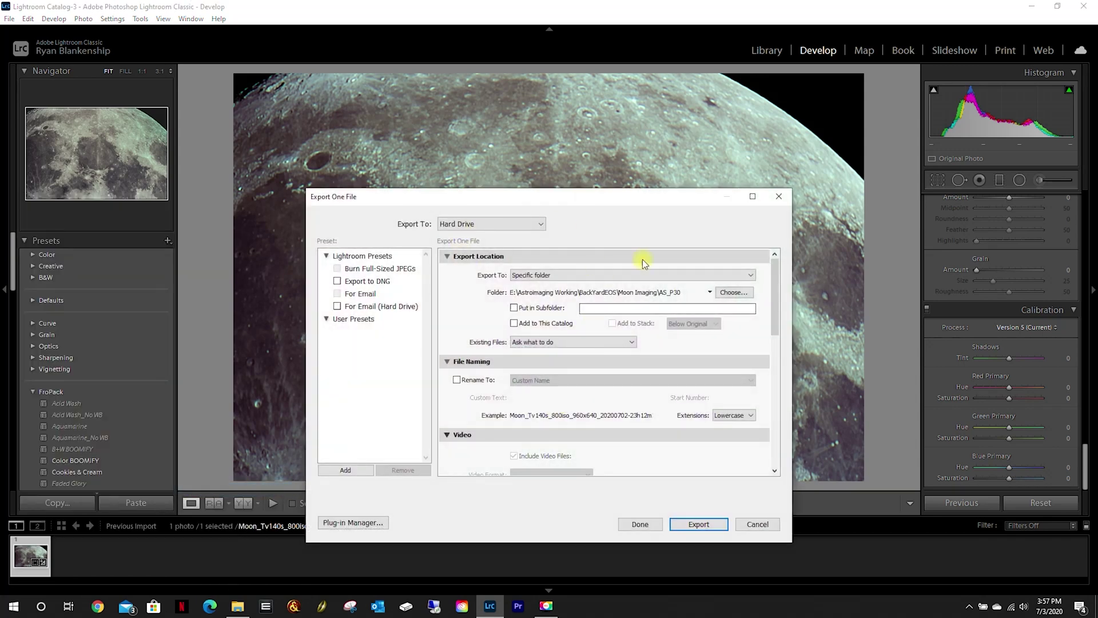
{"action": "left_click", "coordinate": [733, 292]}
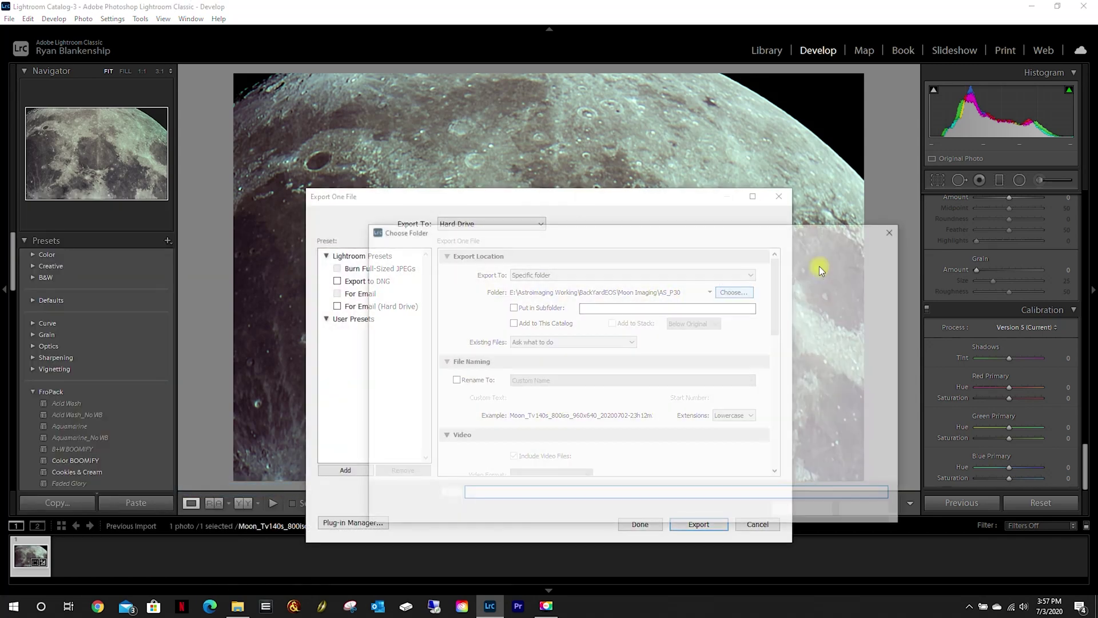
{"action": "scroll", "coordinate": [389, 432], "scroll_direction": "down", "scroll_amount": 2}
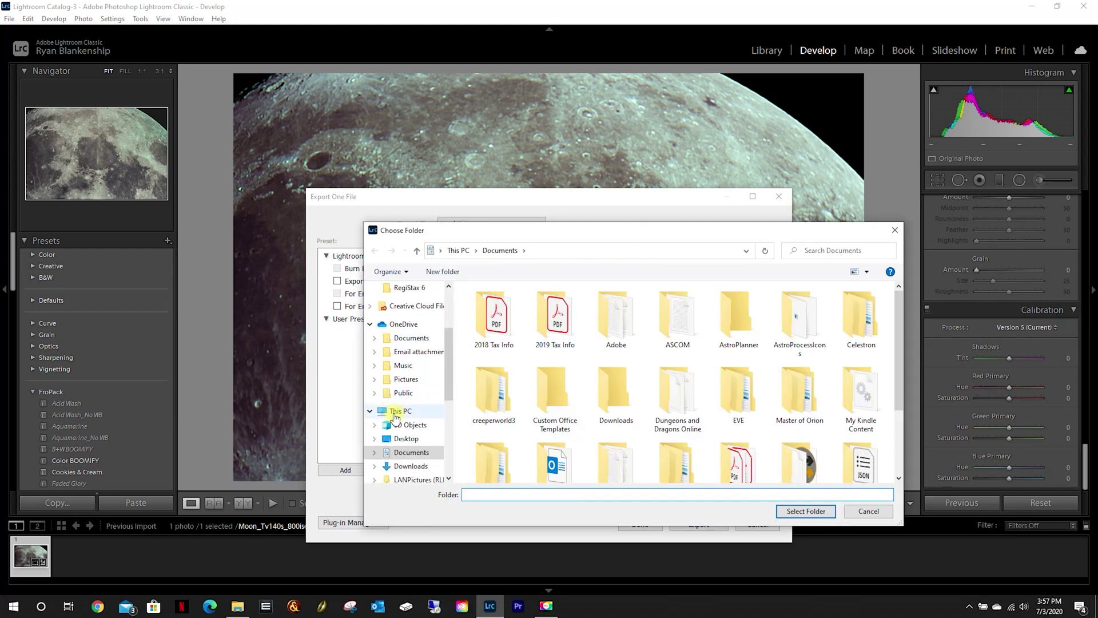
{"action": "scroll", "coordinate": [395, 449], "scroll_direction": "down", "scroll_amount": 3}
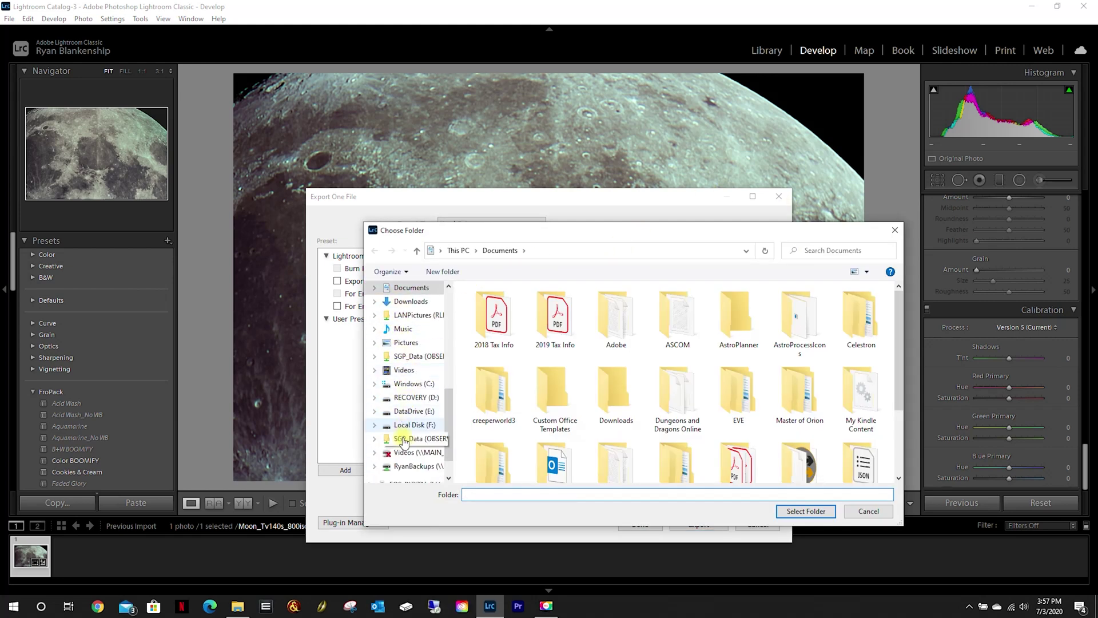
{"action": "left_click", "coordinate": [412, 411]}
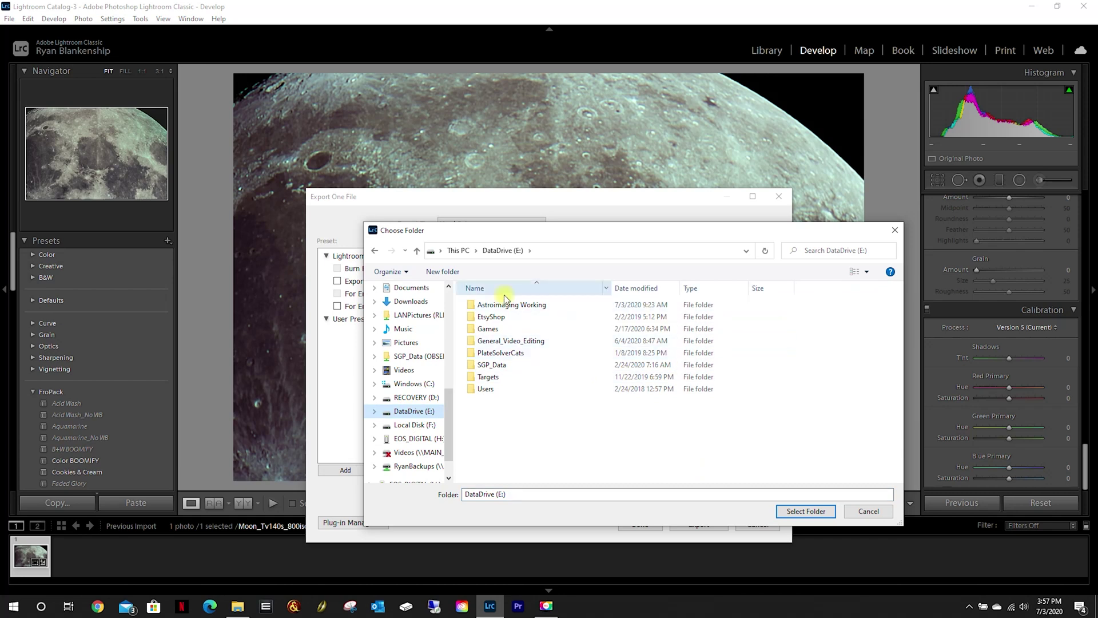
{"action": "left_click", "coordinate": [526, 306]}
{"action": "double_click", "coordinate": [526, 306]}
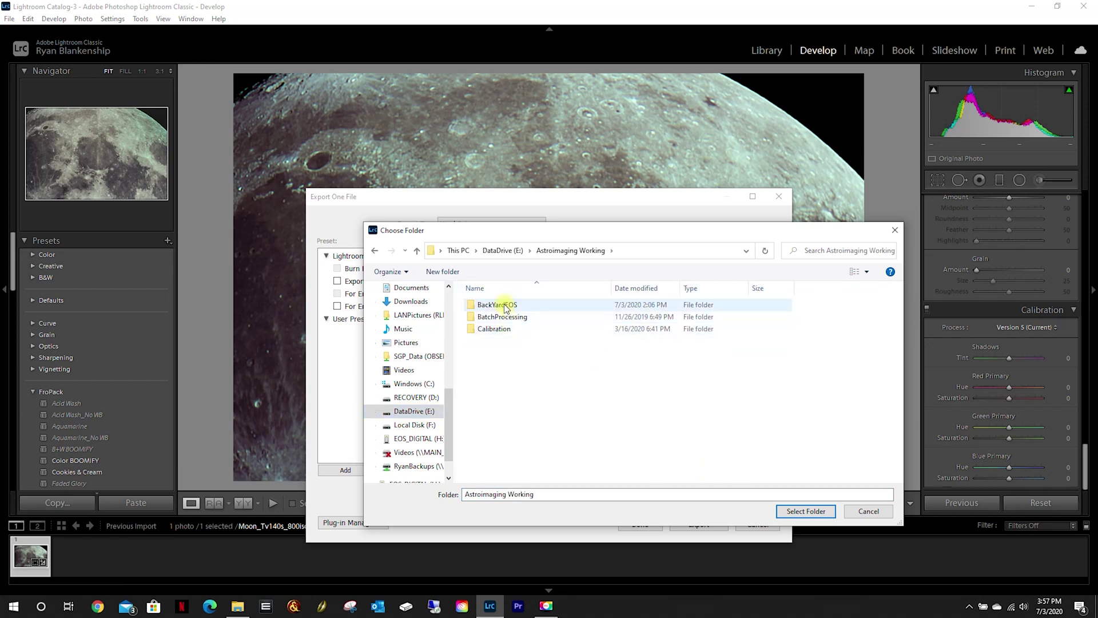
{"action": "double_click", "coordinate": [493, 304]}
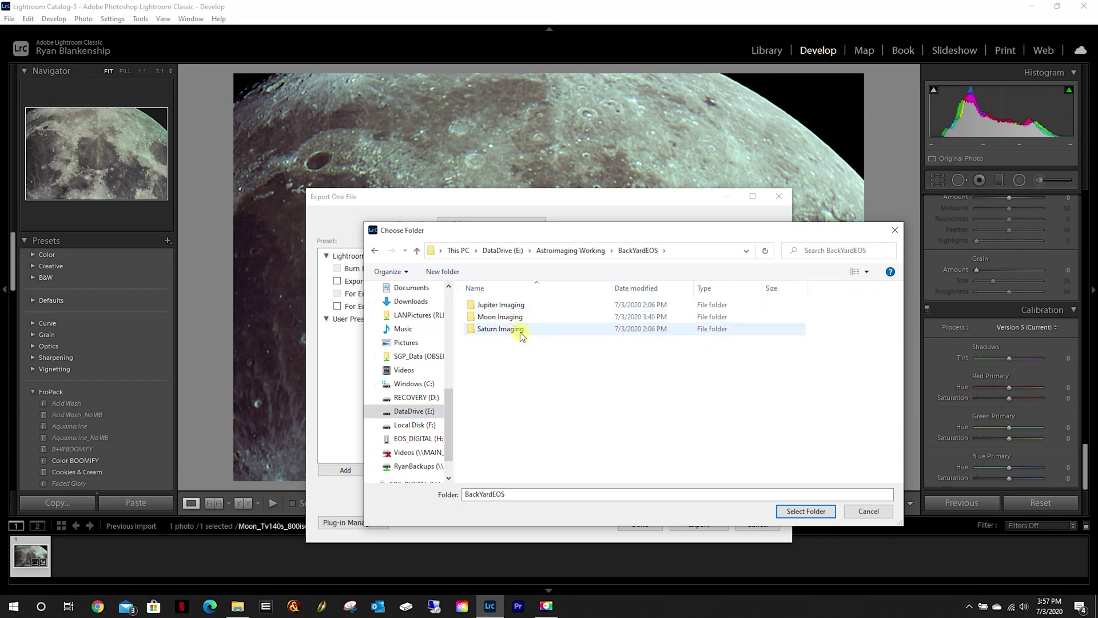
{"action": "double_click", "coordinate": [486, 316]}
{"action": "double_click", "coordinate": [619, 331]}
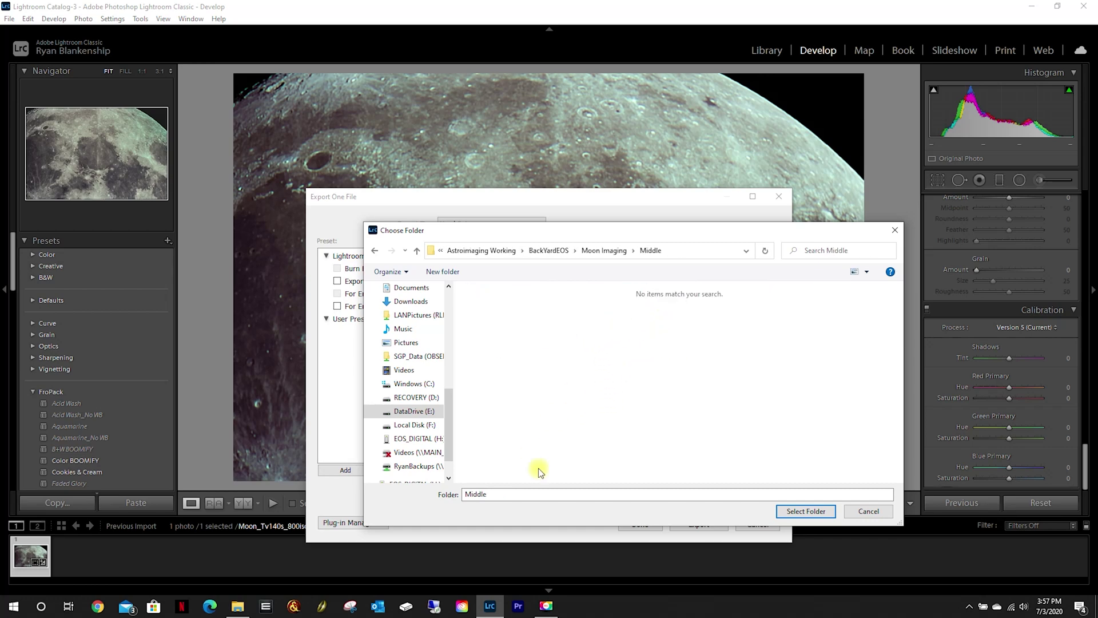
{"action": "left_click", "coordinate": [792, 510]}
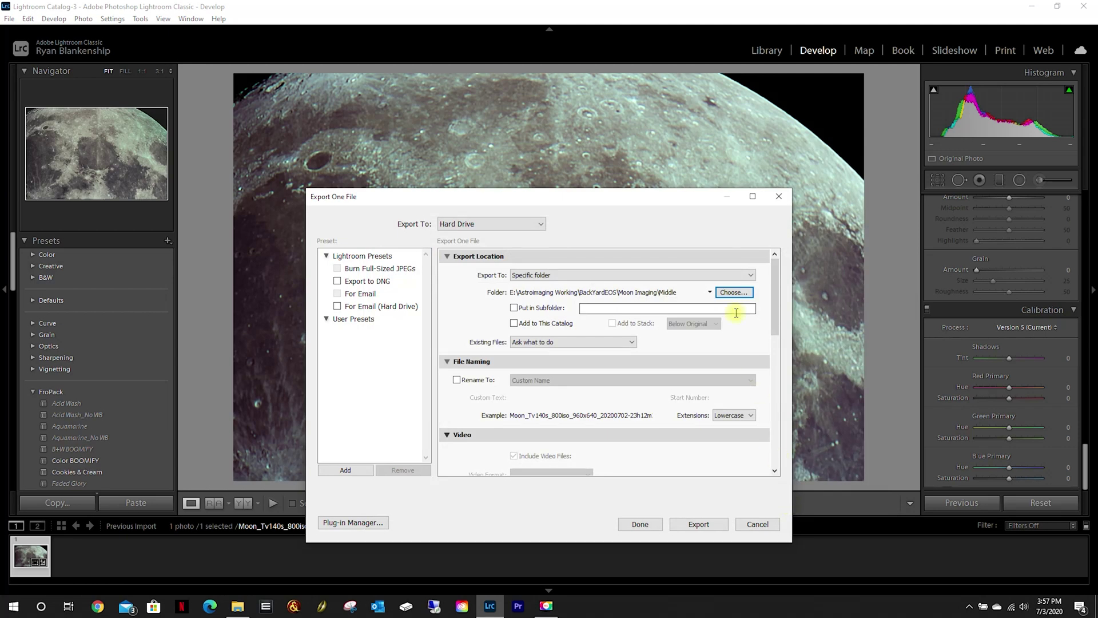
{"action": "left_click", "coordinate": [734, 292]}
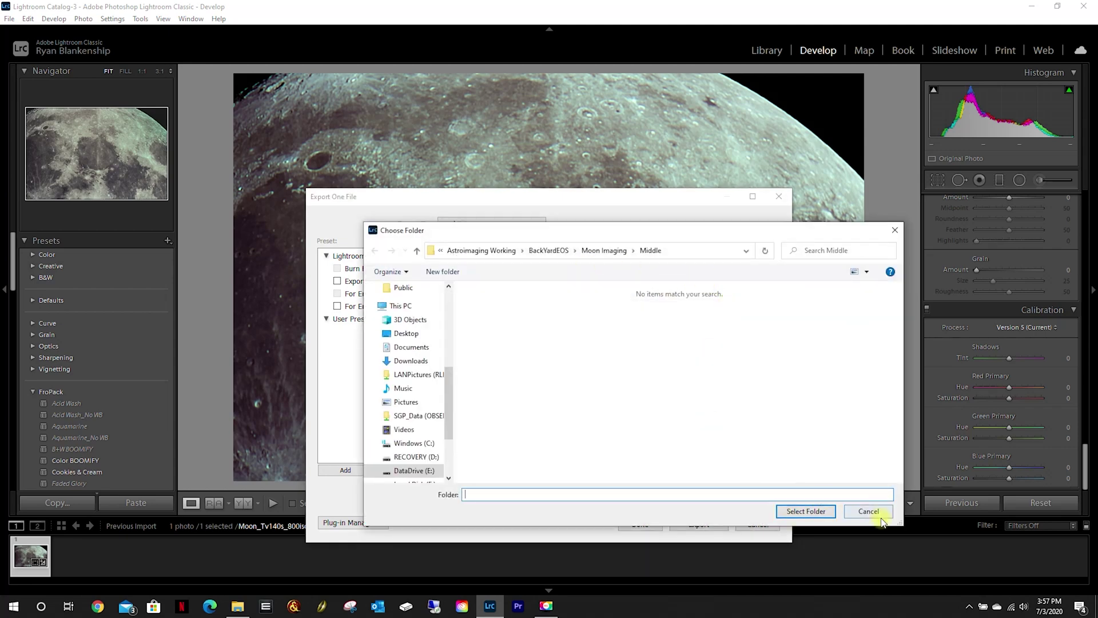
{"action": "left_click", "coordinate": [870, 511]}
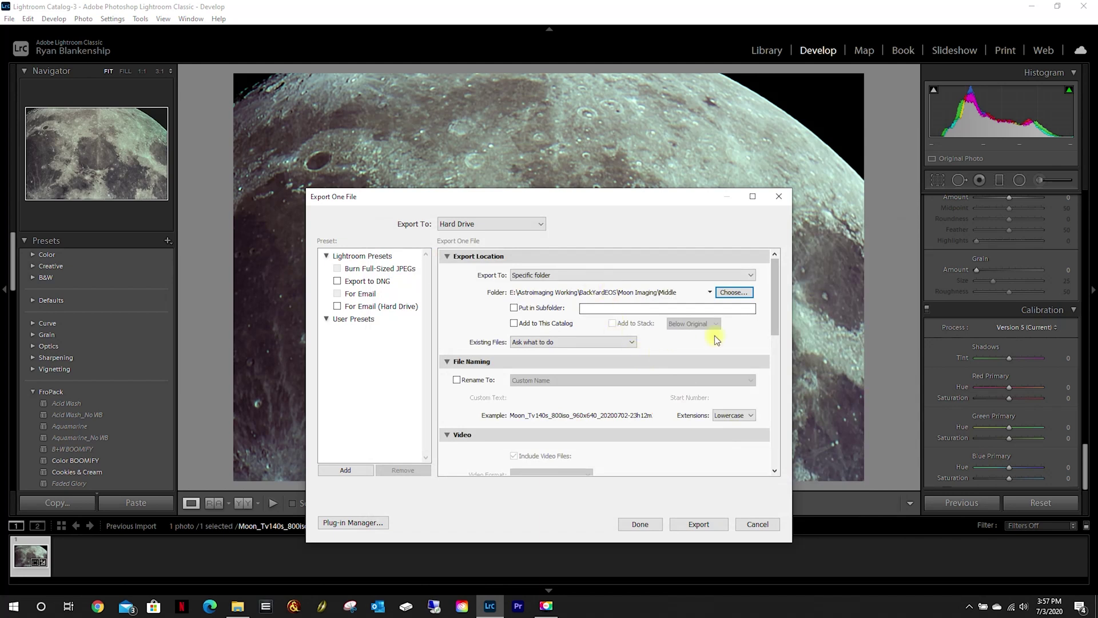
- Set the export resolution to 600 pixels per inch and export the image as a JPEG
{"action": "left_click_drag", "start_coordinate": [774, 286], "coordinate": [773, 384]}
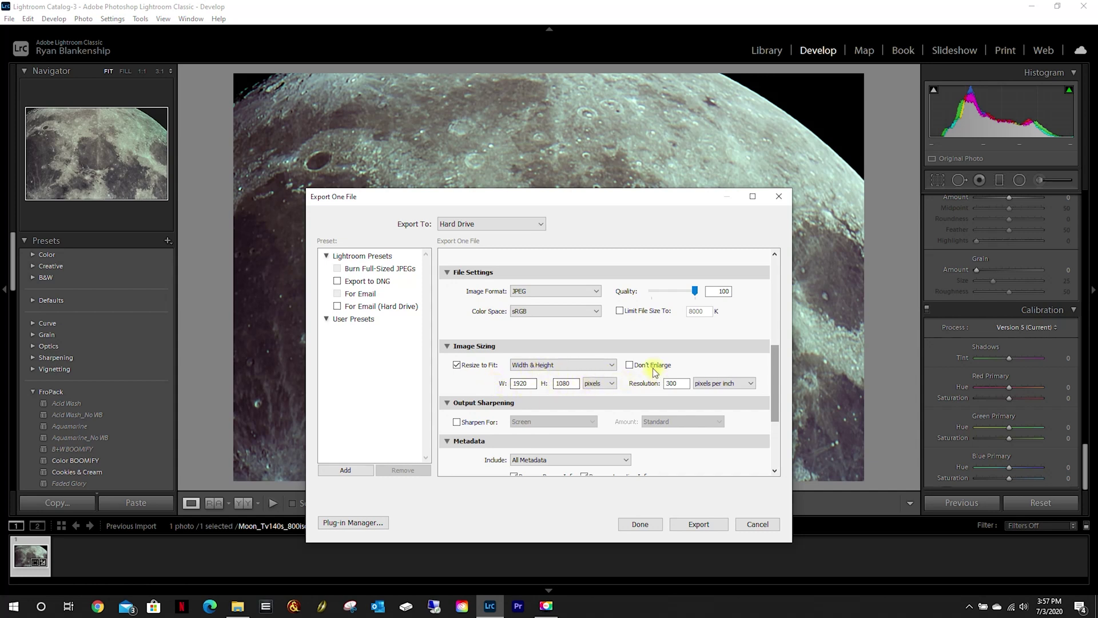
{"action": "left_click", "coordinate": [684, 383]}
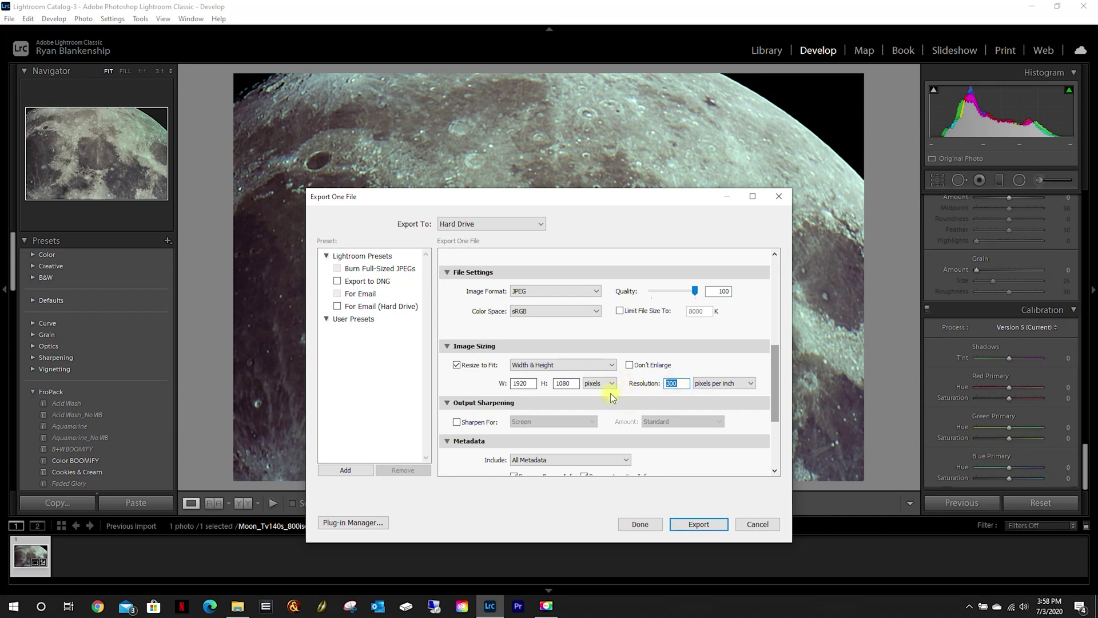
{"action": "type", "text": "600"}
{"action": "left_click_drag", "start_coordinate": [771, 361], "coordinate": [773, 416]}
{"action": "left_click", "coordinate": [696, 525]}
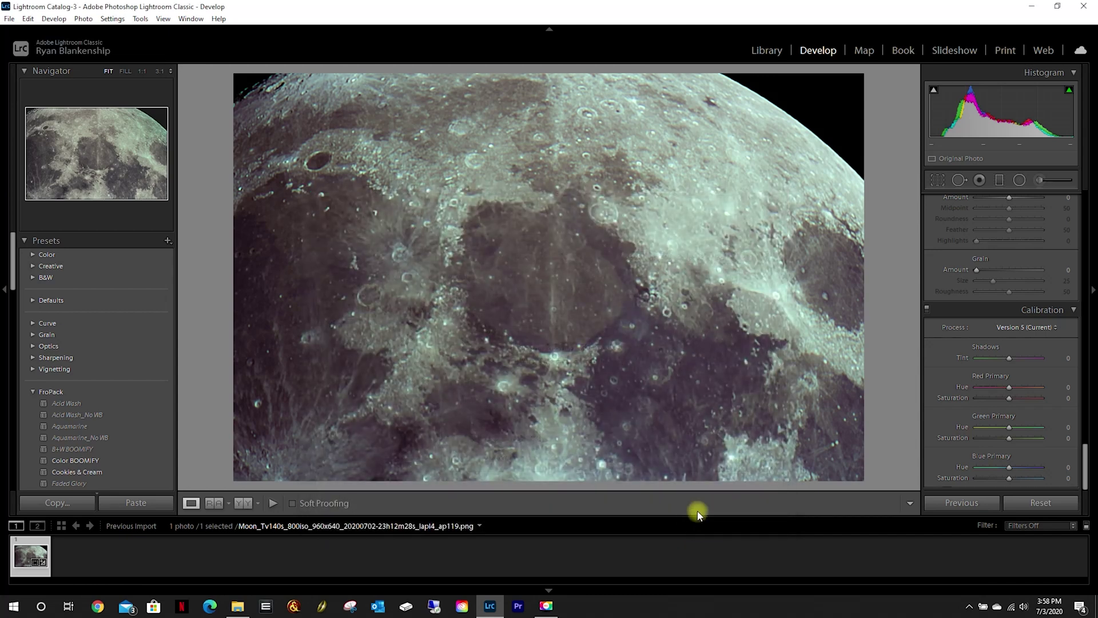
- Switch to File Explorer, show the Middle folder in Details view, and check the exported JPG at full size
{"action": "left_click", "coordinate": [238, 605]}
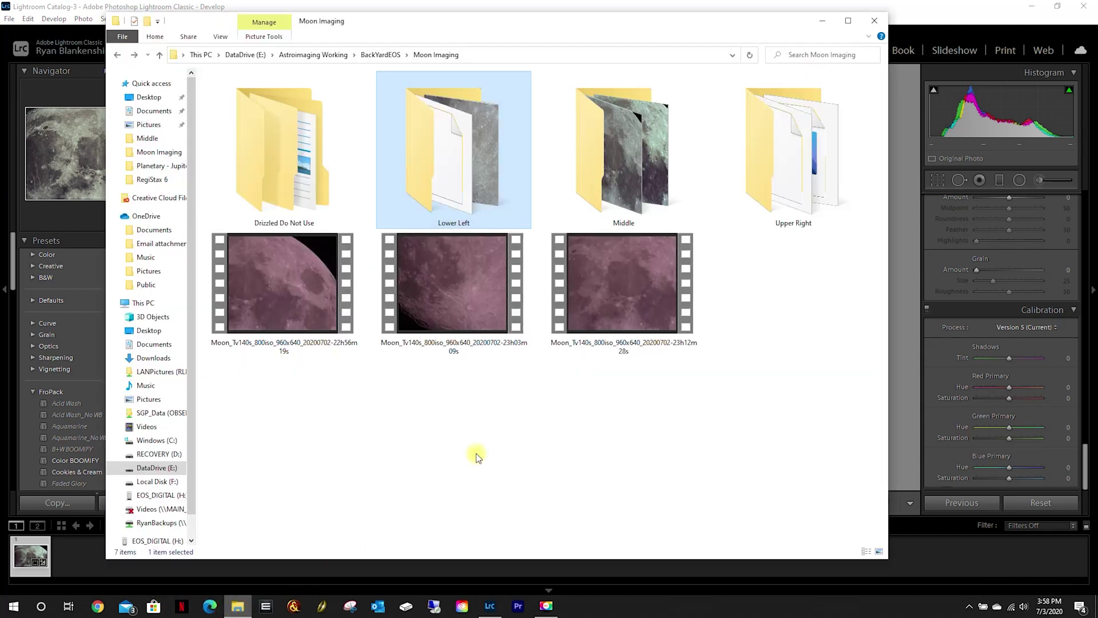
{"action": "double_click", "coordinate": [597, 153]}
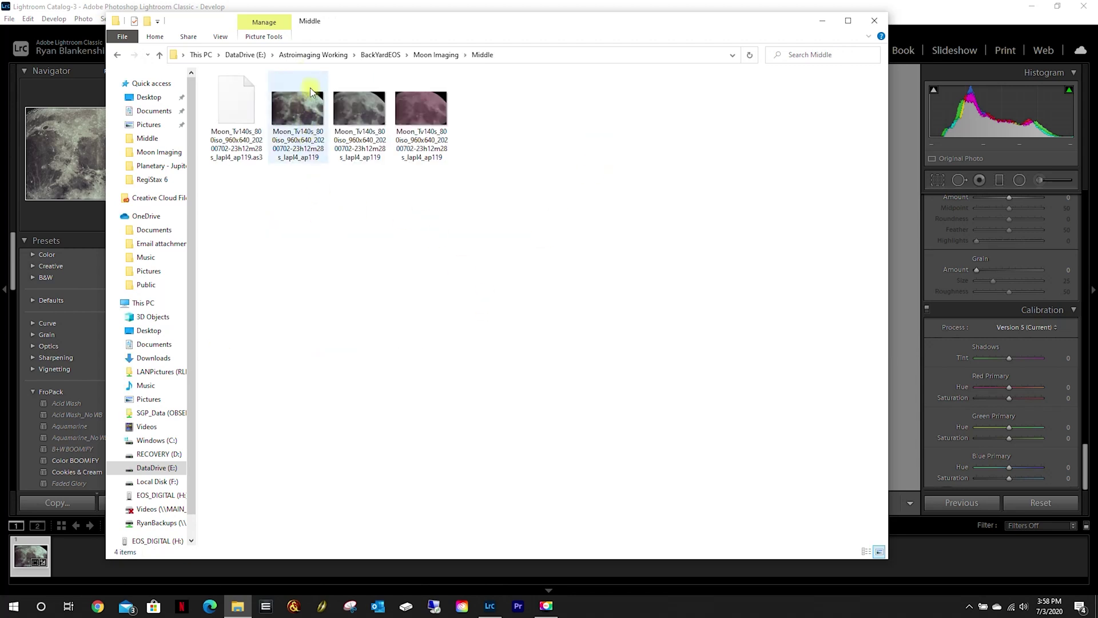
{"action": "left_click", "coordinate": [219, 37]}
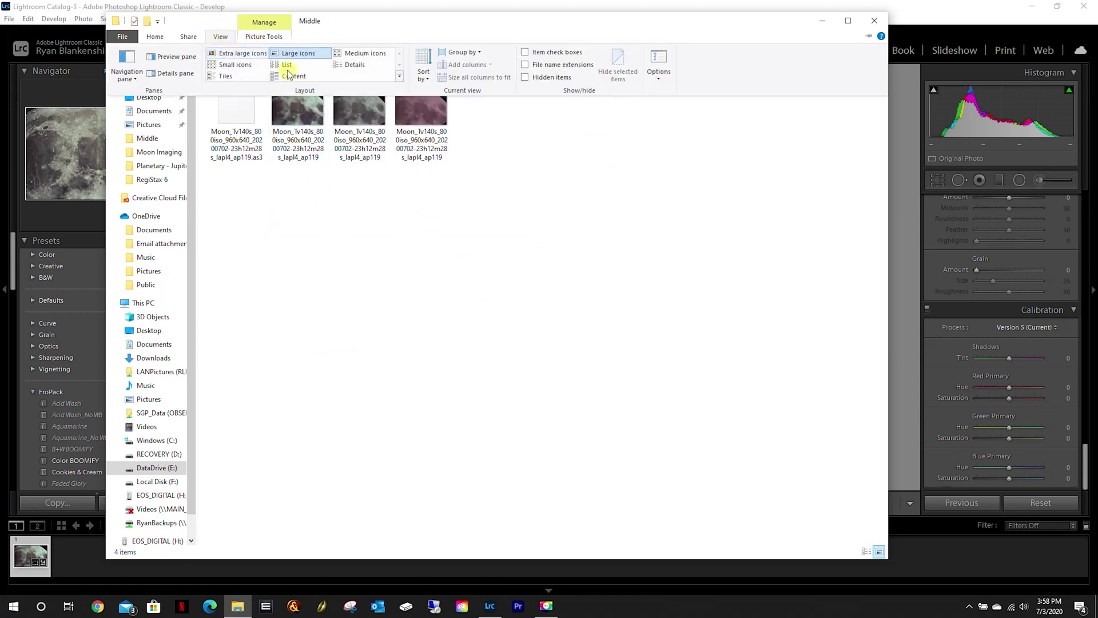
{"action": "left_click", "coordinate": [351, 64]}
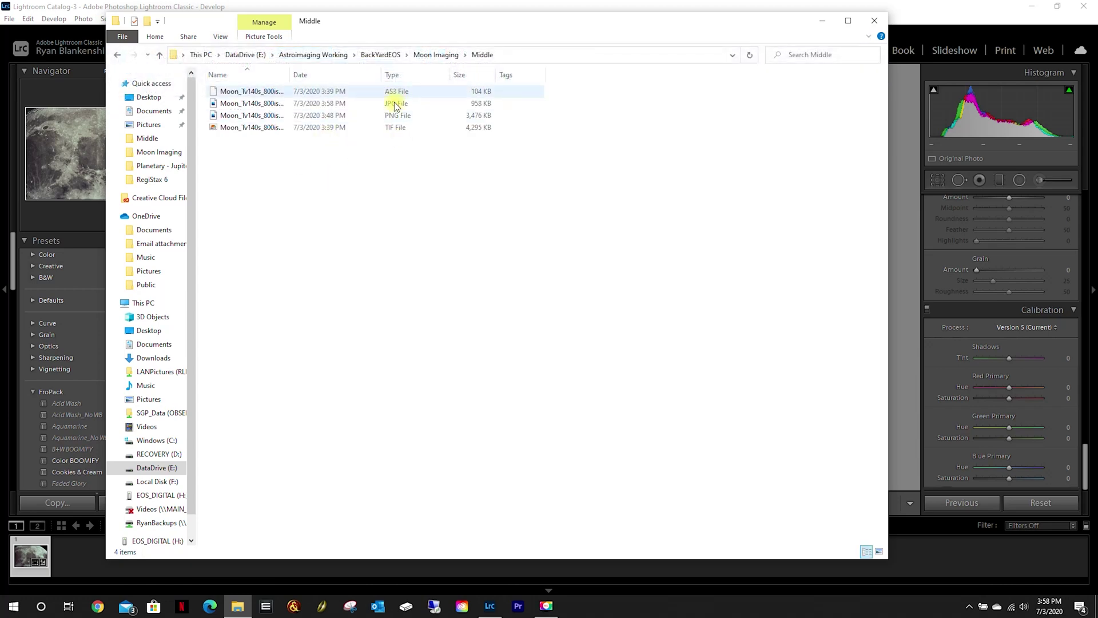
{"action": "double_click", "coordinate": [271, 104]}
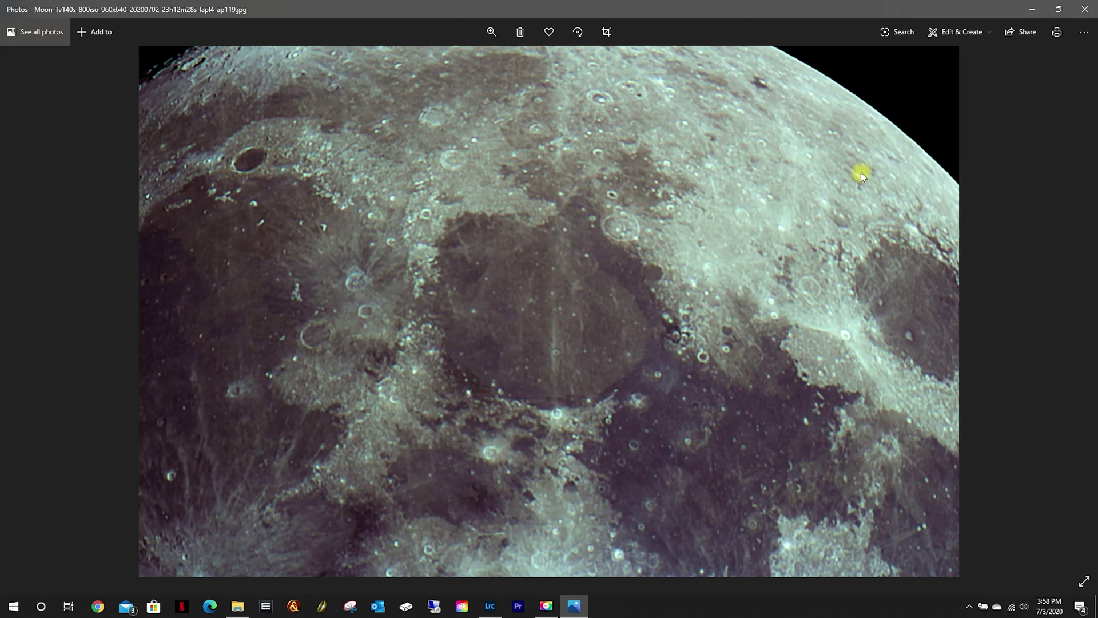
{"action": "left_click", "coordinate": [1085, 9]}
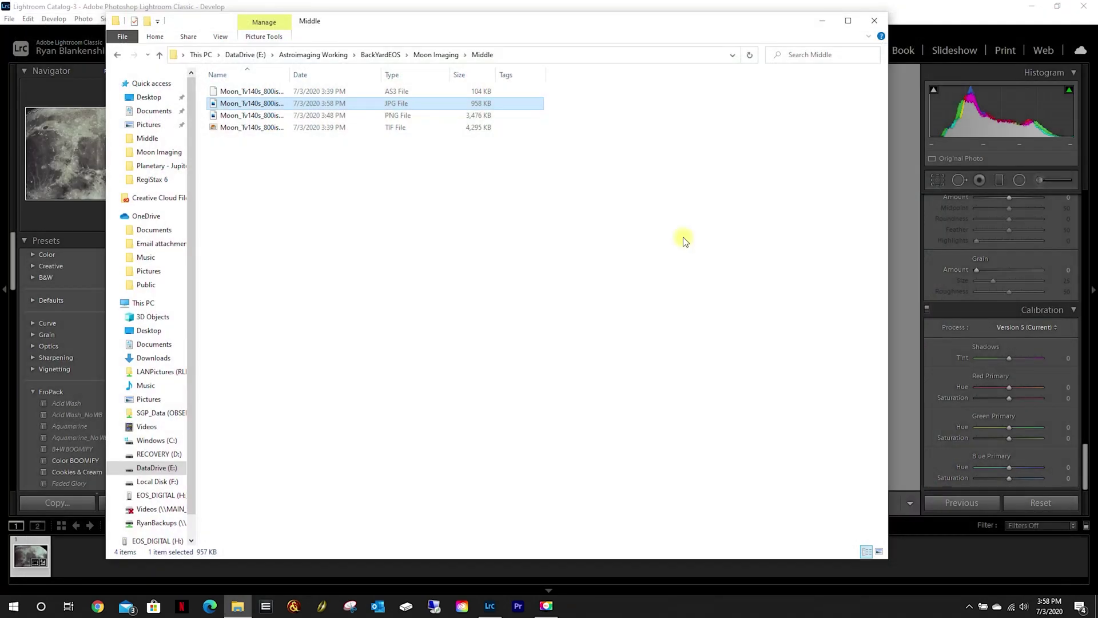
- Return to Lightroom Classic and remove the exported moon PNG from the Library
{"action": "left_click", "coordinate": [919, 24]}
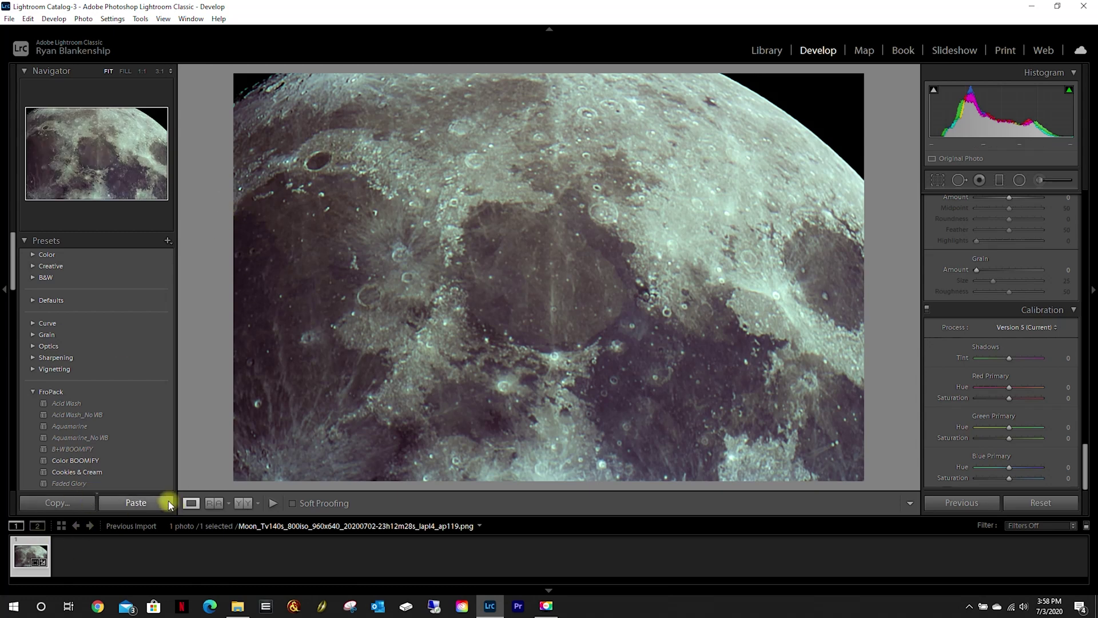
{"action": "left_click", "coordinate": [765, 50]}
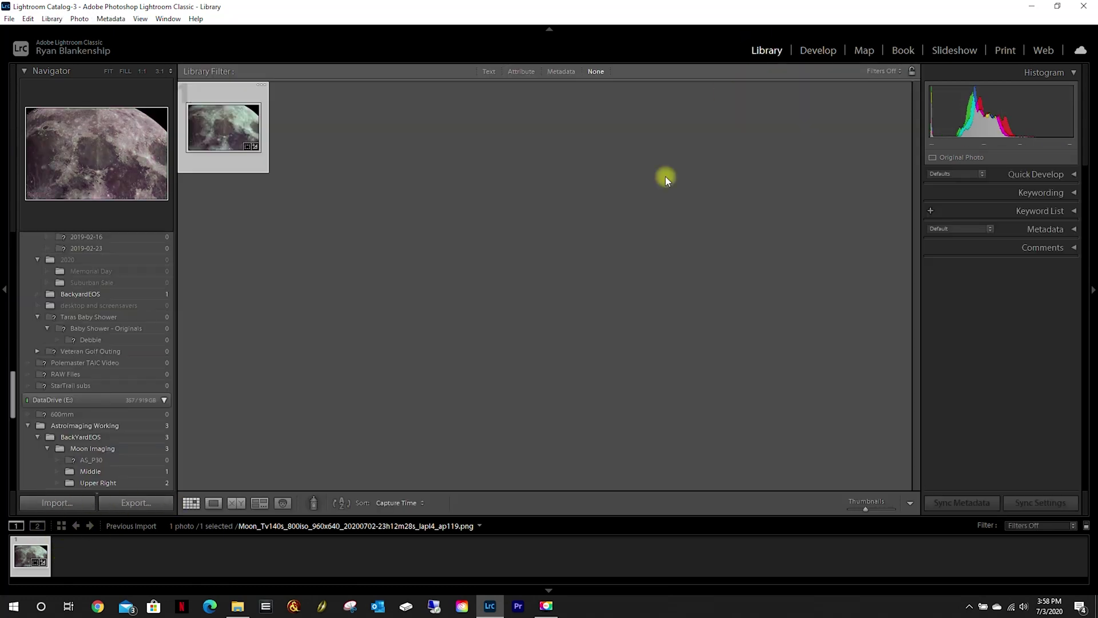
{"action": "right_click", "coordinate": [25, 556]}
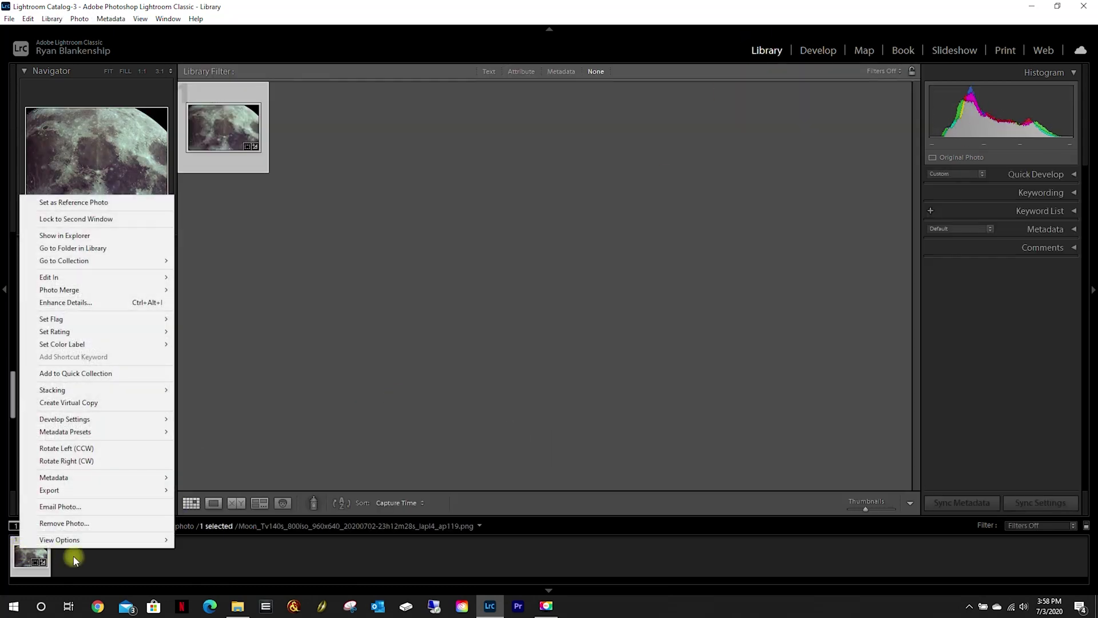
{"action": "left_click", "coordinate": [80, 522]}
{"action": "left_click", "coordinate": [565, 320]}
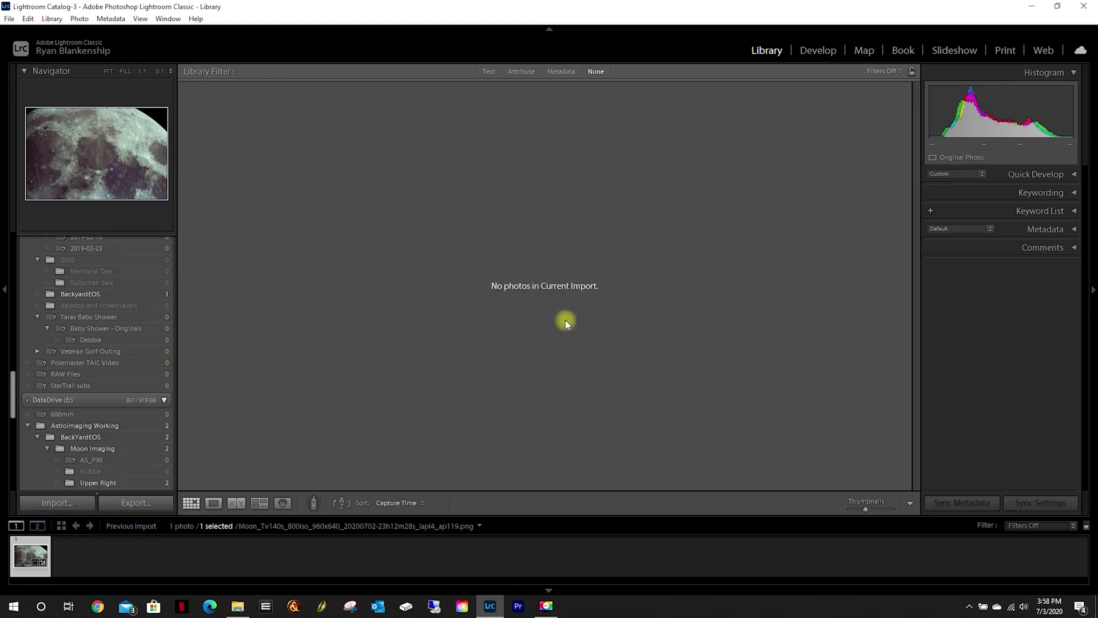
- Import only the gray moon image from Moon Imaging\Lower Left, excluding the reddish one, and open it in the Develop module
{"action": "left_click", "coordinate": [60, 502]}
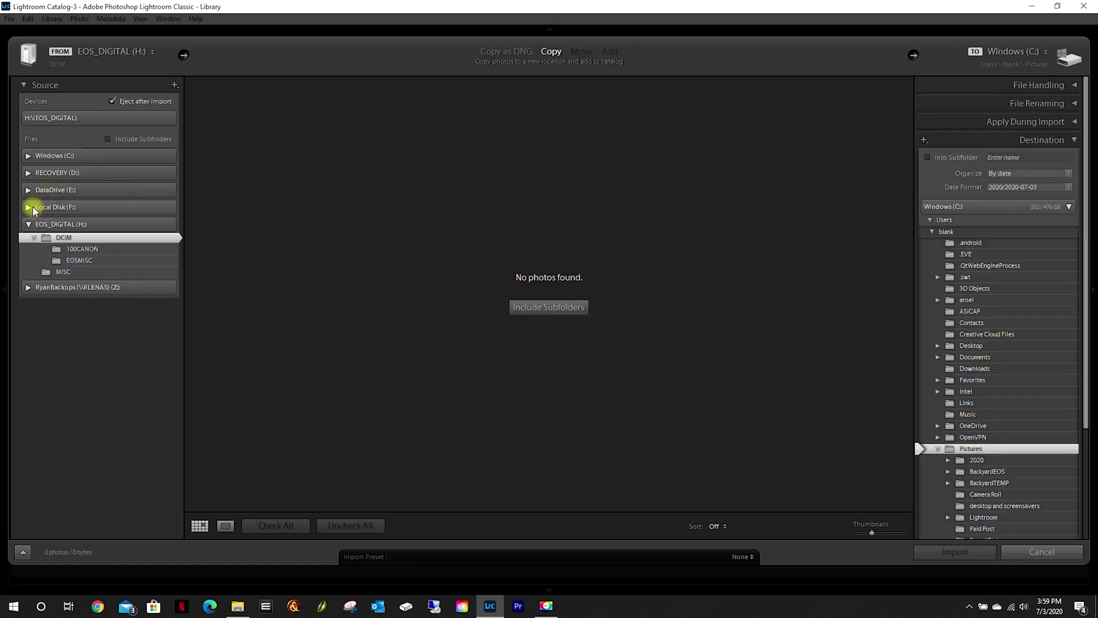
{"action": "left_click", "coordinate": [28, 190]}
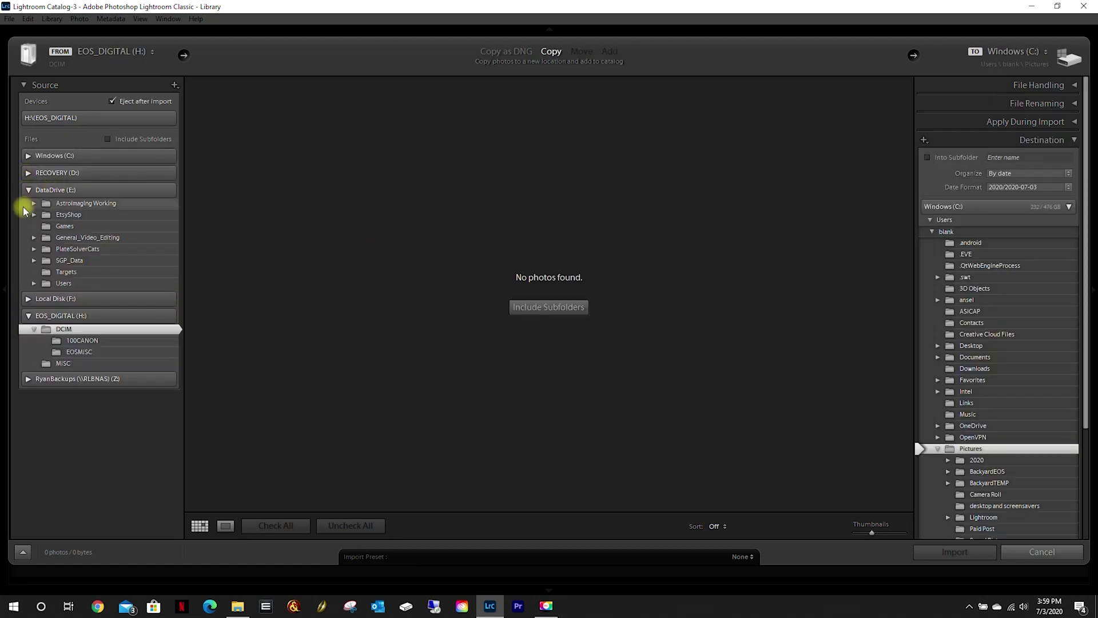
{"action": "left_click", "coordinate": [34, 203]}
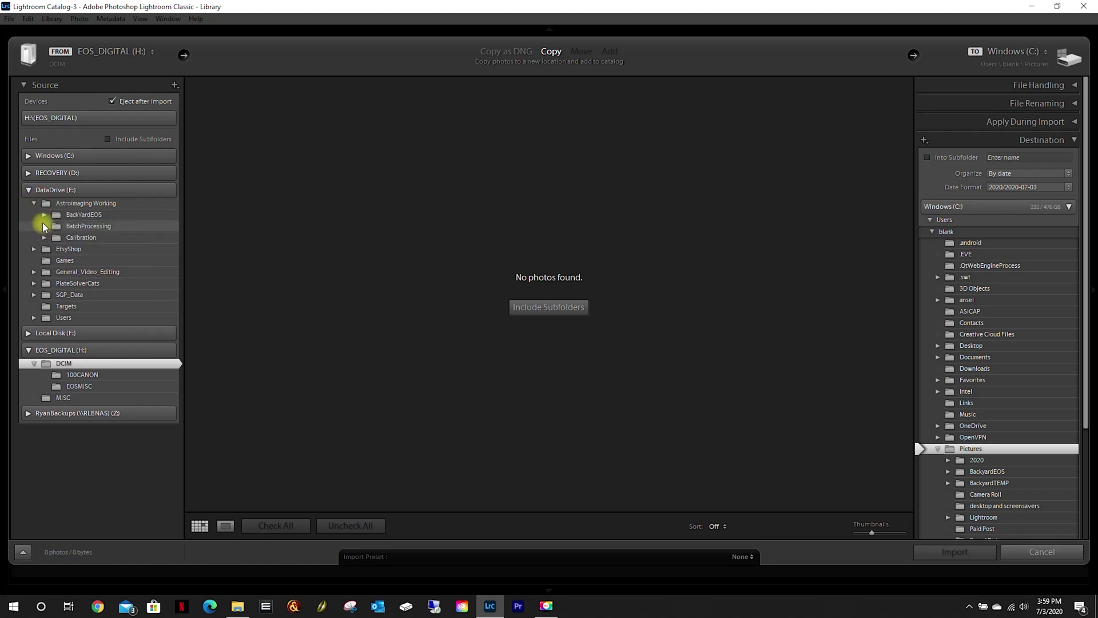
{"action": "left_click", "coordinate": [44, 215]}
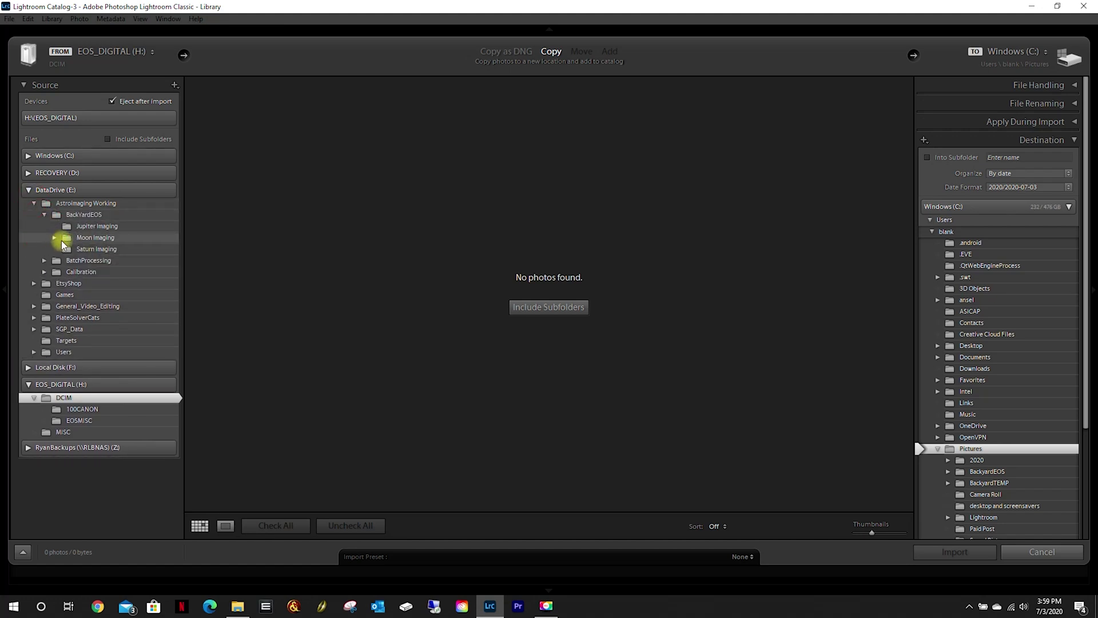
{"action": "left_click", "coordinate": [55, 237]}
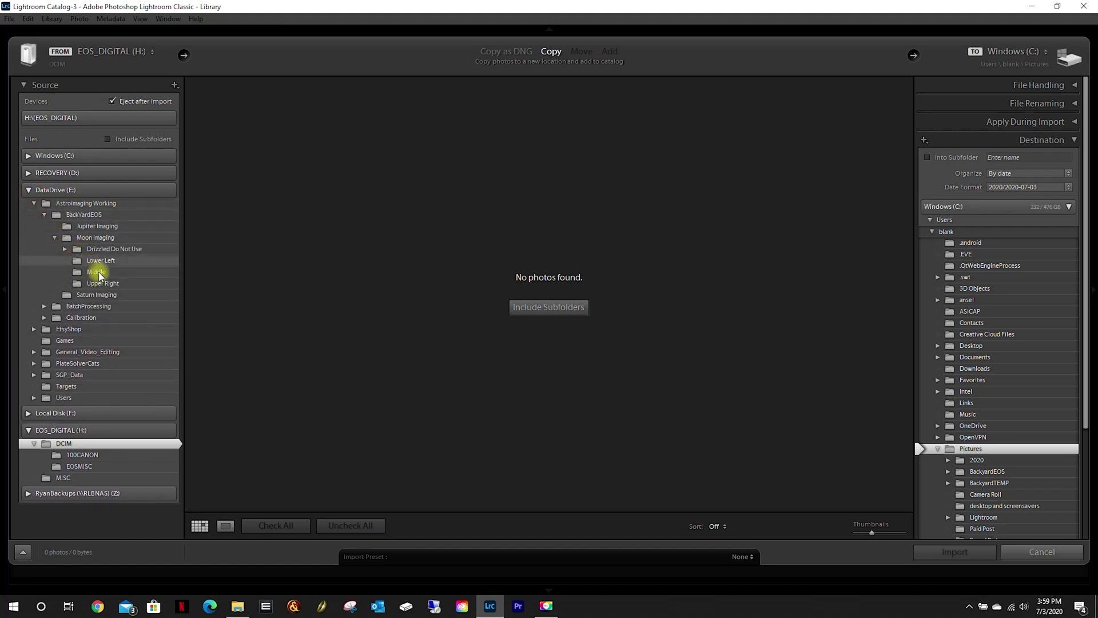
{"action": "left_click", "coordinate": [99, 260]}
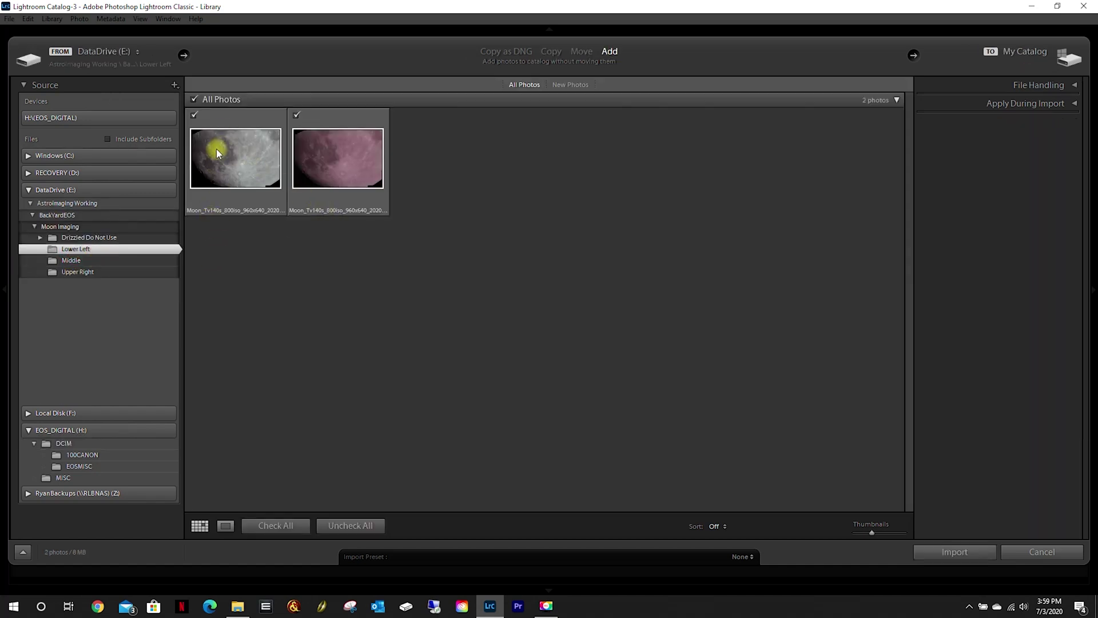
{"action": "left_click", "coordinate": [297, 115]}
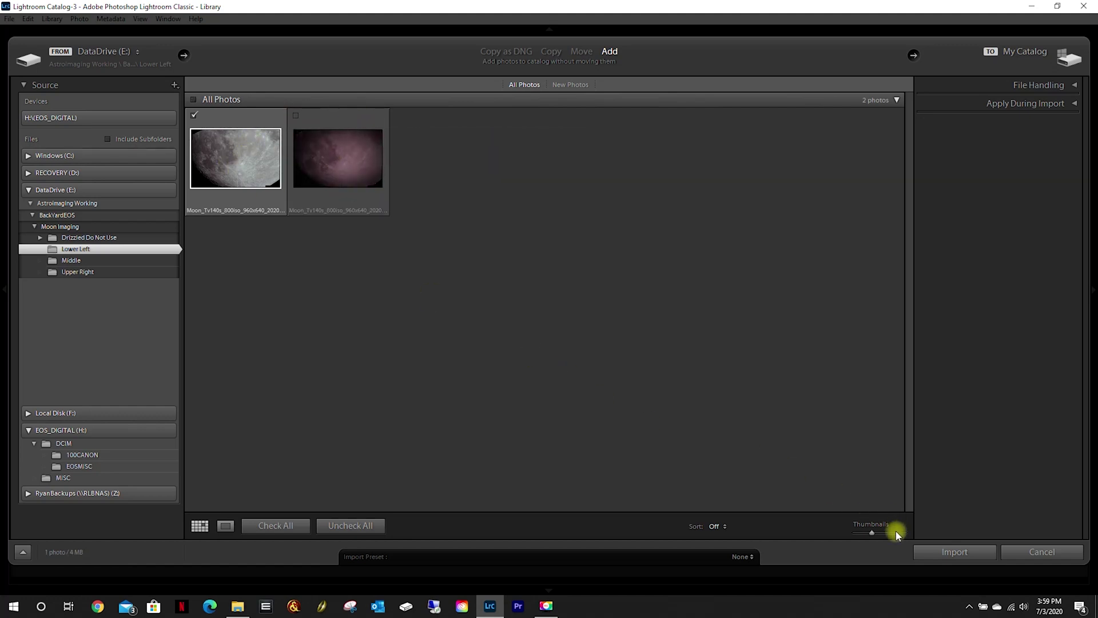
{"action": "left_click", "coordinate": [952, 553]}
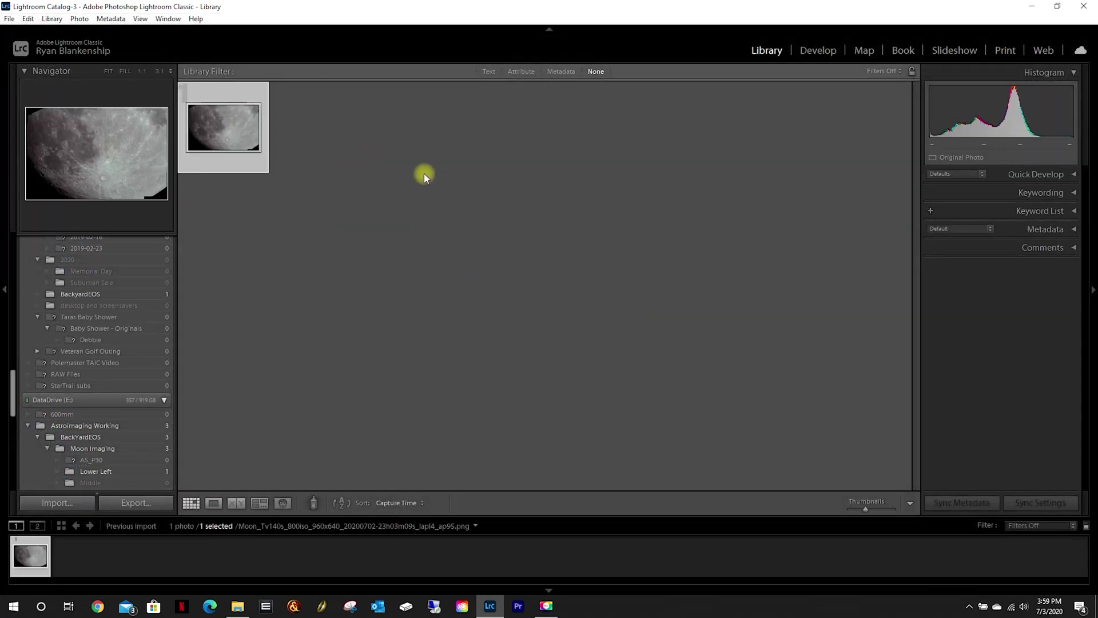
{"action": "left_click", "coordinate": [816, 50]}
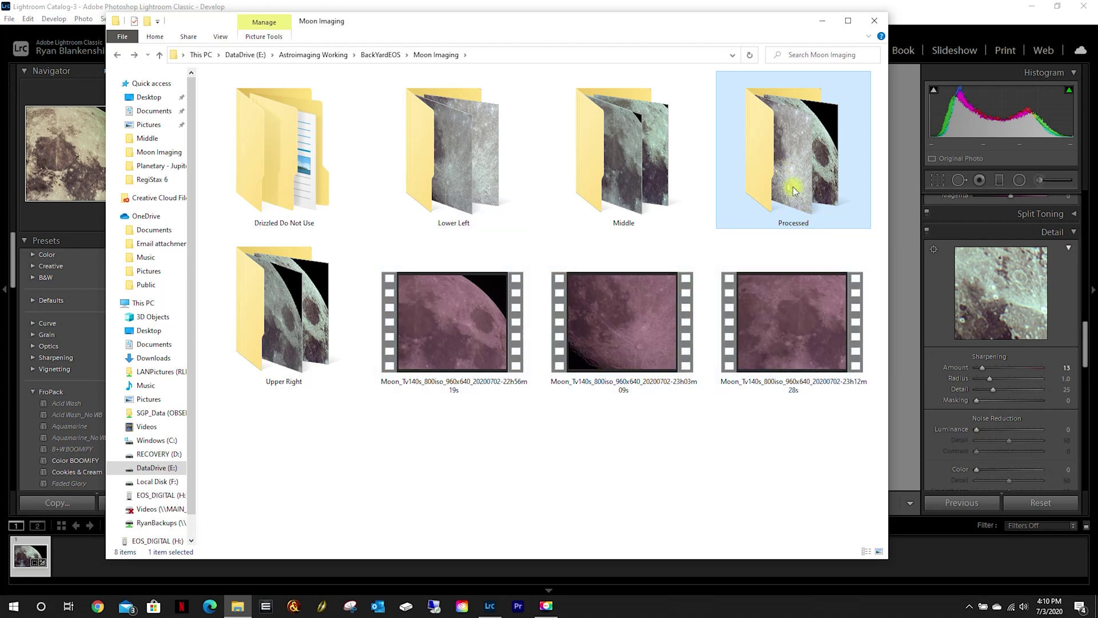
- Check the exported JPG file in the Lower Left folder, and return to the Moon Imaging folder
{"action": "left_click", "coordinate": [446, 188]}
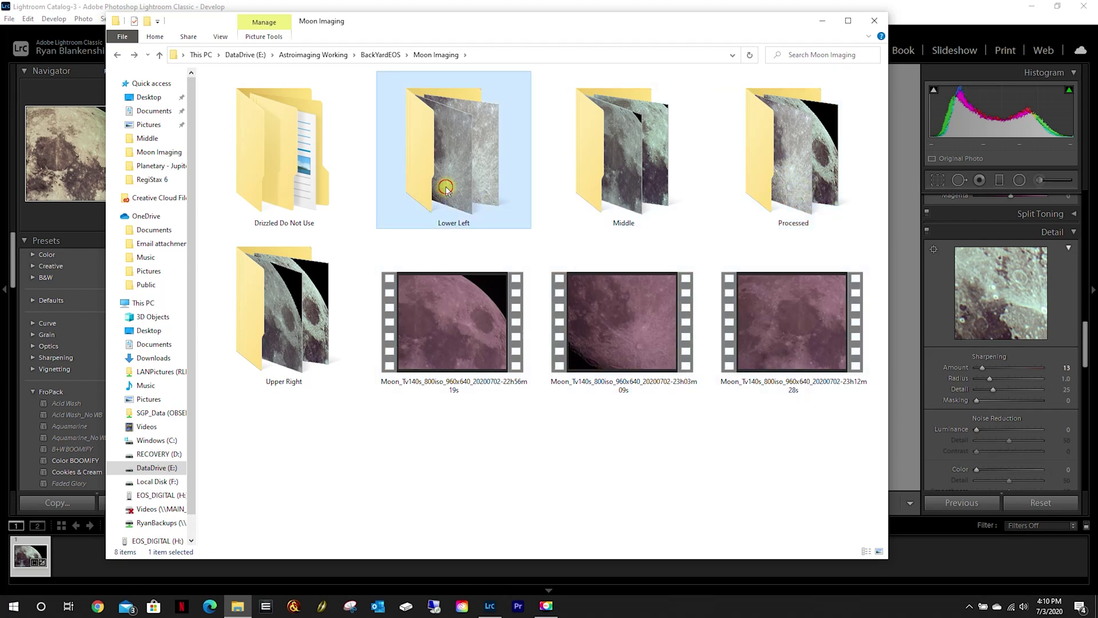
{"action": "double_click", "coordinate": [446, 188]}
{"action": "left_click", "coordinate": [332, 107]}
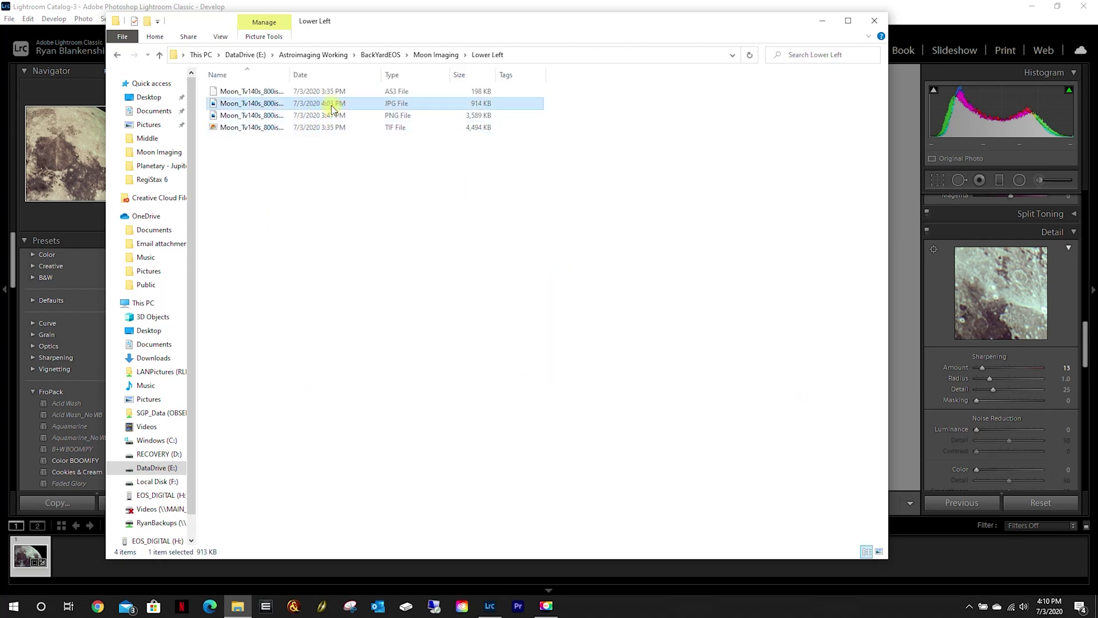
{"action": "left_click", "coordinate": [118, 55]}
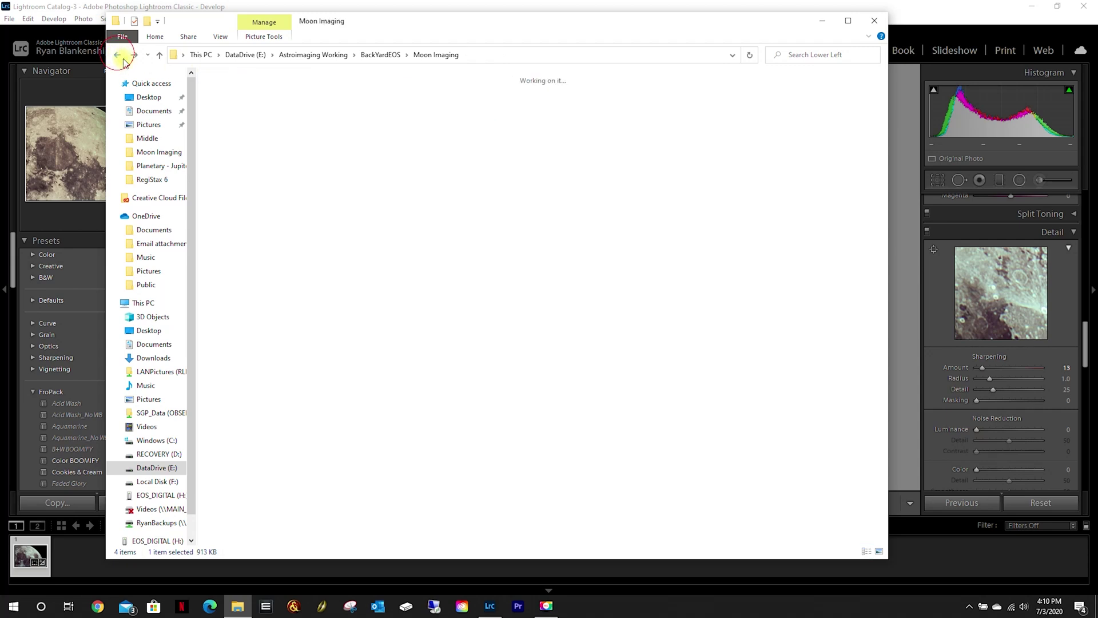
- Open the Processed folder and view its three moon section JPGs at full size, starting with the ap106 image
{"action": "double_click", "coordinate": [766, 156]}
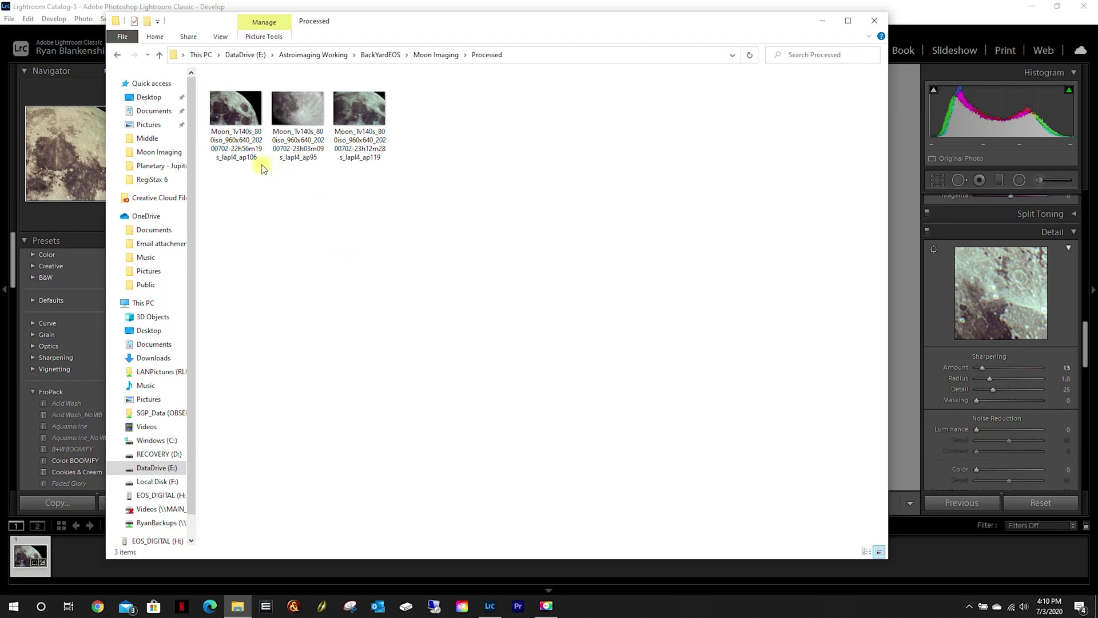
{"action": "double_click", "coordinate": [228, 125]}
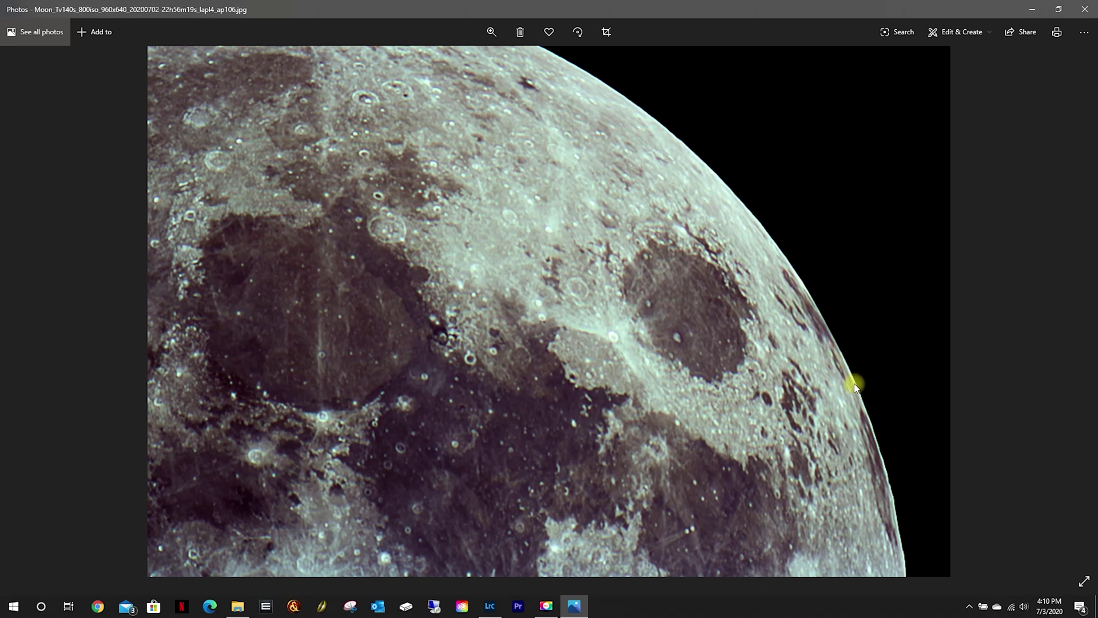
{"action": "key", "text": "Right"}
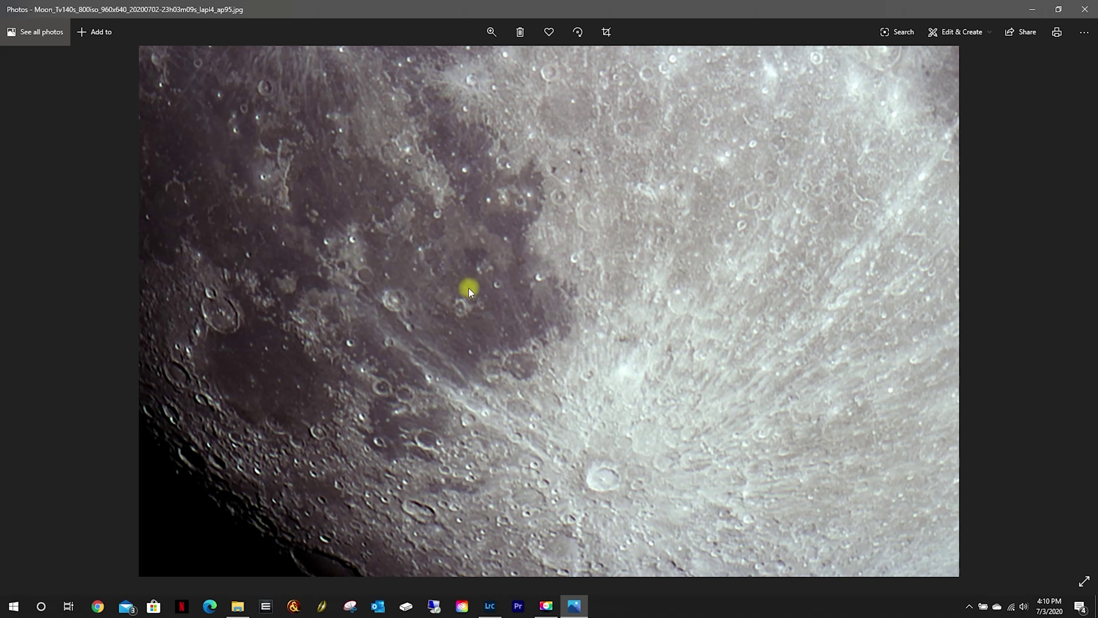
{"action": "key", "text": "Right"}
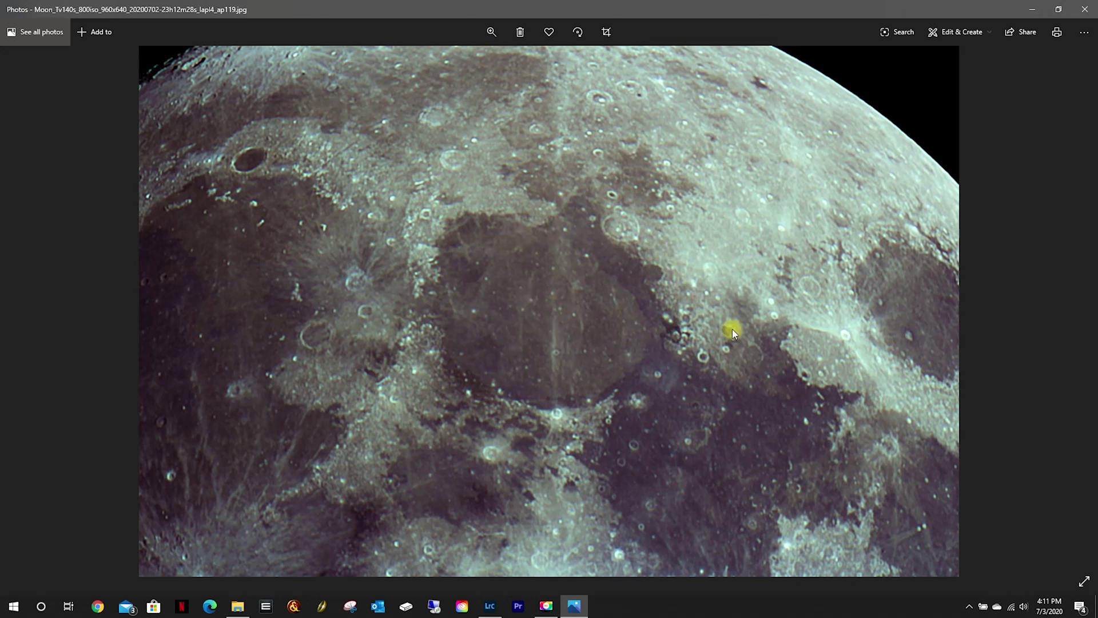
- Flip back and forth between the ap119, ap95 and ap106 moon images to compare their detail
{"action": "key", "text": "Left"}
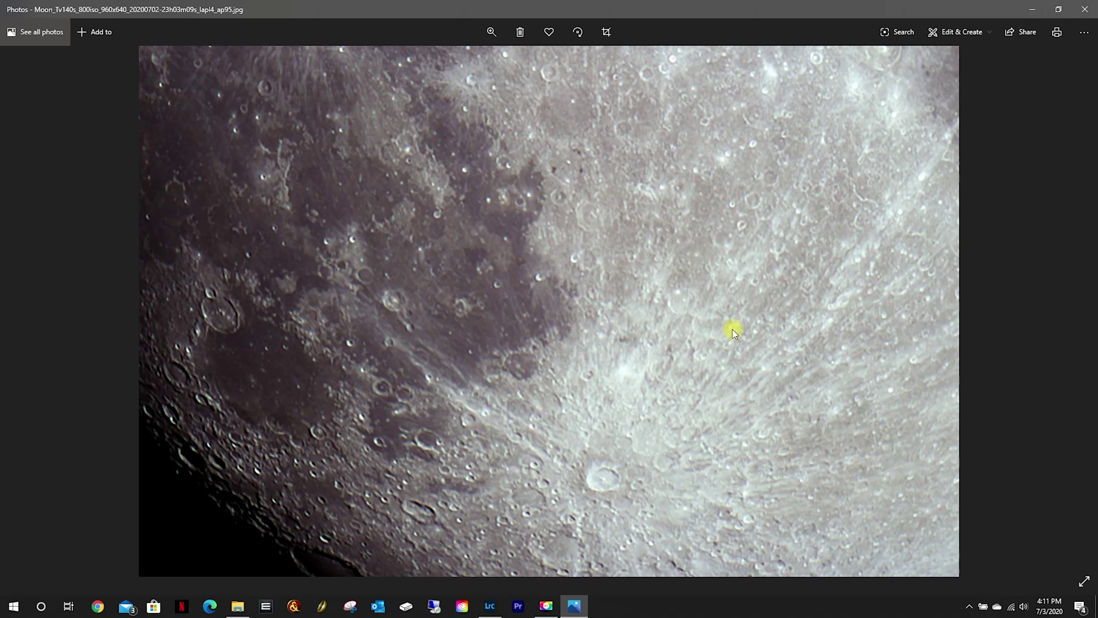
{"action": "key", "text": "Left"}
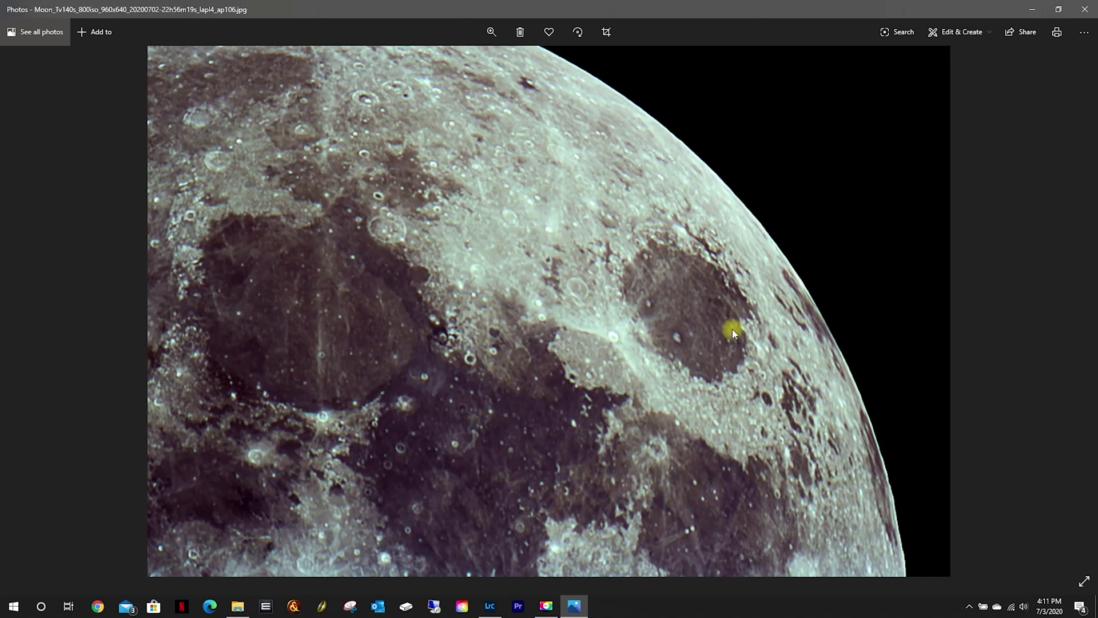
{"action": "key", "text": "Left"}
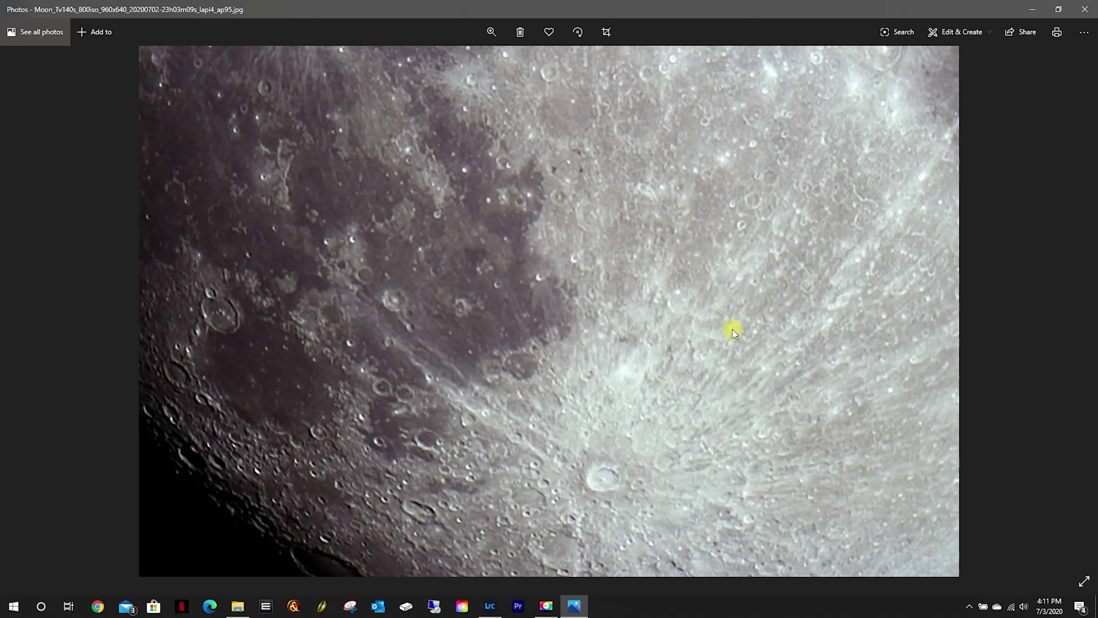
{"action": "key", "text": "Left"}
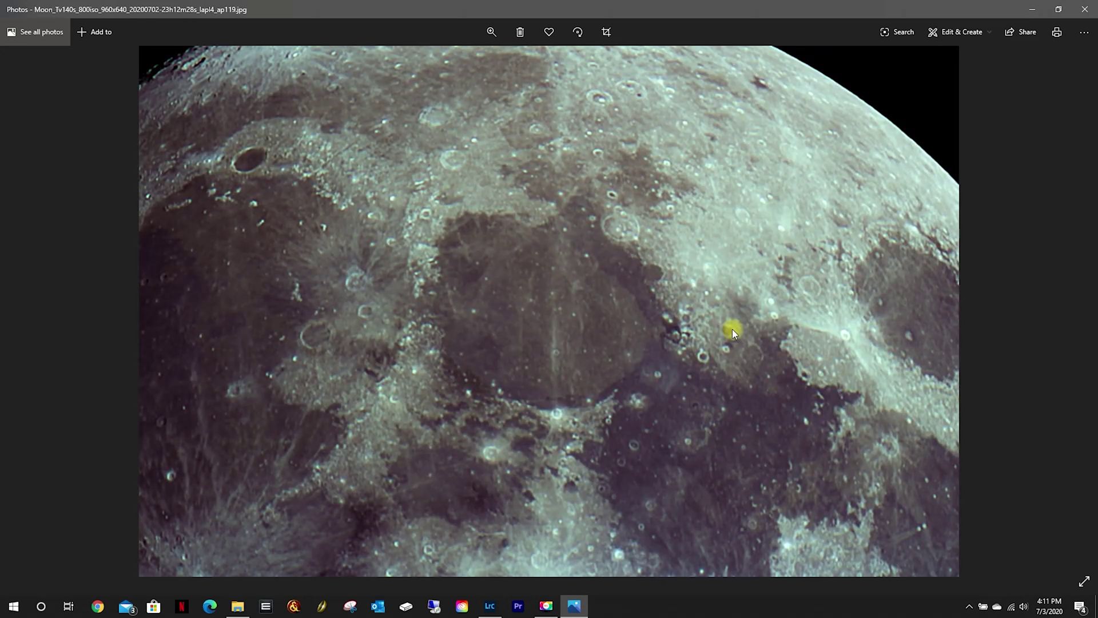
{"action": "key", "text": "Right"}
{"action": "key", "text": "Left"}
{"action": "key", "text": "Right"}
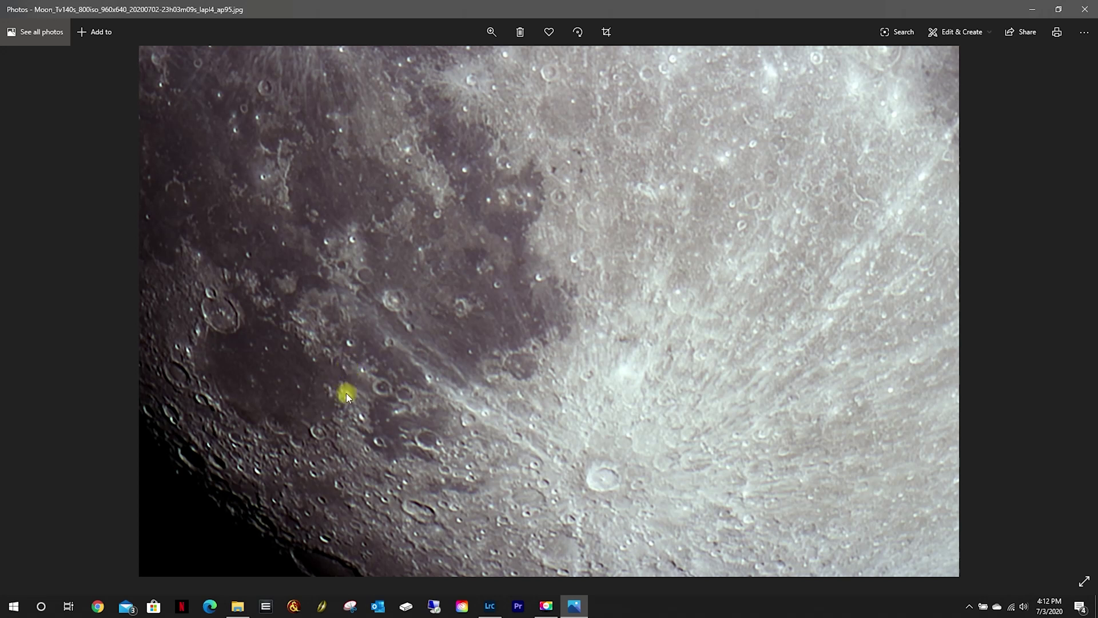
{"action": "key", "text": "Right"}
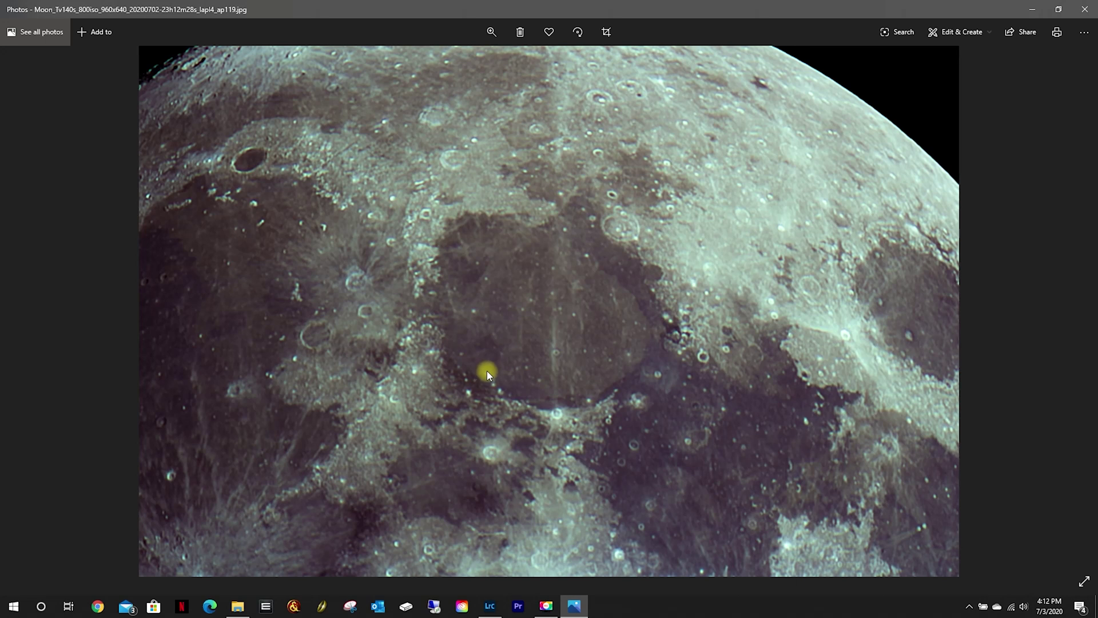
{"action": "key", "text": "Right"}
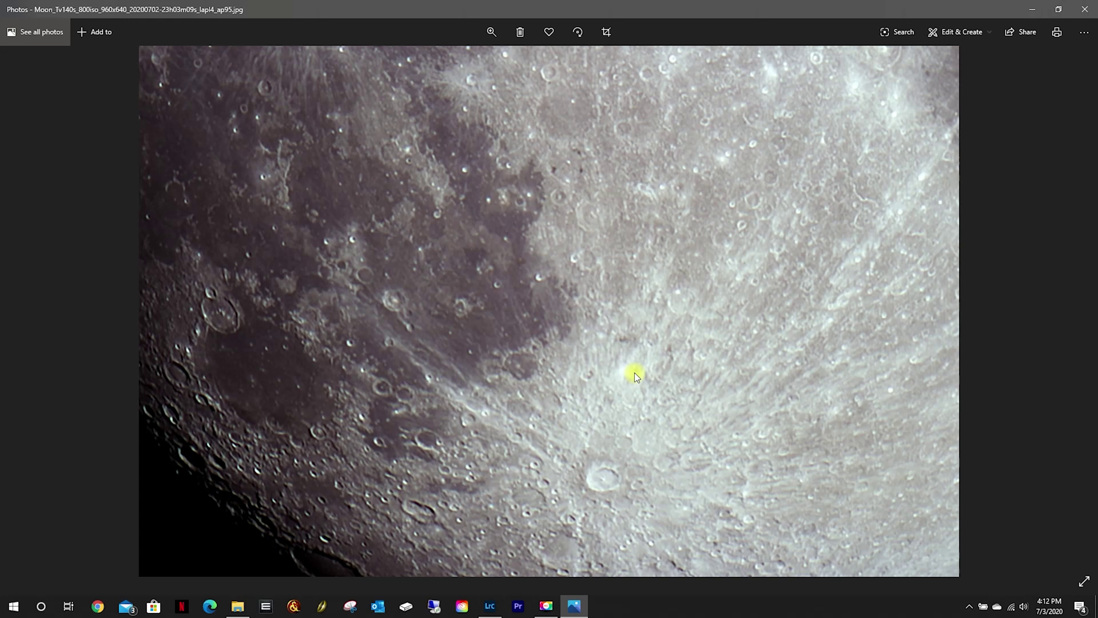
{"action": "key", "text": "Right"}
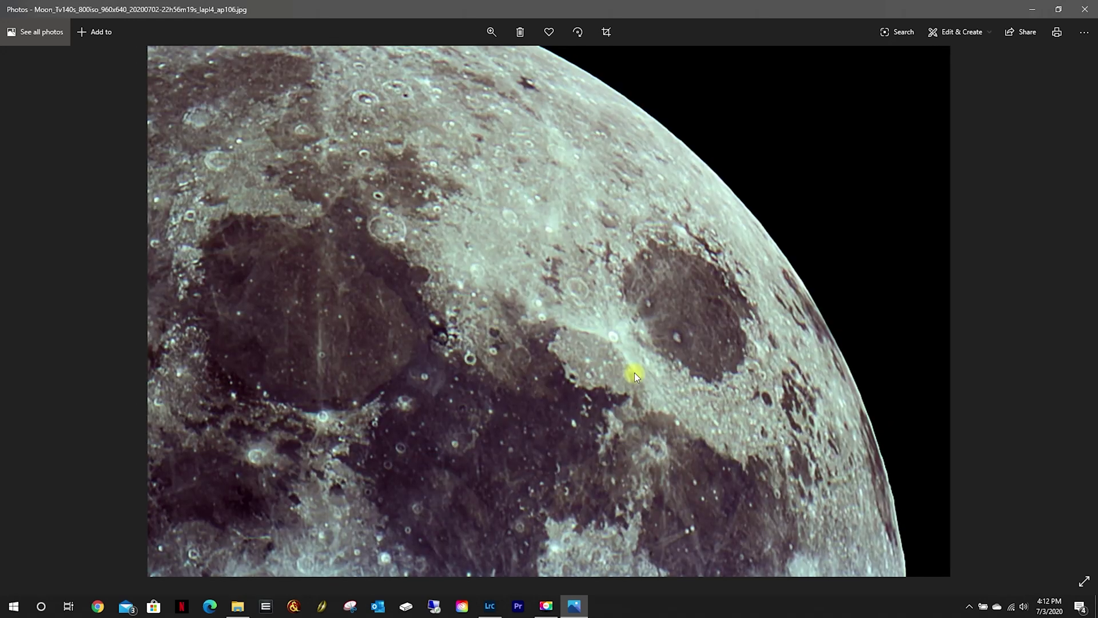
{"action": "key", "text": "Left"}
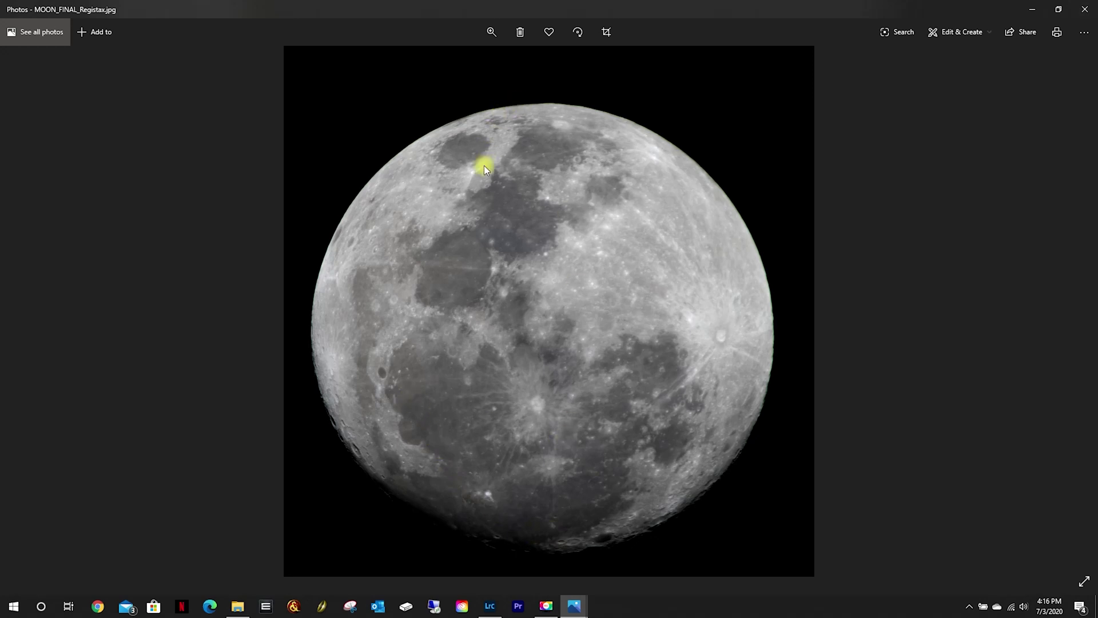
- Rotate the full-moon image MOON_FINAL_Registax.jpg through a full turn in four 90-degree steps
{"action": "left_click", "coordinate": [578, 33]}
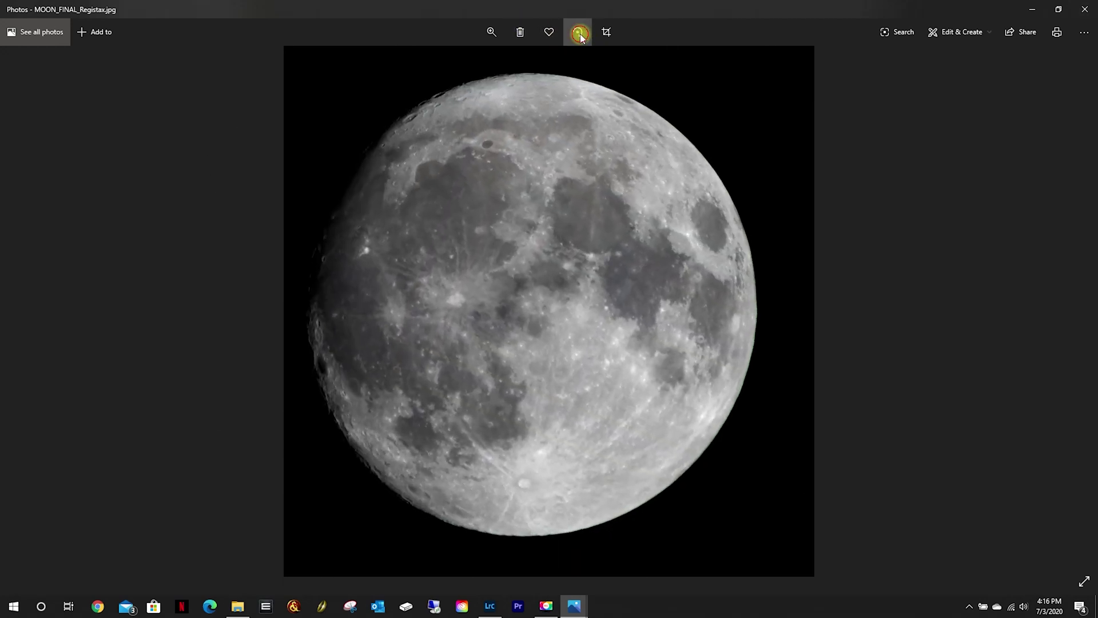
{"action": "left_click", "coordinate": [579, 33]}
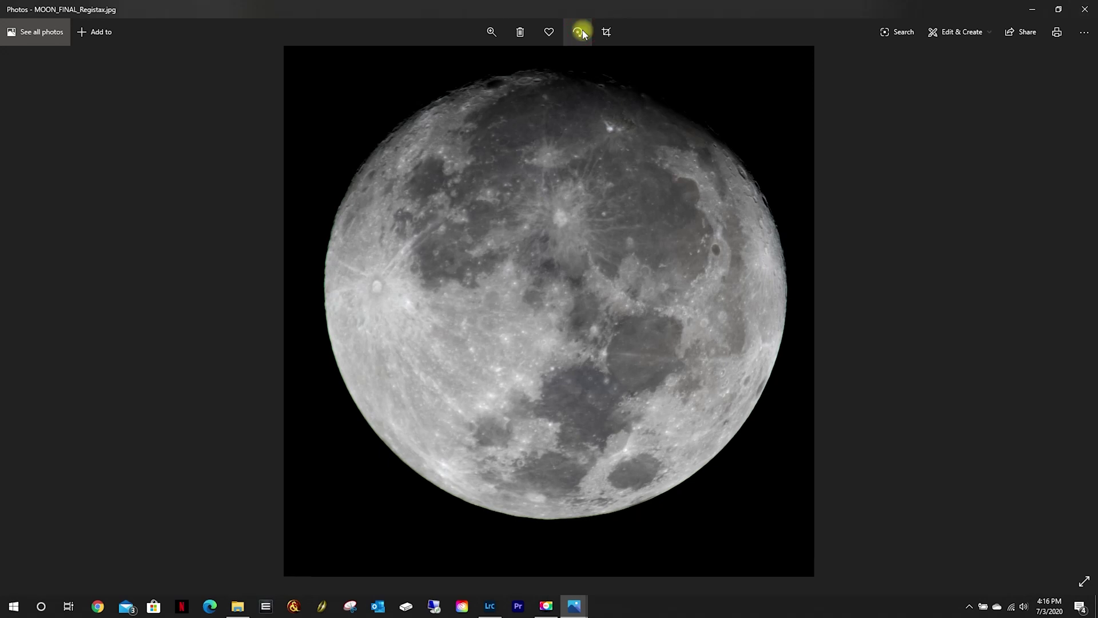
{"action": "left_click", "coordinate": [579, 32]}
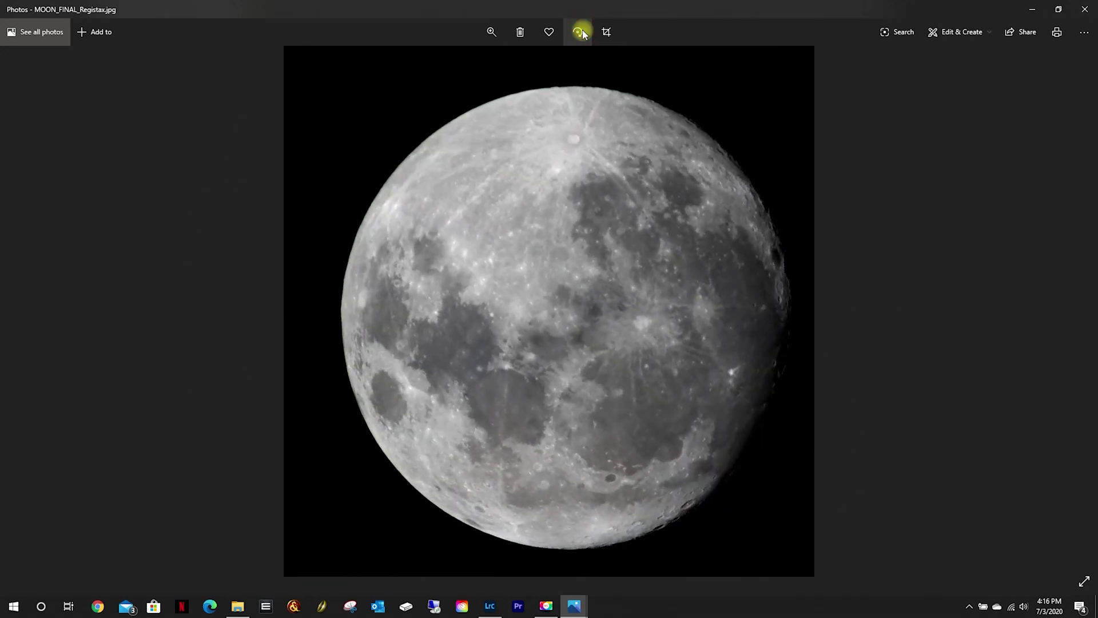
{"action": "left_click", "coordinate": [580, 32]}
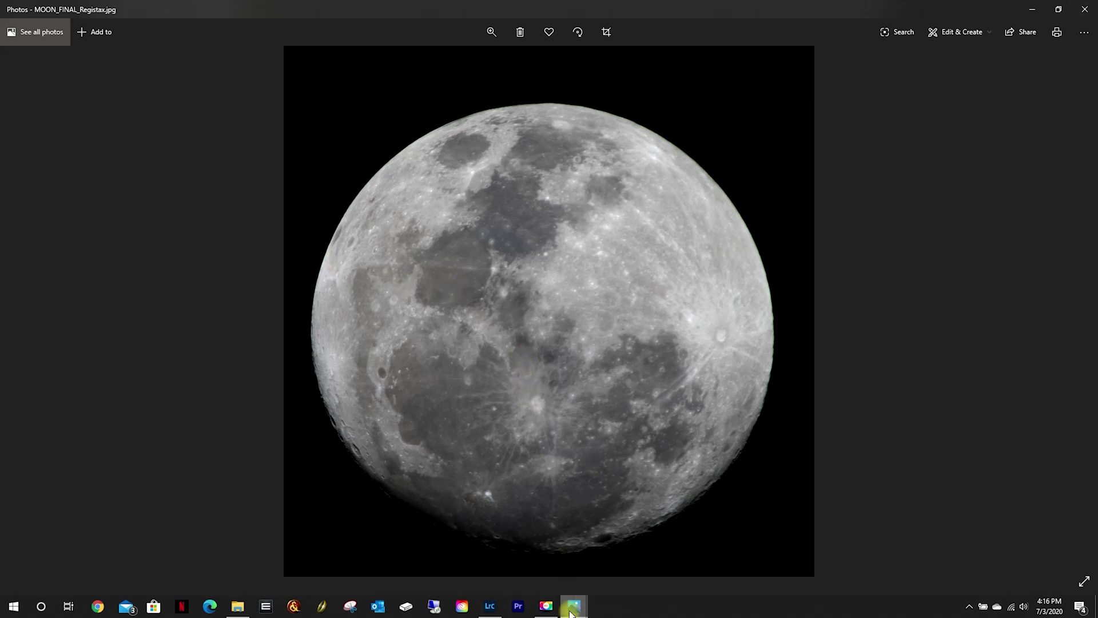
- Switch back to the Photos window with the processed moon sections and compare the ap95, ap119 and ap106 images again
{"action": "mouse_move", "coordinate": [574, 605]}
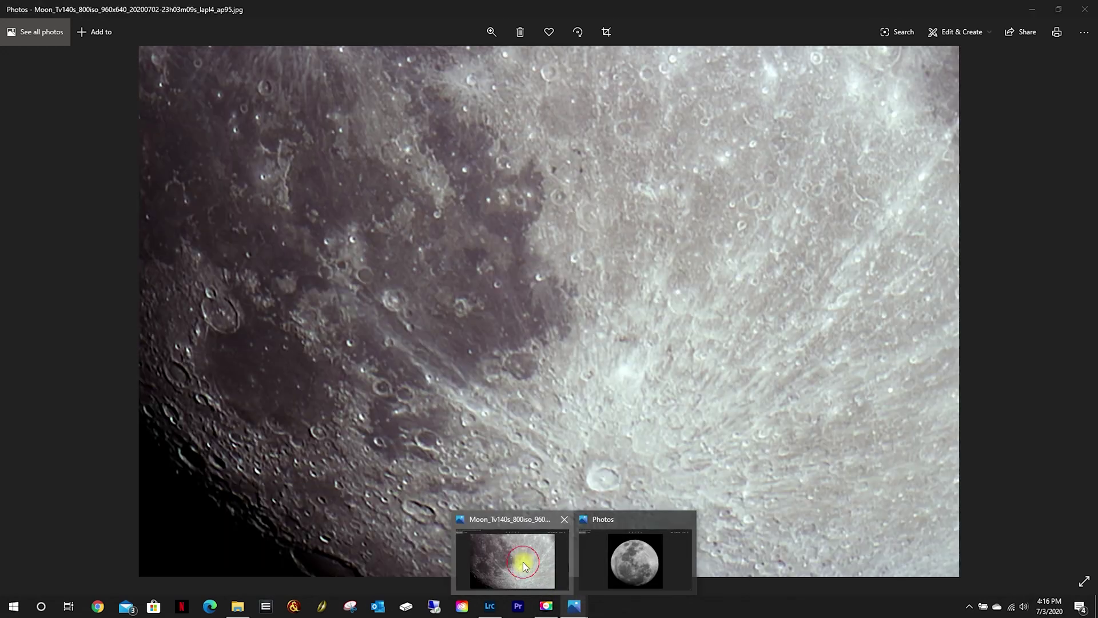
{"action": "left_click", "coordinate": [525, 566]}
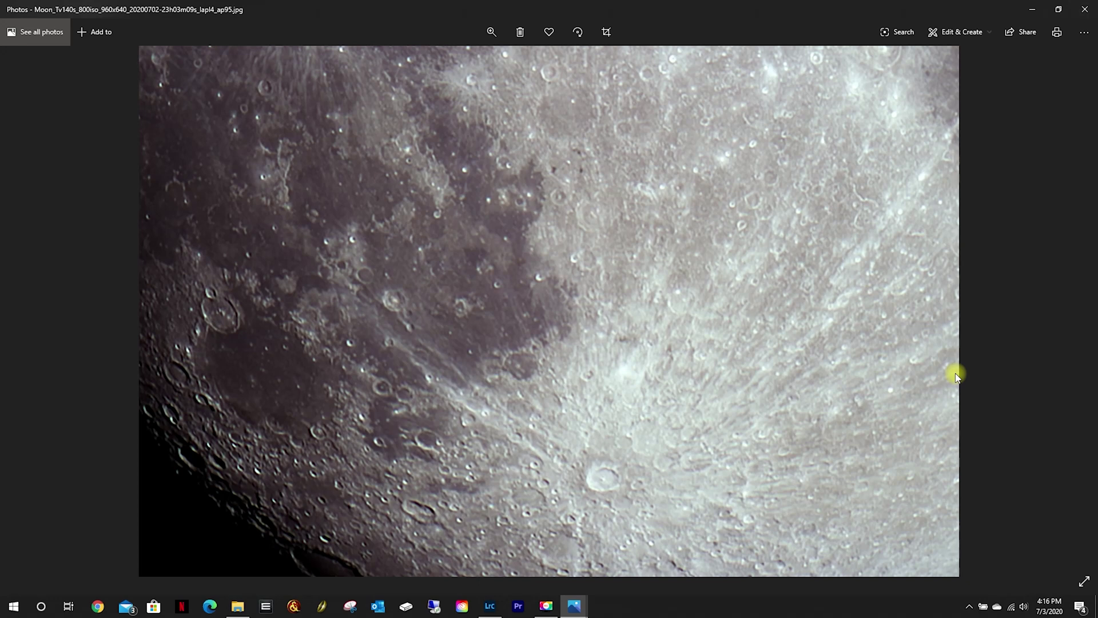
{"action": "key", "text": "Right"}
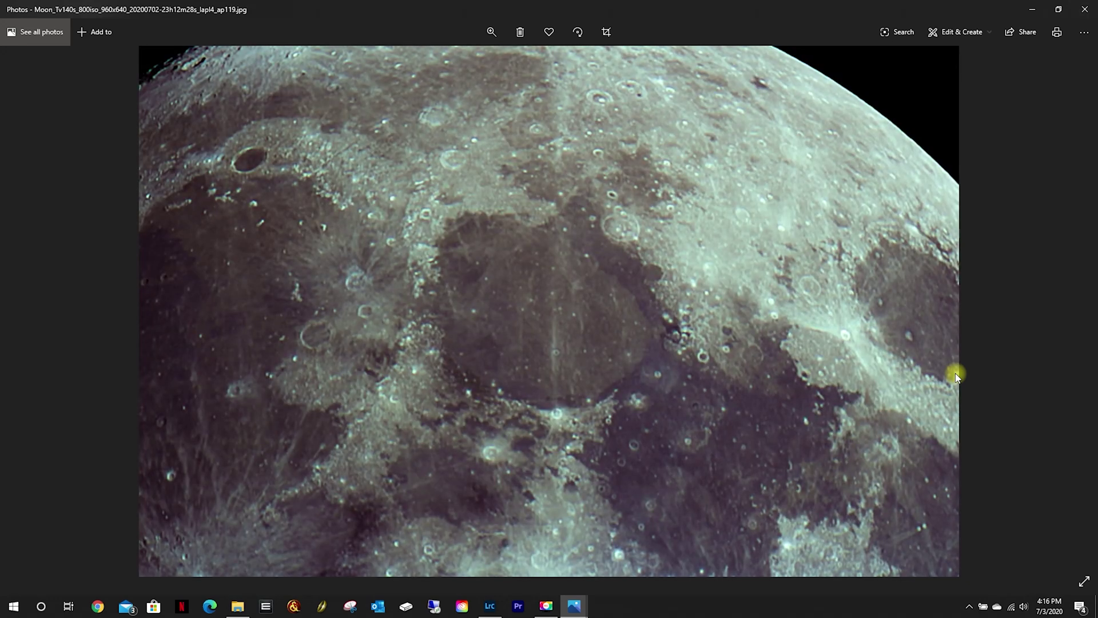
{"action": "key", "text": "Left"}
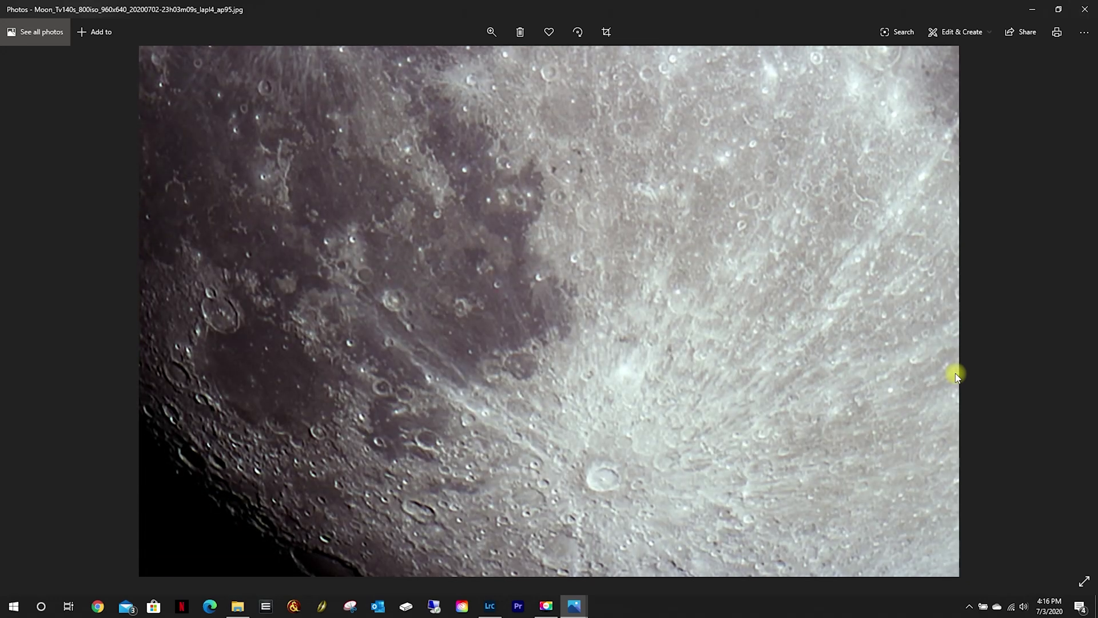
{"action": "key", "text": "Right"}
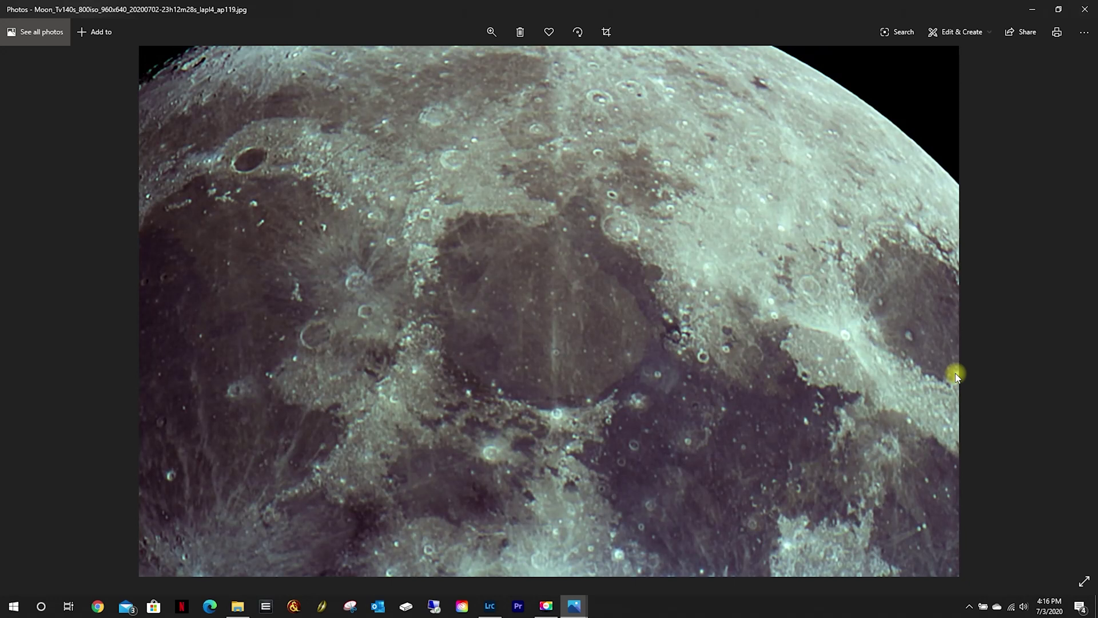
{"action": "key", "text": "Left"}
{"action": "key", "text": "Left"}
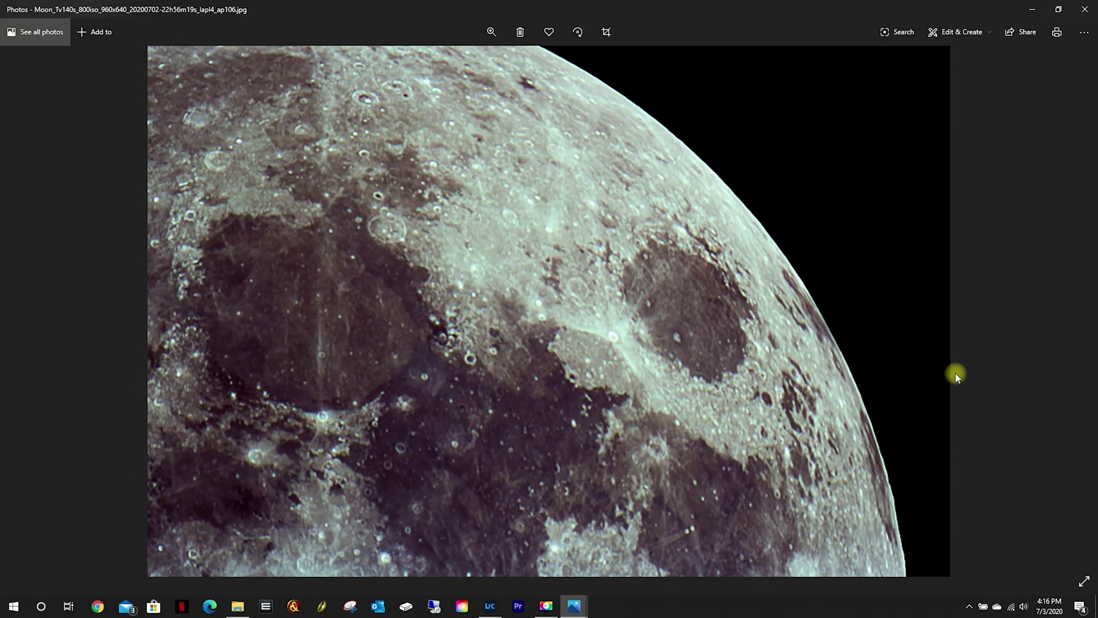
{"action": "key", "text": "Right"}
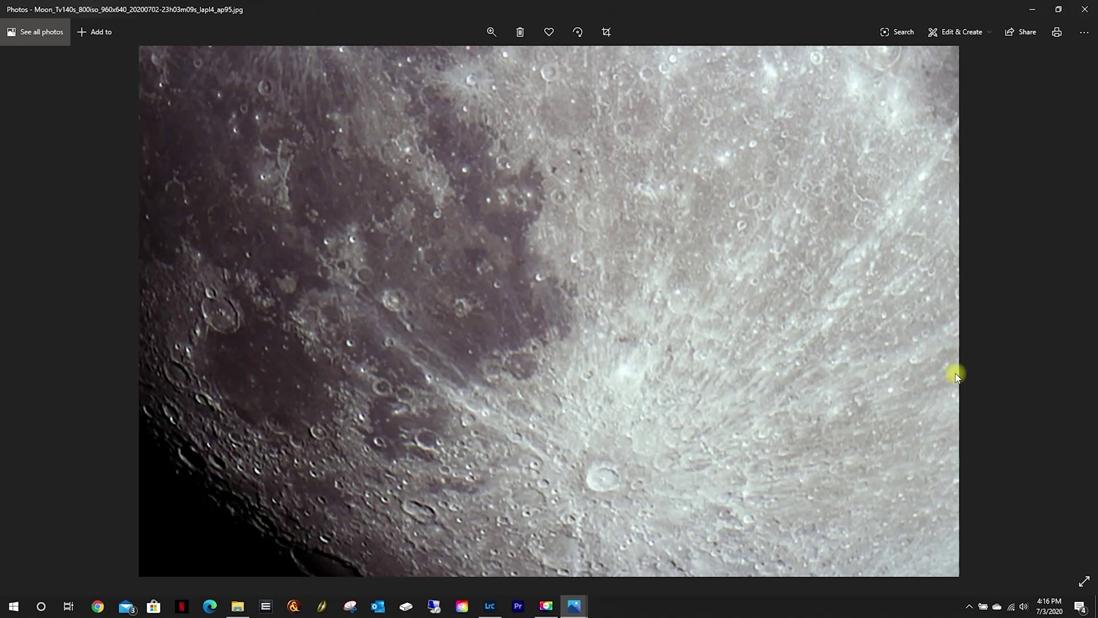
{"action": "key", "text": "Right"}
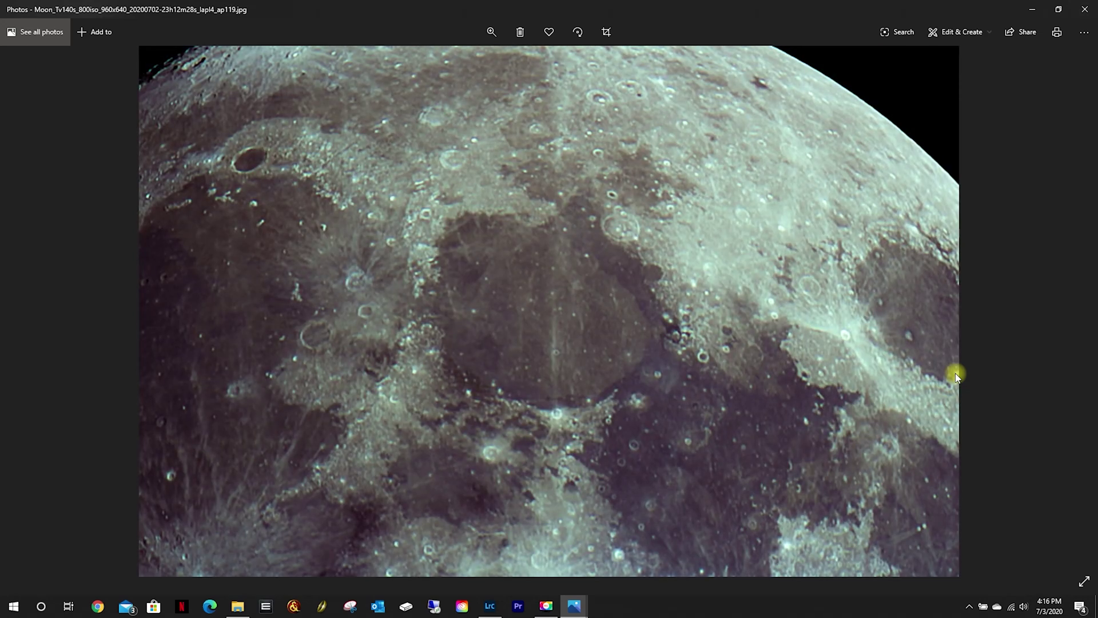
{"action": "key", "text": "Left"}
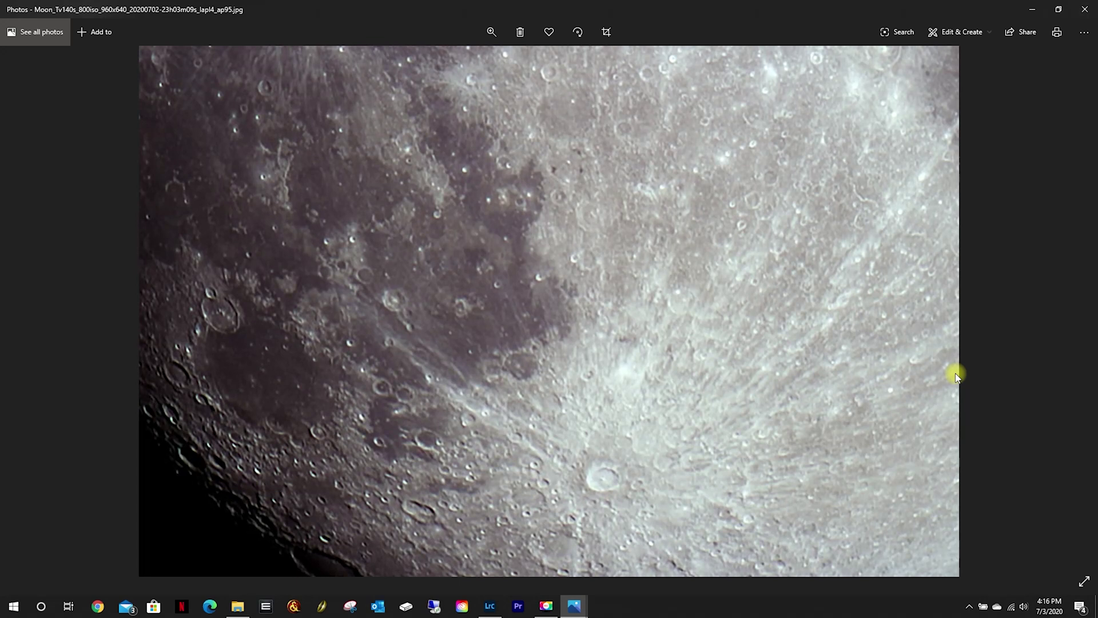